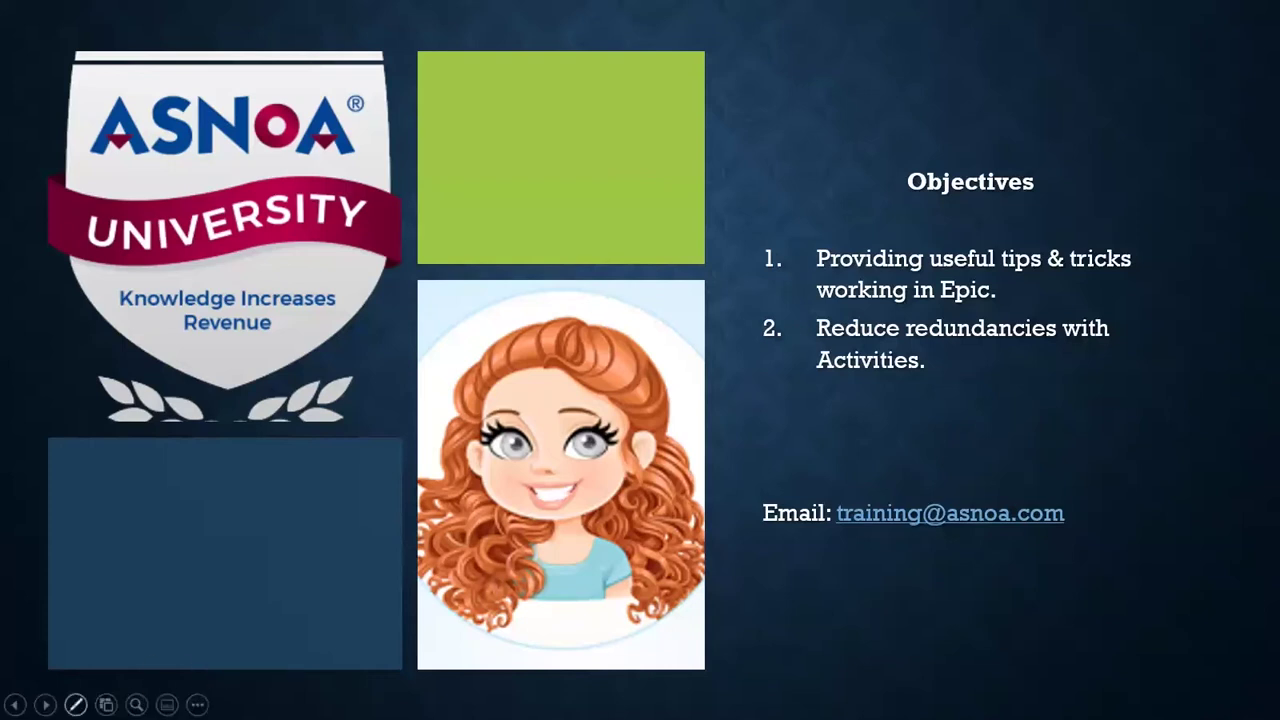
# Advance to the Epic Home Screen slide, then leave the slideshow for the Applied Epic home screen
pyautogui.click(45, 705)
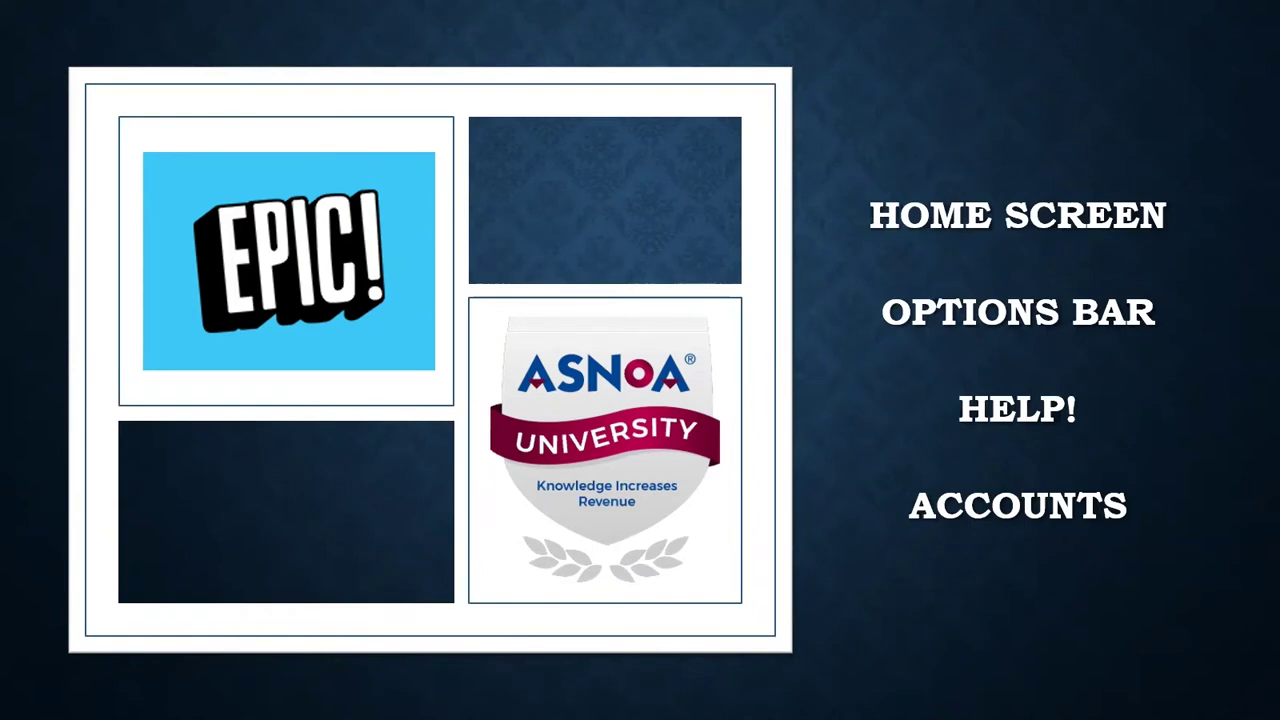
pyautogui.hotkey('alt', 'Tab')
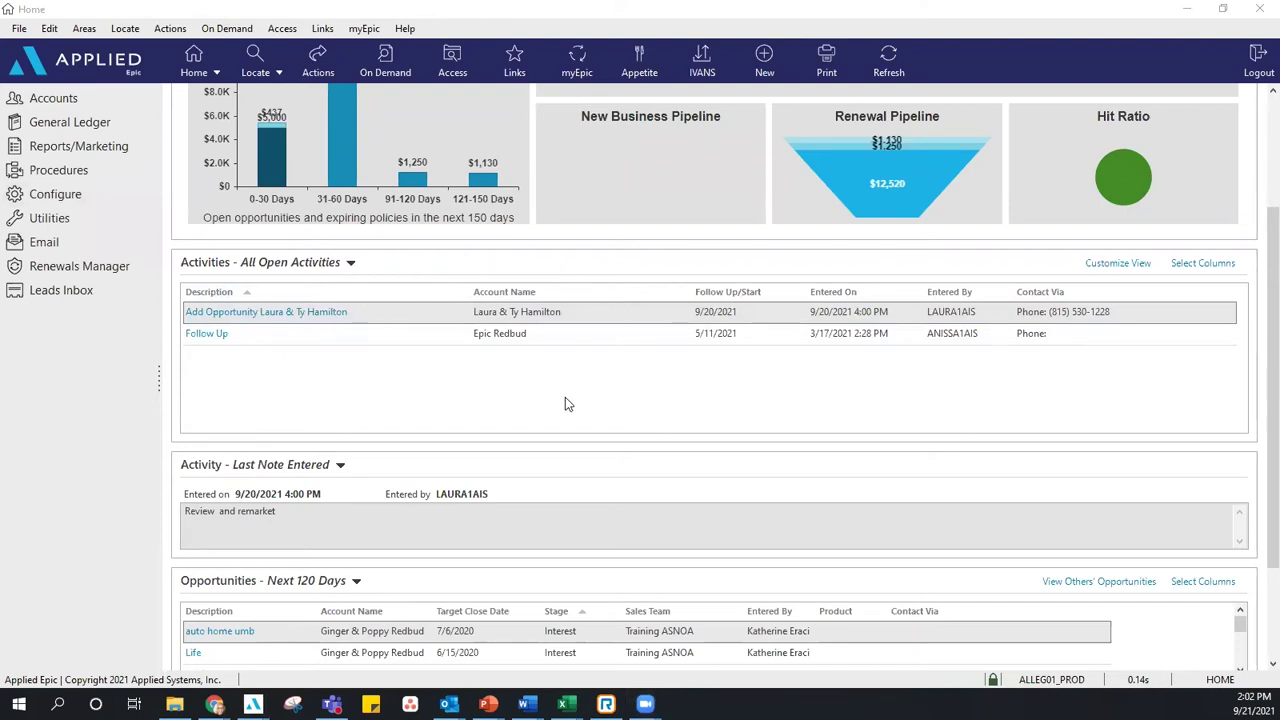
pyautogui.scroll(3, 565, 400)
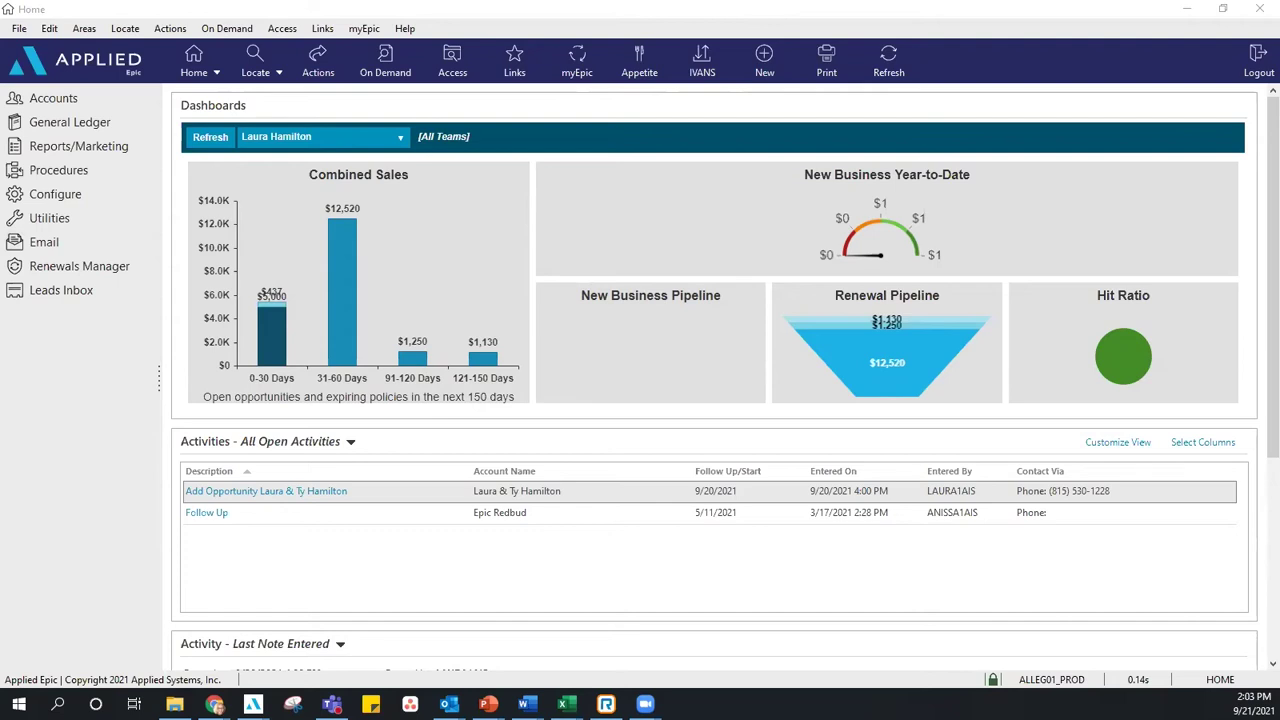
pyautogui.press('Right')
pyautogui.press('Right')
pyautogui.press('Right')
pyautogui.press('Right')
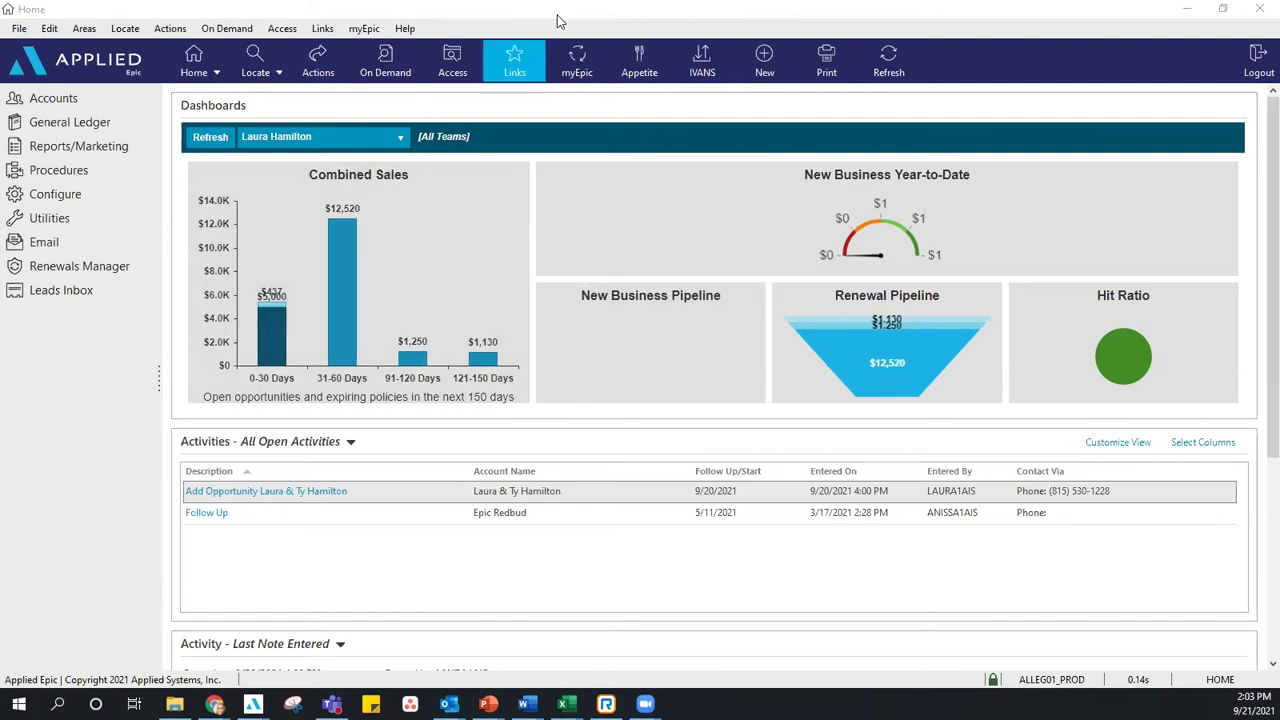
pyautogui.press('Escape')
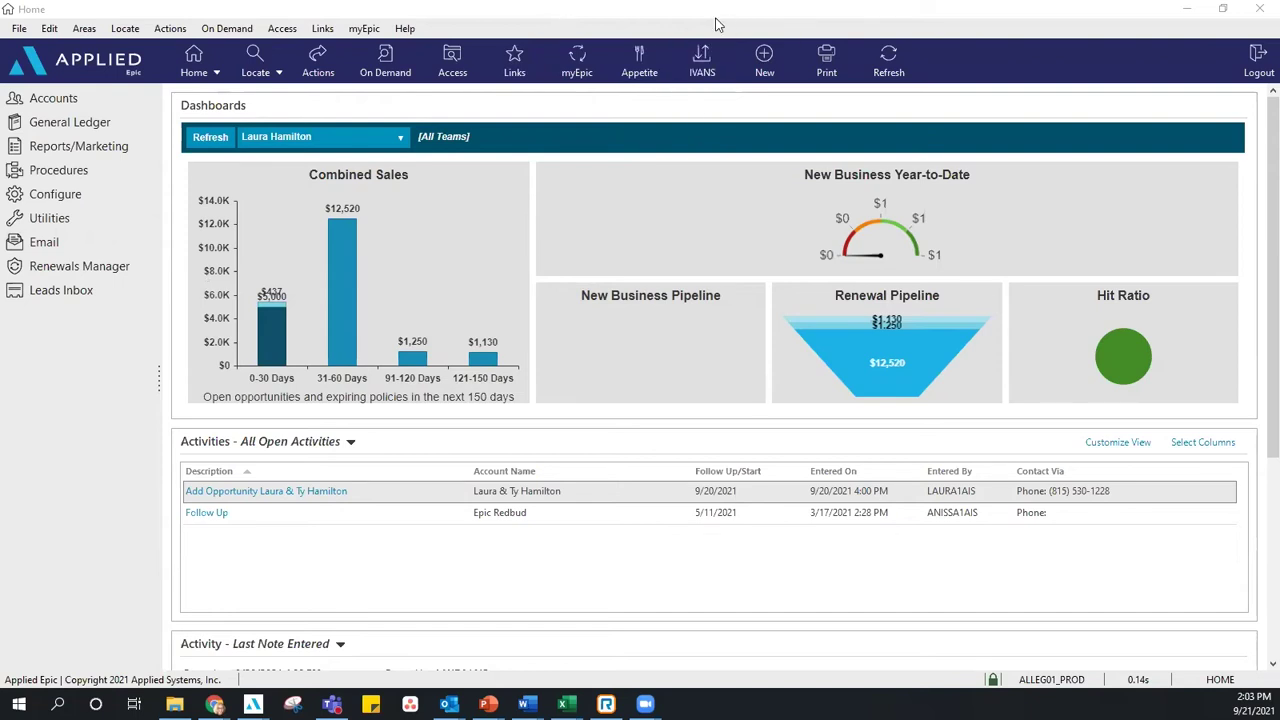
pyautogui.scroll(-4, 114, 451)
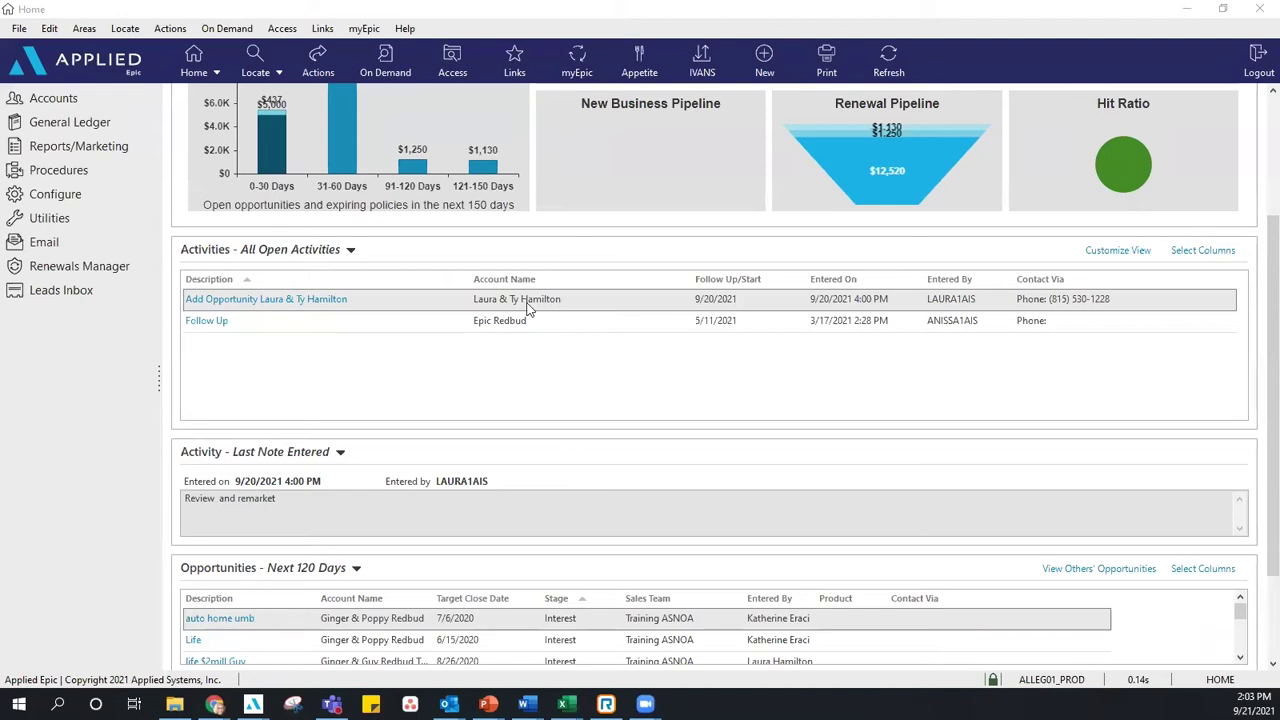
# Start a new note on the 5/11/2021 Follow Up activity, cancel it, and reselect the activity
pyautogui.click(284, 321)
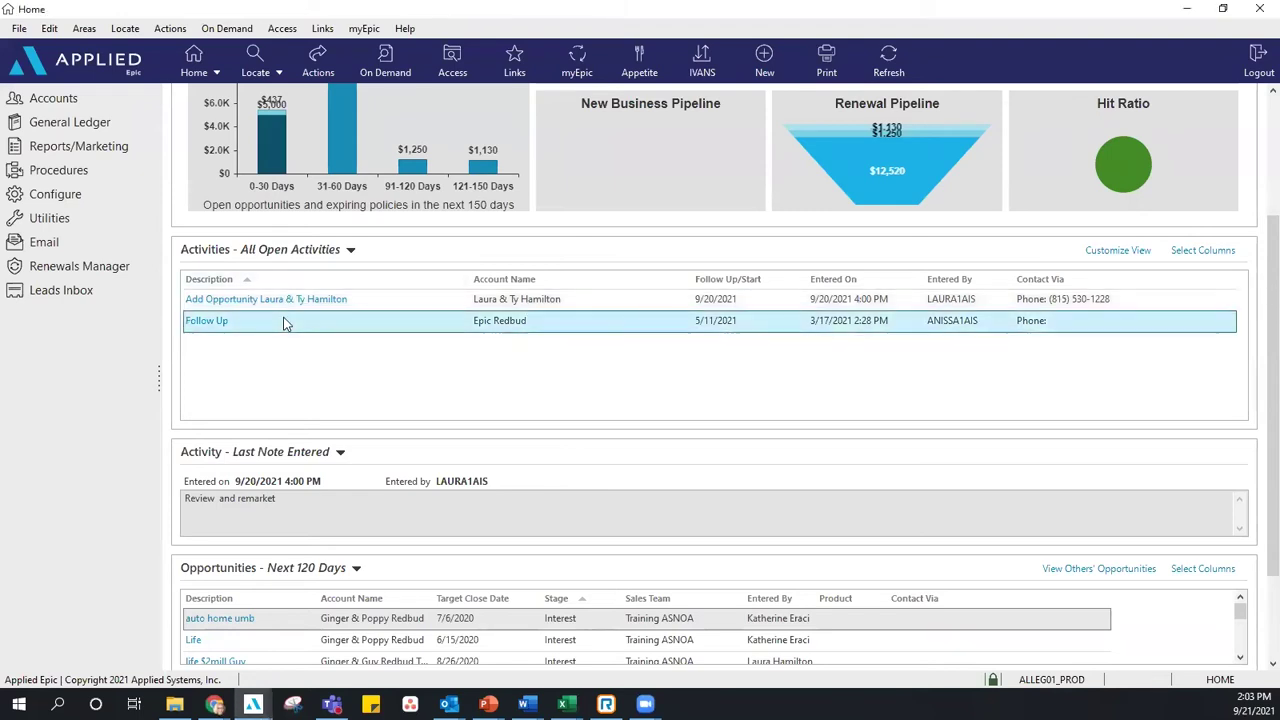
pyautogui.rightClick(341, 320)
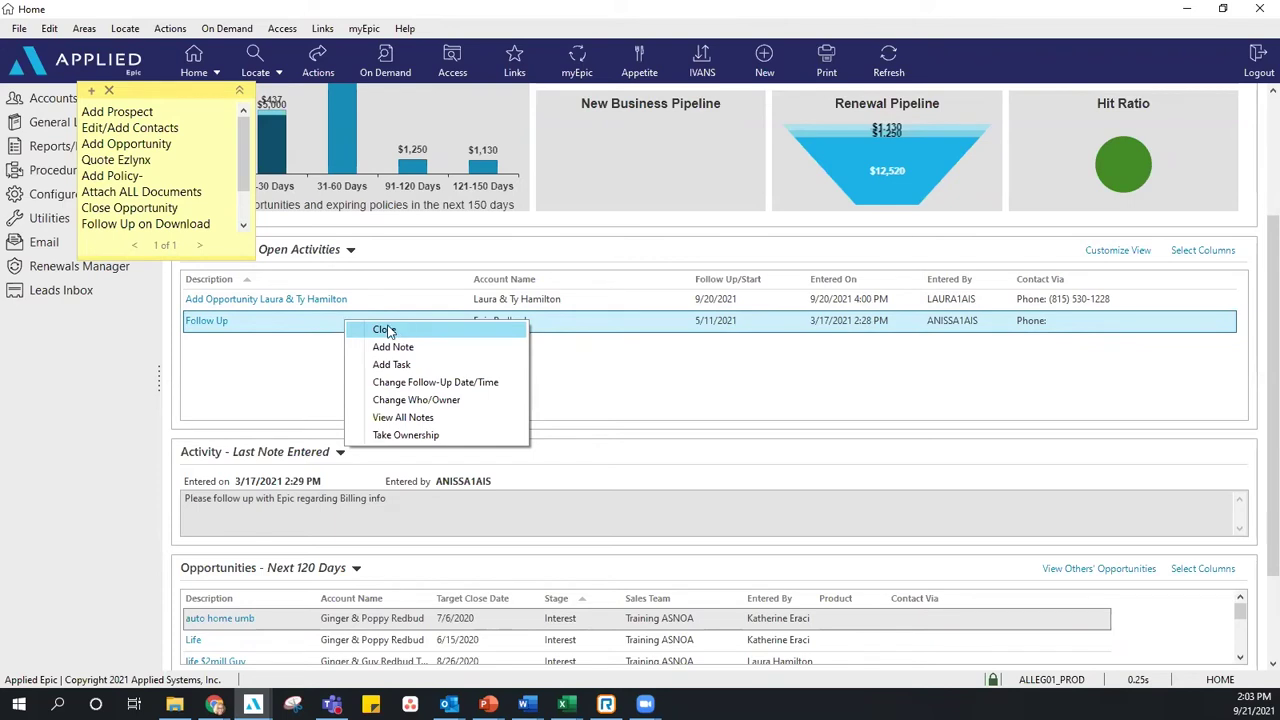
pyautogui.click(315, 355)
pyautogui.rightClick(310, 322)
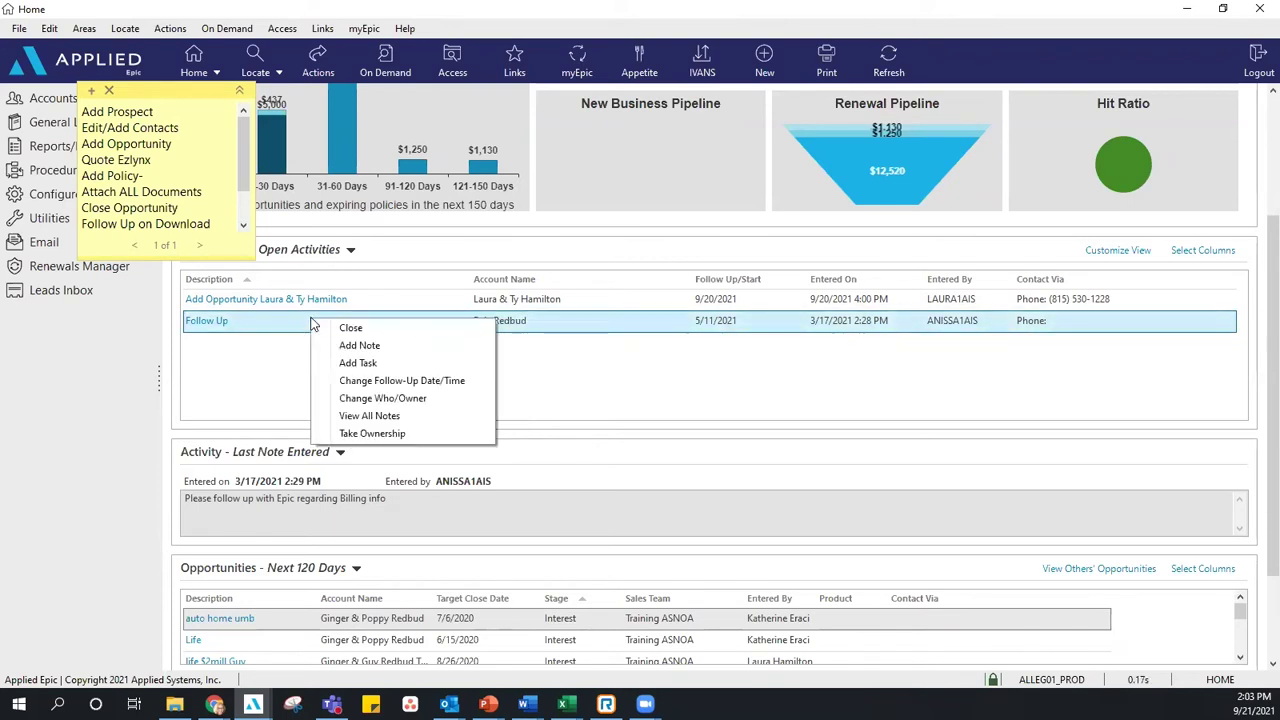
pyautogui.click(395, 350)
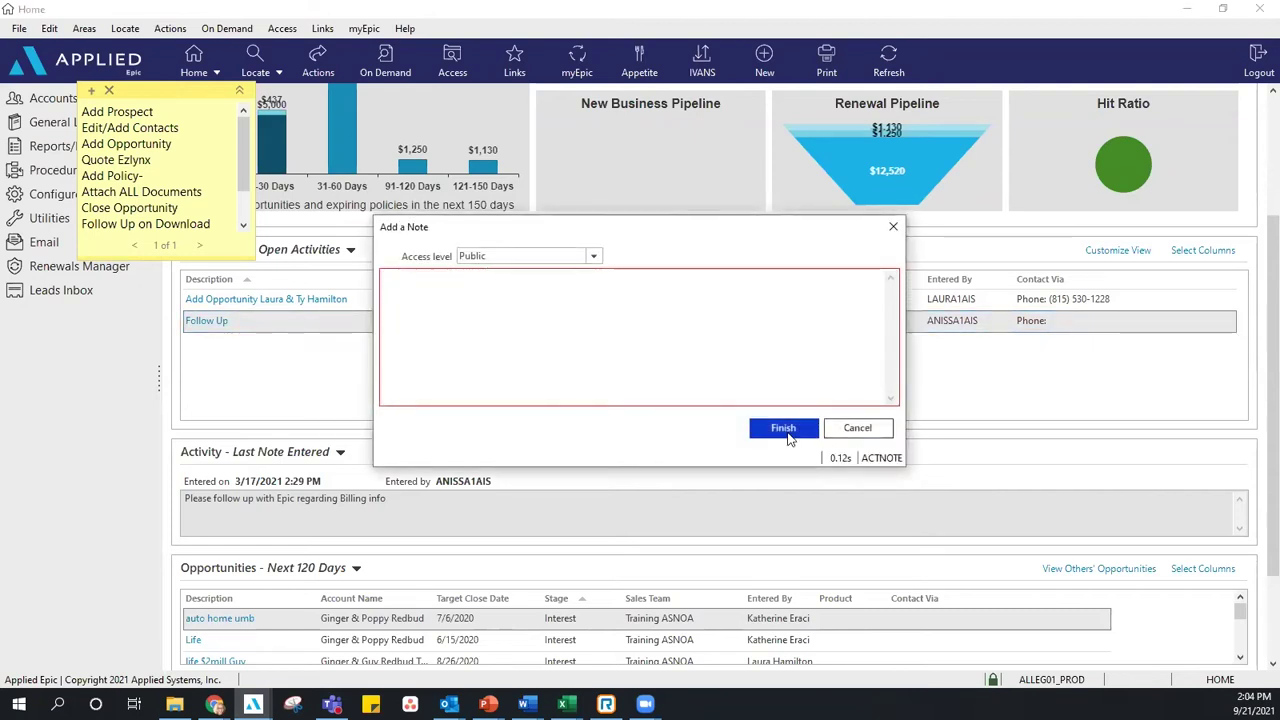
pyautogui.click(855, 430)
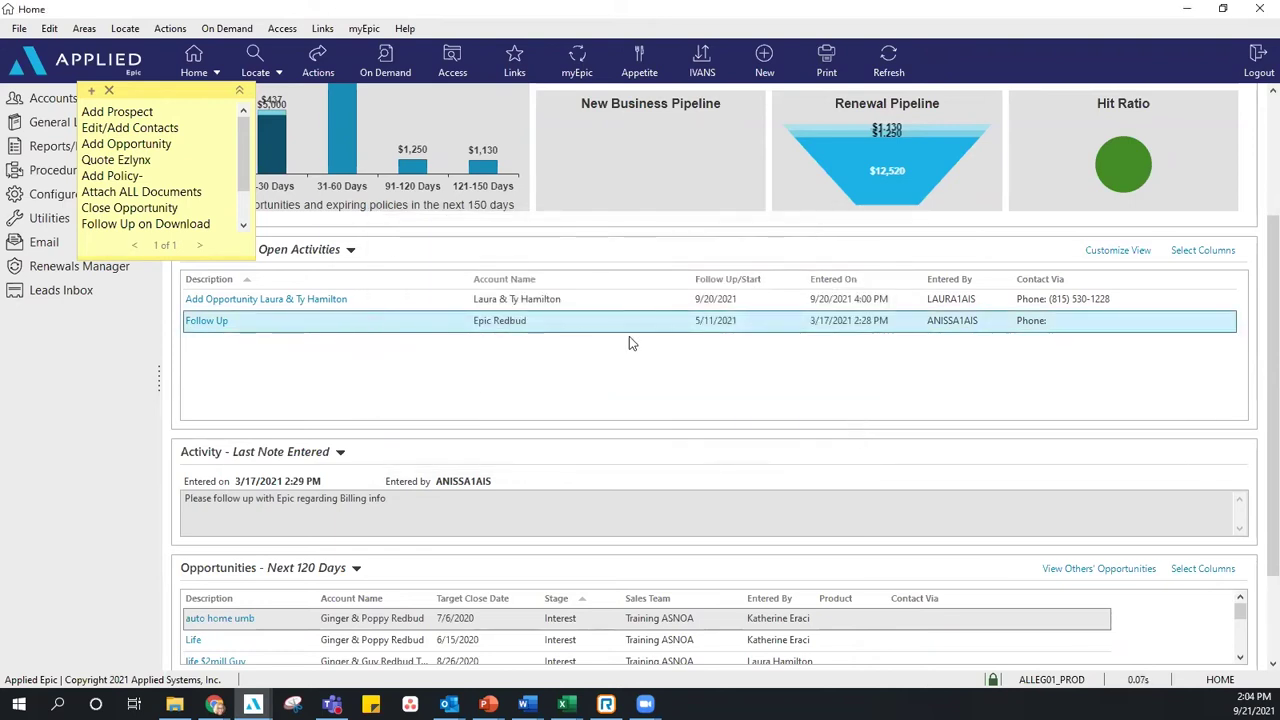
pyautogui.rightClick(580, 330)
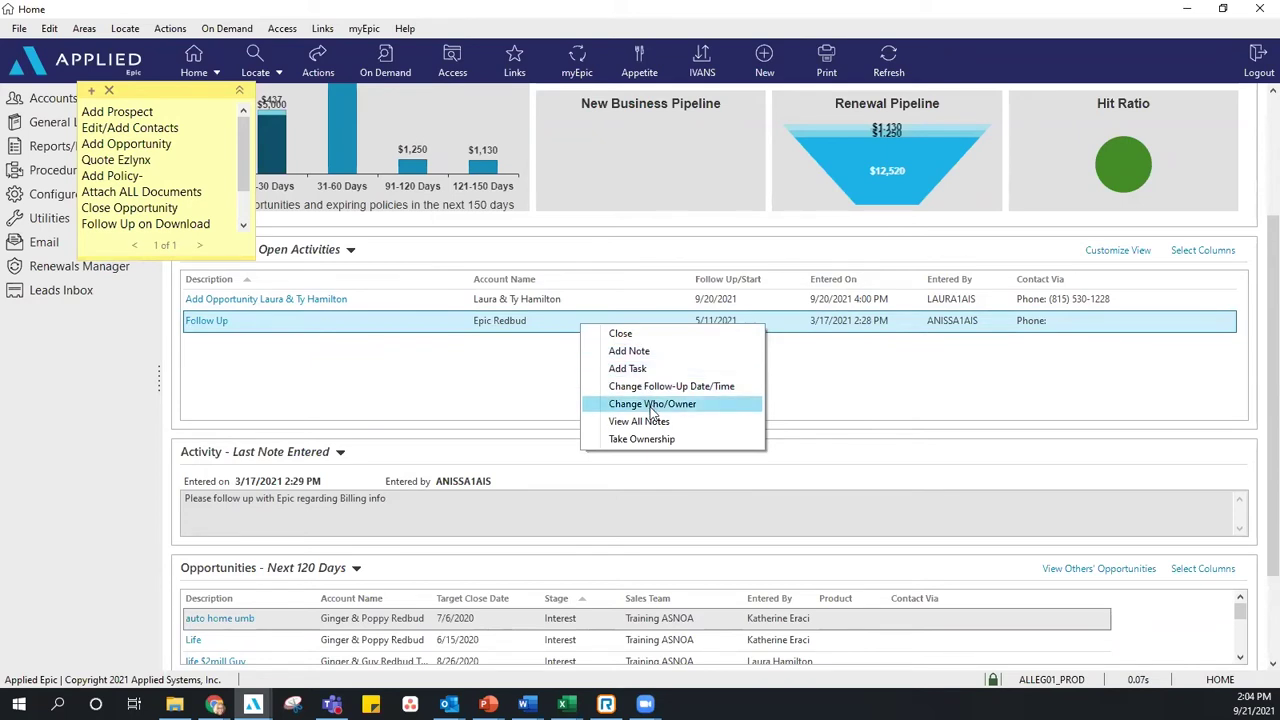
pyautogui.click(513, 372)
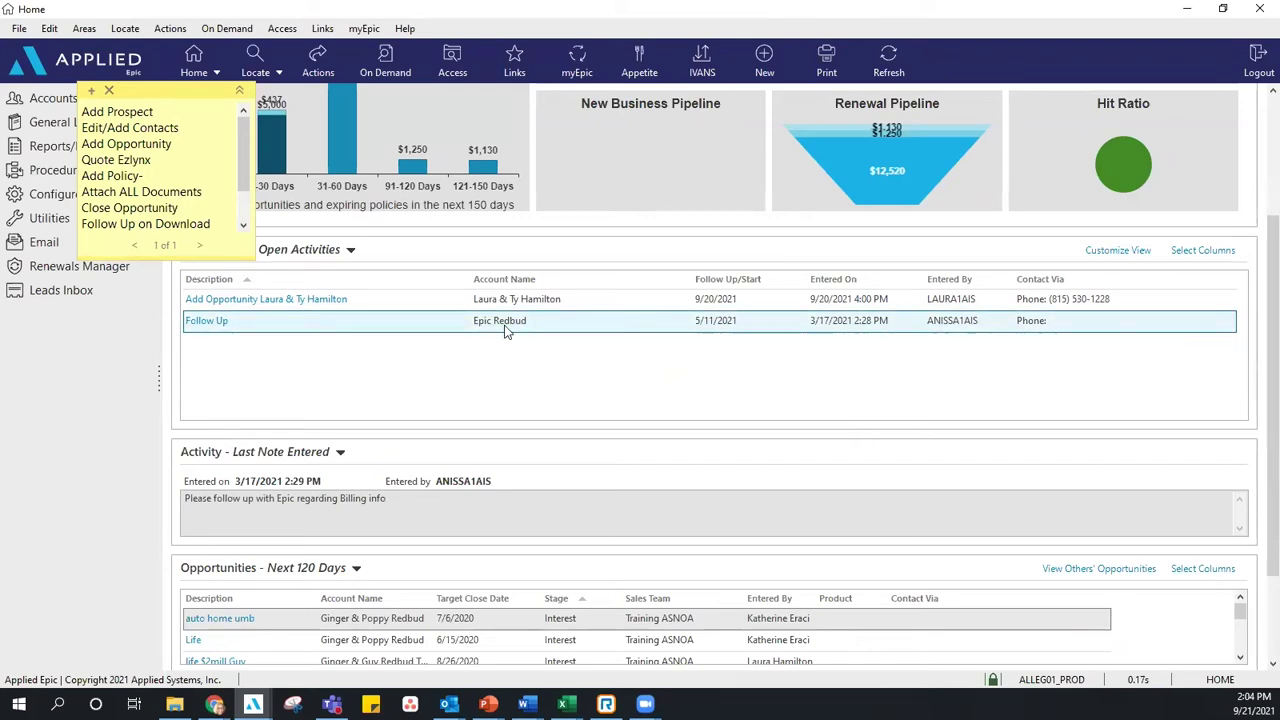
pyautogui.click(357, 330)
pyautogui.rightClick(357, 330)
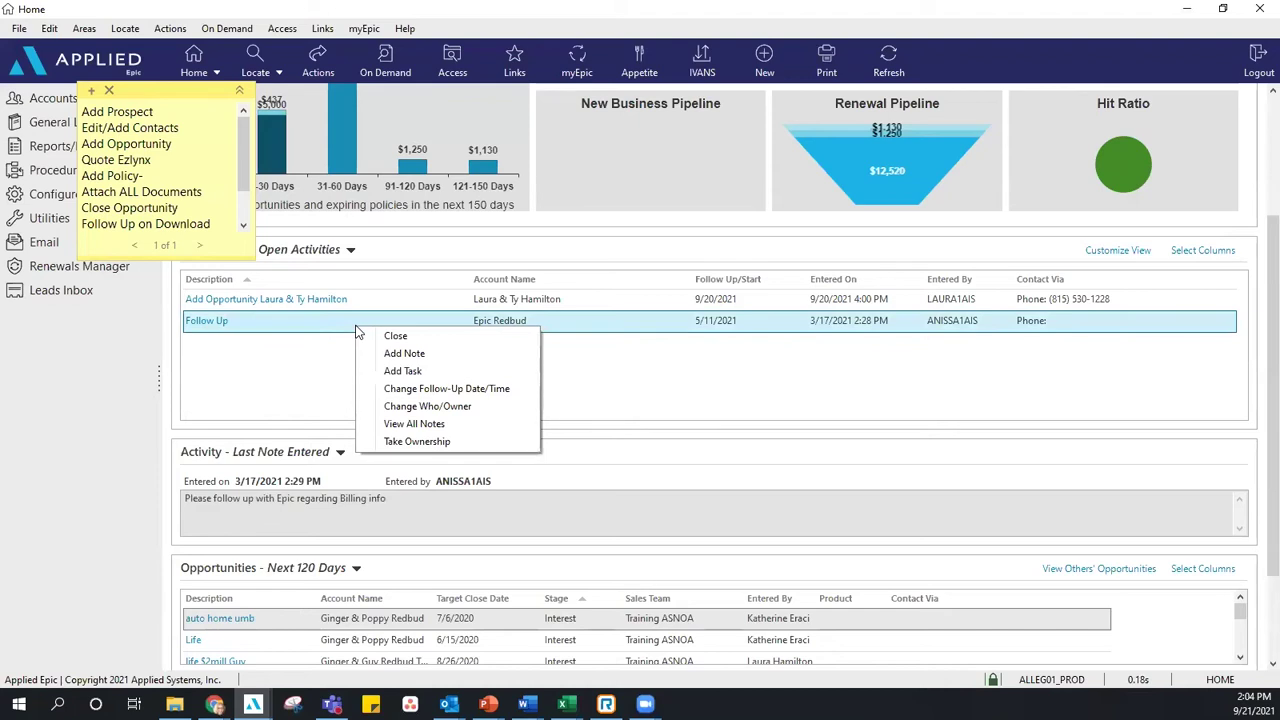
pyautogui.click(424, 406)
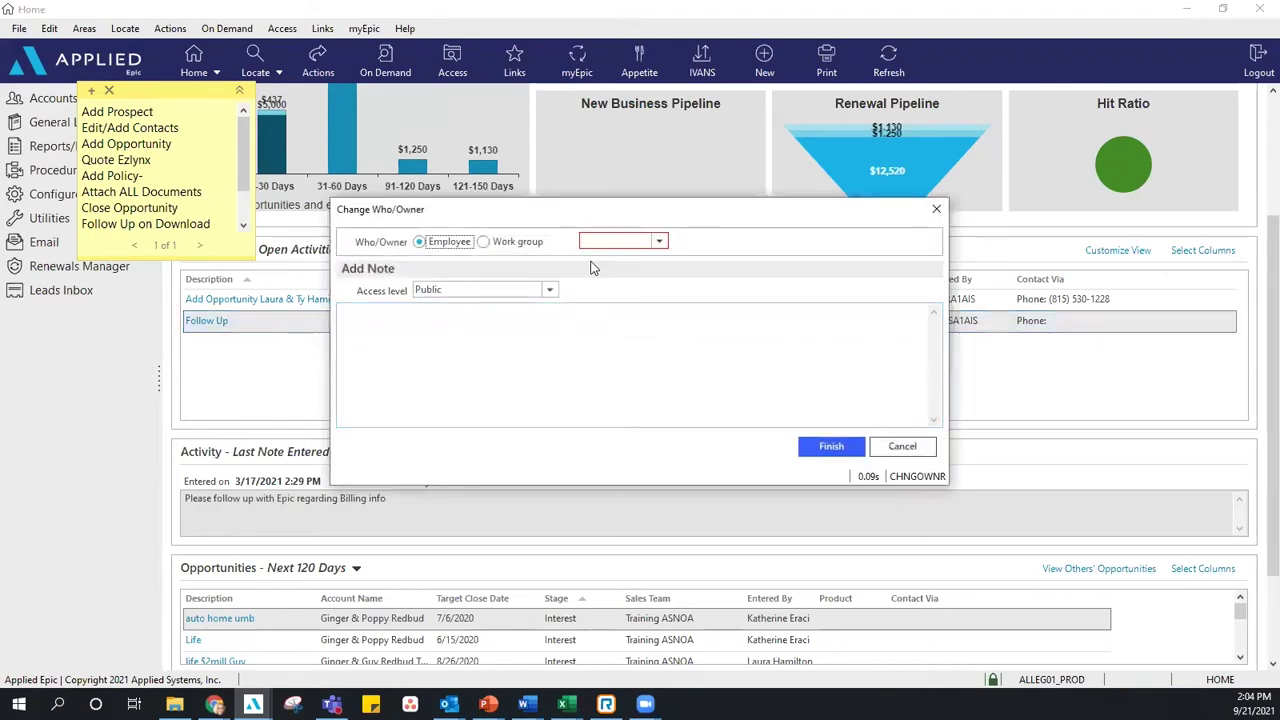
pyautogui.click(660, 242)
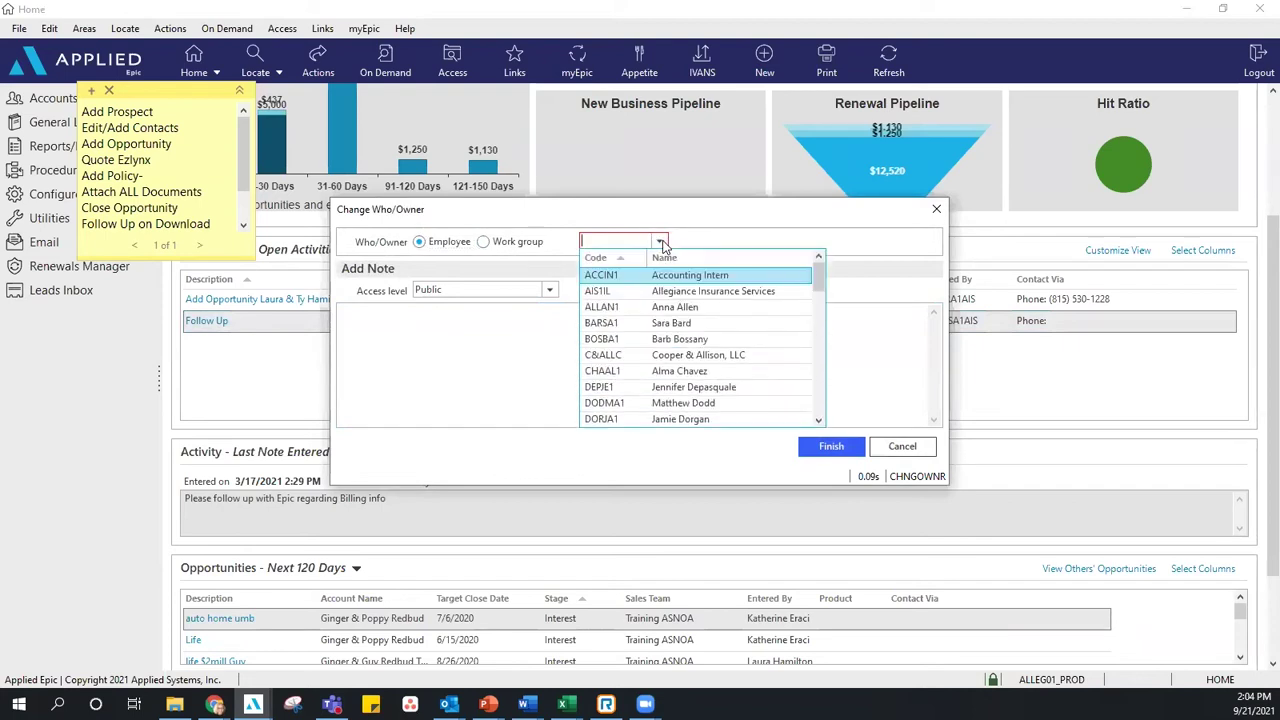
pyautogui.click(676, 259)
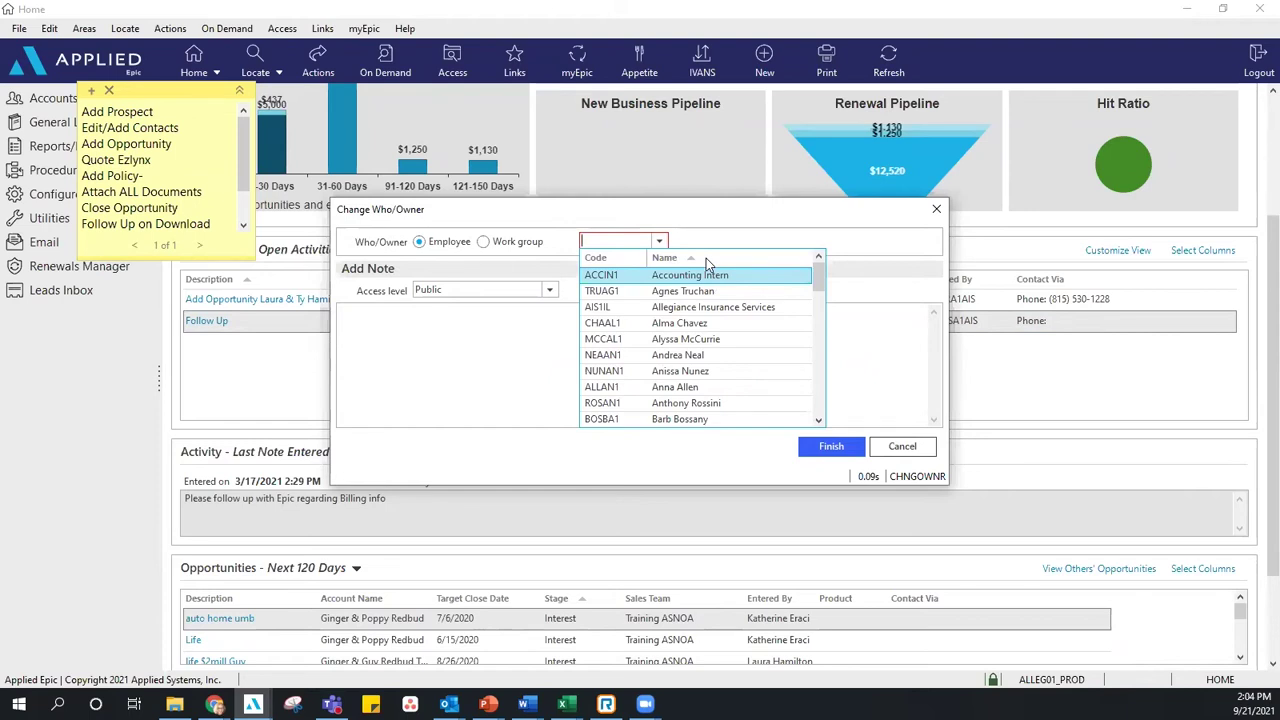
pyautogui.write('l')
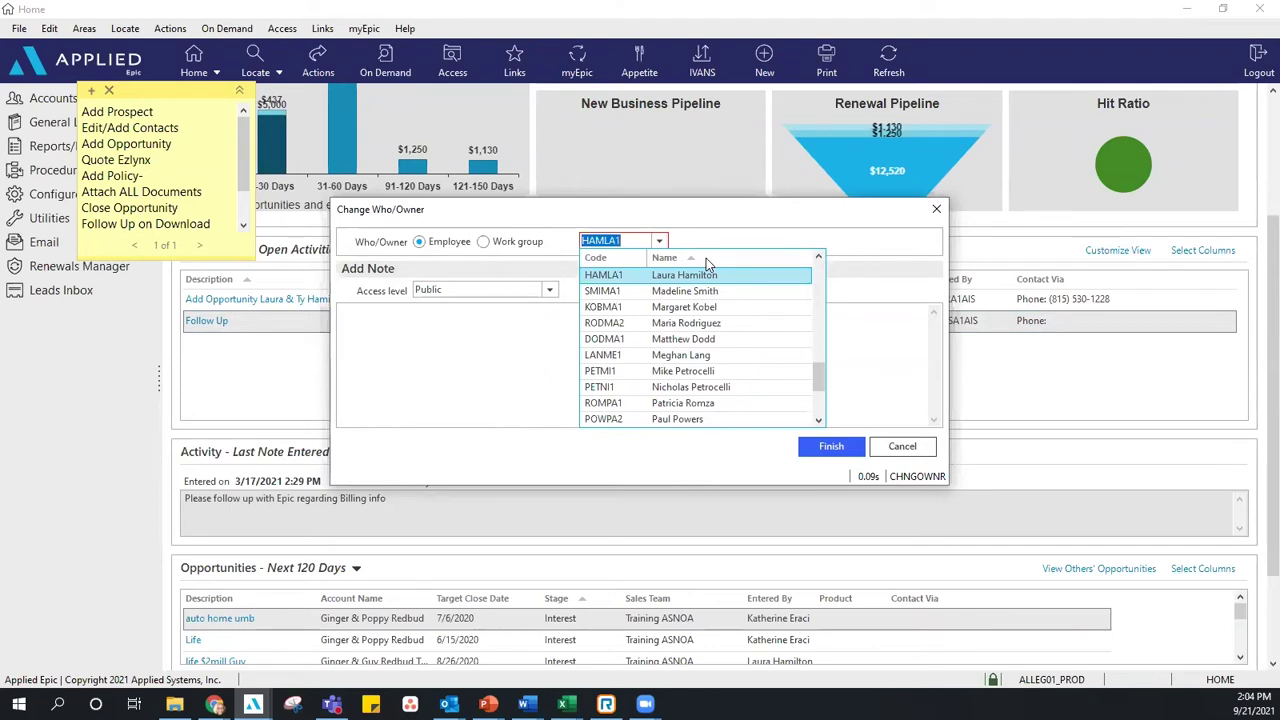
pyautogui.write('a')
pyautogui.click(702, 278)
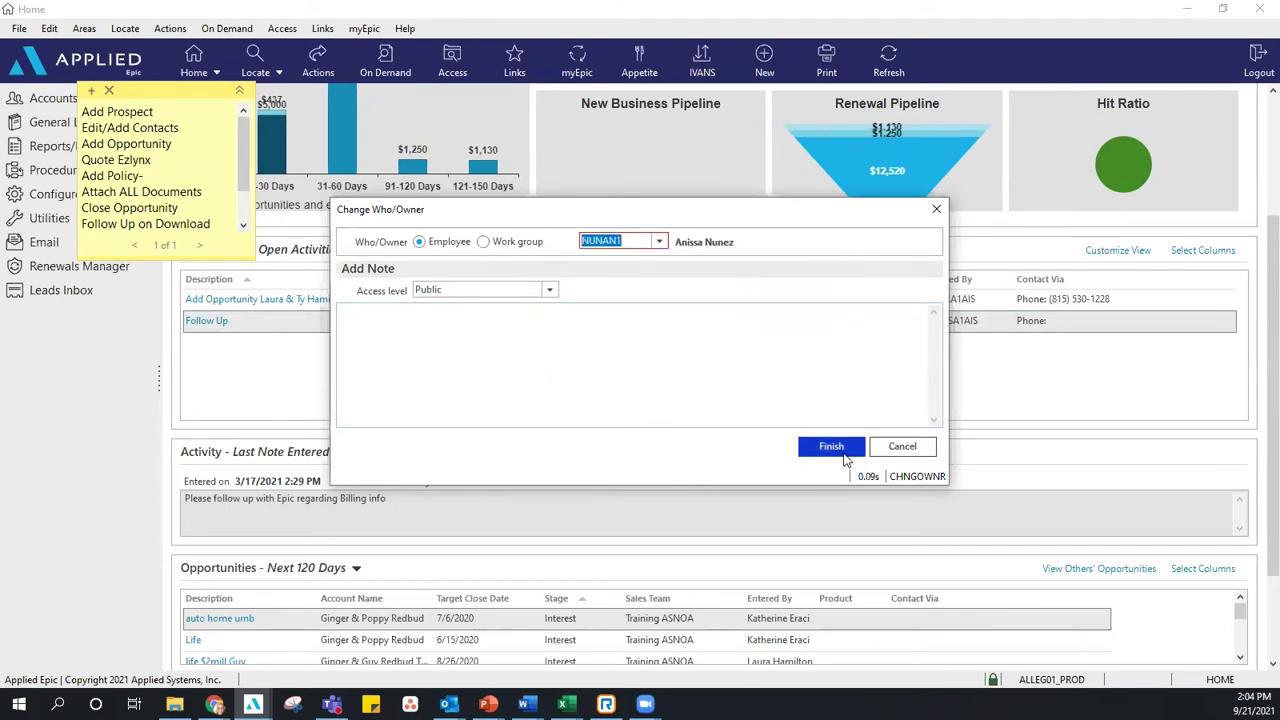
pyautogui.click(905, 446)
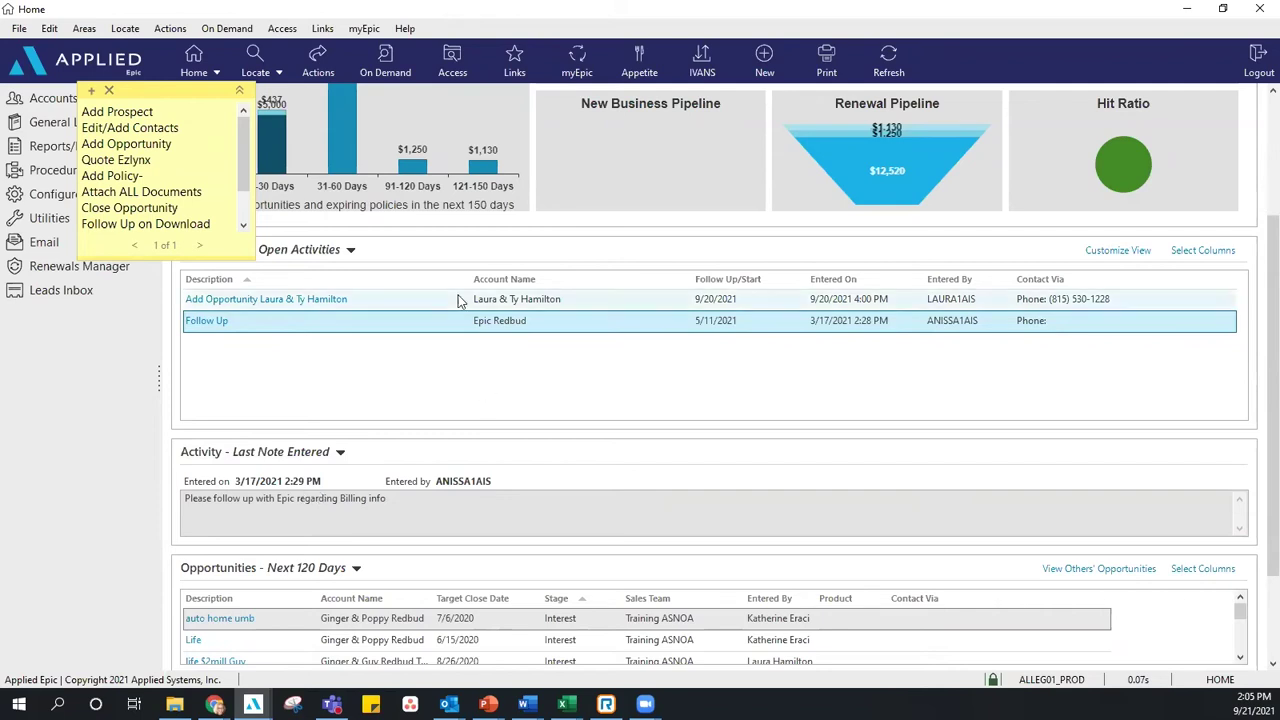
# Preview Tasks in the Activity panel, then restore Last Note Entered for the Follow Up activity
pyautogui.click(390, 299)
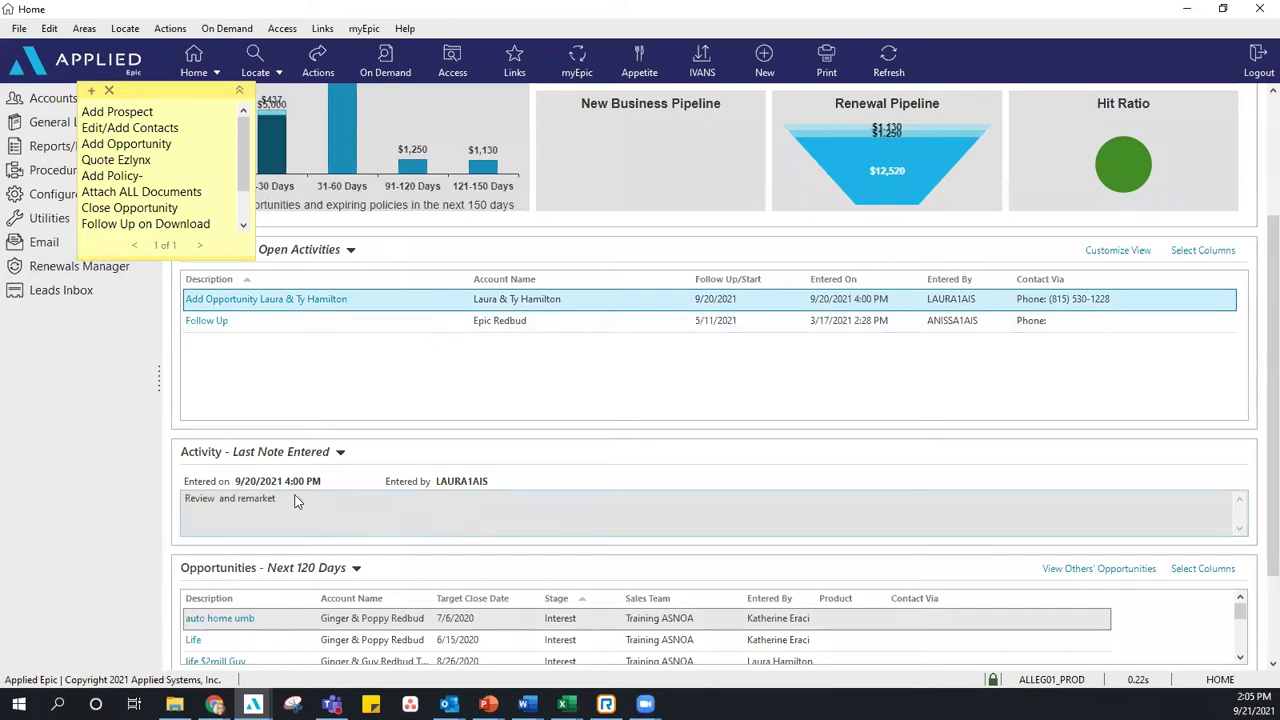
pyautogui.click(340, 452)
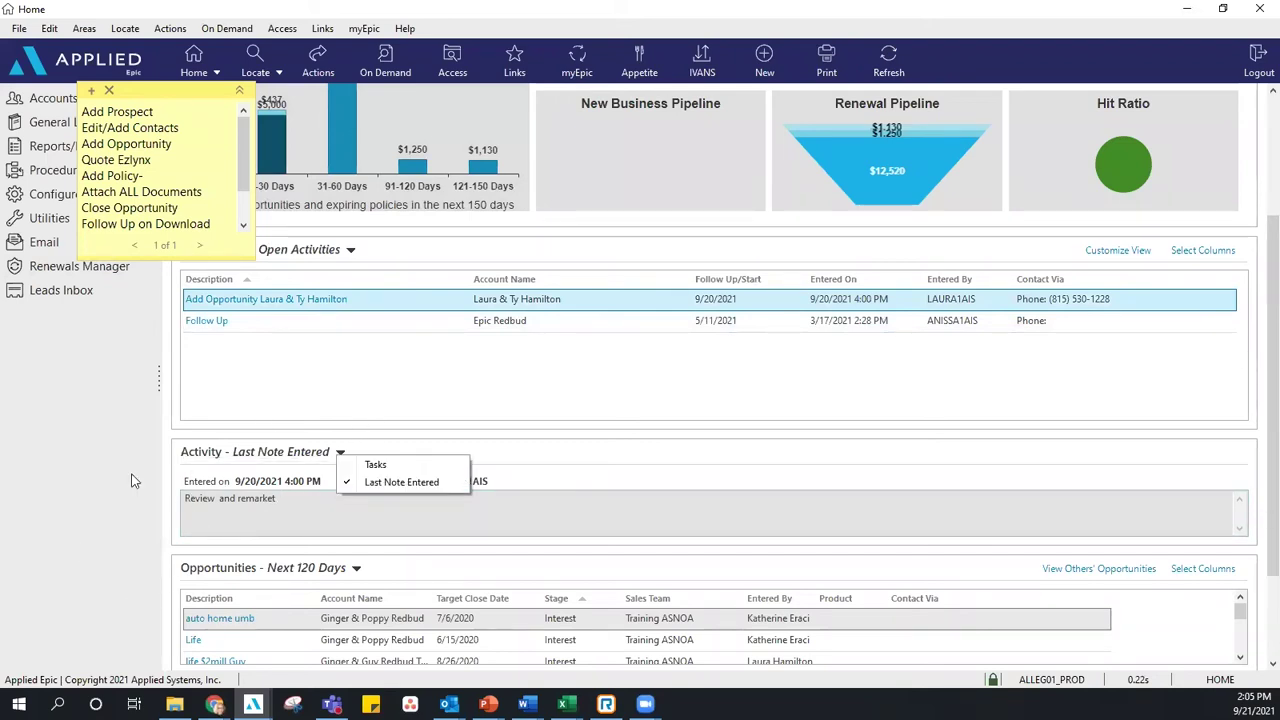
pyautogui.click(400, 466)
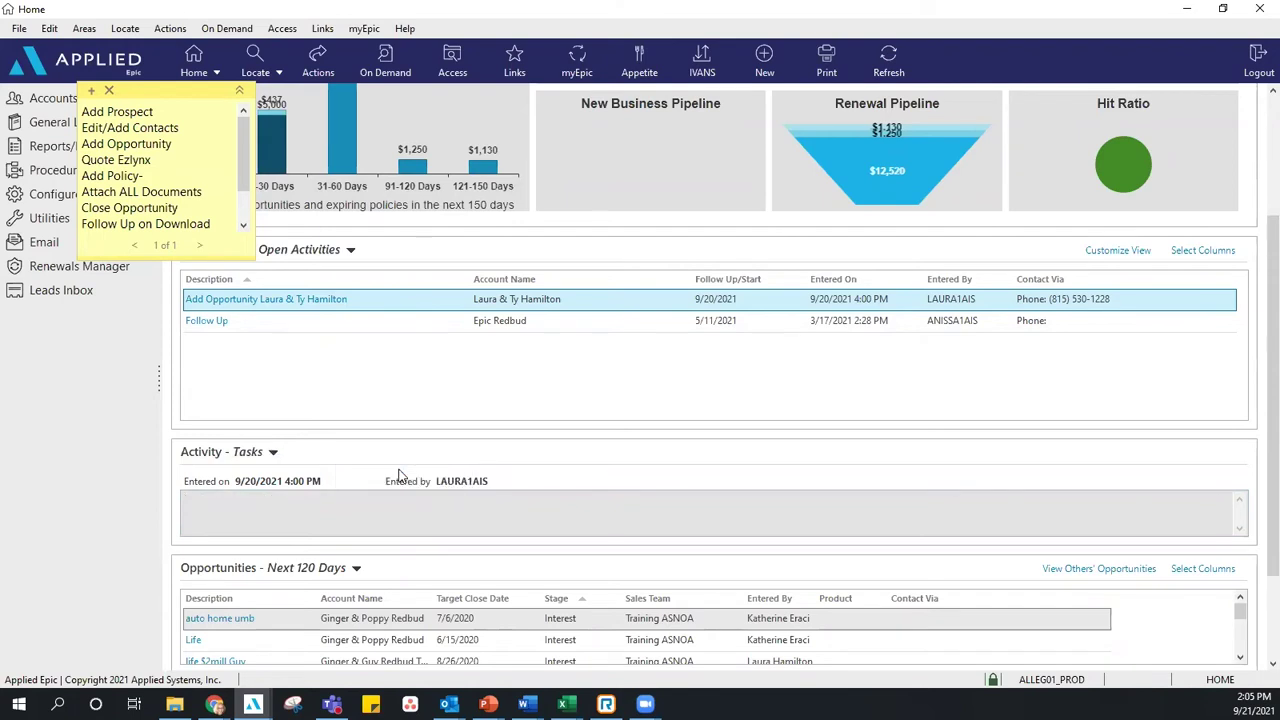
pyautogui.click(273, 455)
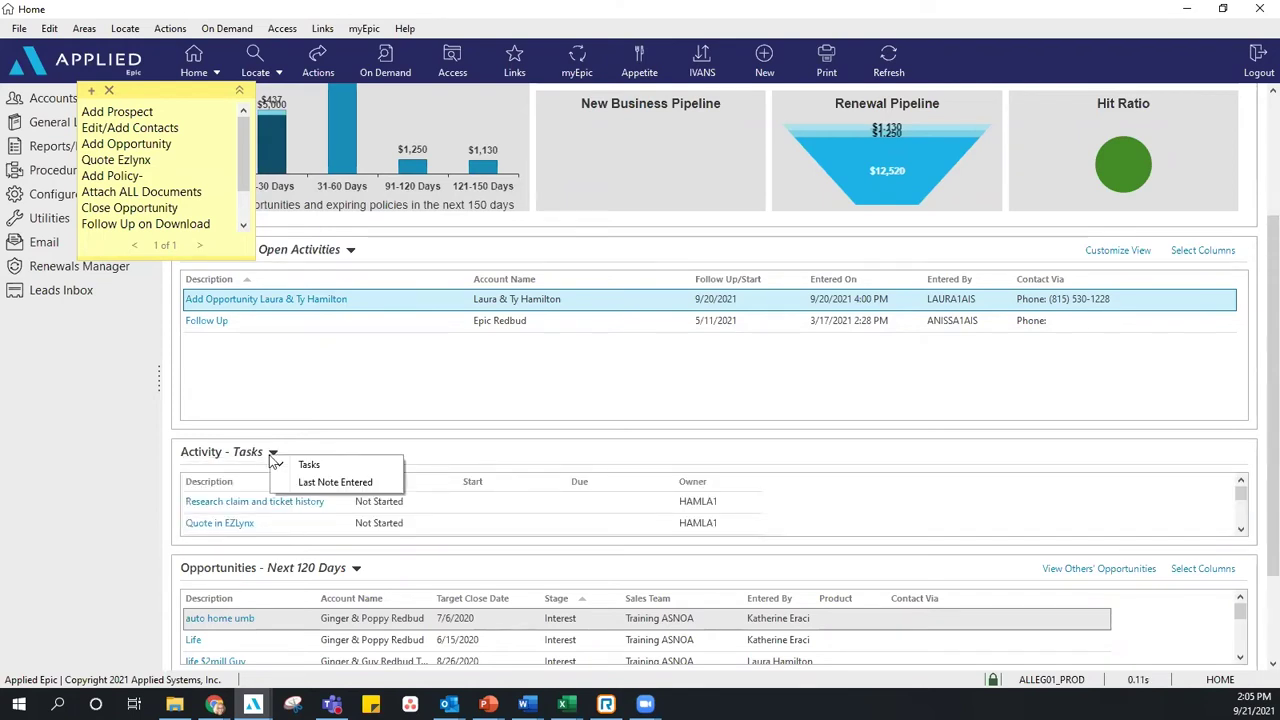
pyautogui.click(330, 482)
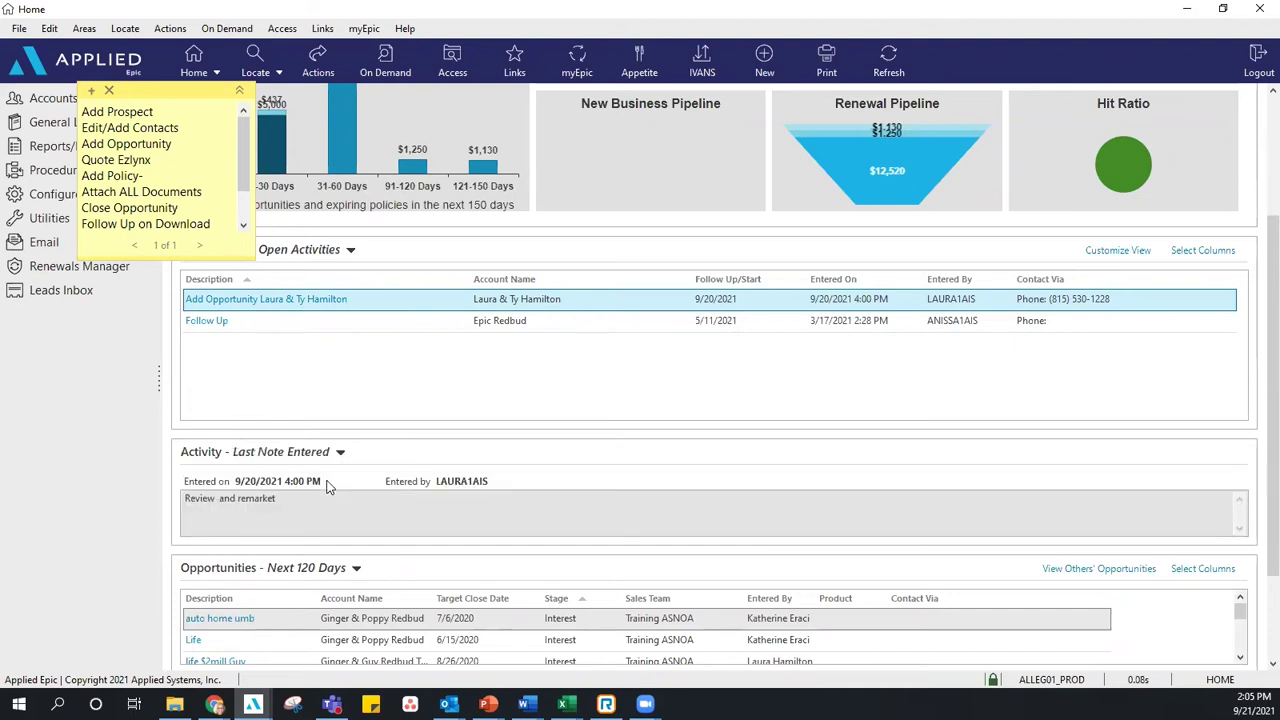
pyautogui.click(447, 321)
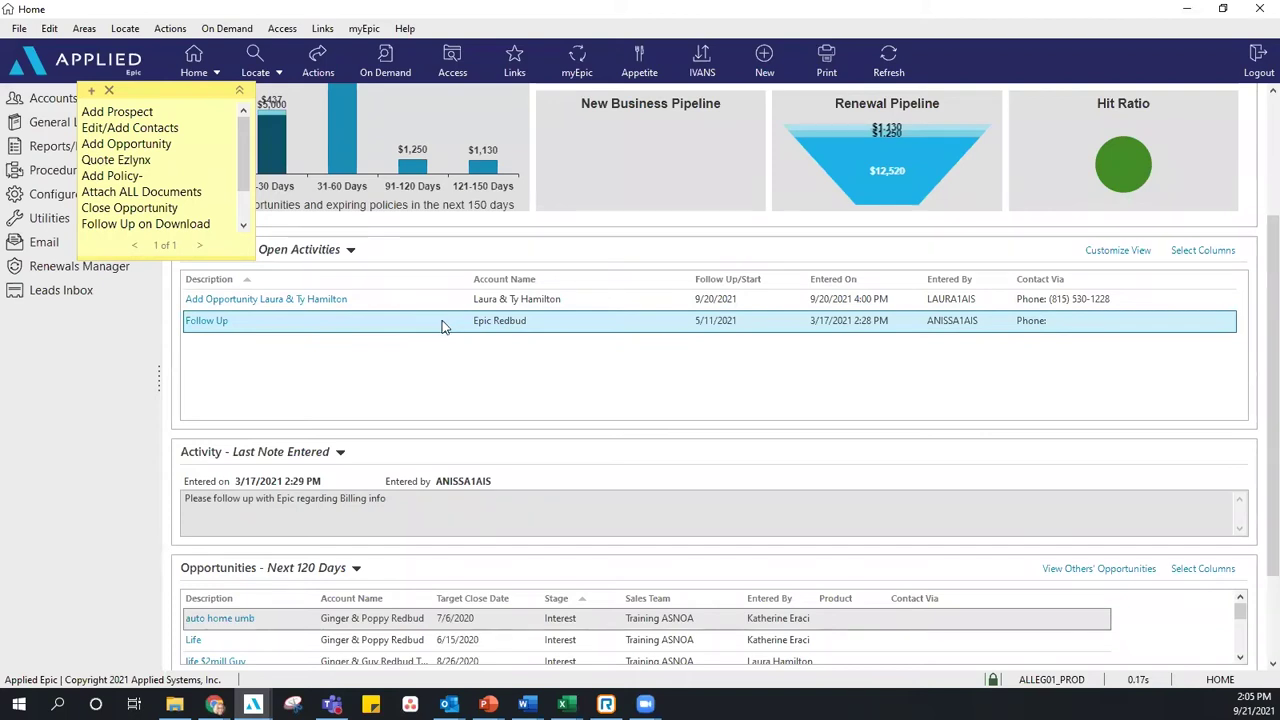
# Move the Follow Up activity's follow-up start date from 5/11/2021 to 10/1/2021
pyautogui.rightClick(307, 328)
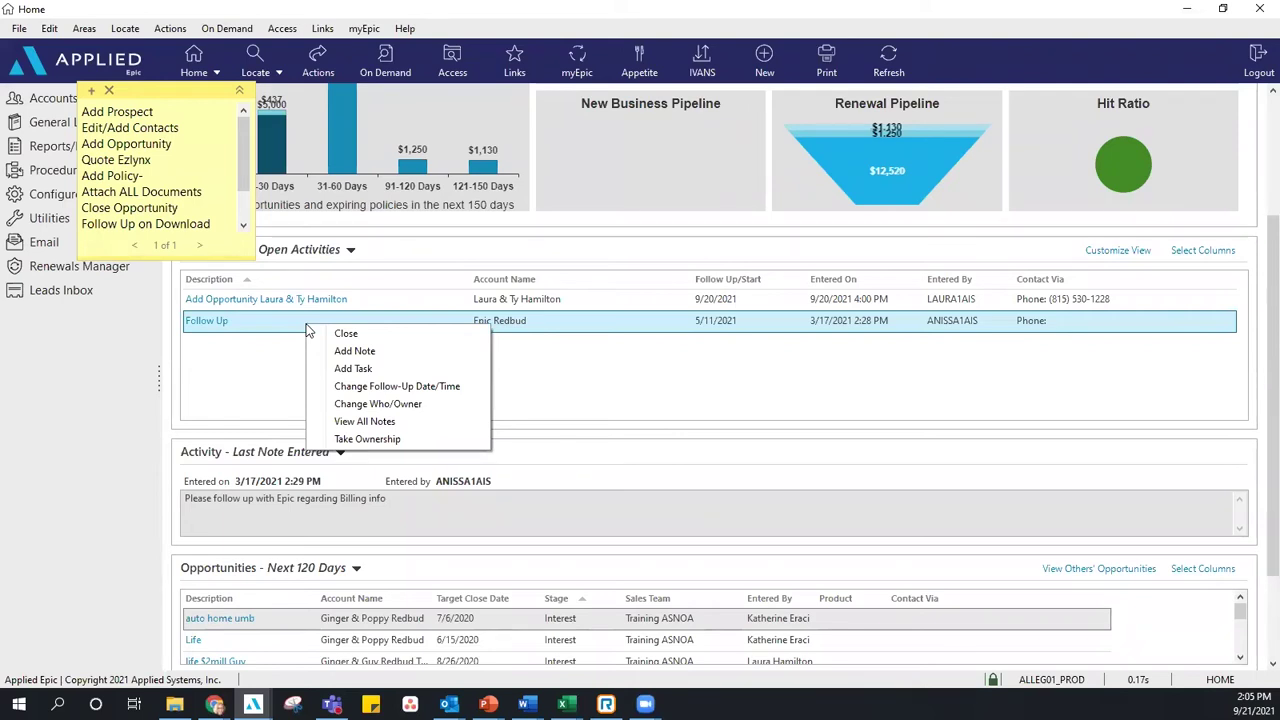
pyautogui.click(372, 386)
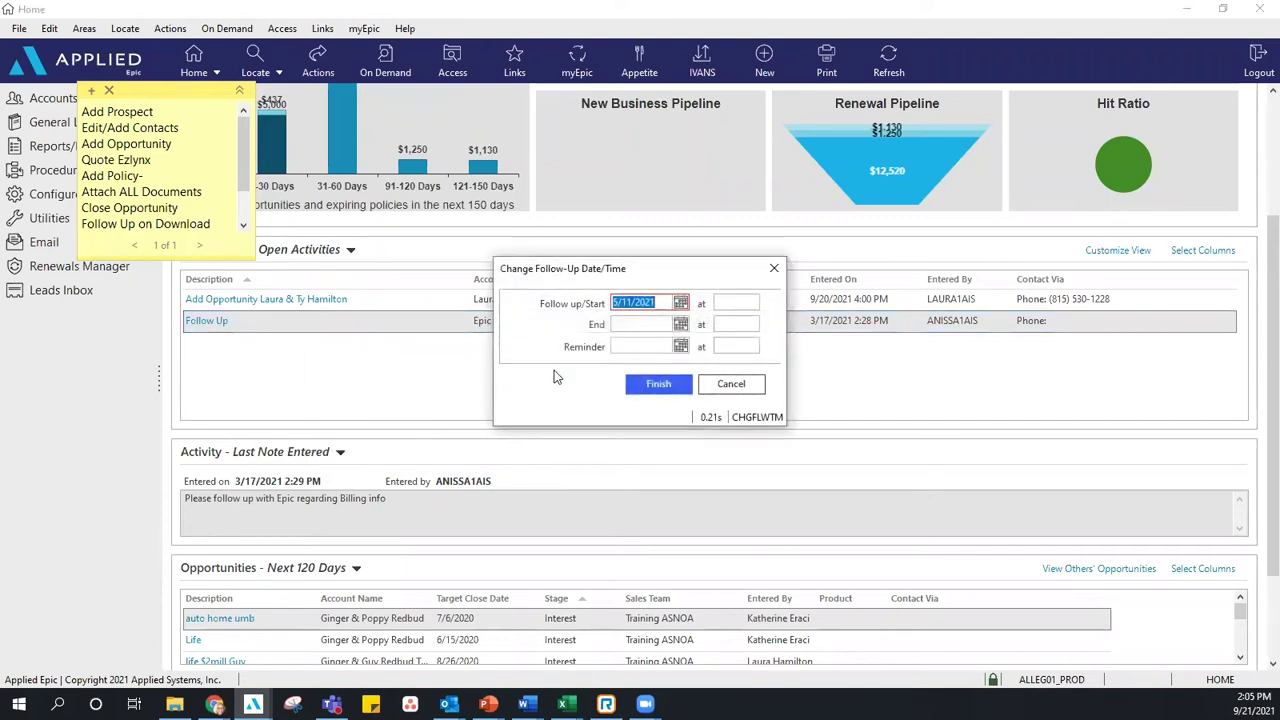
pyautogui.click(617, 302)
pyautogui.press('BackSpace')
pyautogui.write('10')
pyautogui.press('BackSpace')
pyautogui.click(662, 387)
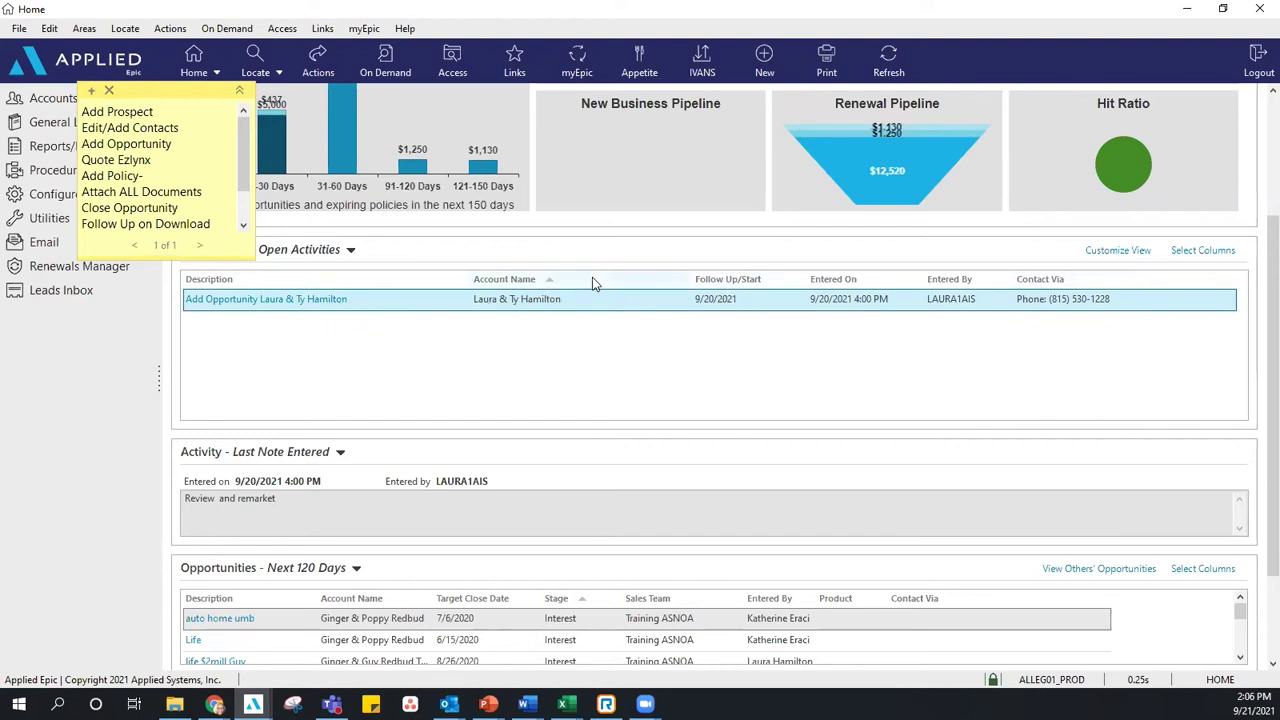
# Put Account Name first, hide Entered By, and move Last Updated after Entered On in Open Activities
pyautogui.moveTo(592, 277); pyautogui.dragTo(276, 288)
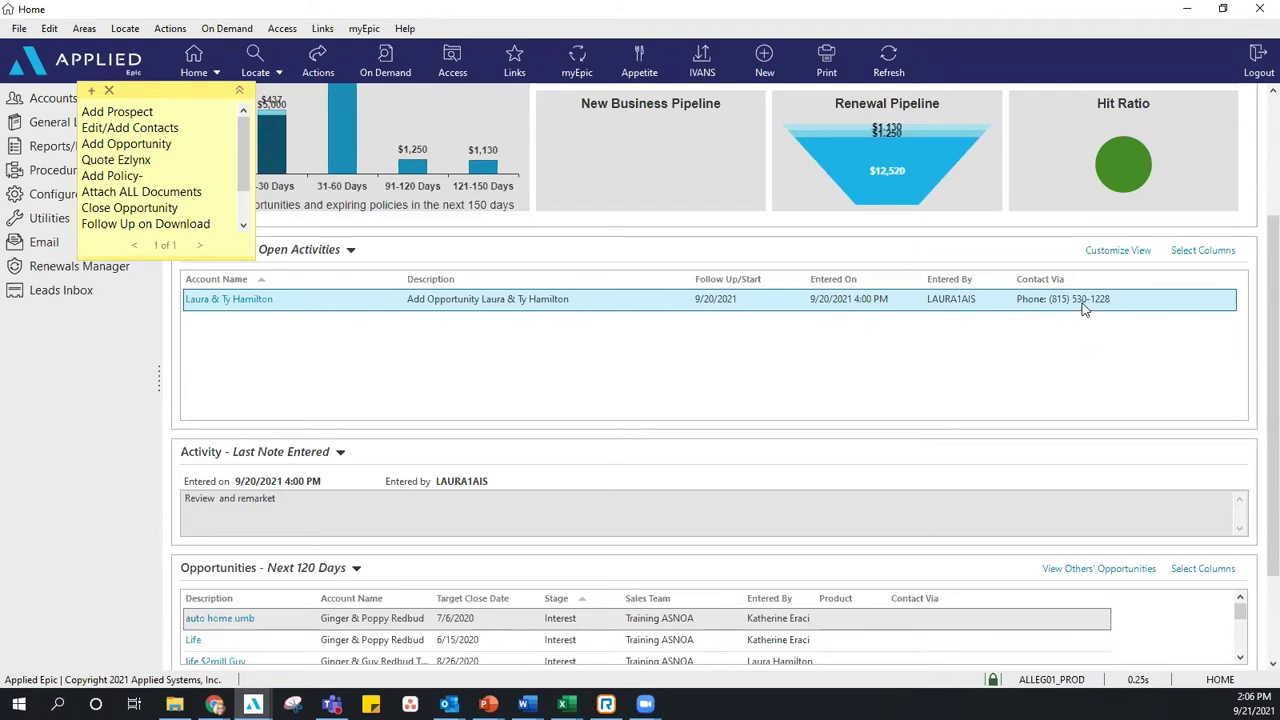
pyautogui.click(1199, 259)
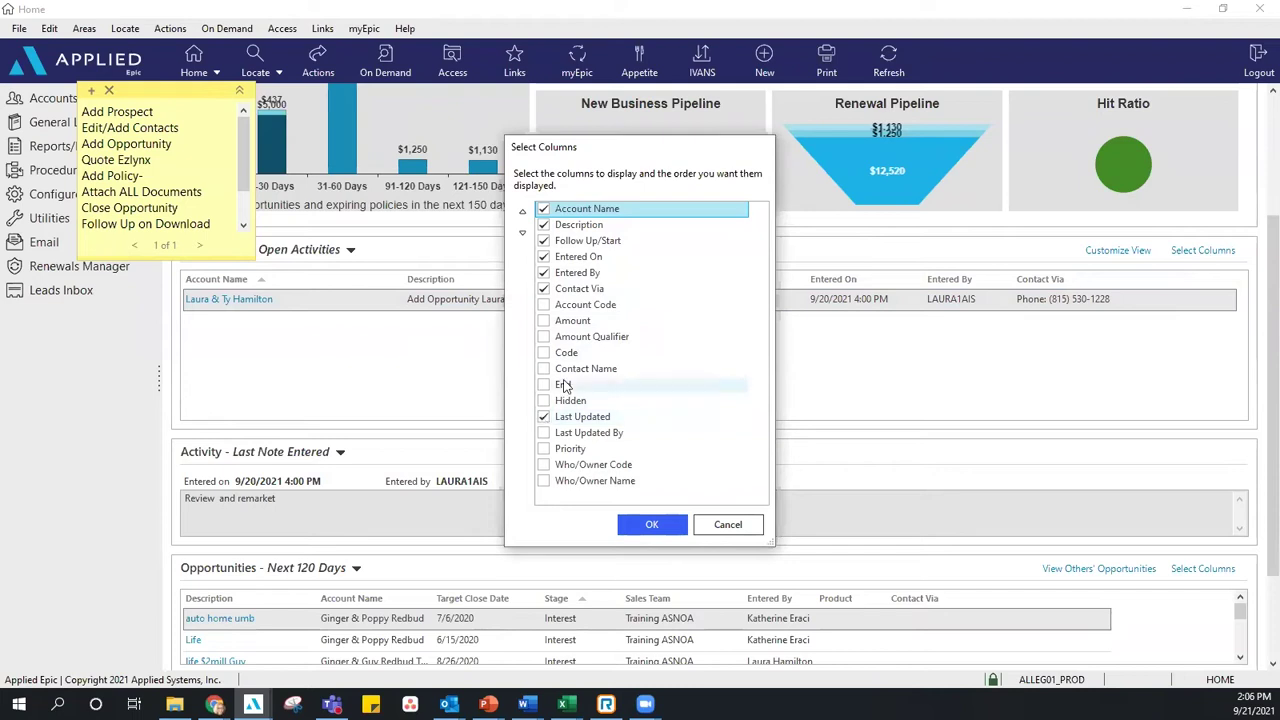
pyautogui.click(542, 273)
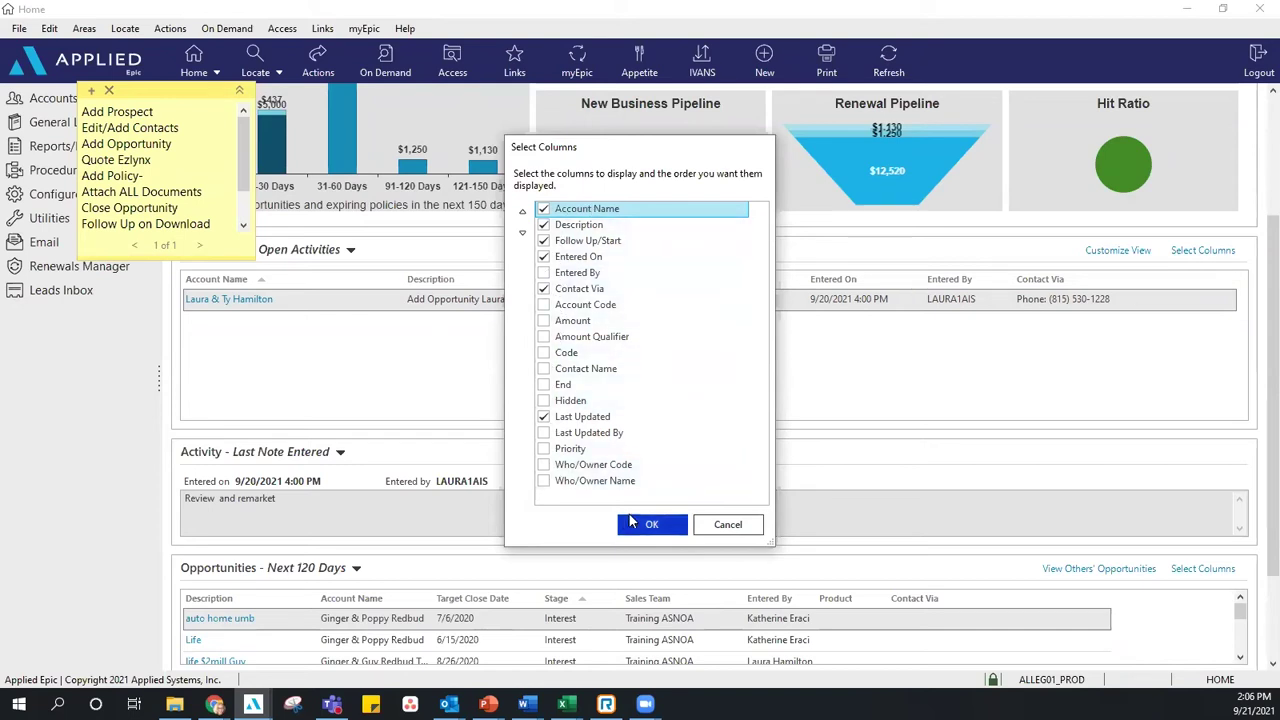
pyautogui.click(651, 525)
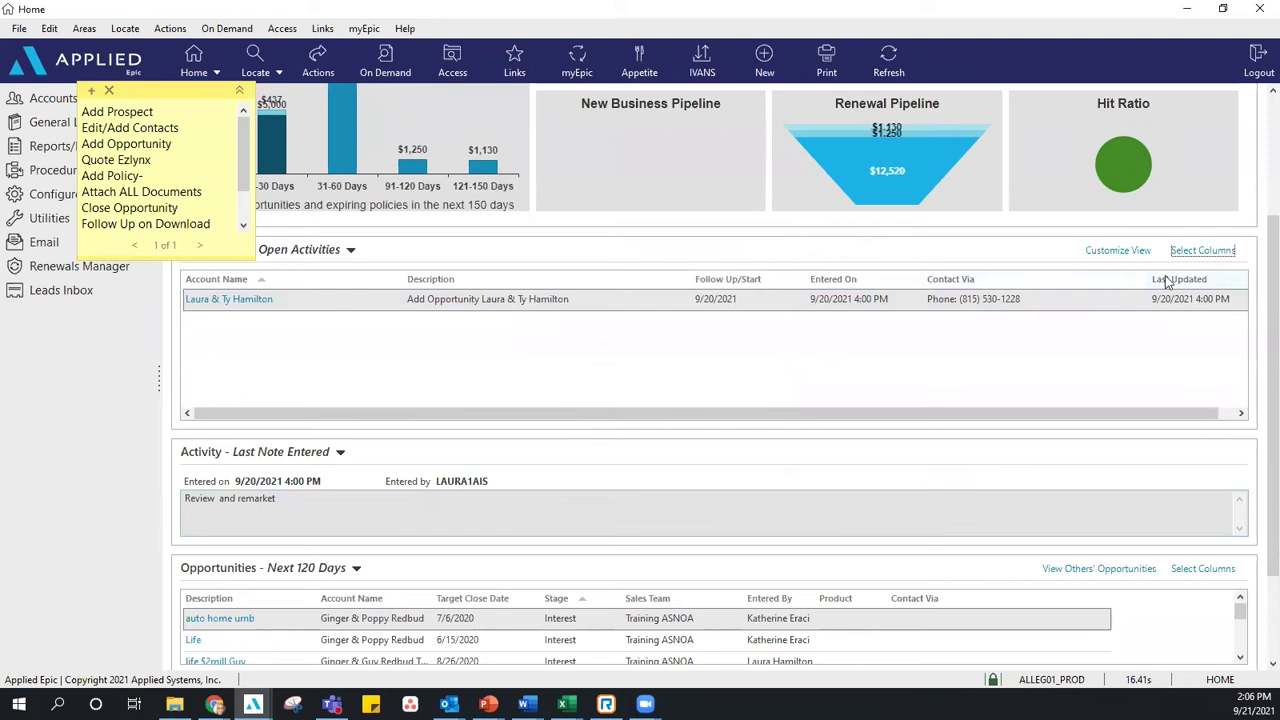
pyautogui.moveTo(1173, 287); pyautogui.dragTo(972, 279)
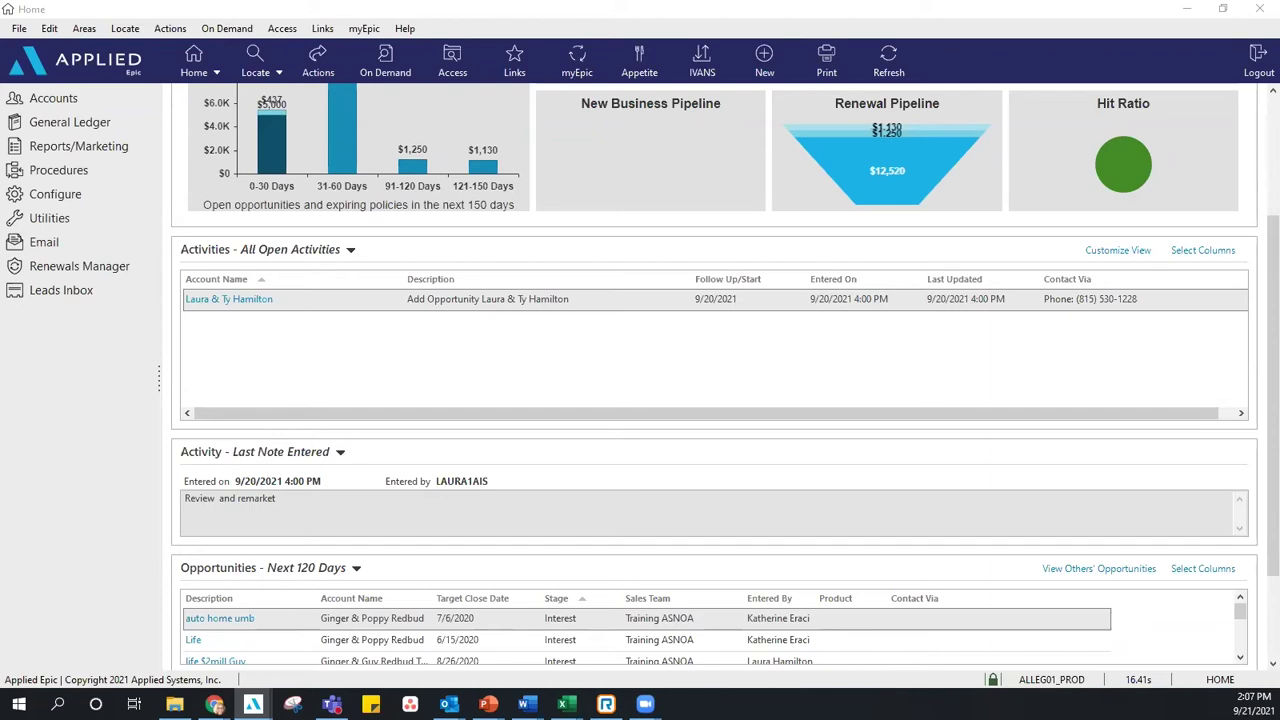
pyautogui.click(1120, 251)
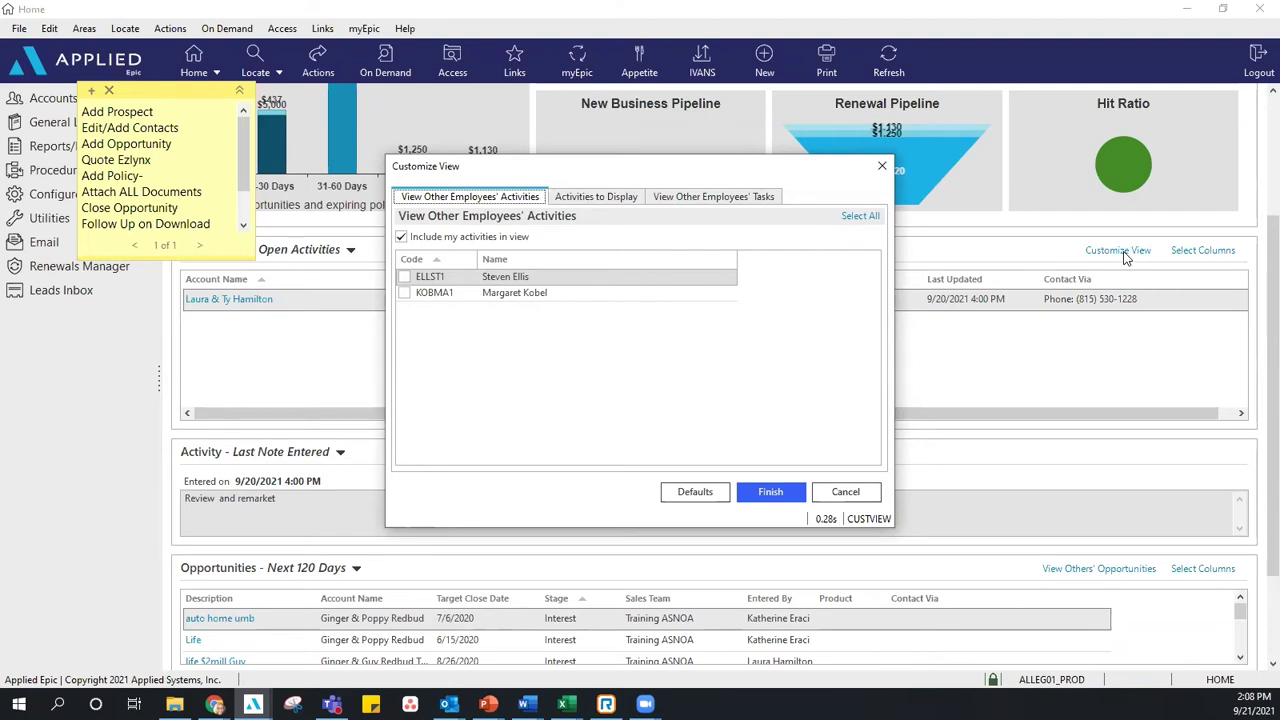
pyautogui.click(882, 166)
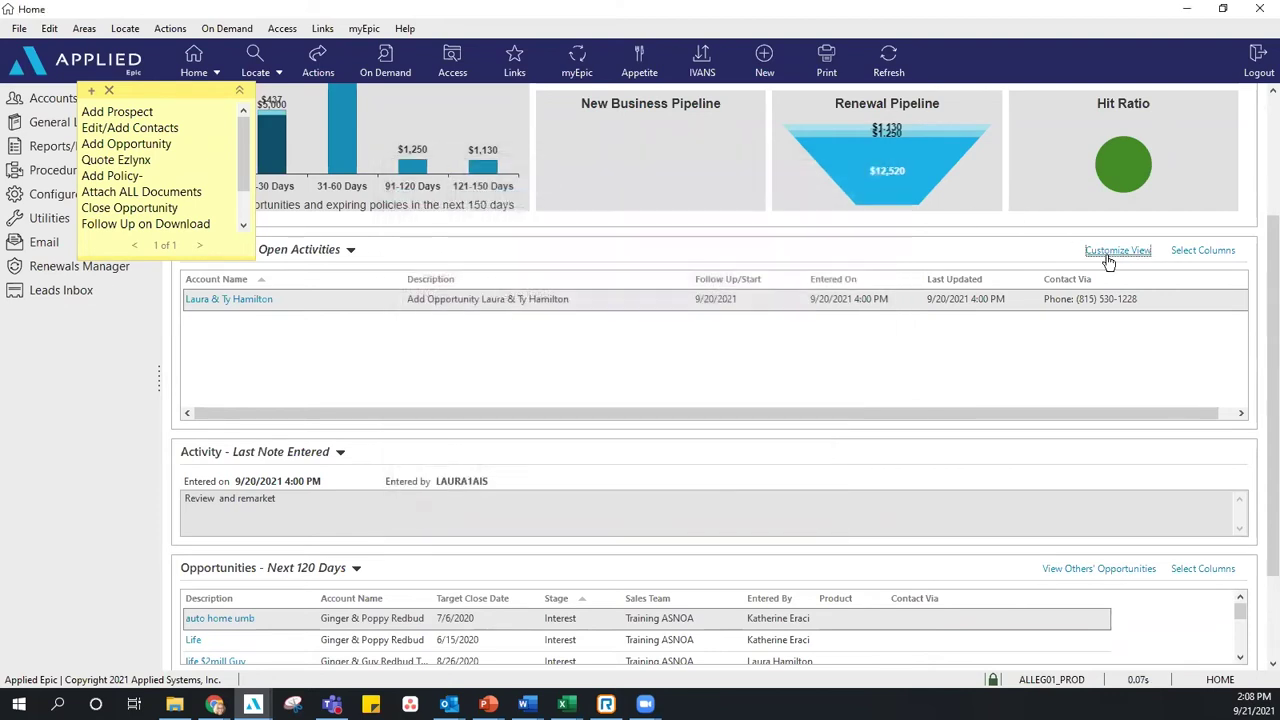
pyautogui.click(1112, 253)
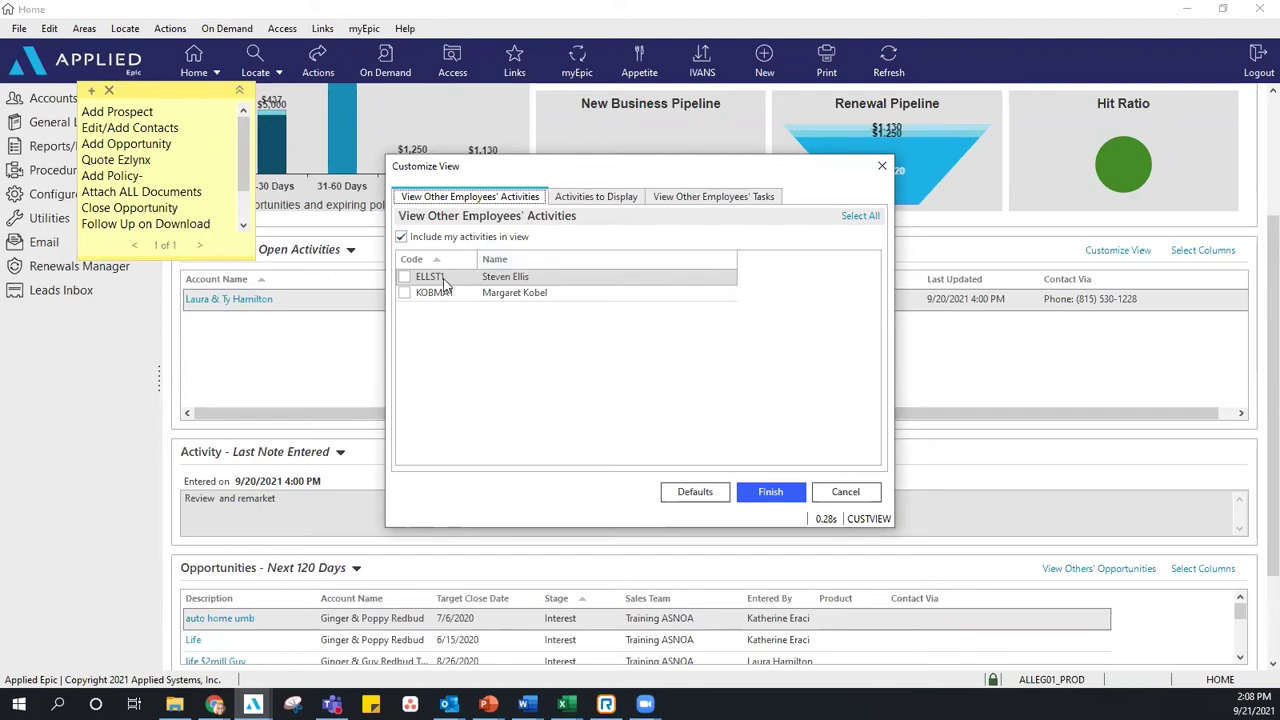
pyautogui.click(404, 279)
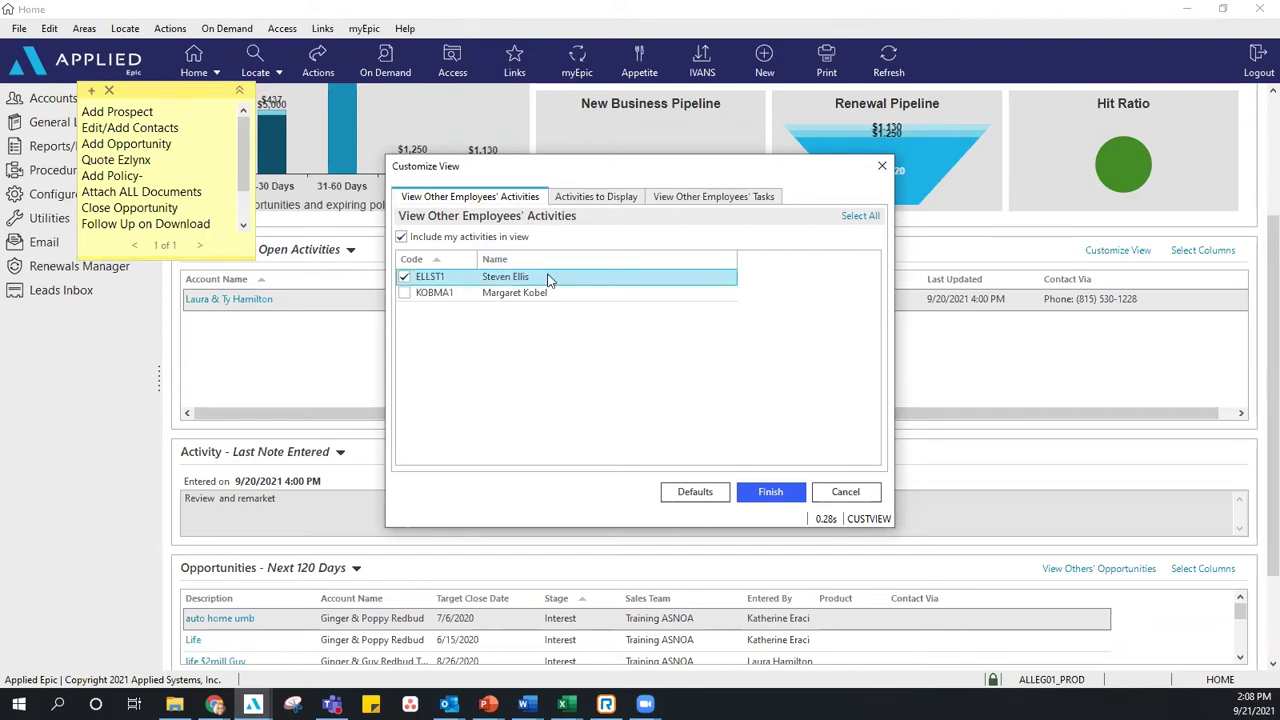
pyautogui.click(845, 492)
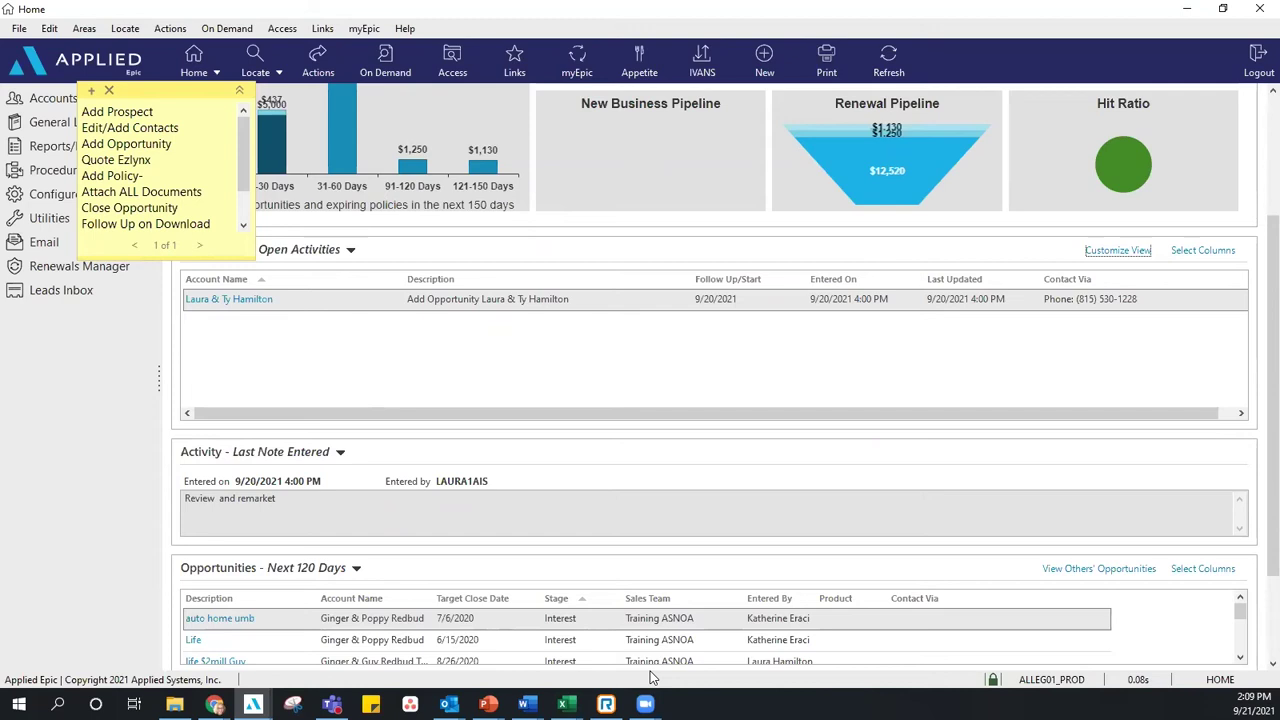
pyautogui.scroll(-3, 117, 419)
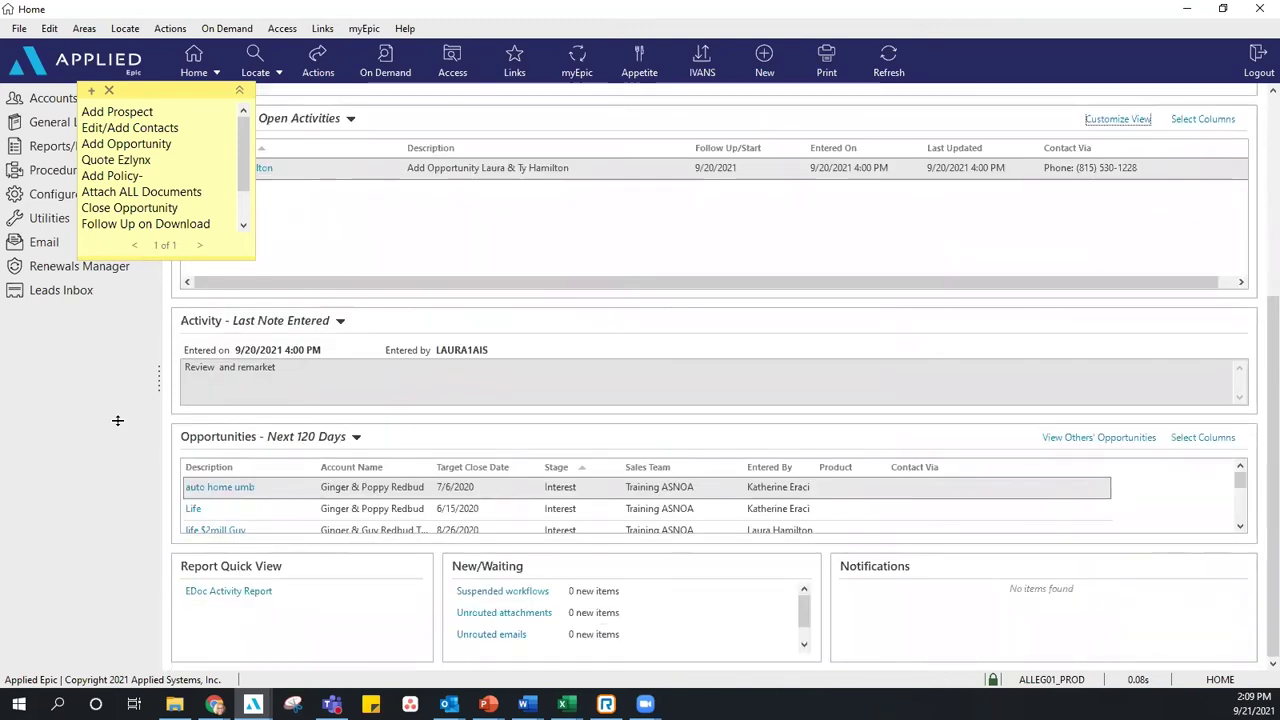
# Leave the 120-day range unchanged, resize the Opportunities panel, and bring up its column chooser
pyautogui.click(336, 441)
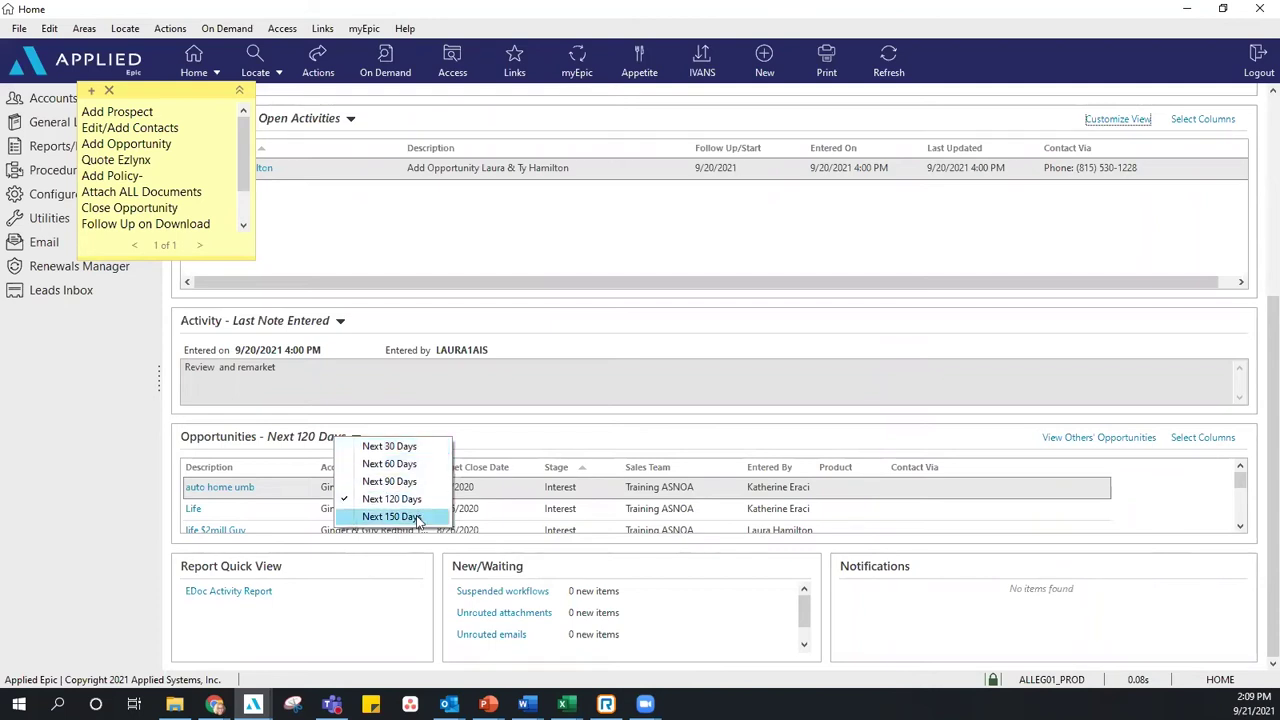
pyautogui.click(26, 502)
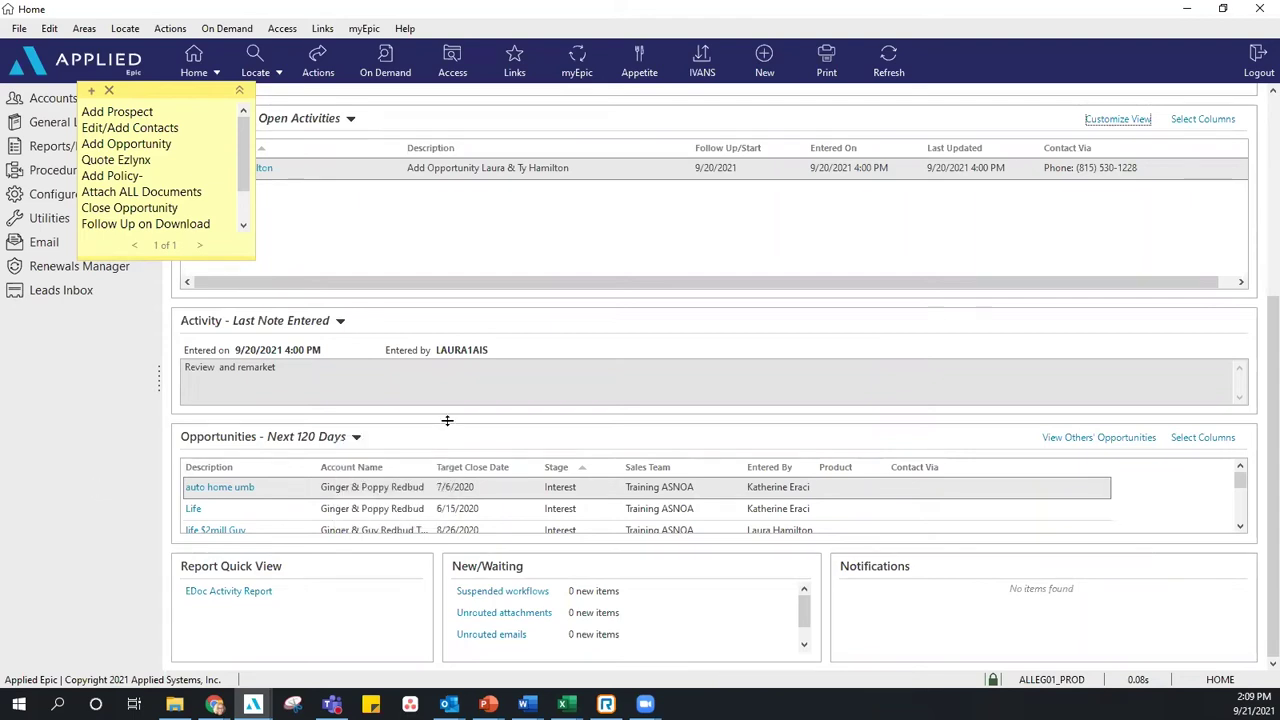
pyautogui.moveTo(447, 418)
pyautogui.mouseDown()
pyautogui.moveTo(447, 374)
pyautogui.moveTo(443, 391)
pyautogui.mouseUp()
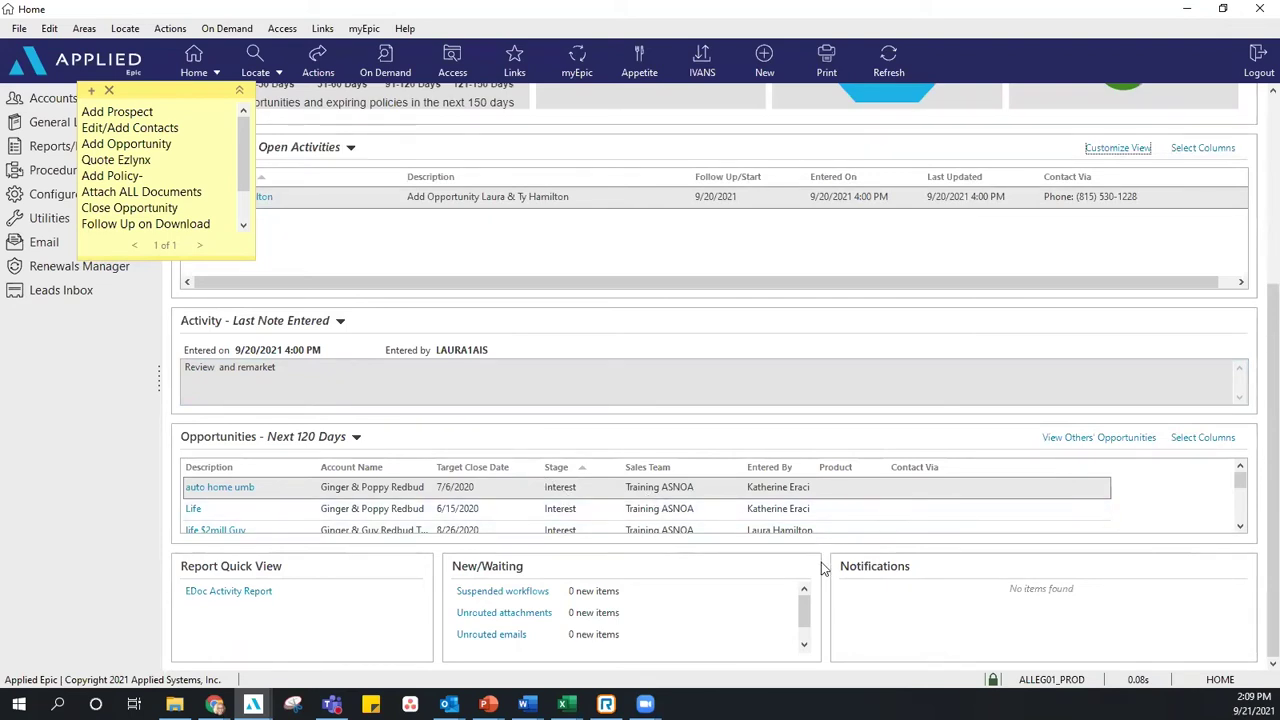
pyautogui.click(1200, 437)
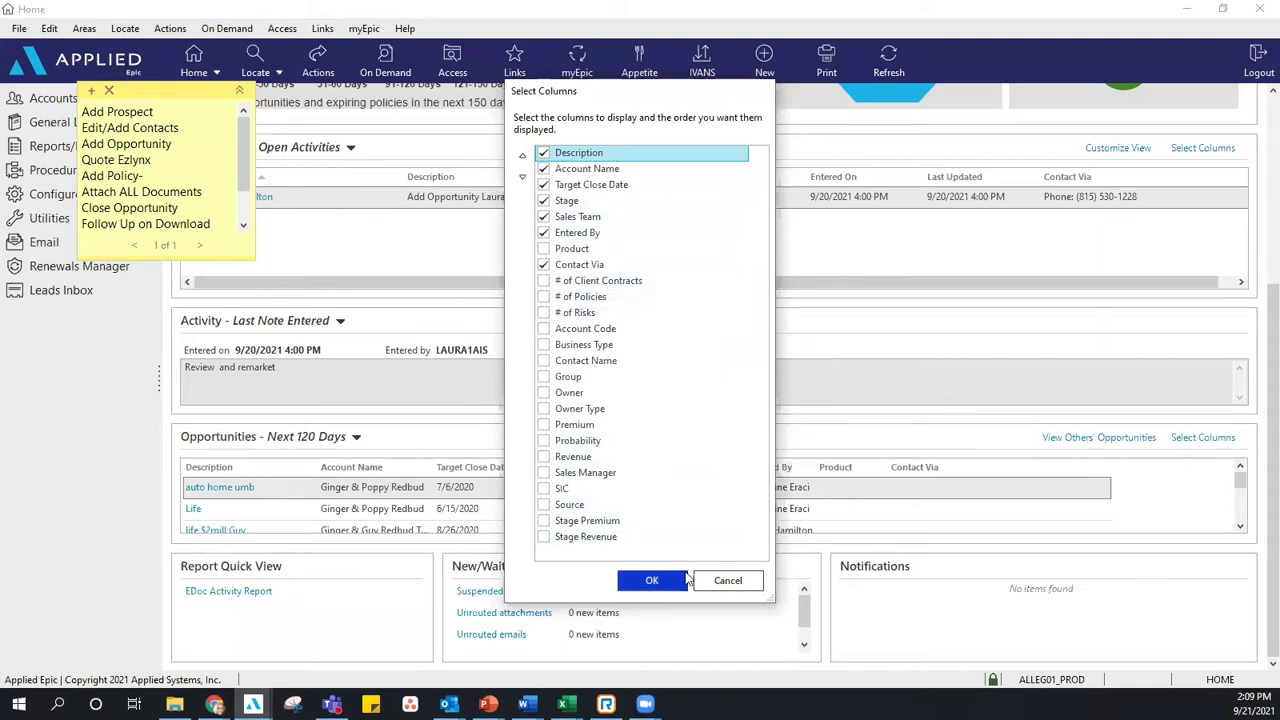
# Apply the Opportunities column selection with Product unchecked
pyautogui.click(655, 582)
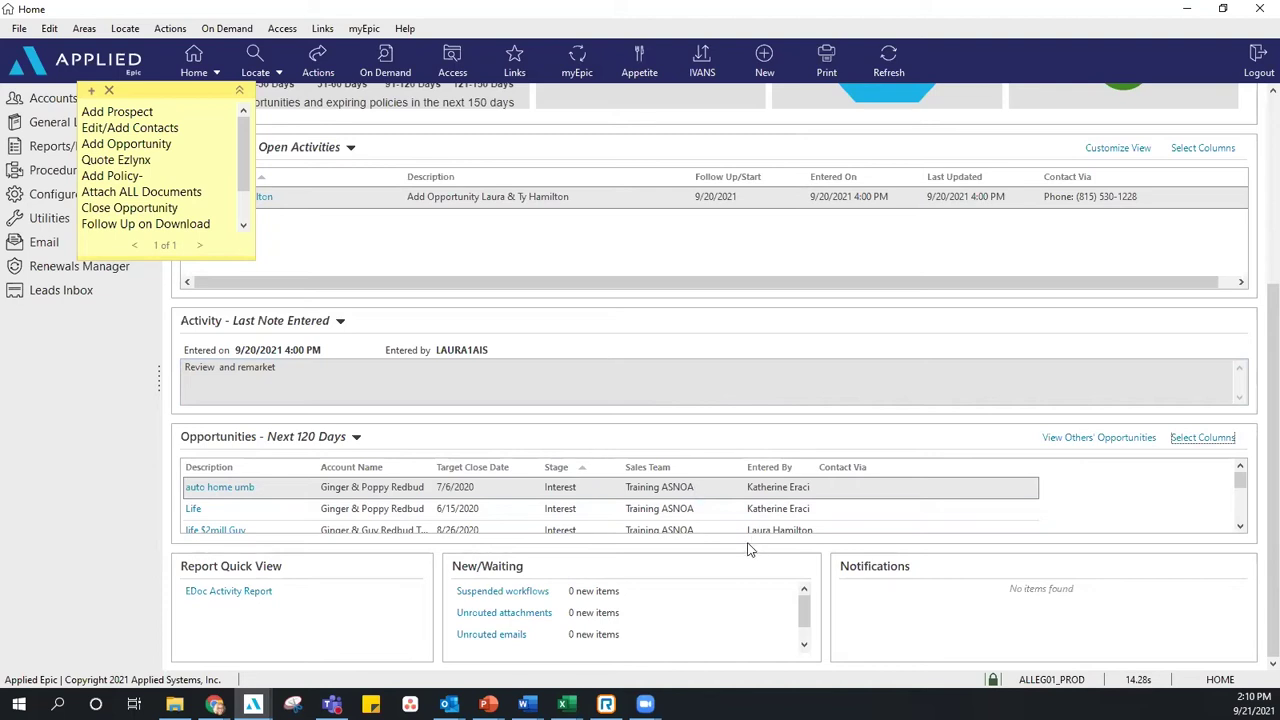
# Drag the Opportunities panel splitters until about two rows of Next 120 Days opportunities show
pyautogui.moveTo(743, 545); pyautogui.dragTo(740, 456)
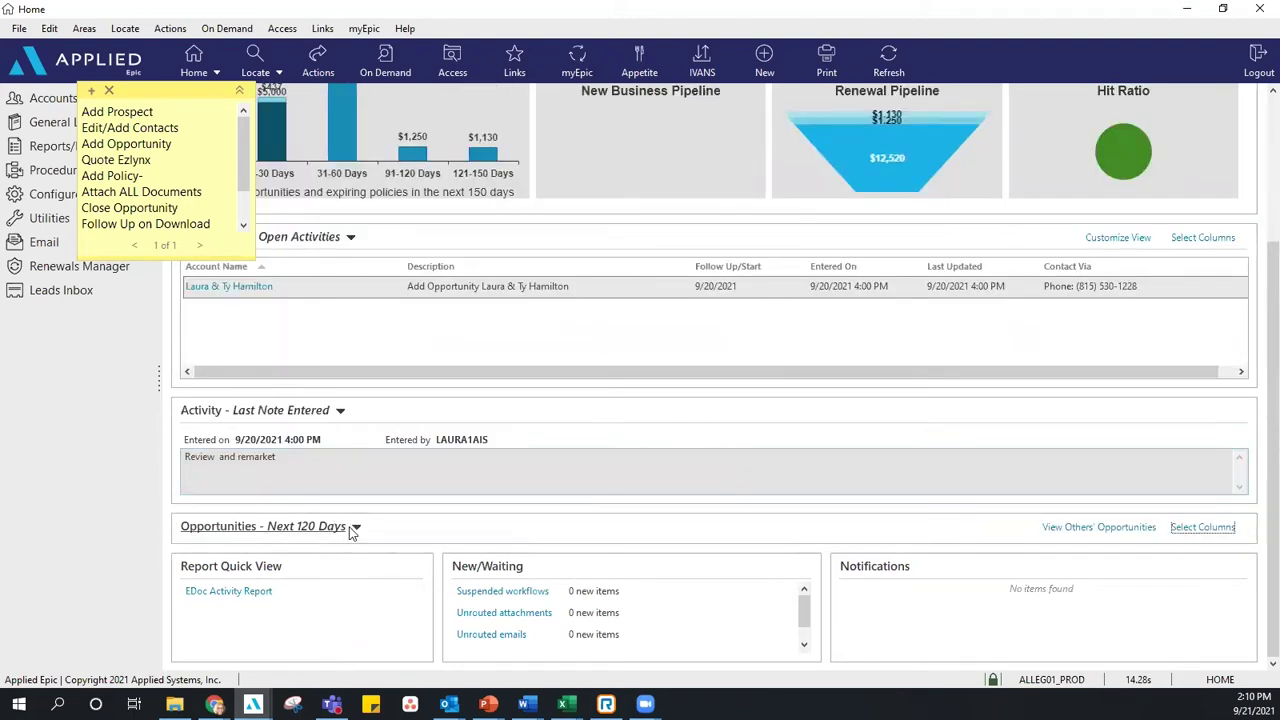
pyautogui.moveTo(376, 545); pyautogui.dragTo(374, 523)
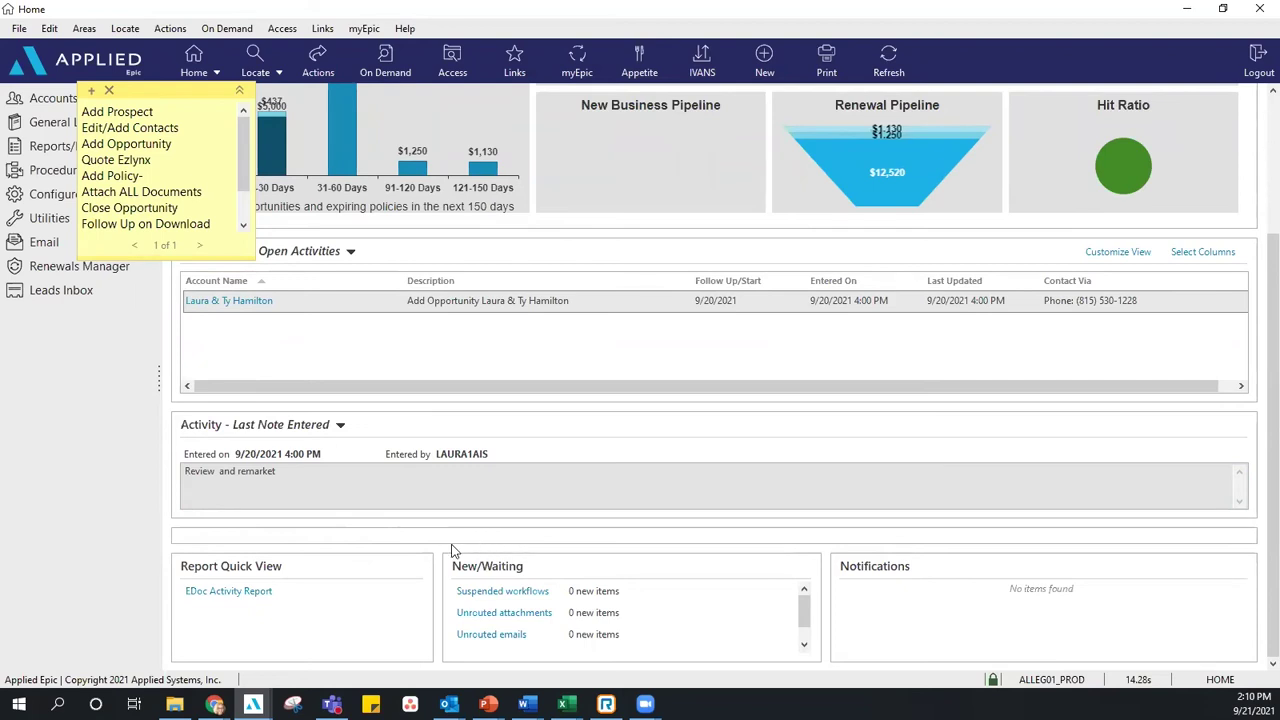
pyautogui.moveTo(430, 543); pyautogui.dragTo(433, 574)
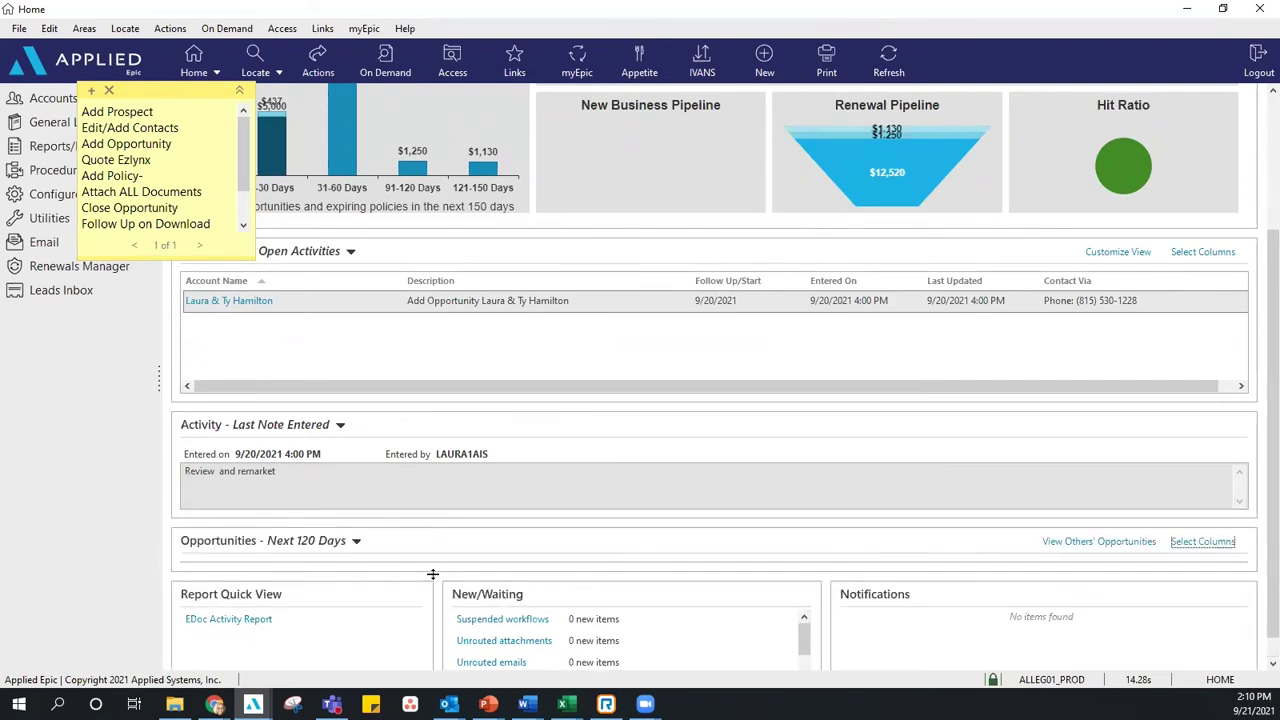
pyautogui.scroll(-1, 100, 540)
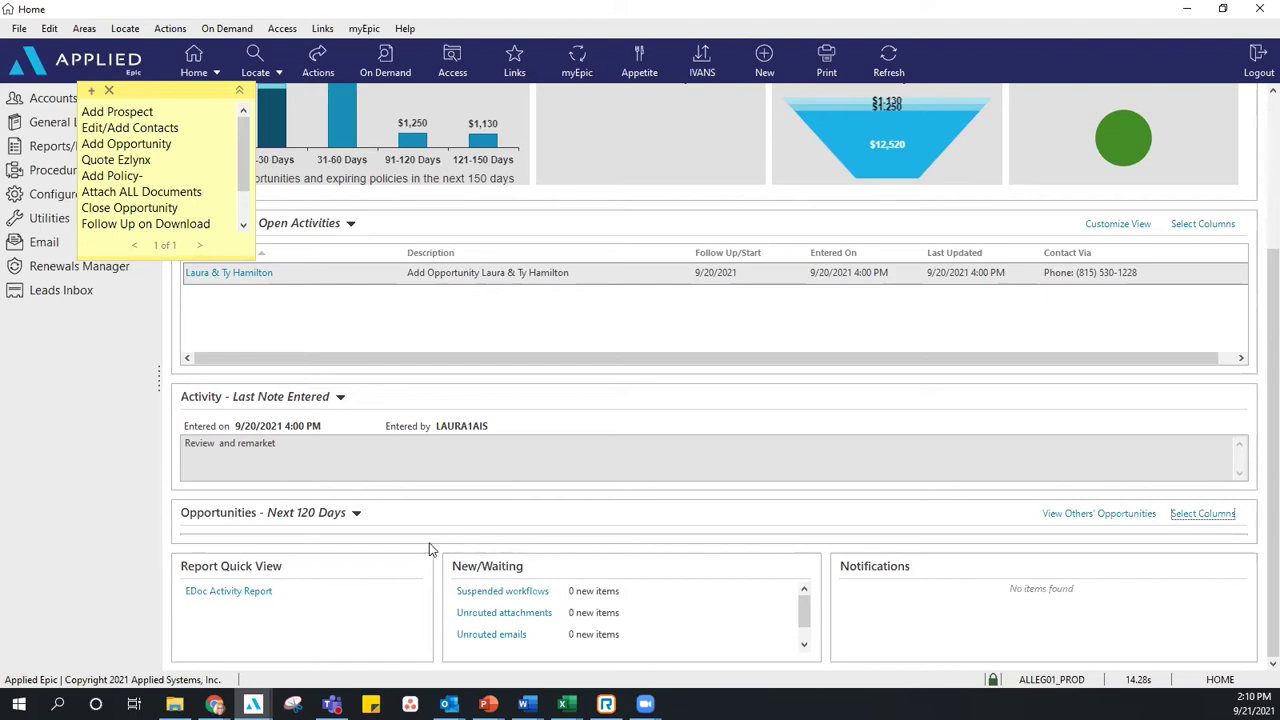
pyautogui.moveTo(428, 542); pyautogui.dragTo(438, 617)
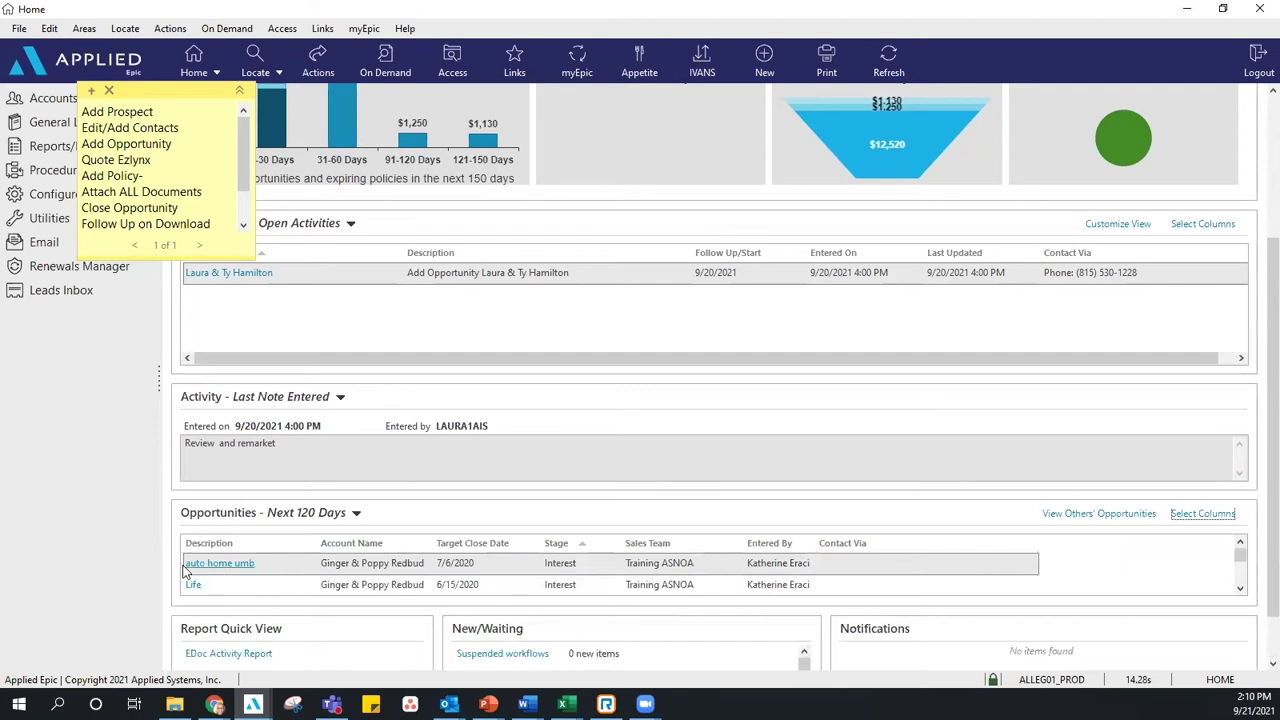
pyautogui.scroll(-1, 180, 562)
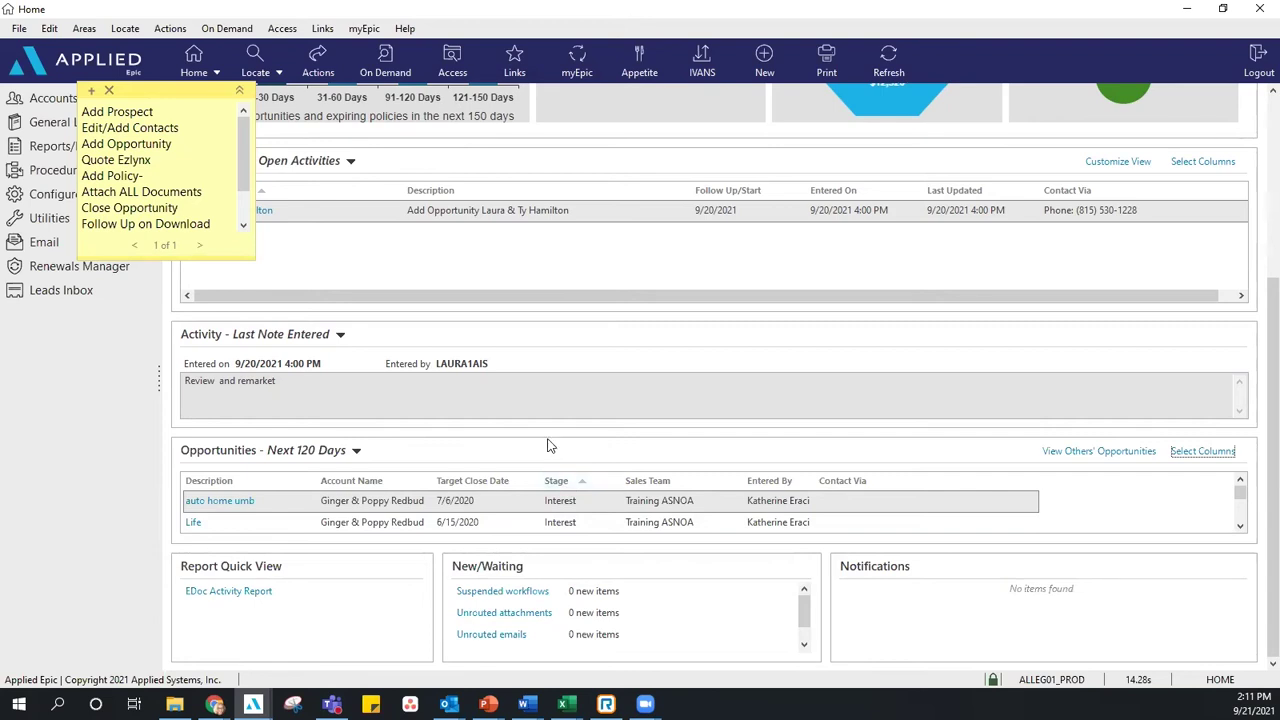
pyautogui.moveTo(522, 434); pyautogui.dragTo(522, 434)
pyautogui.moveTo(505, 434); pyautogui.dragTo(510, 408)
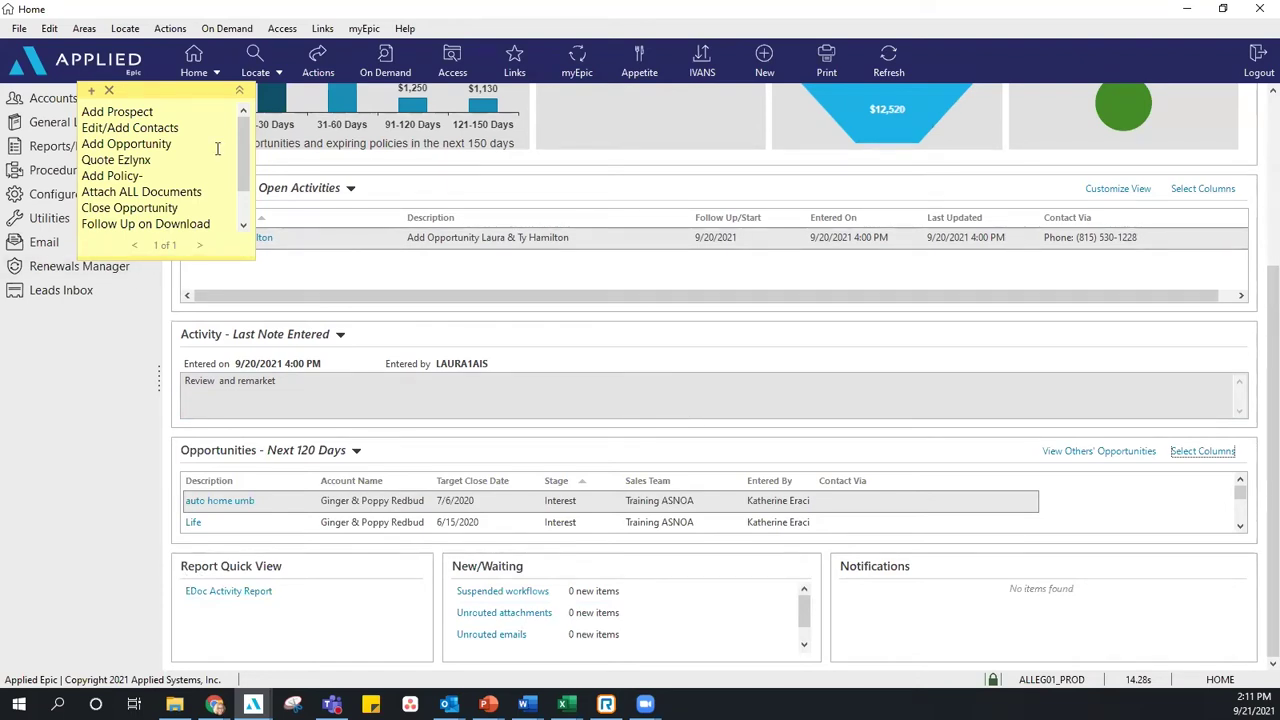
# Collapse the yellow sticky notes panel and open Reports/Marketing to the My Reports list
pyautogui.click(237, 96)
pyautogui.click(238, 93)
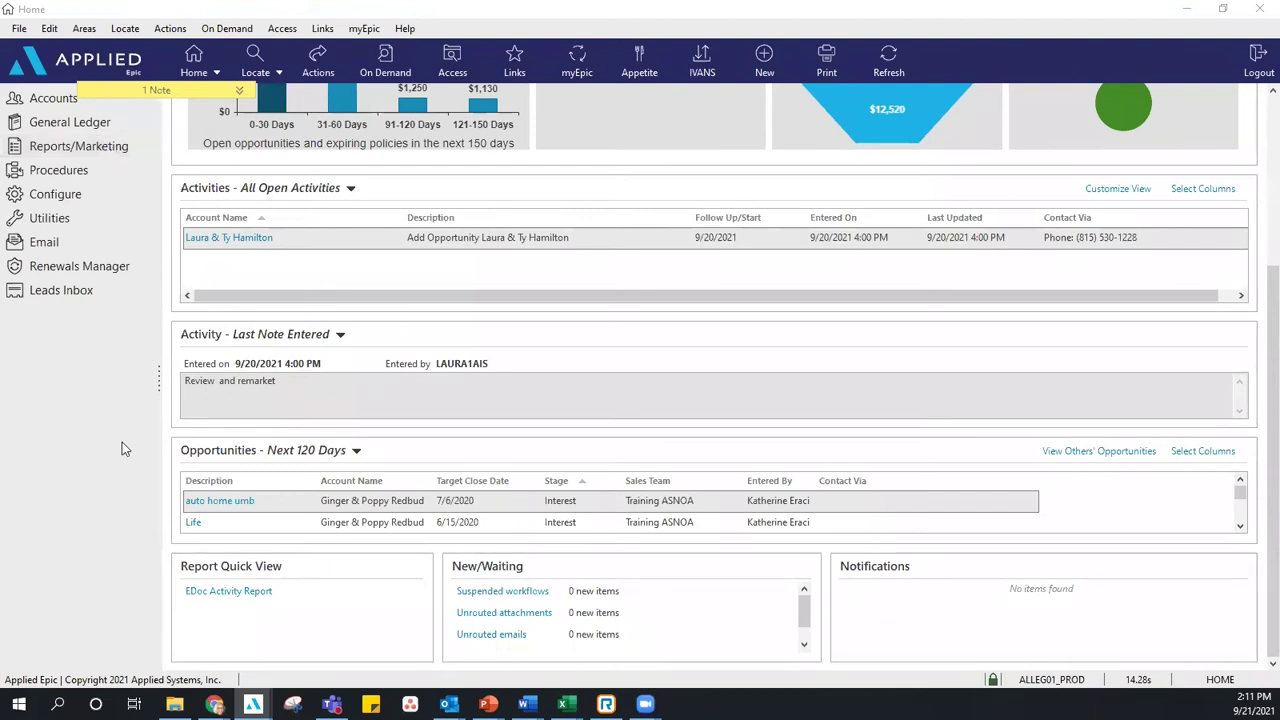
pyautogui.click(220, 597)
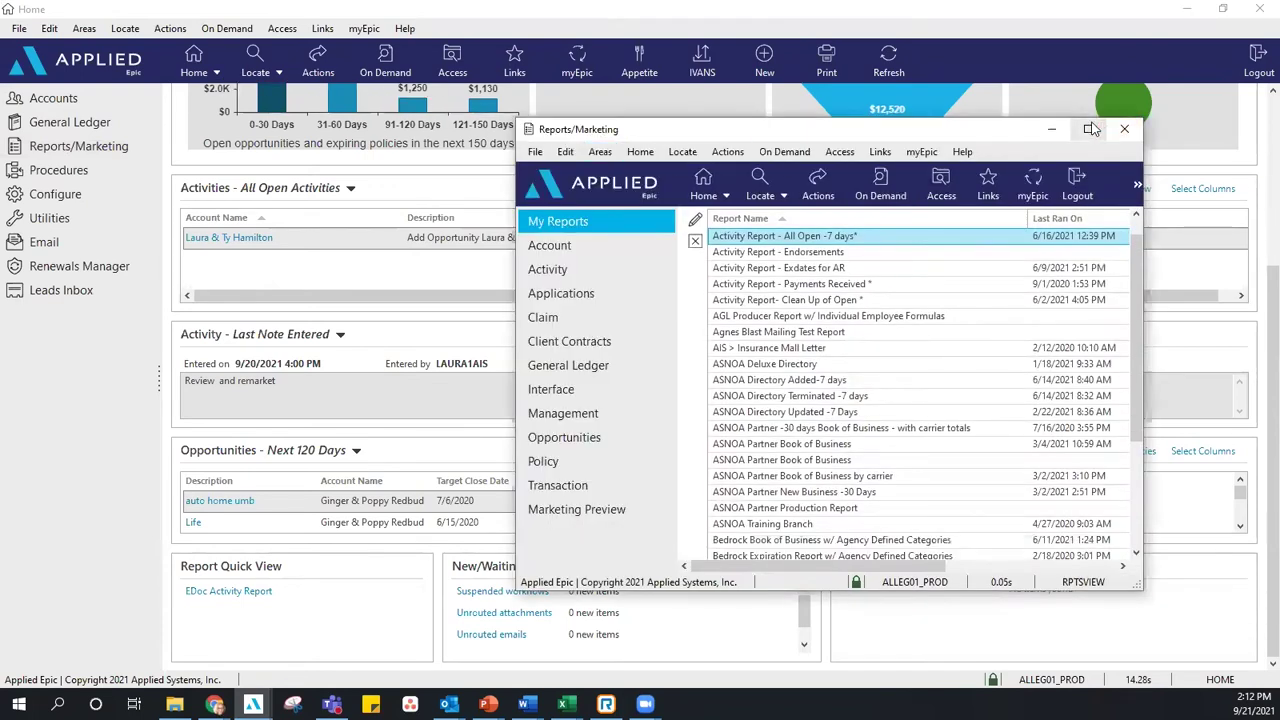
# Maximize Reports/Marketing and bring up options for Activity Report - All Open -7 days*
pyautogui.click(1088, 129)
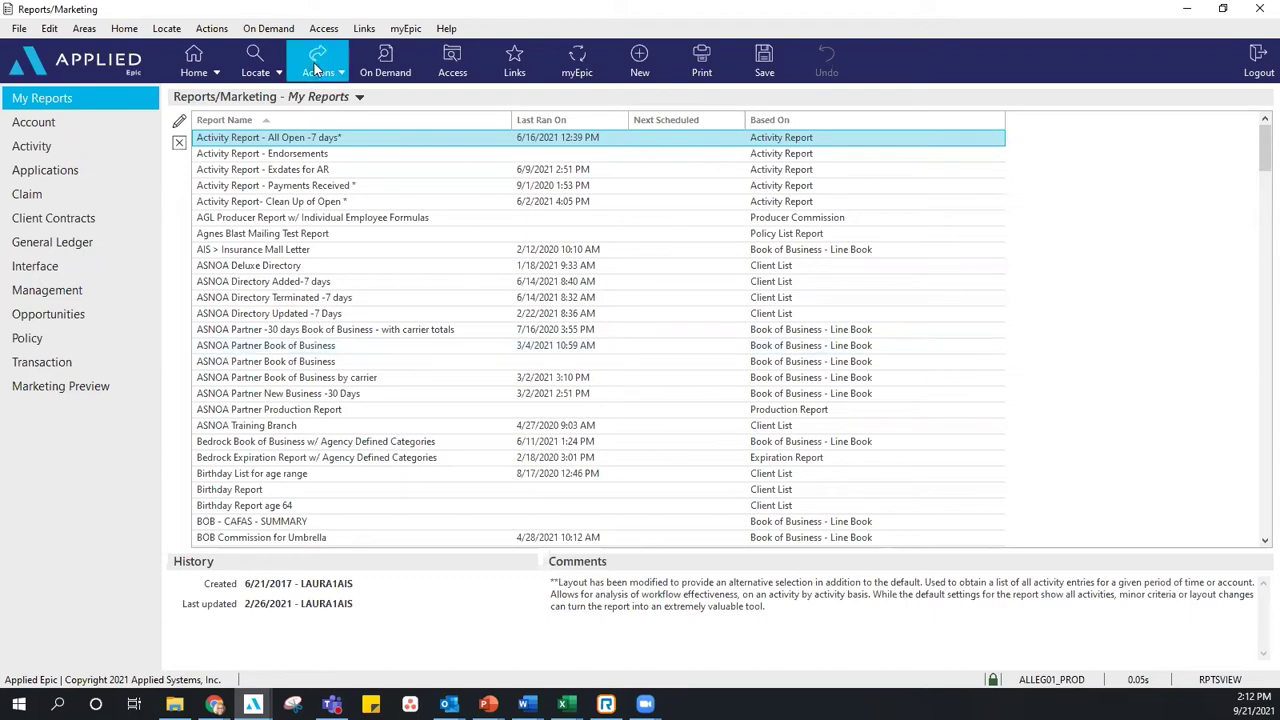
pyautogui.rightClick(328, 140)
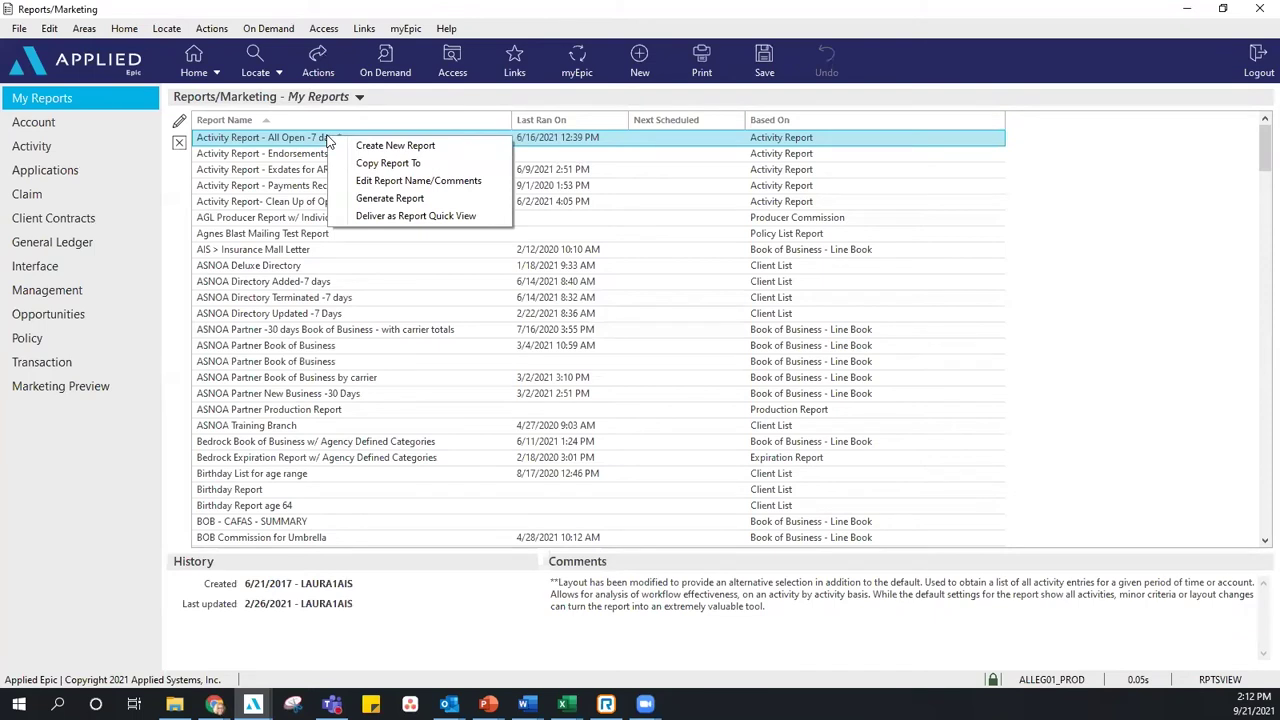
# Deliver the report to Report Quick View, limited to My Report Quick View only
pyautogui.click(389, 218)
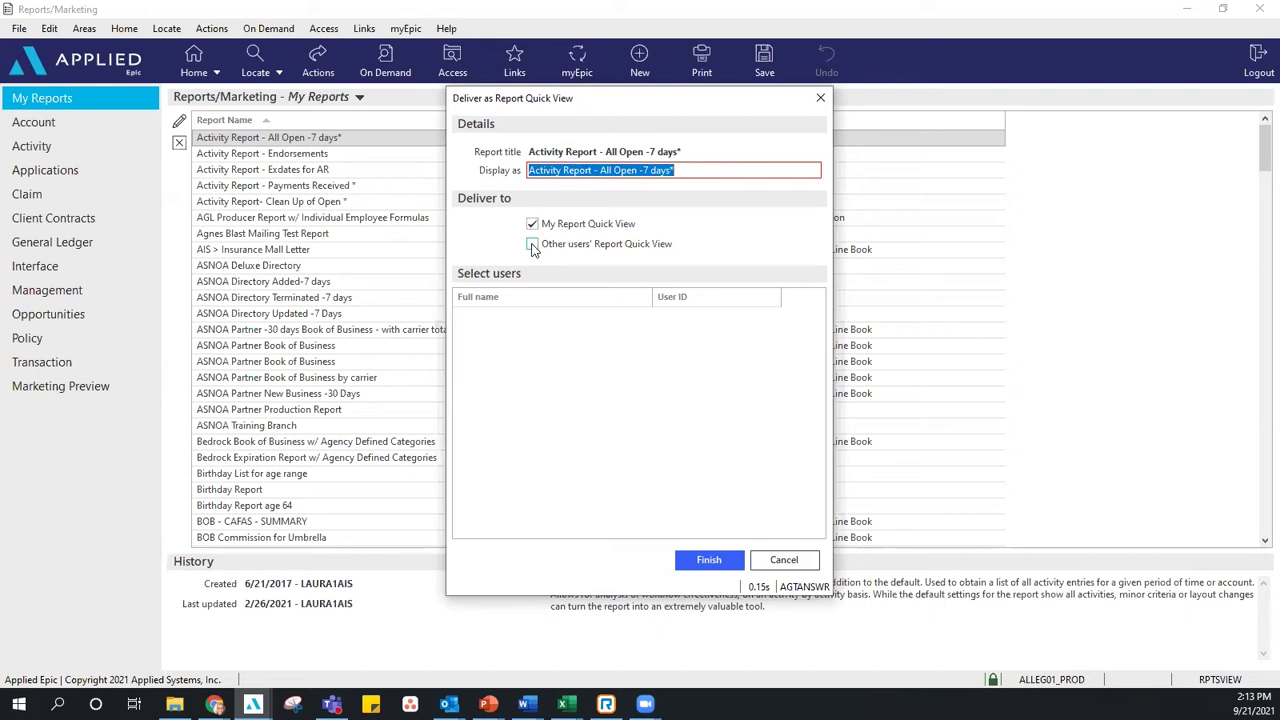
pyautogui.click(533, 246)
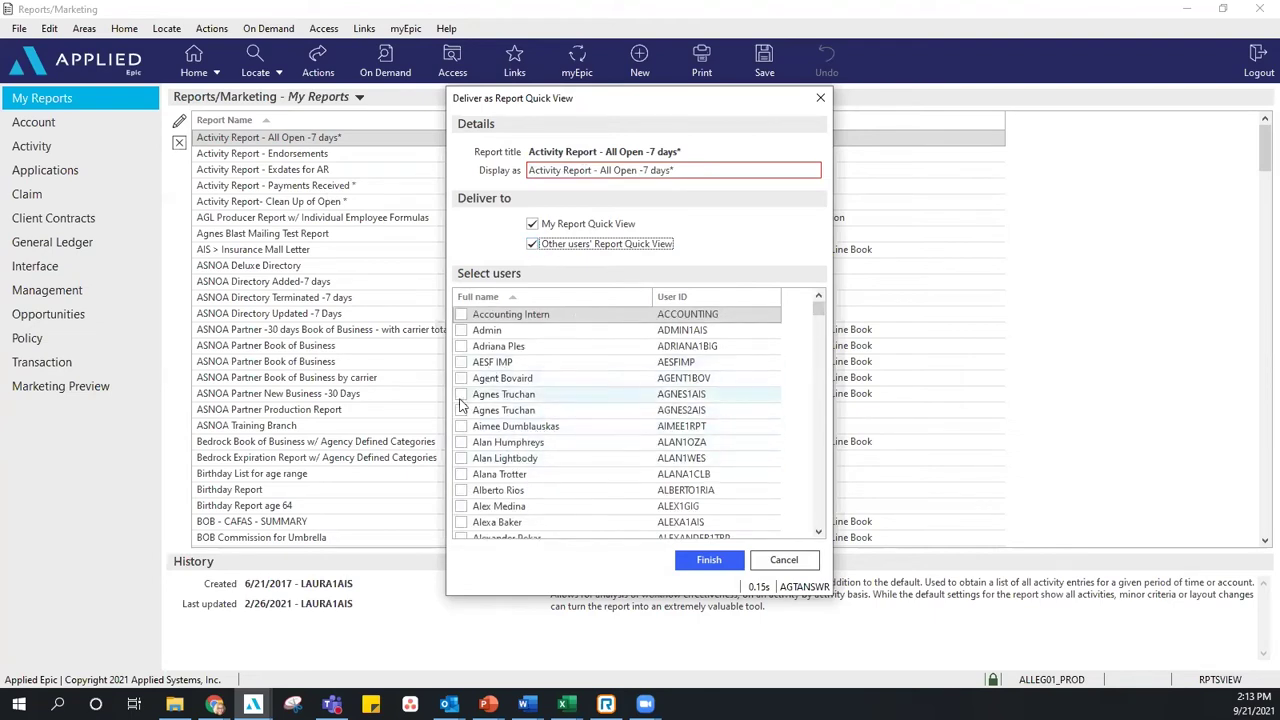
pyautogui.click(533, 246)
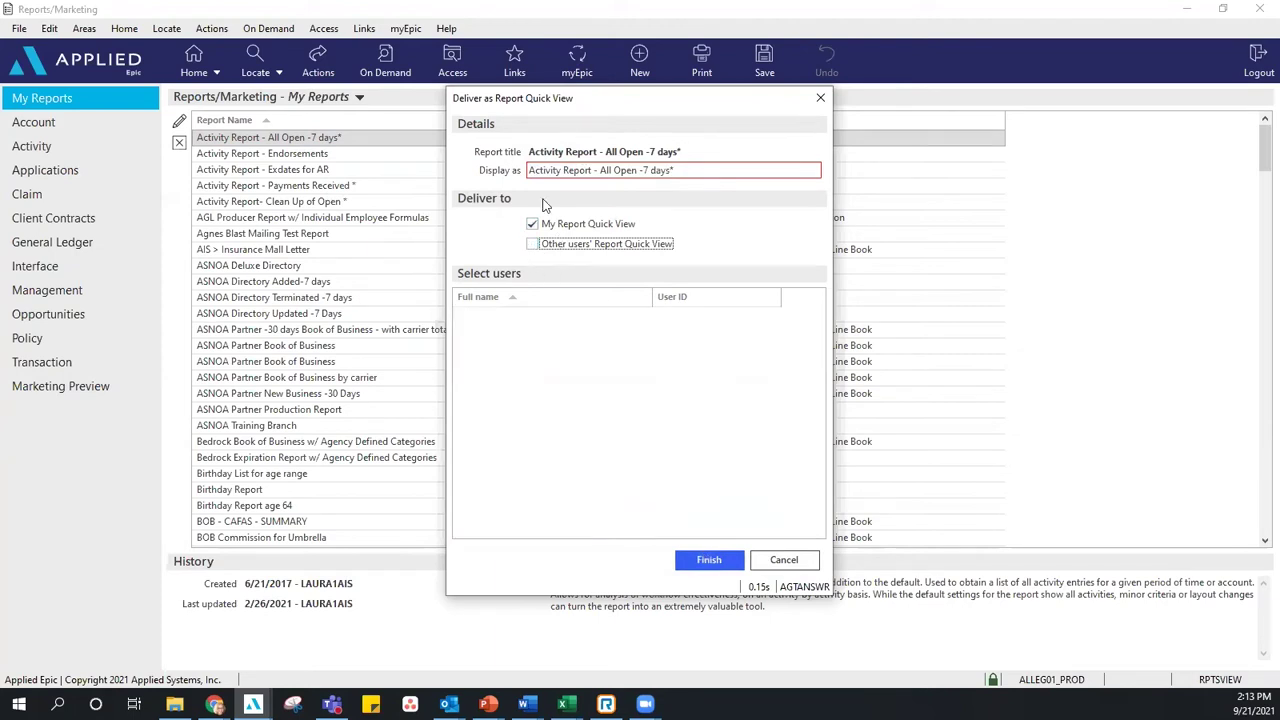
# Finish the delivery and select the new Activity Report - All Open -7 days* entry on Home
pyautogui.click(705, 560)
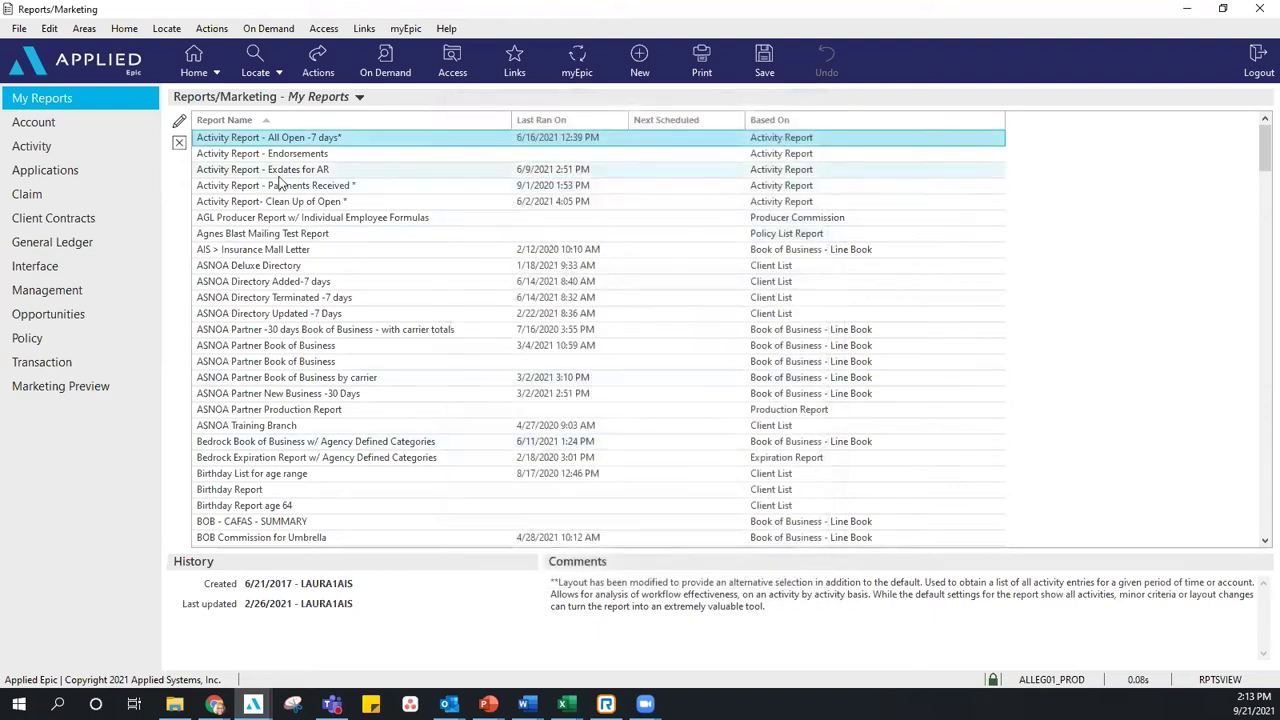
pyautogui.click(194, 55)
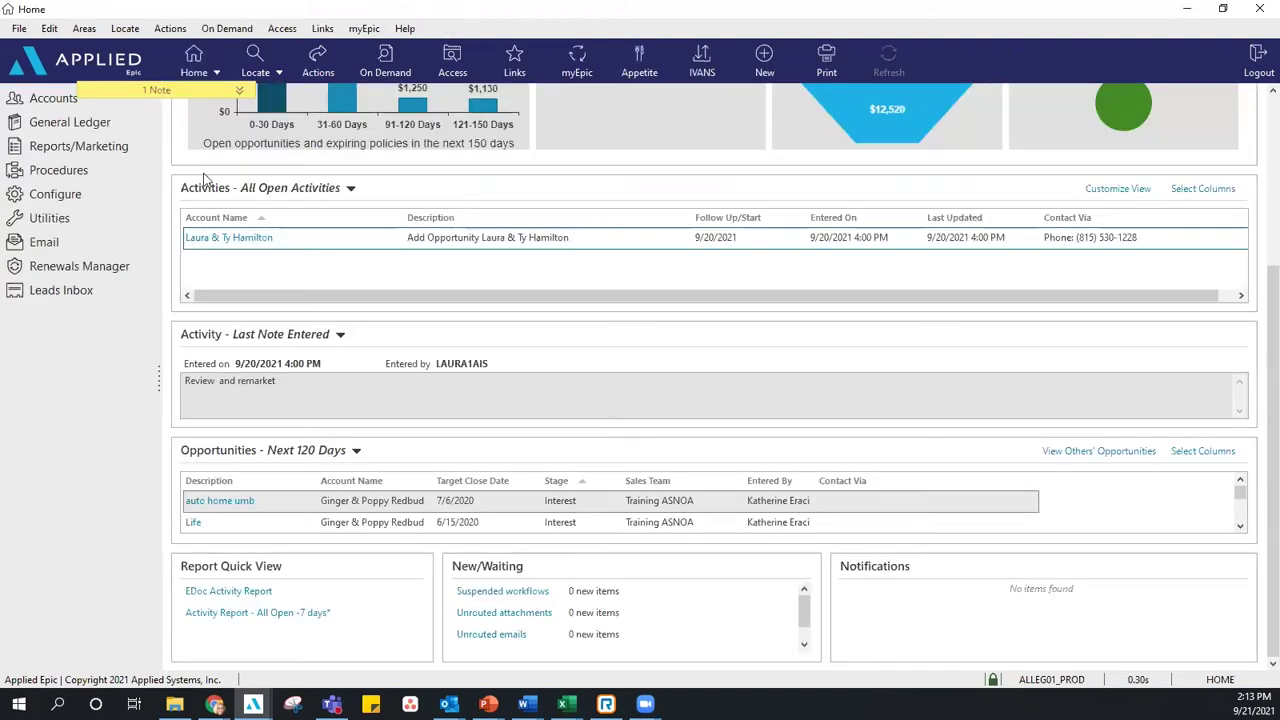
pyautogui.click(238, 614)
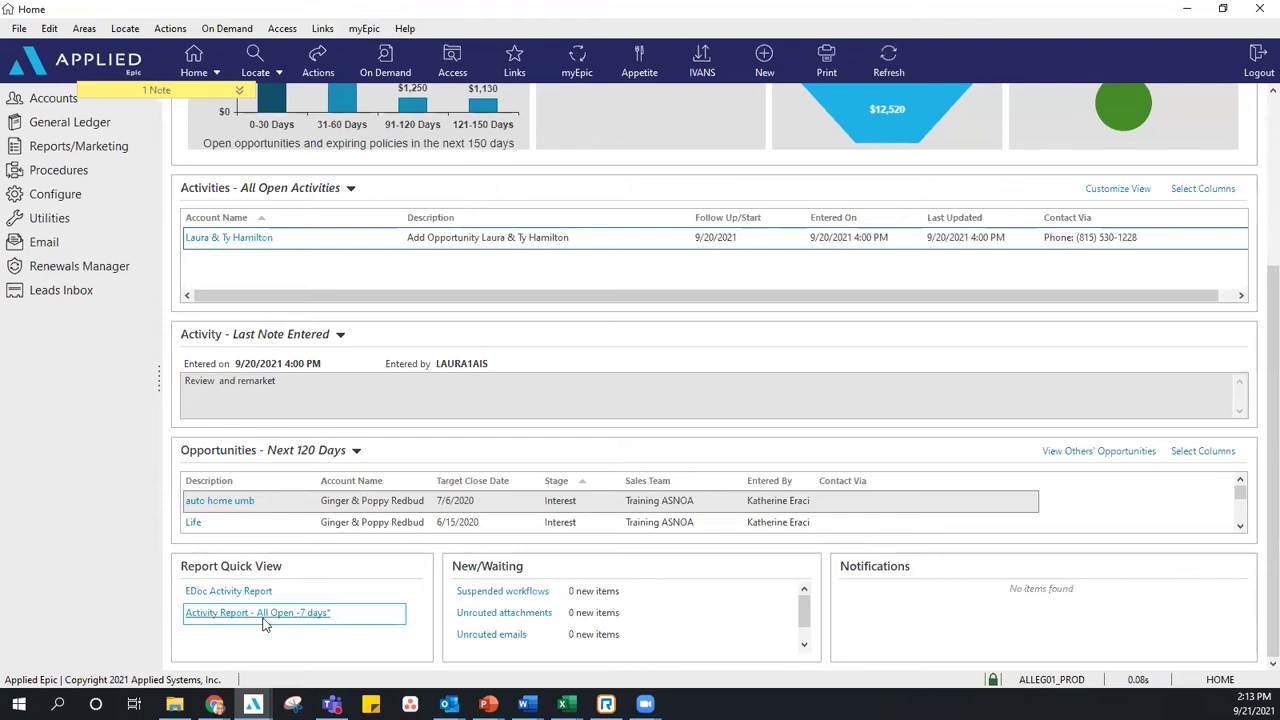
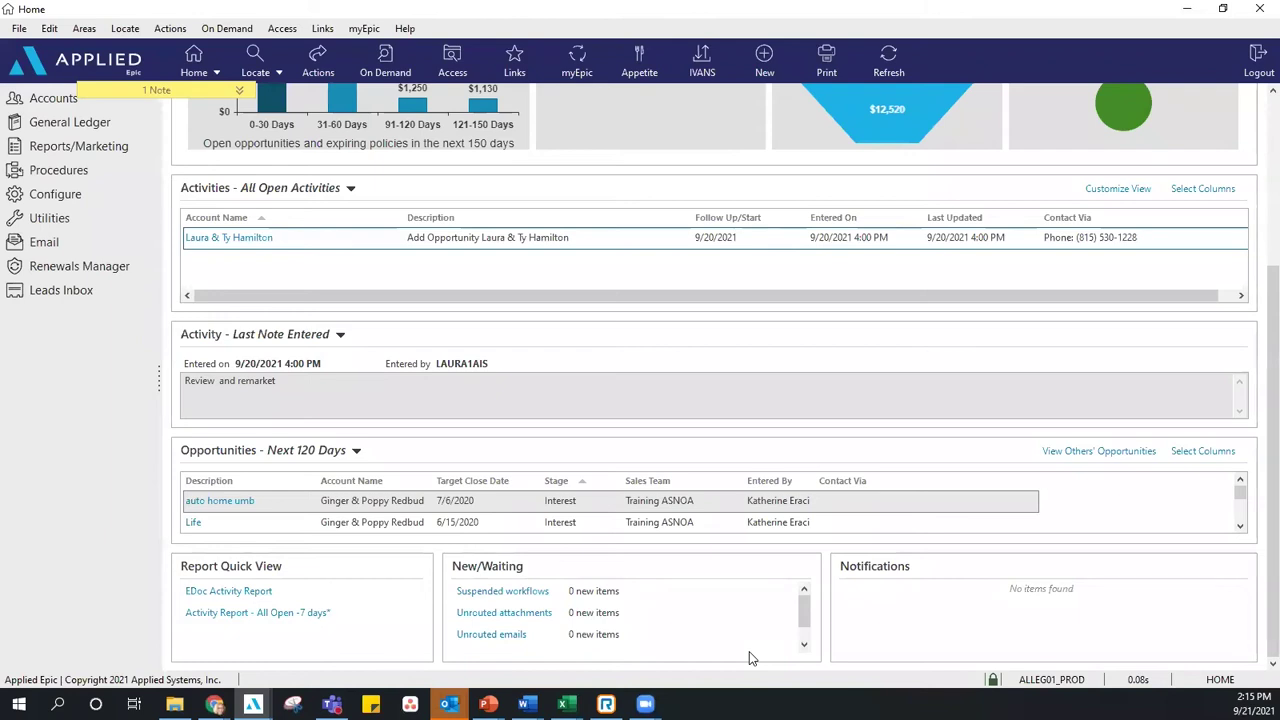
# Launch Applied Epic Help on its Home topic and maximize the help window
pyautogui.click(401, 30)
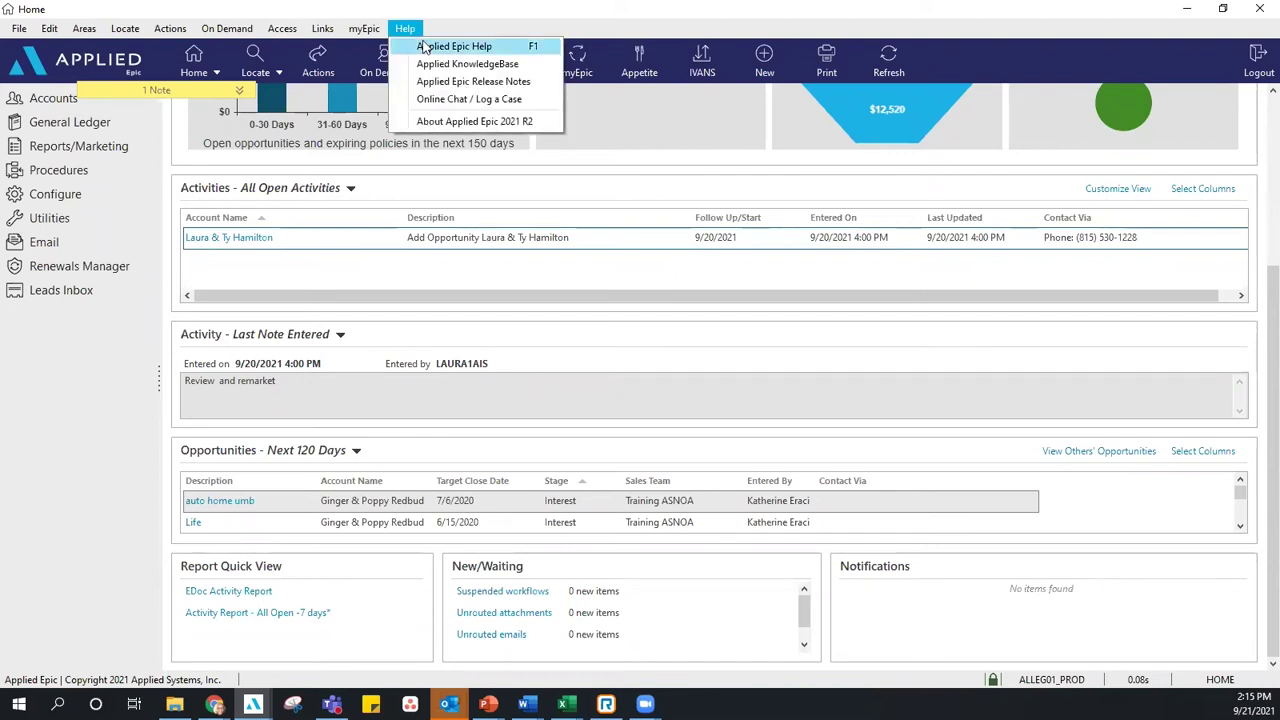
pyautogui.click(427, 46)
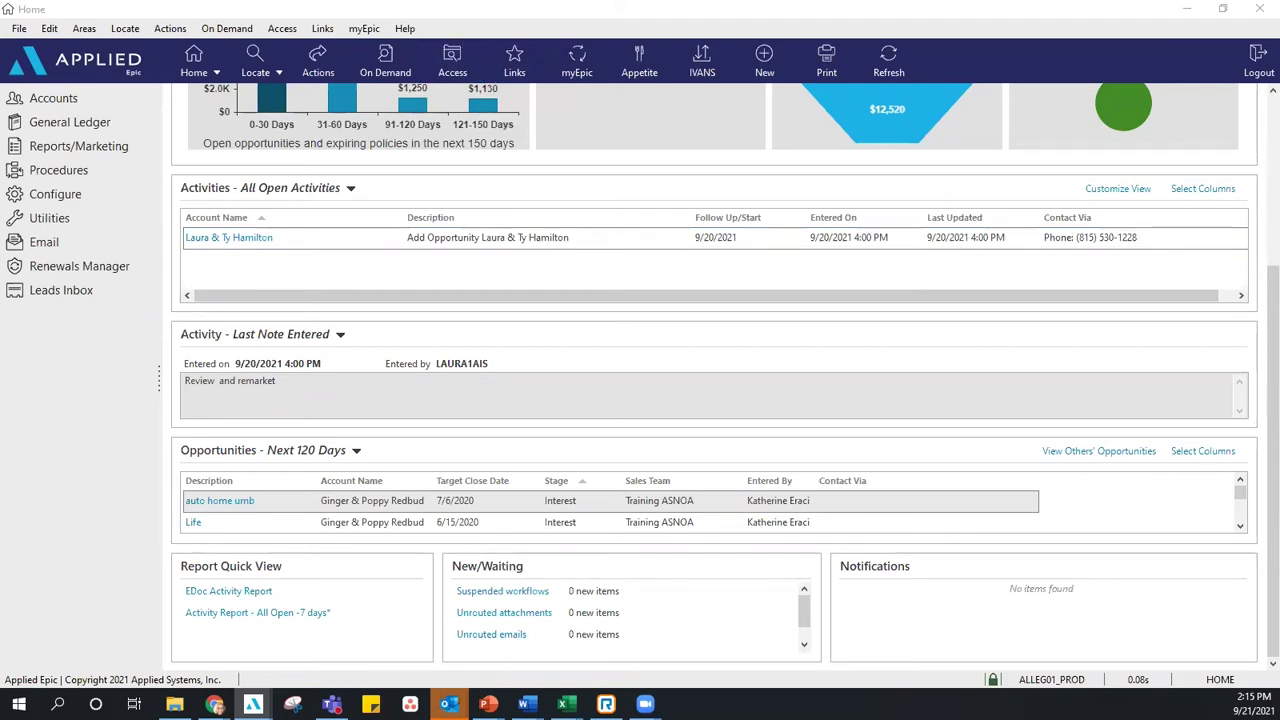
pyautogui.press('F1')
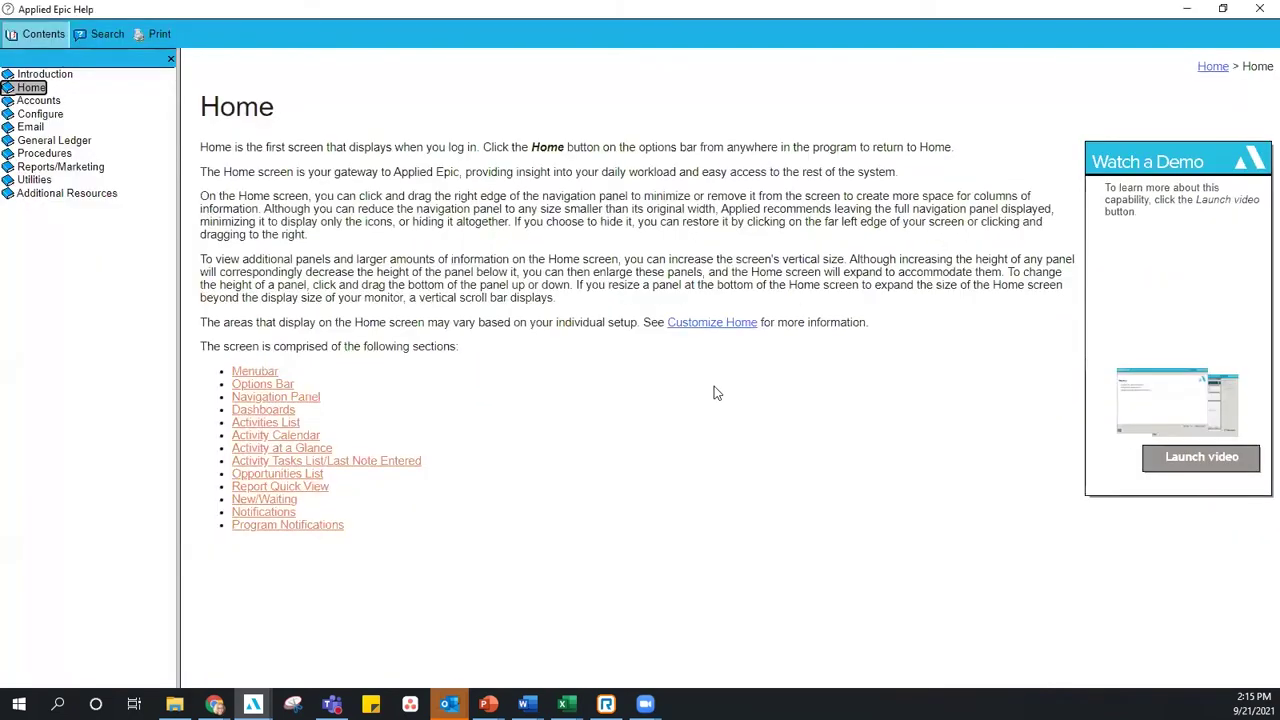
pyautogui.click(992, 102)
# Search the help for 'hot key' and read through the Hot Keys topic
pyautogui.click(92, 46)
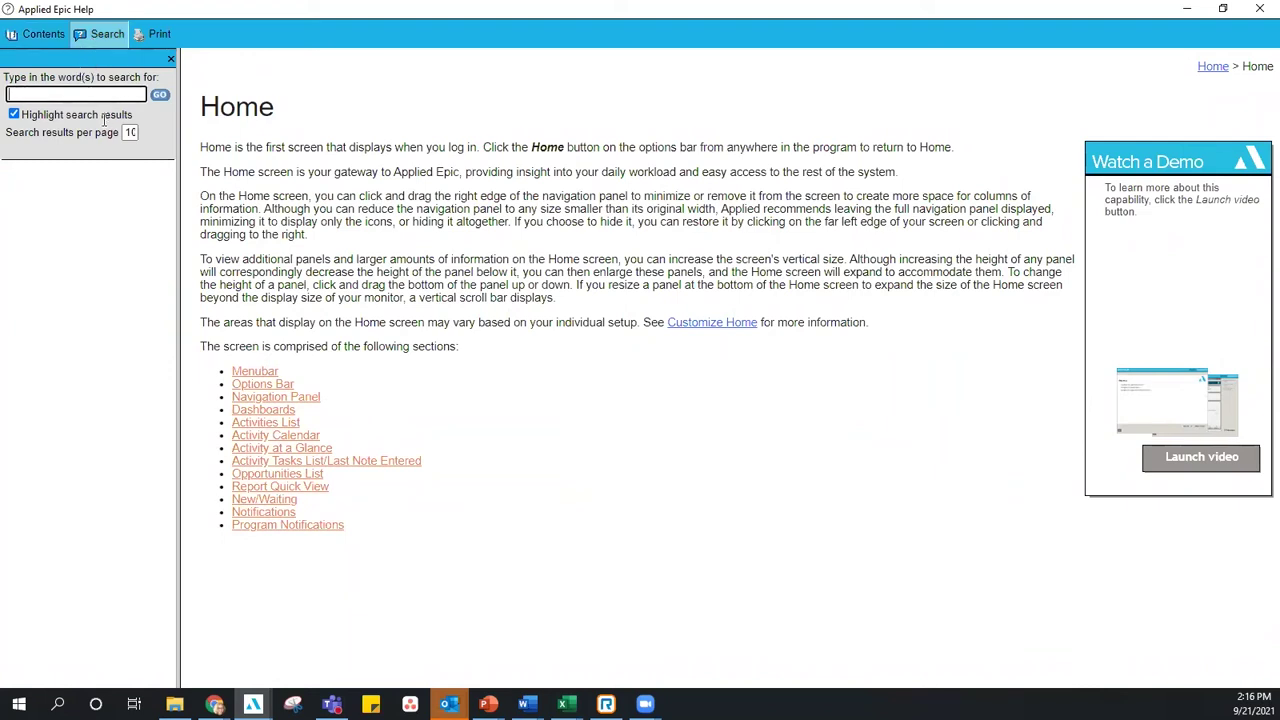
pyautogui.write('hot key')
pyautogui.press('Return')
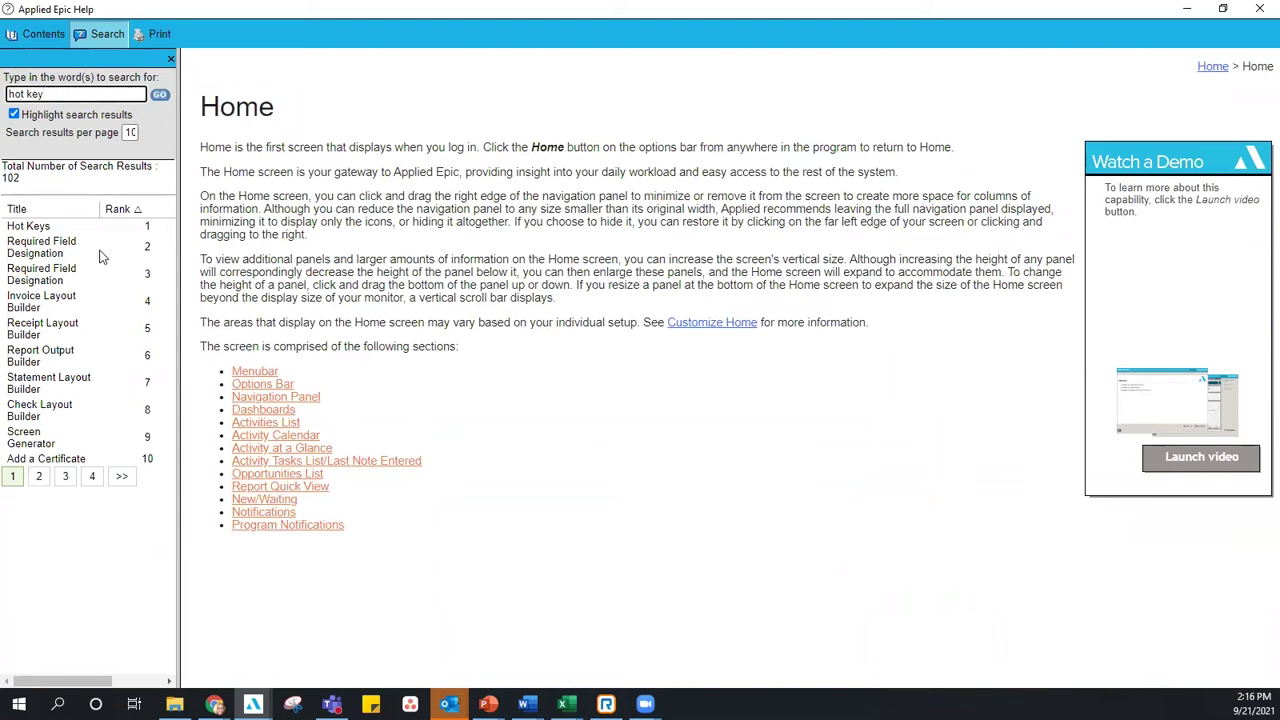
pyautogui.click(29, 231)
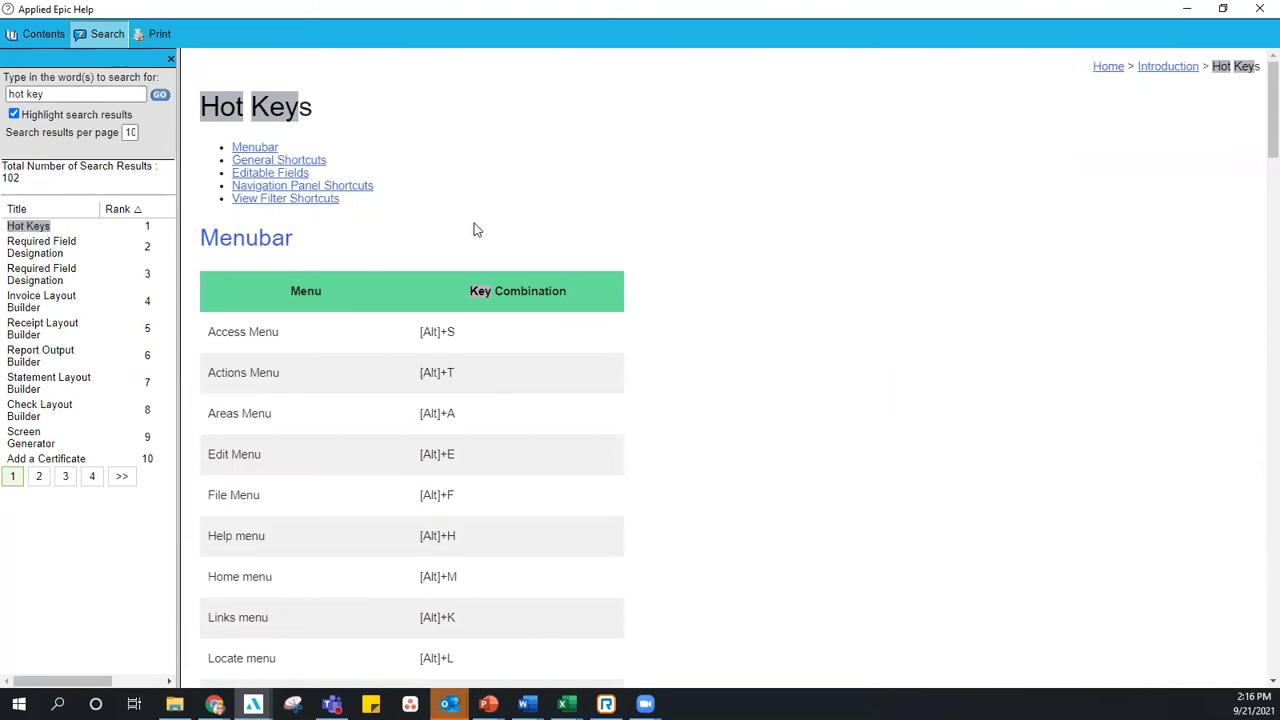
pyautogui.scroll(-3, 534, 191)
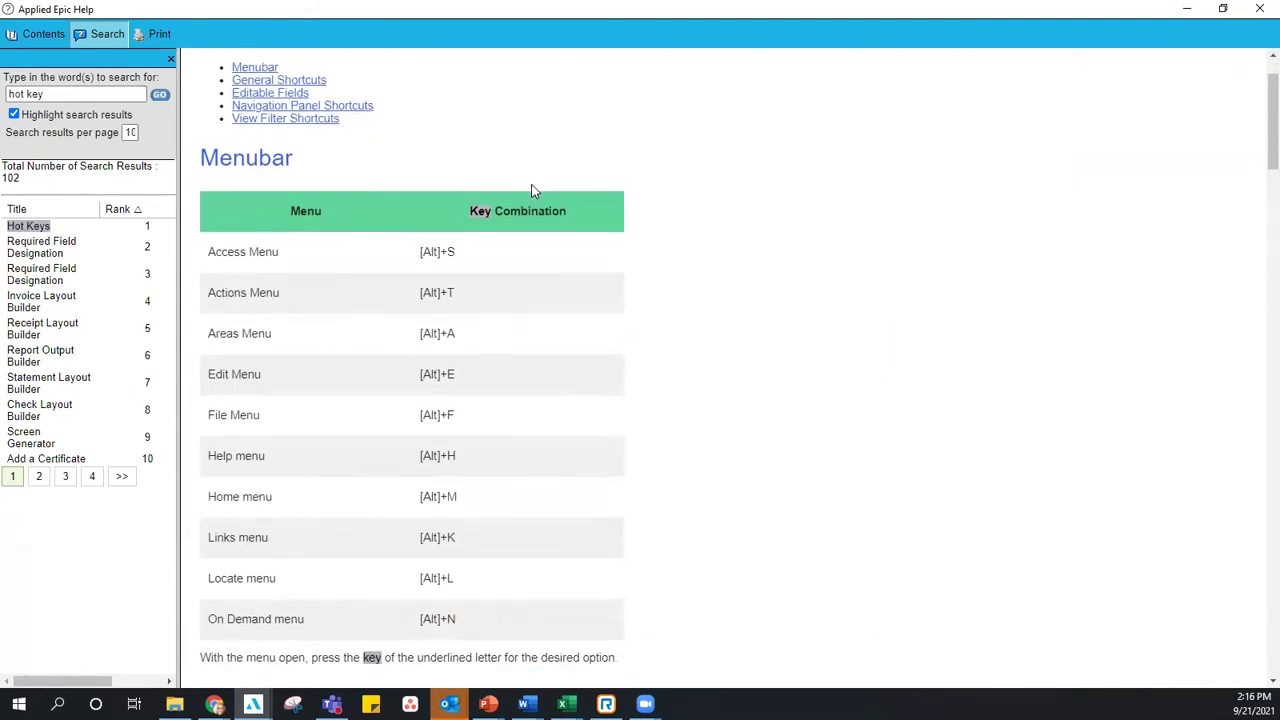
pyautogui.scroll(-3, 532, 190)
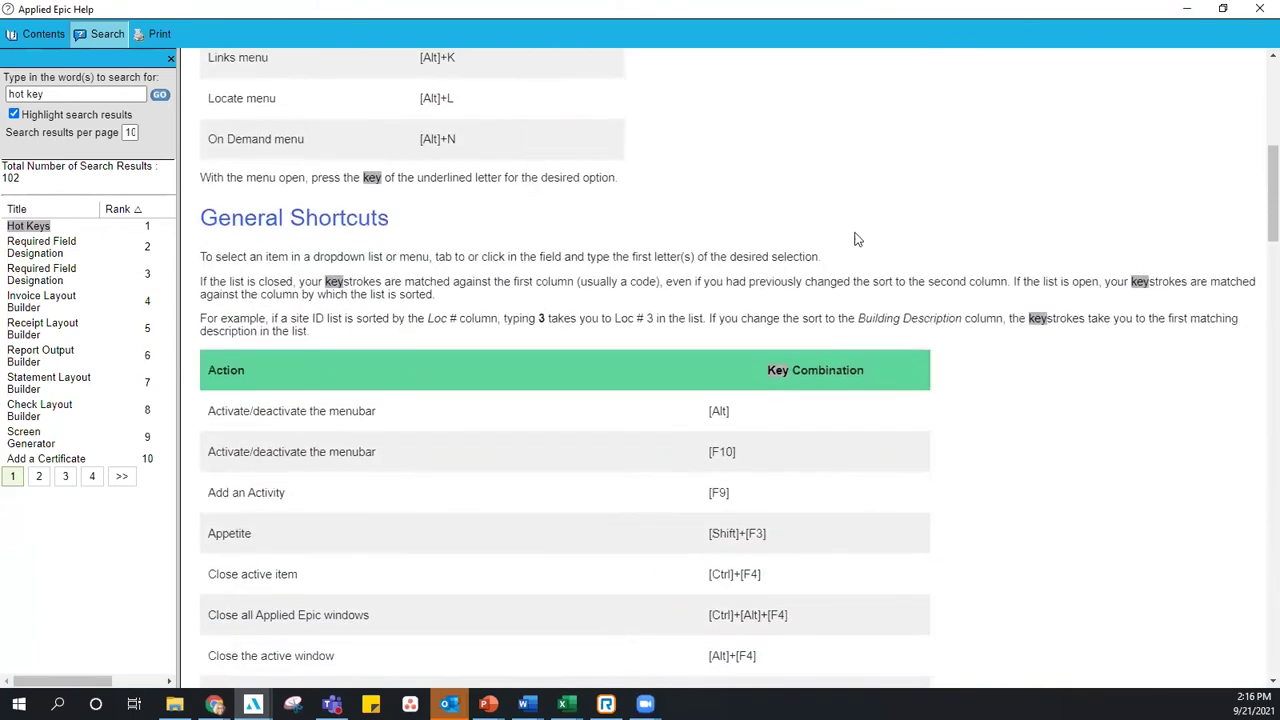
pyautogui.scroll(-1, 803, 406)
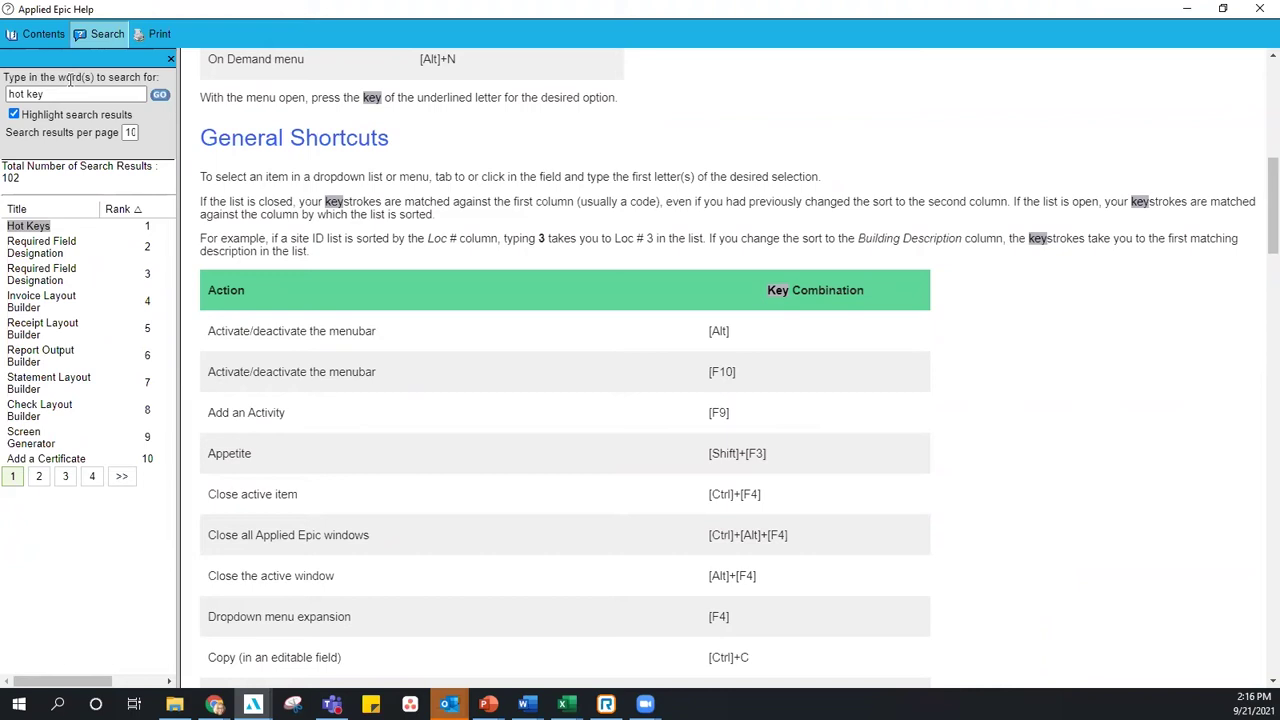
# Replace the search text with 'activities' and run the new help search
pyautogui.click(70, 93)
pyautogui.moveTo(40, 93); pyautogui.dragTo(7, 96)
pyautogui.write('ac')
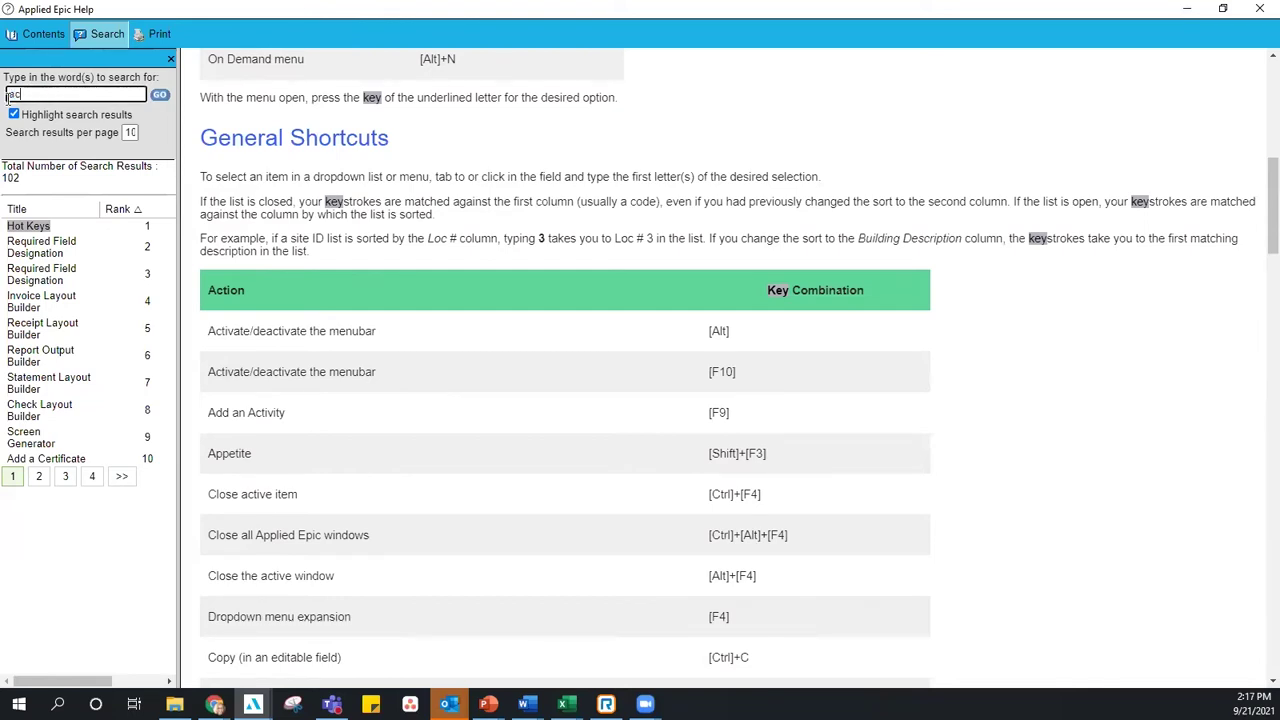
pyautogui.write('tivities')
pyautogui.press('Return')
# Read the Activities help topic, then close Applied Epic Help
pyautogui.click(22, 228)
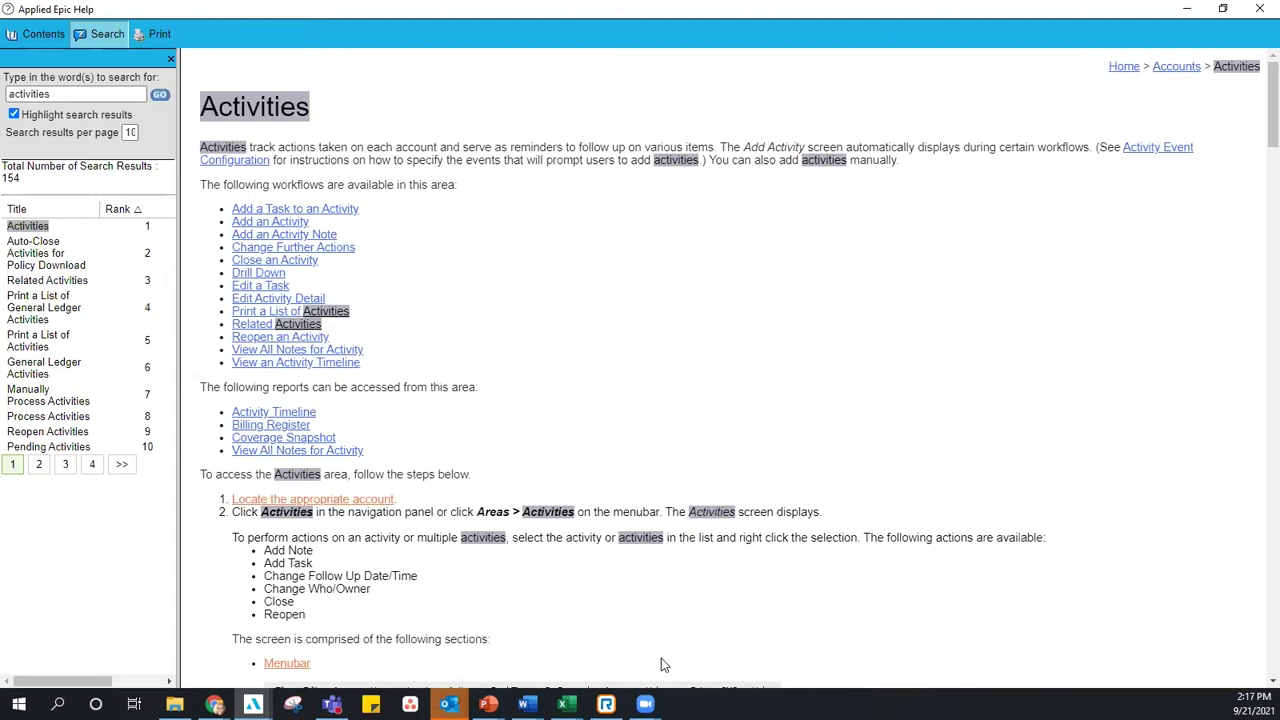
pyautogui.click(1260, 9)
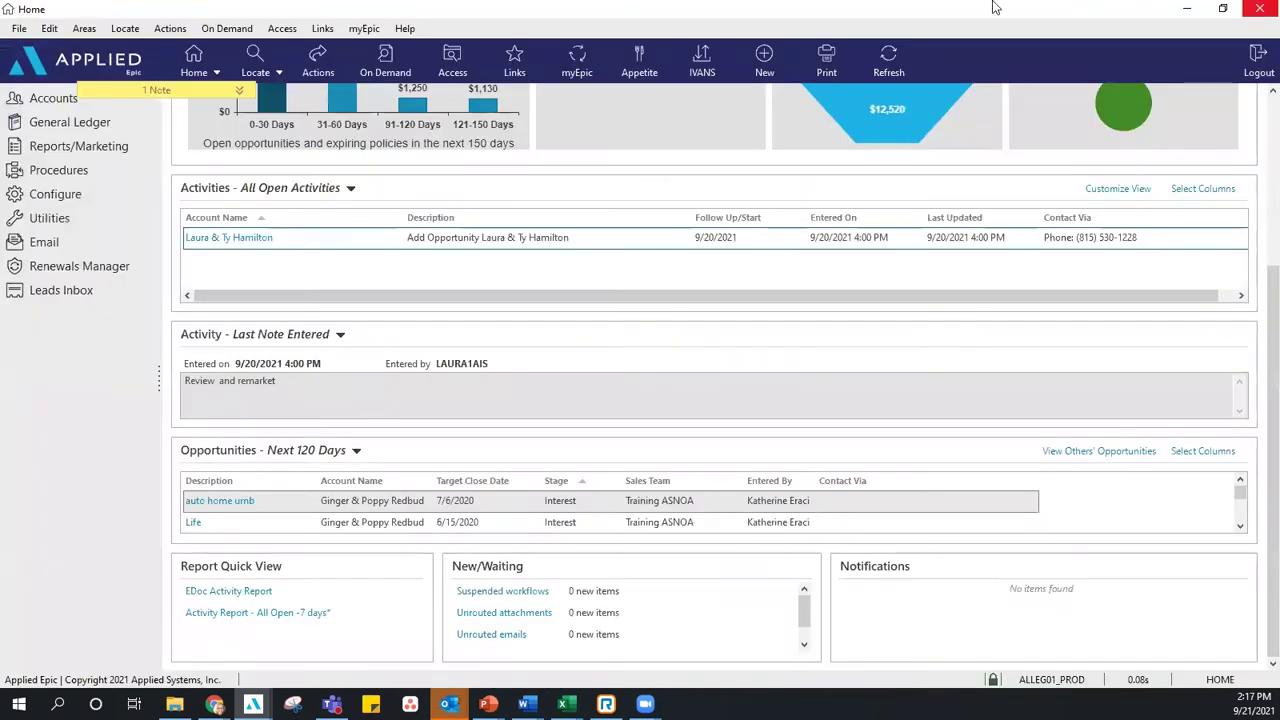
# Open the client account from the Locate recent list and start a new activity for it
pyautogui.click(281, 75)
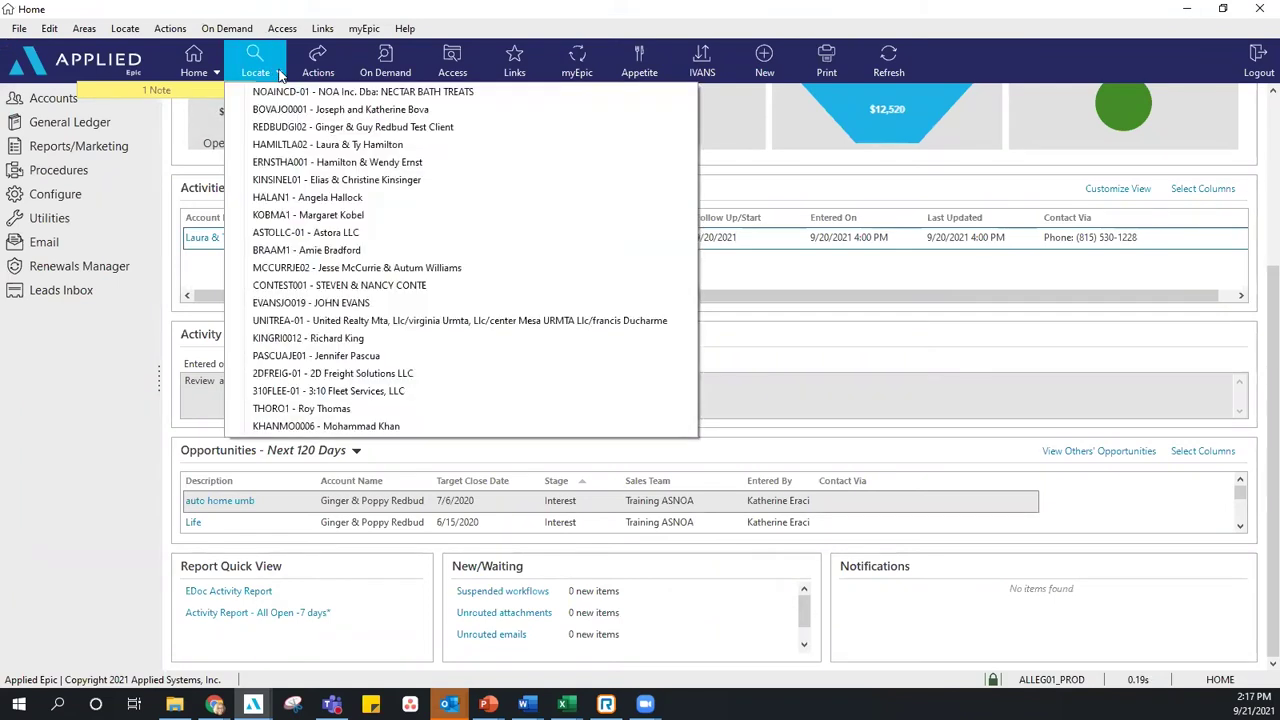
pyautogui.click(336, 145)
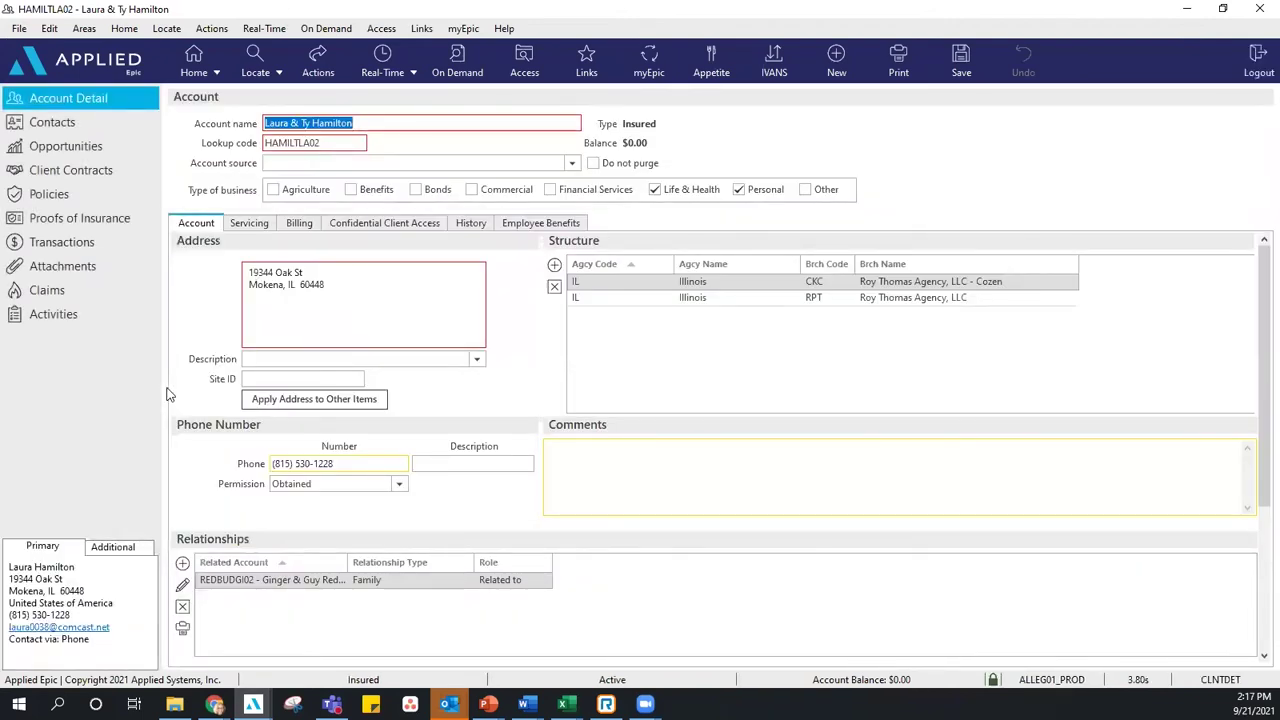
pyautogui.hotkey('ctrl', 'shift', 'a')
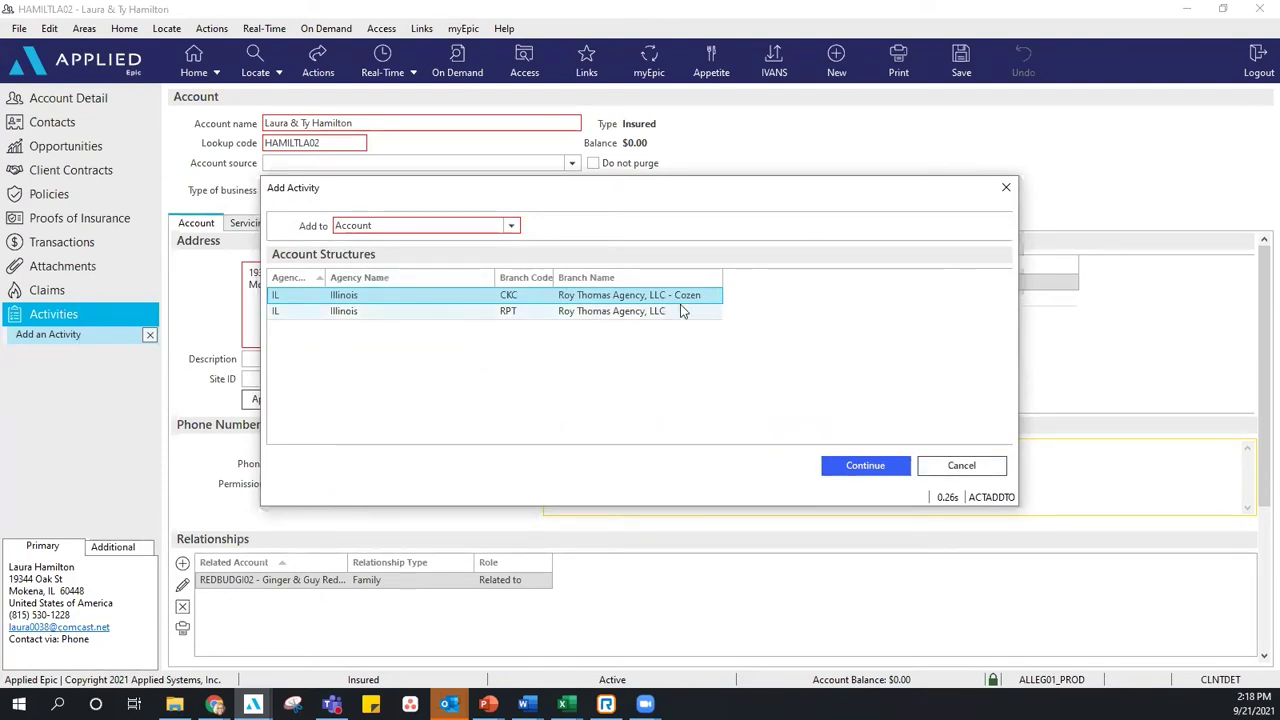
# Draft an account-level activity with code FOLL, then cancel and discard it
pyautogui.click(857, 466)
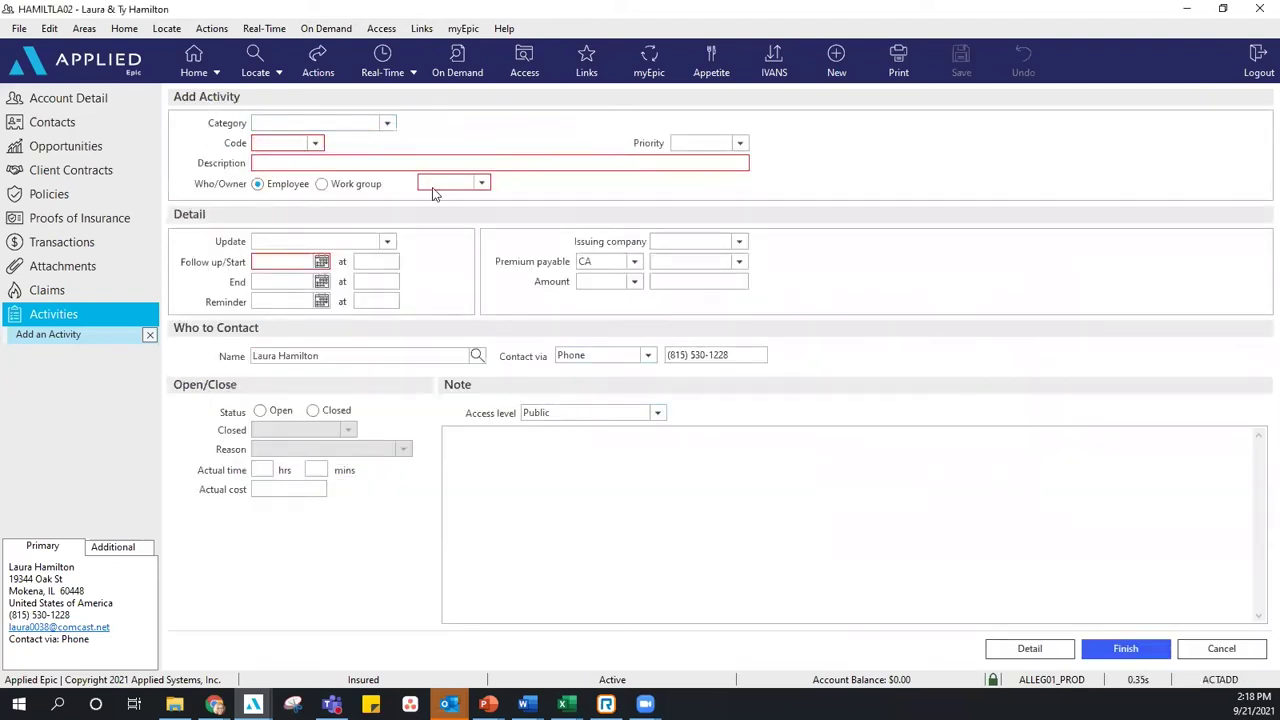
pyautogui.write('FOLL')
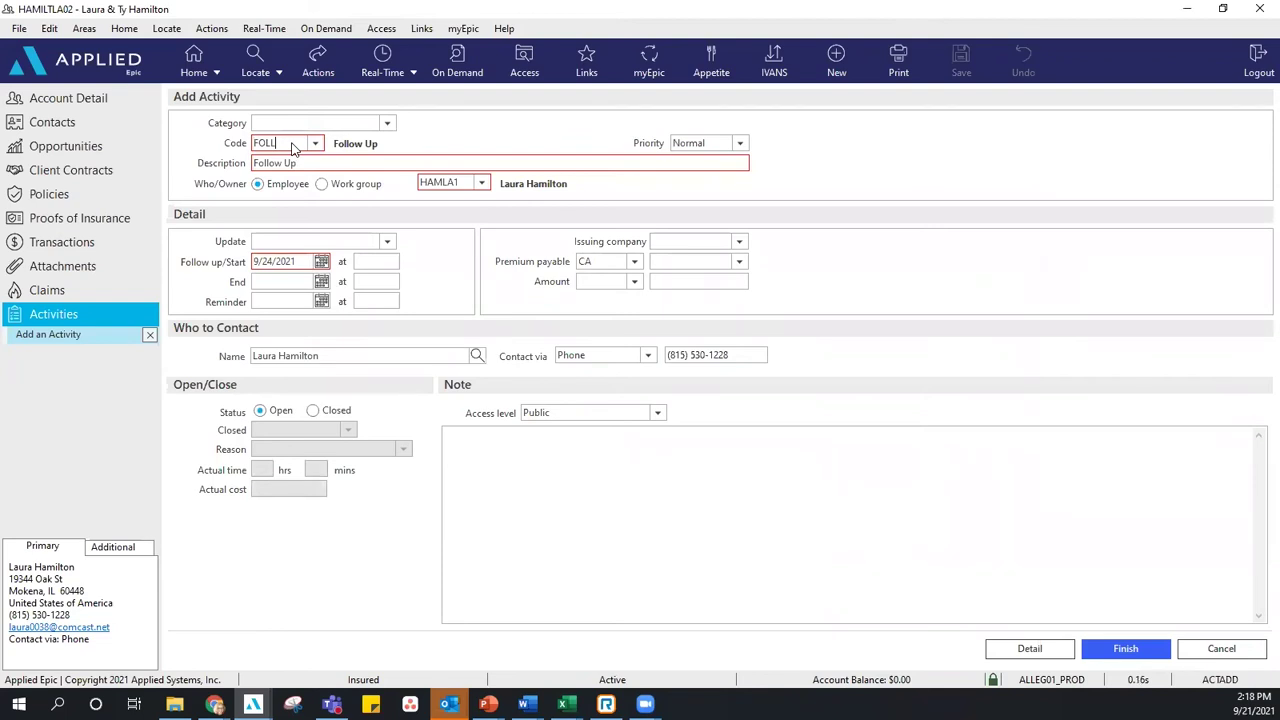
pyautogui.click(150, 337)
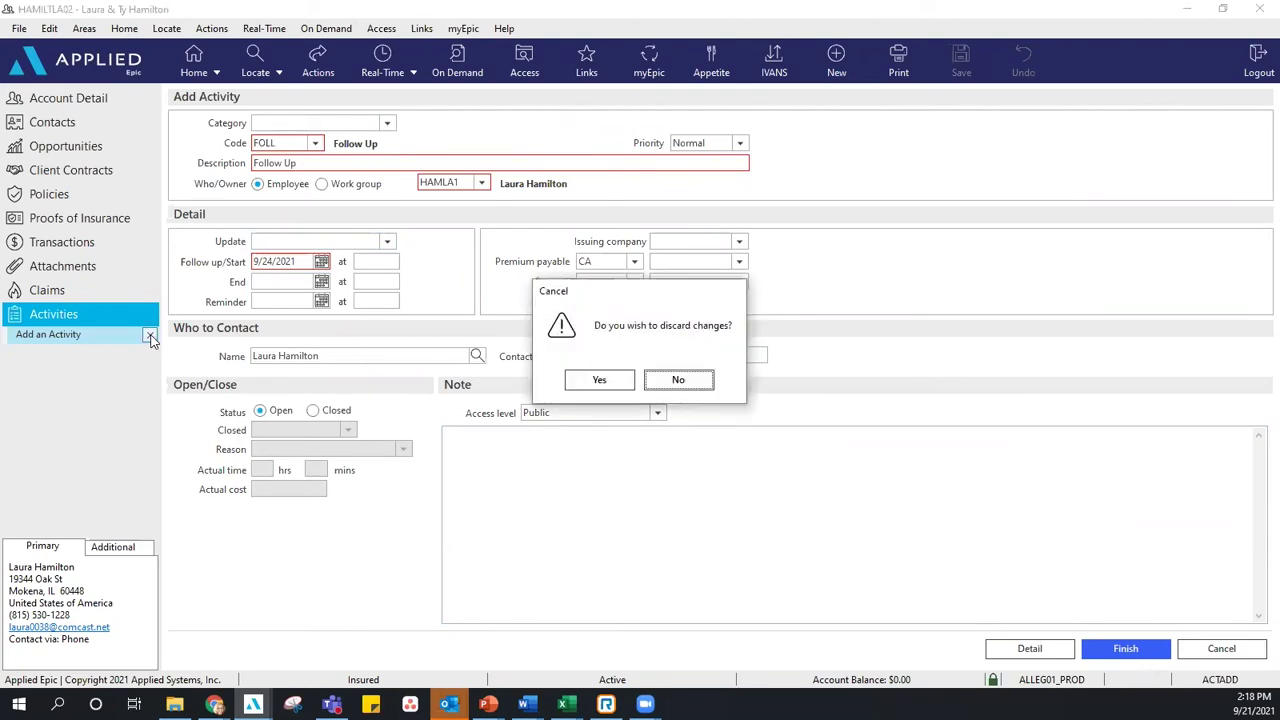
pyautogui.click(599, 382)
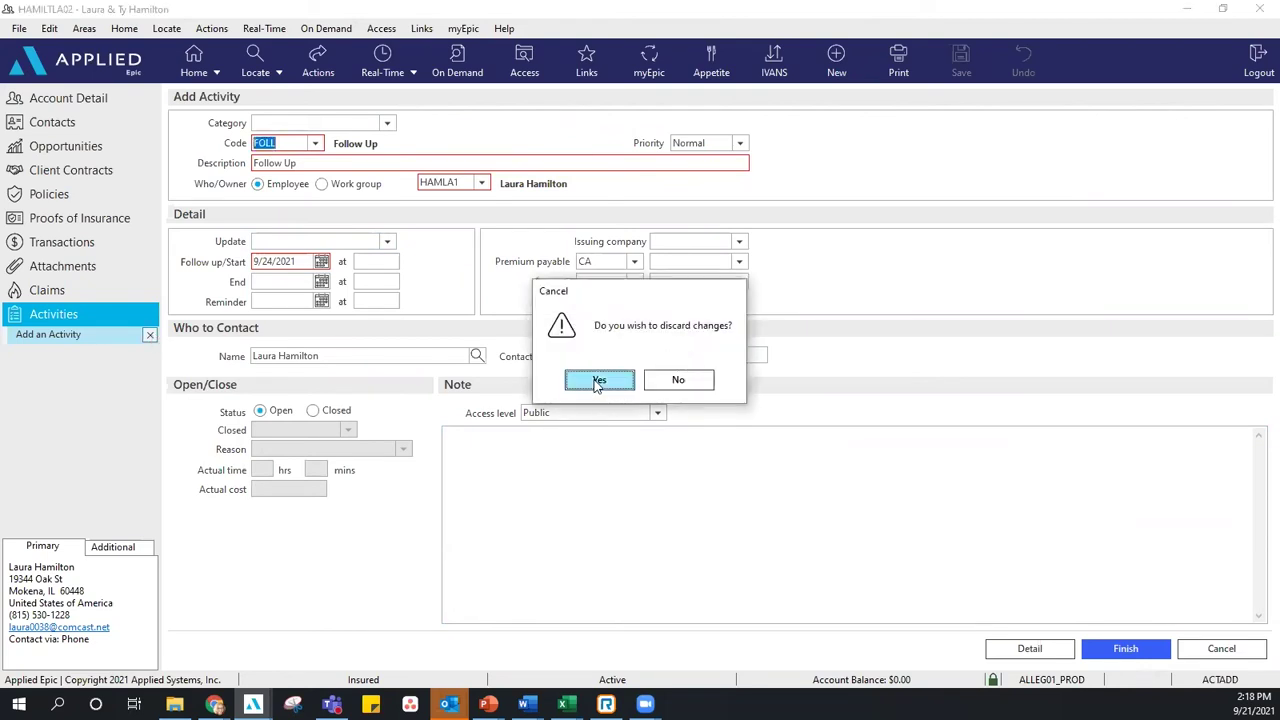
# Close the client account window and dismiss the Help menu without choosing anything
pyautogui.click(1253, 9)
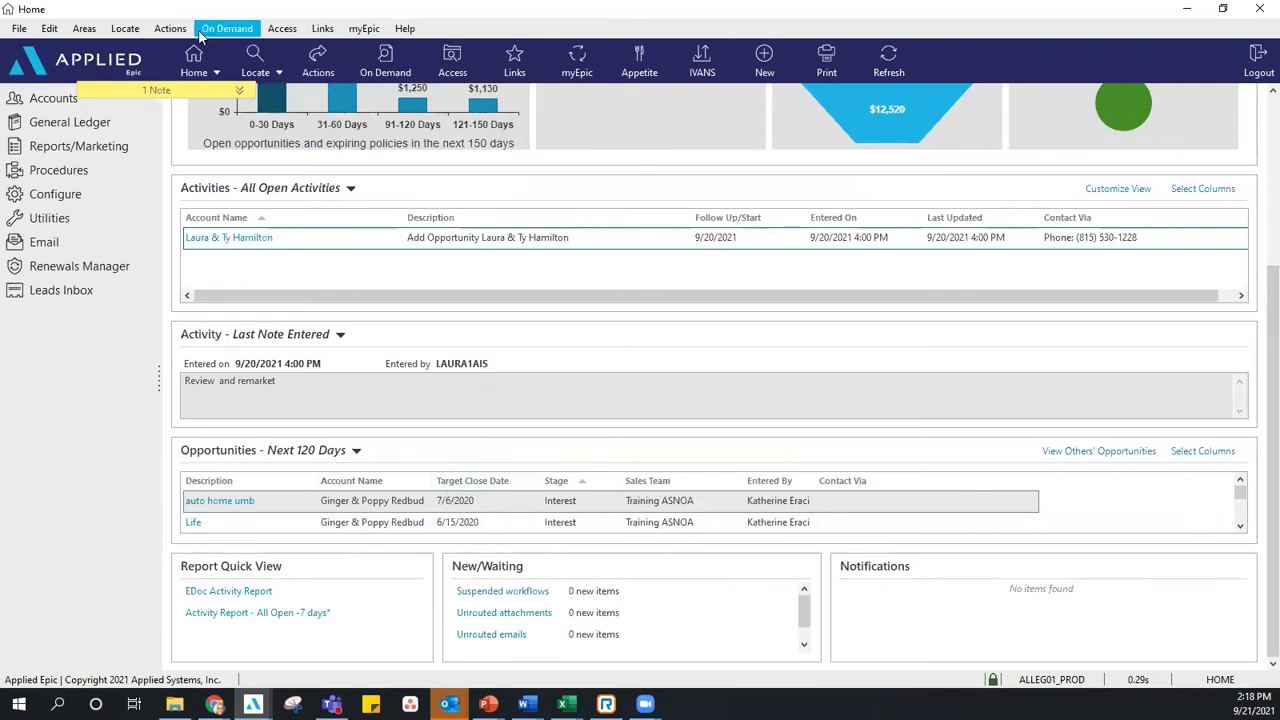
pyautogui.click(406, 30)
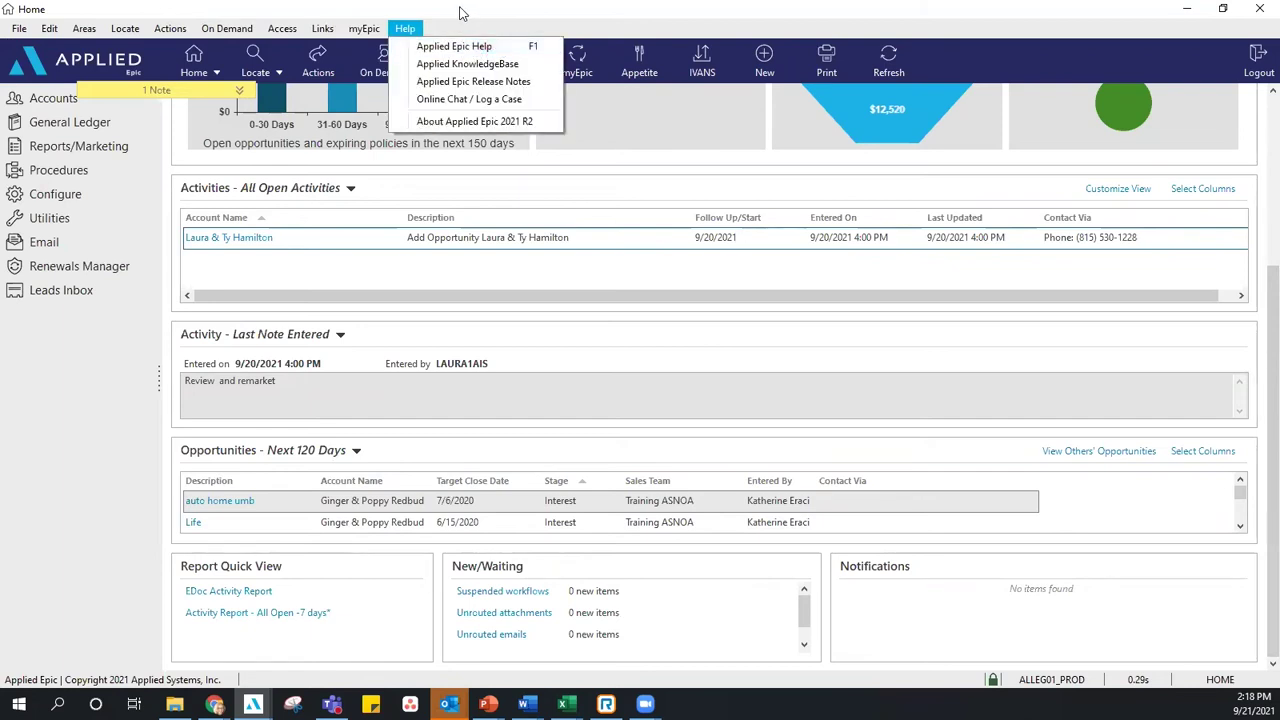
pyautogui.click(777, 397)
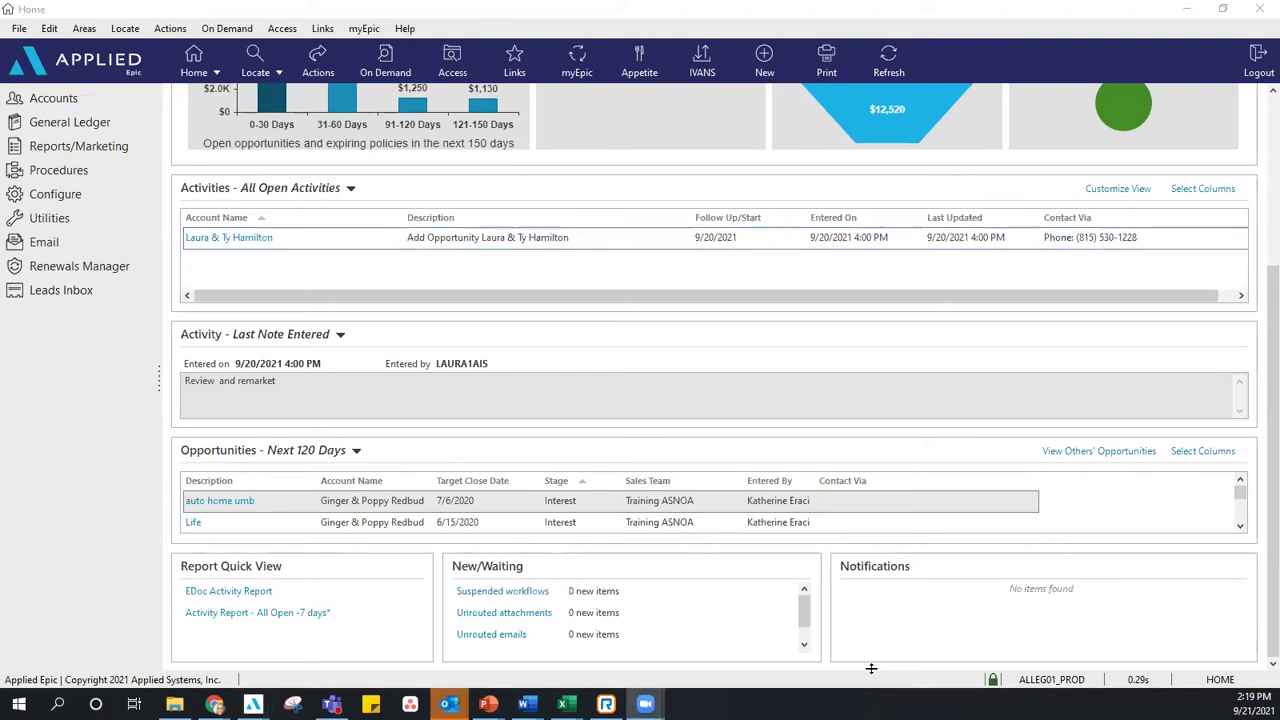
pyautogui.click(694, 393)
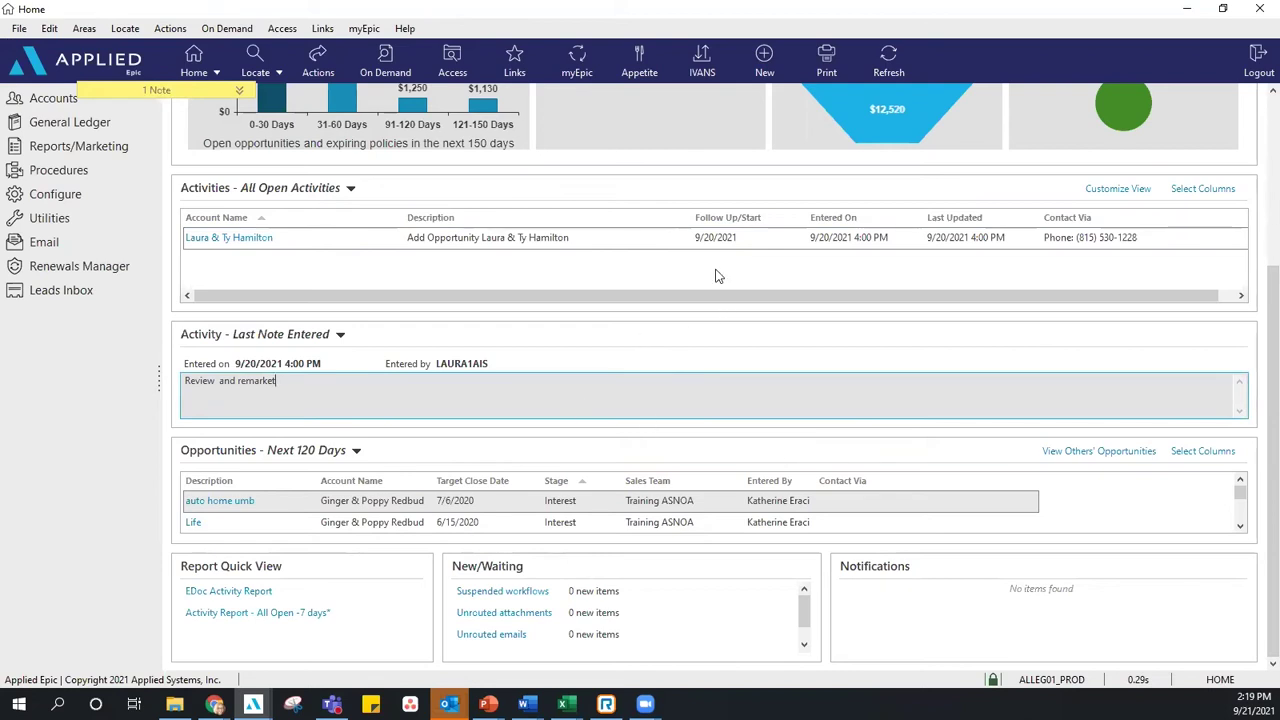
pyautogui.scroll(2, 700, 277)
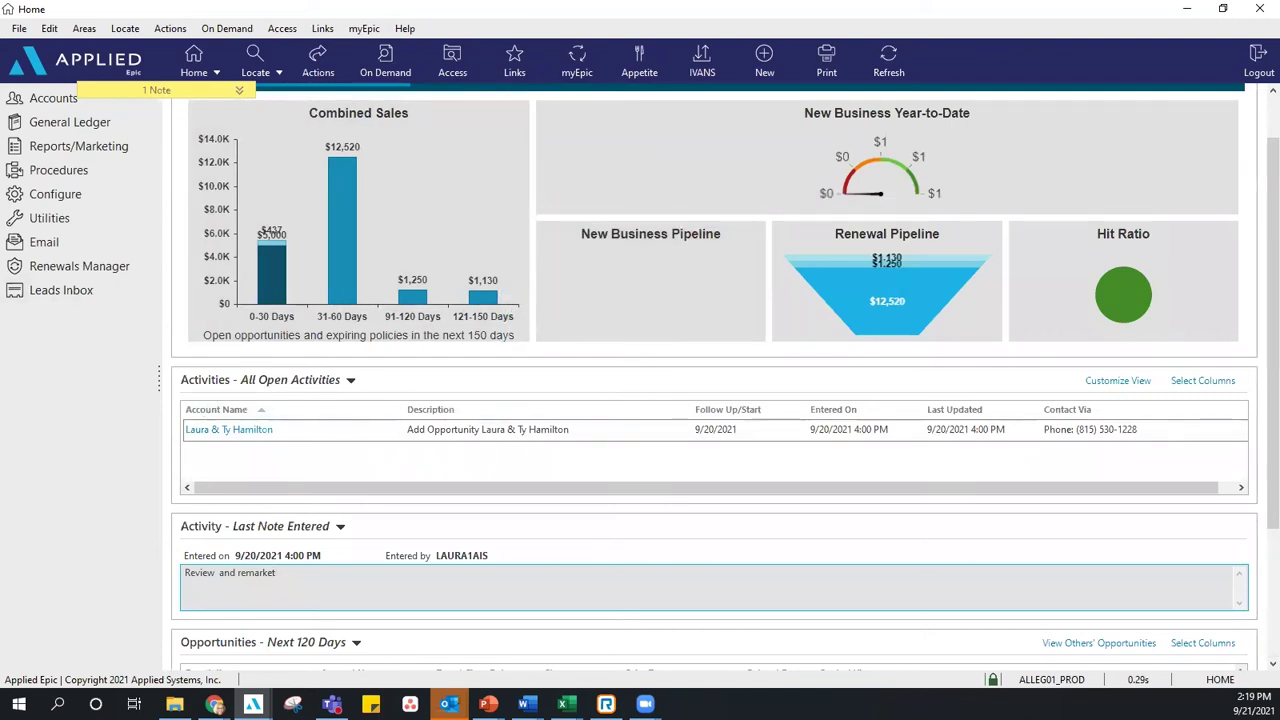
pyautogui.click(214, 704)
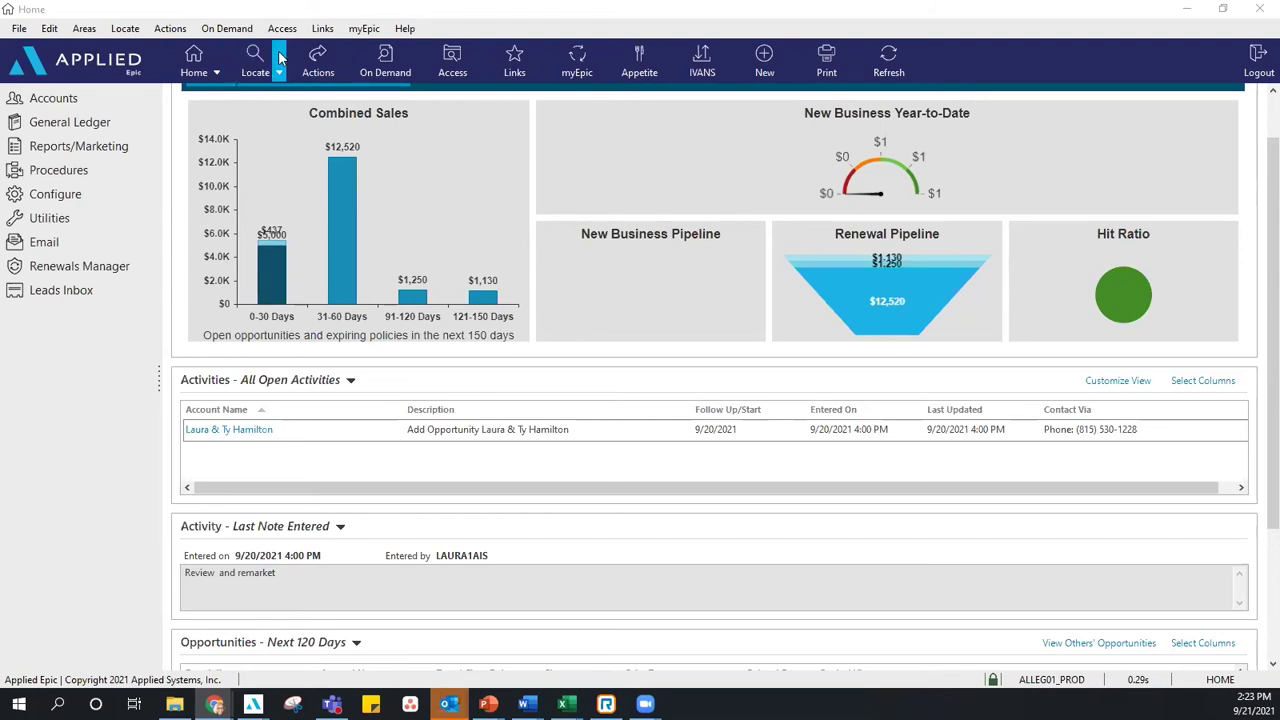
# Toggle the Locate dropdown to view the recently accessed client accounts
pyautogui.click(281, 60)
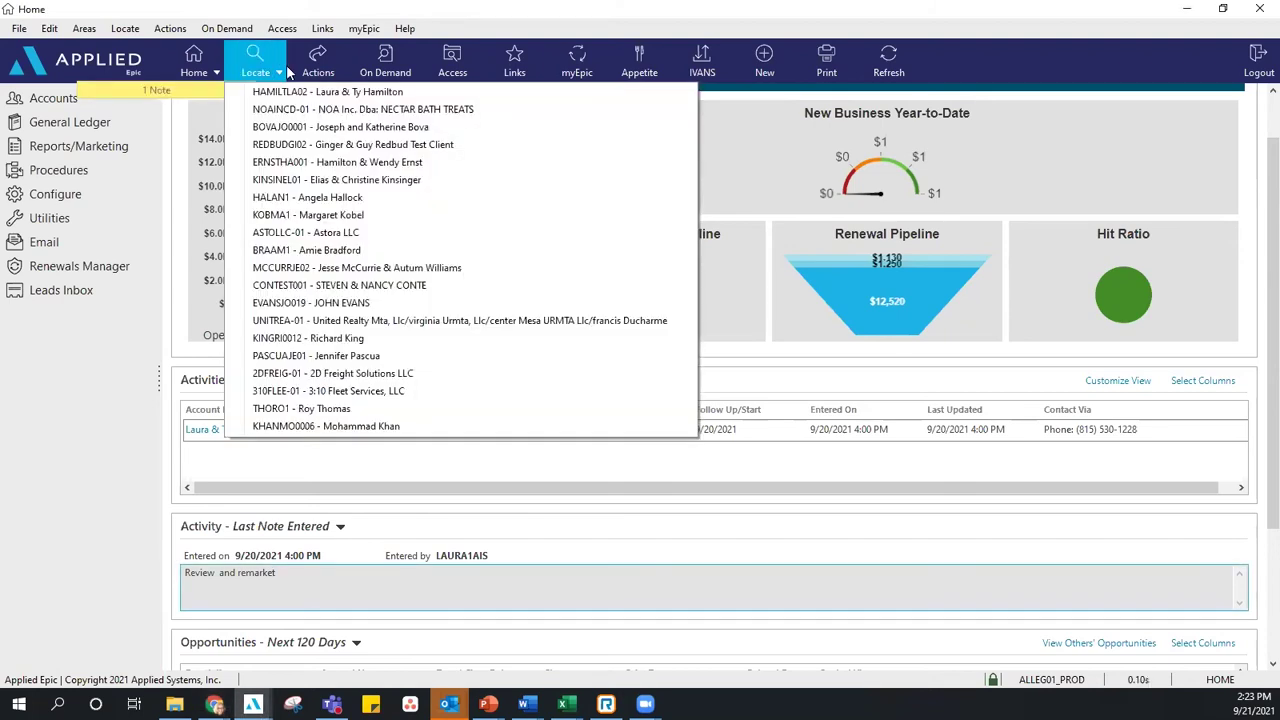
pyautogui.click(286, 70)
pyautogui.click(283, 68)
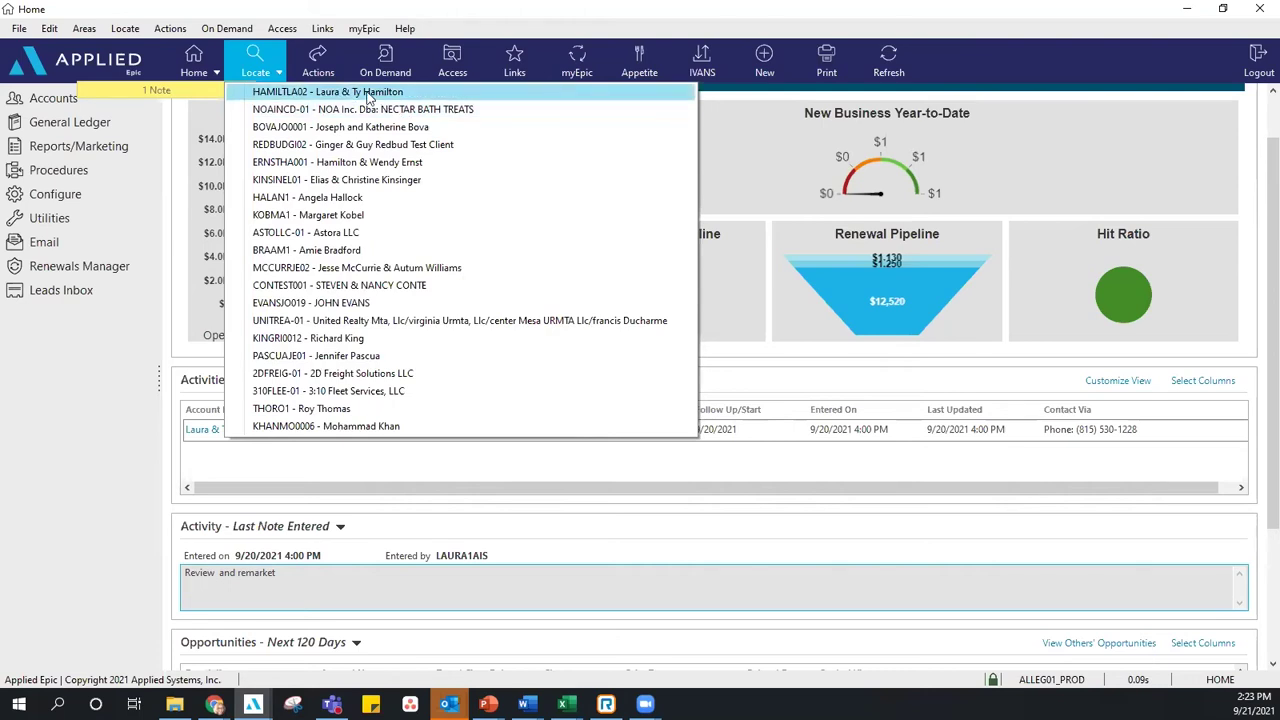
pyautogui.click(260, 63)
# Open Account Locate and set the search method to Last Name, First Name
pyautogui.click(260, 63)
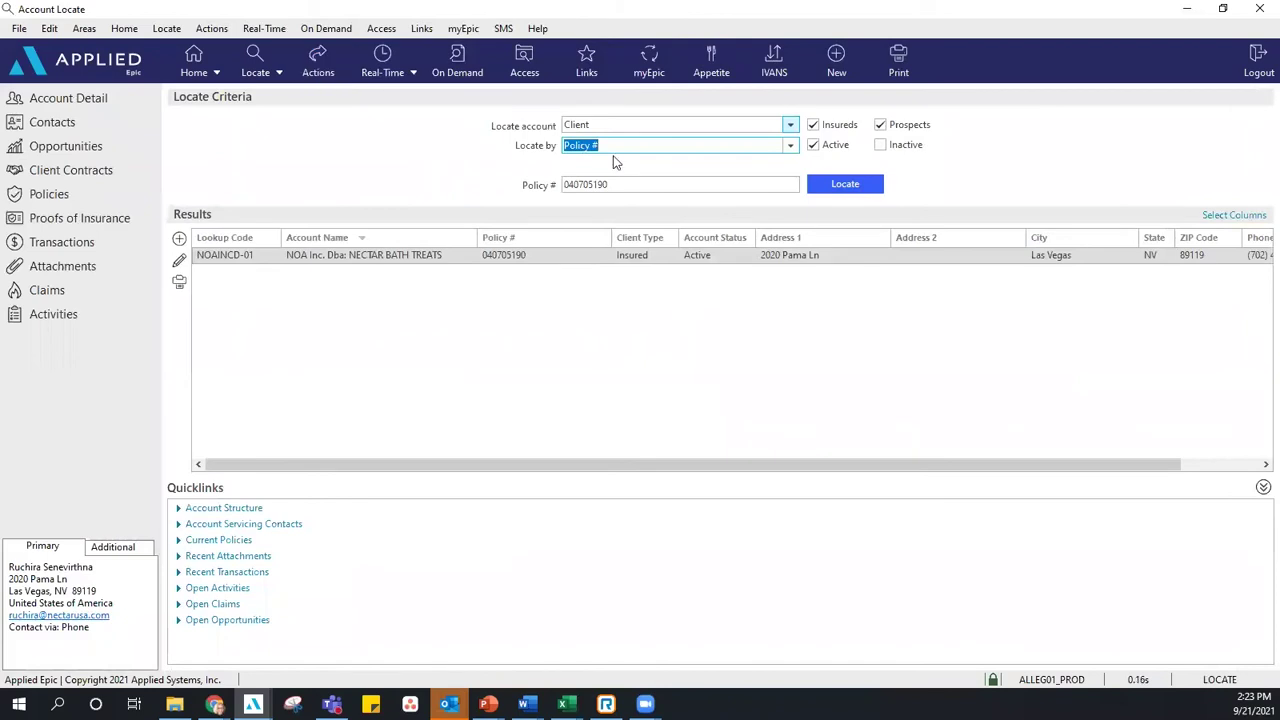
pyautogui.click(792, 147)
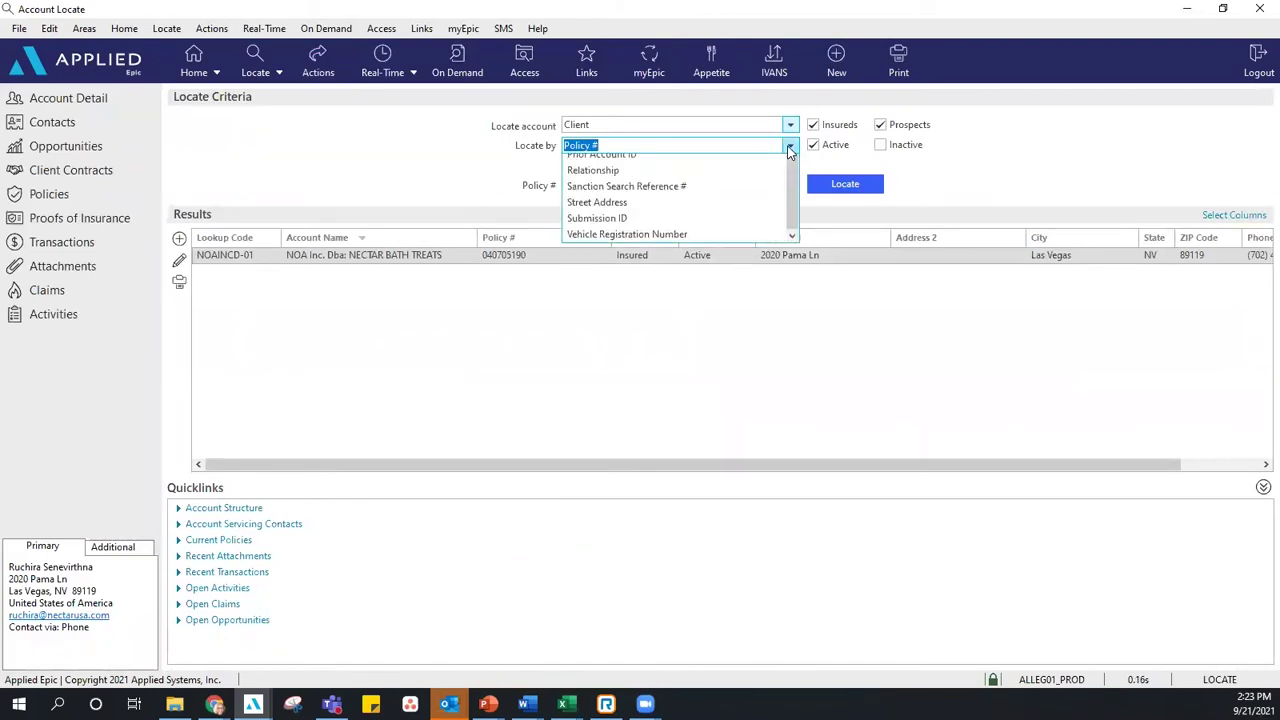
pyautogui.scroll(3, 672, 276)
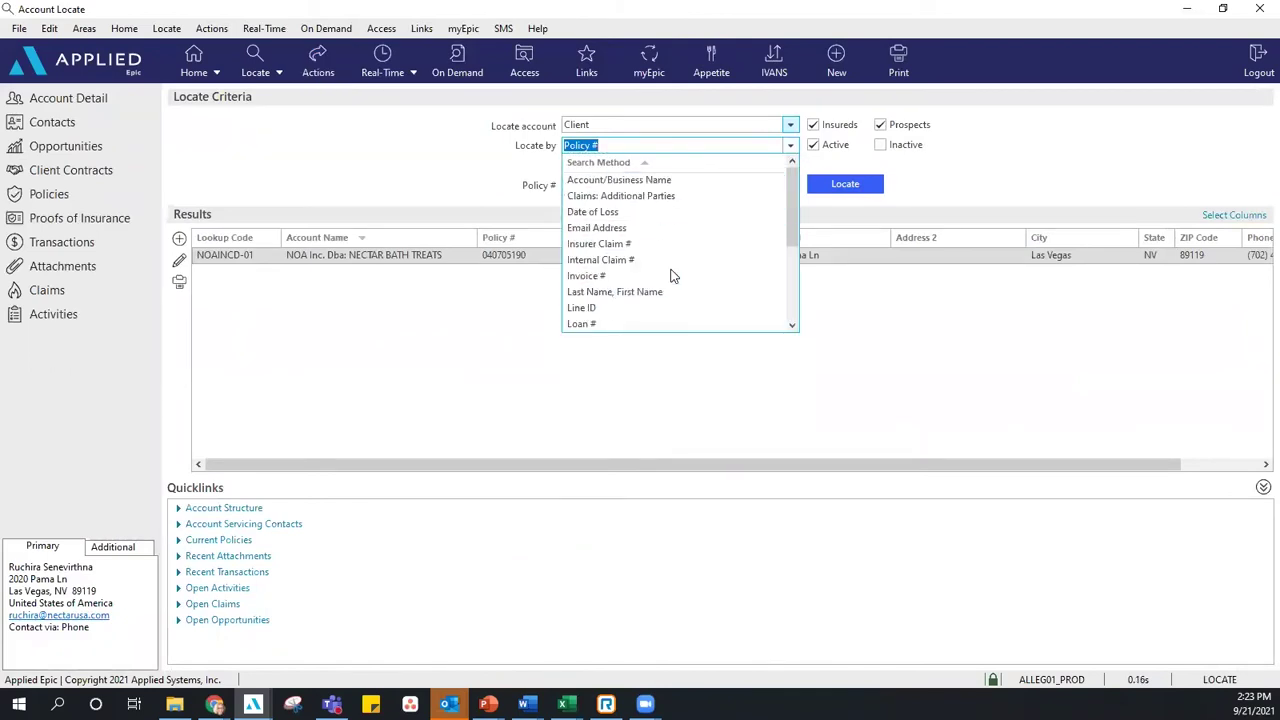
pyautogui.click(648, 180)
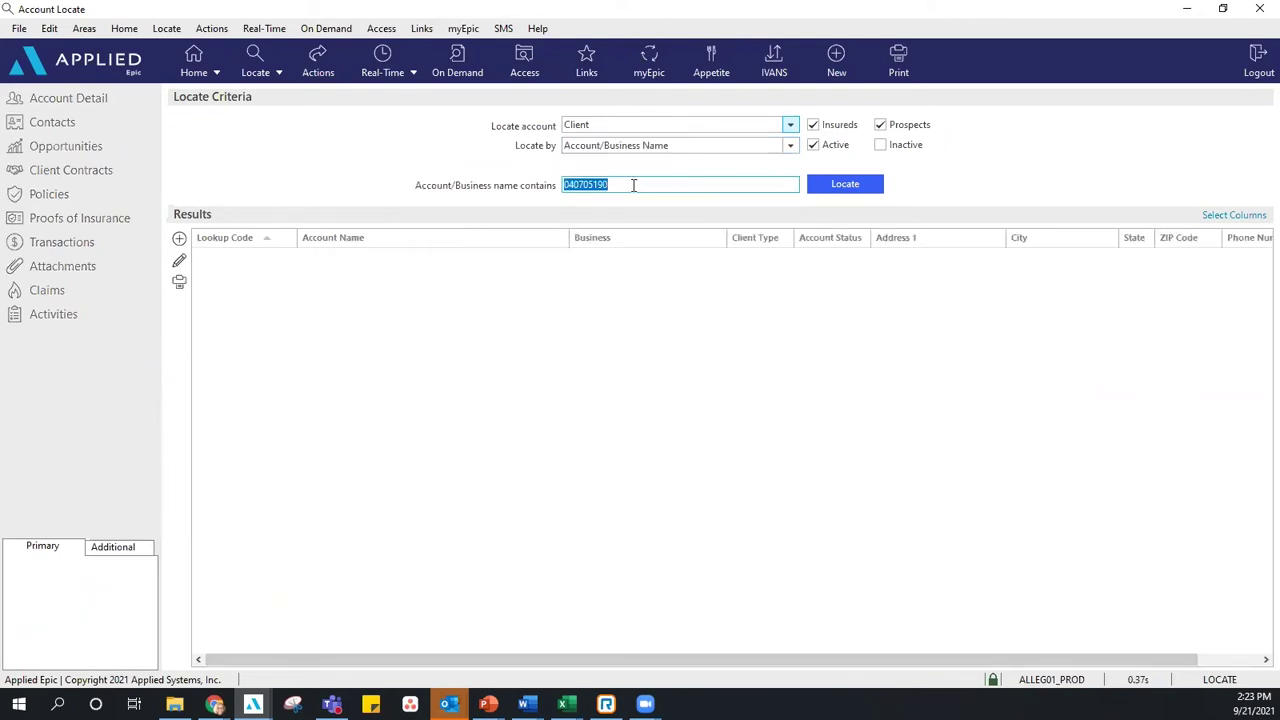
pyautogui.click(790, 146)
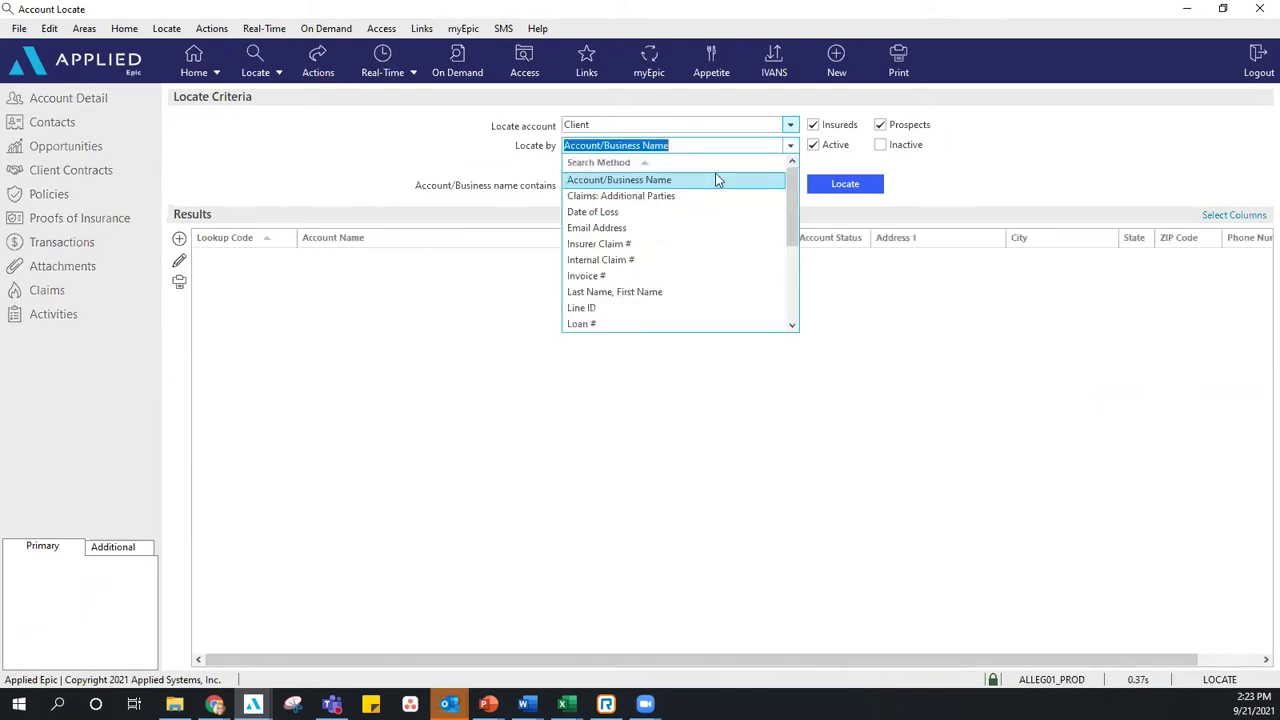
pyautogui.click(636, 293)
# Enter the client's last and first name and run the account search
pyautogui.write('HM')
pyautogui.press('BackSpace')
pyautogui.press('Tab')
pyautogui.press('Return')
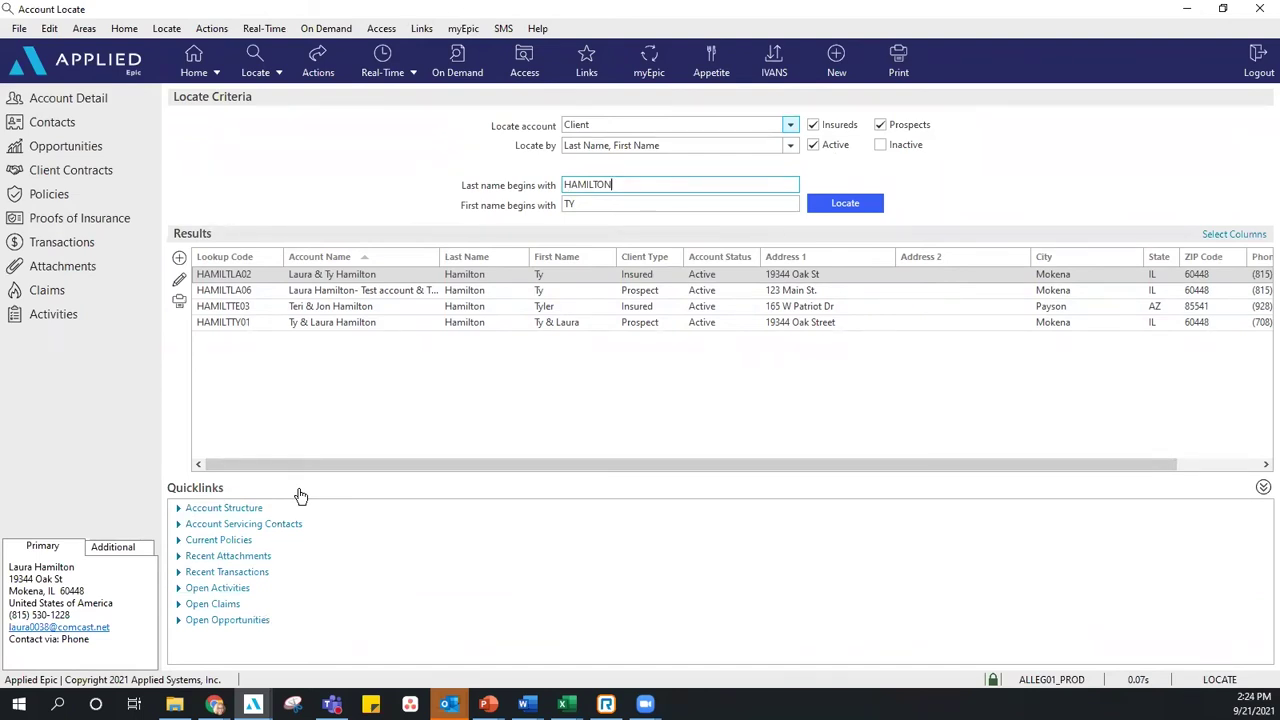
# Check the servicing contacts, then expand Open Activities to see the 9/20/2021 Add Opportunity
pyautogui.click(231, 525)
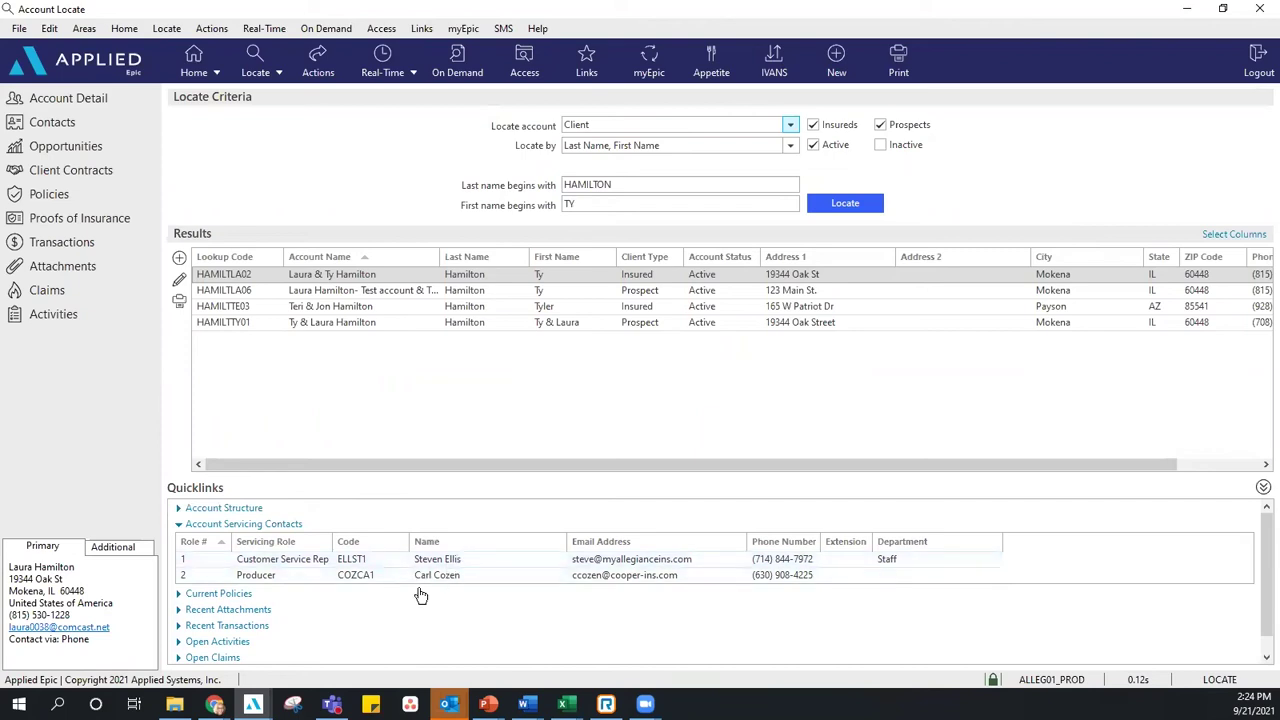
pyautogui.click(190, 521)
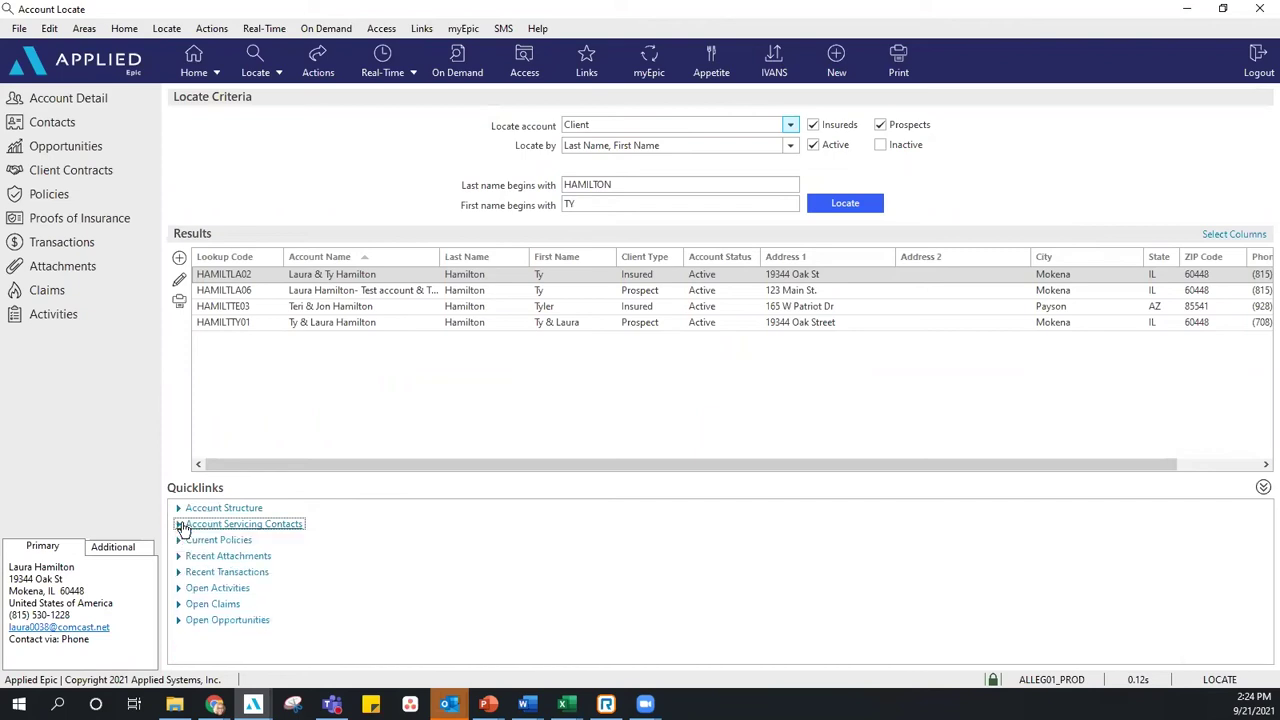
pyautogui.click(188, 591)
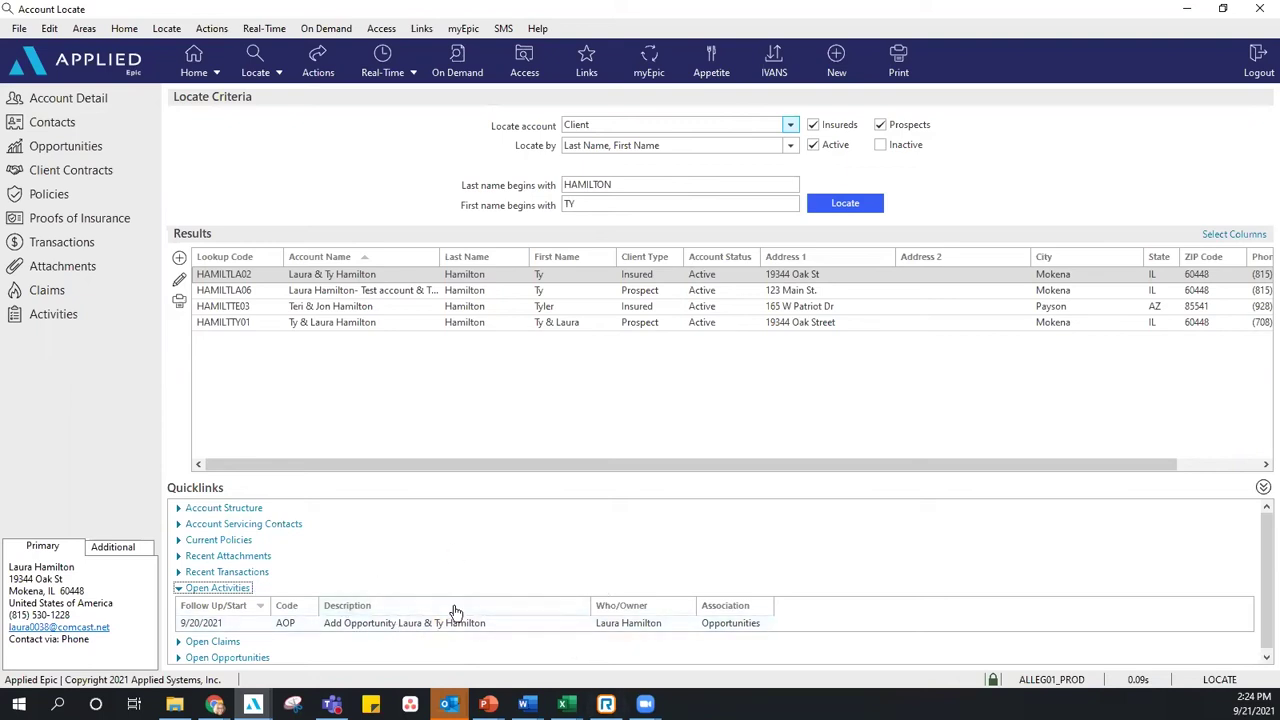
pyautogui.click(585, 50)
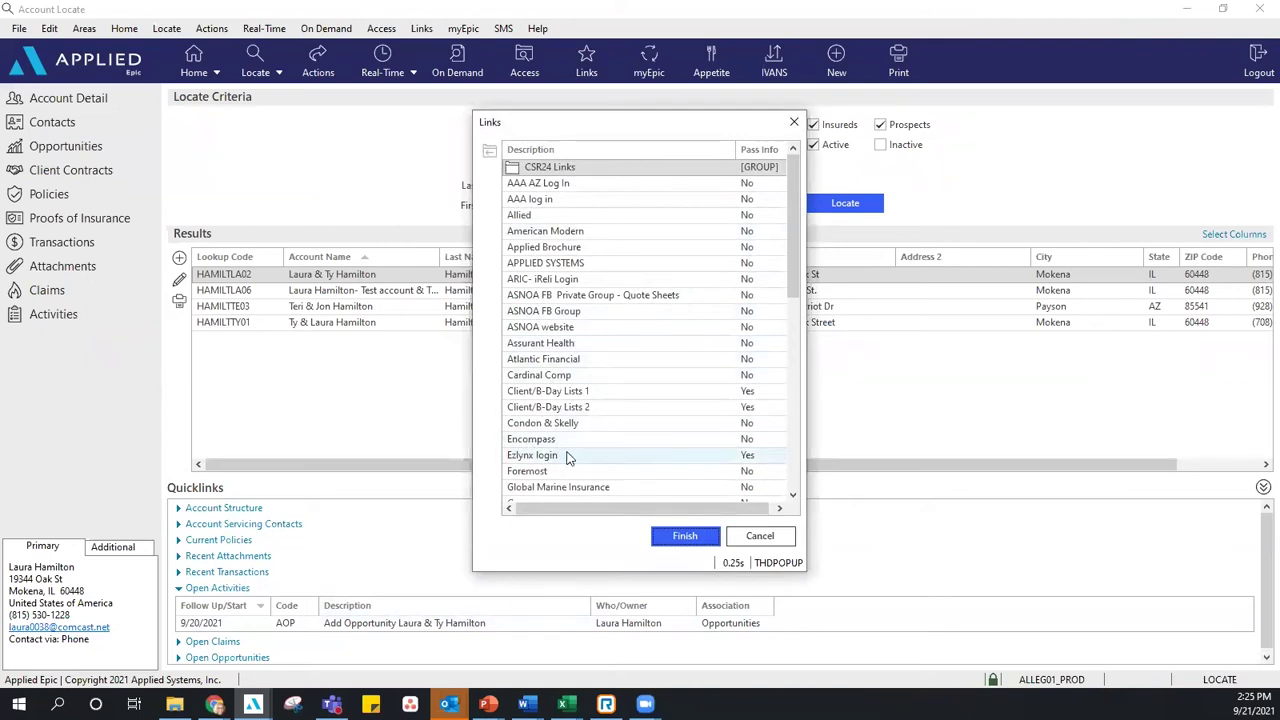
pyautogui.scroll(-2, 568, 421)
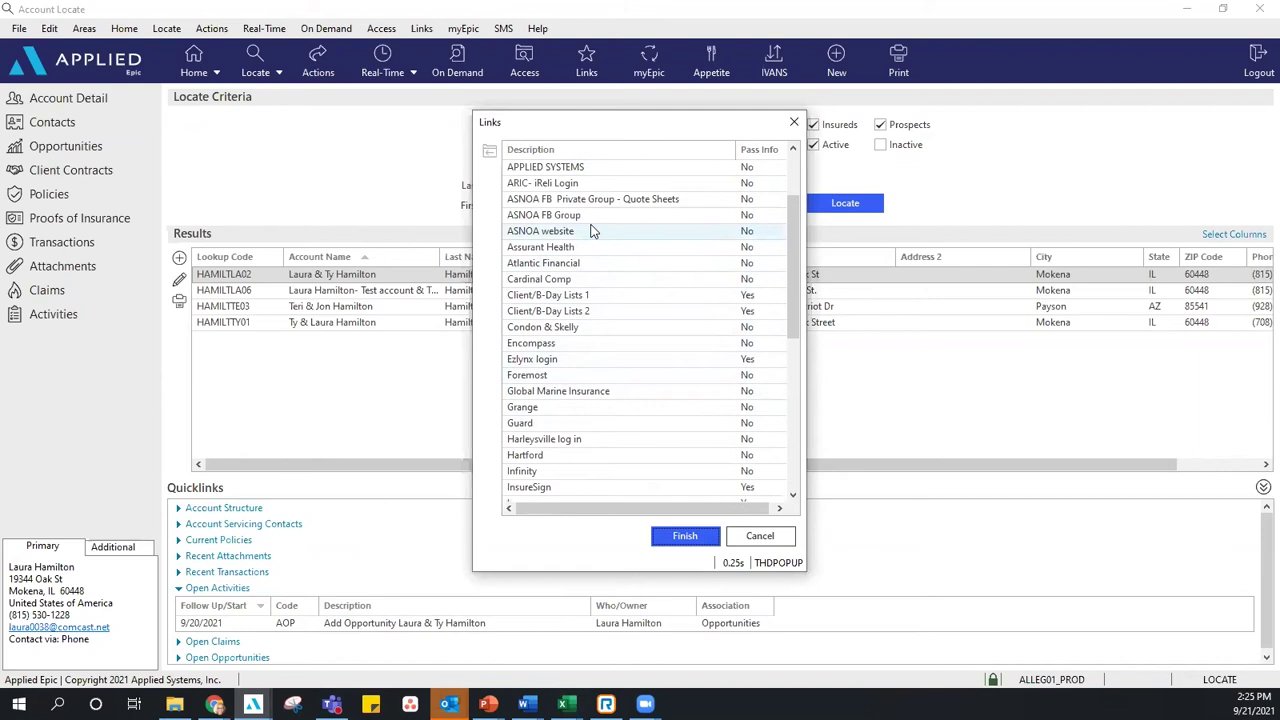
pyautogui.scroll(-5, 590, 231)
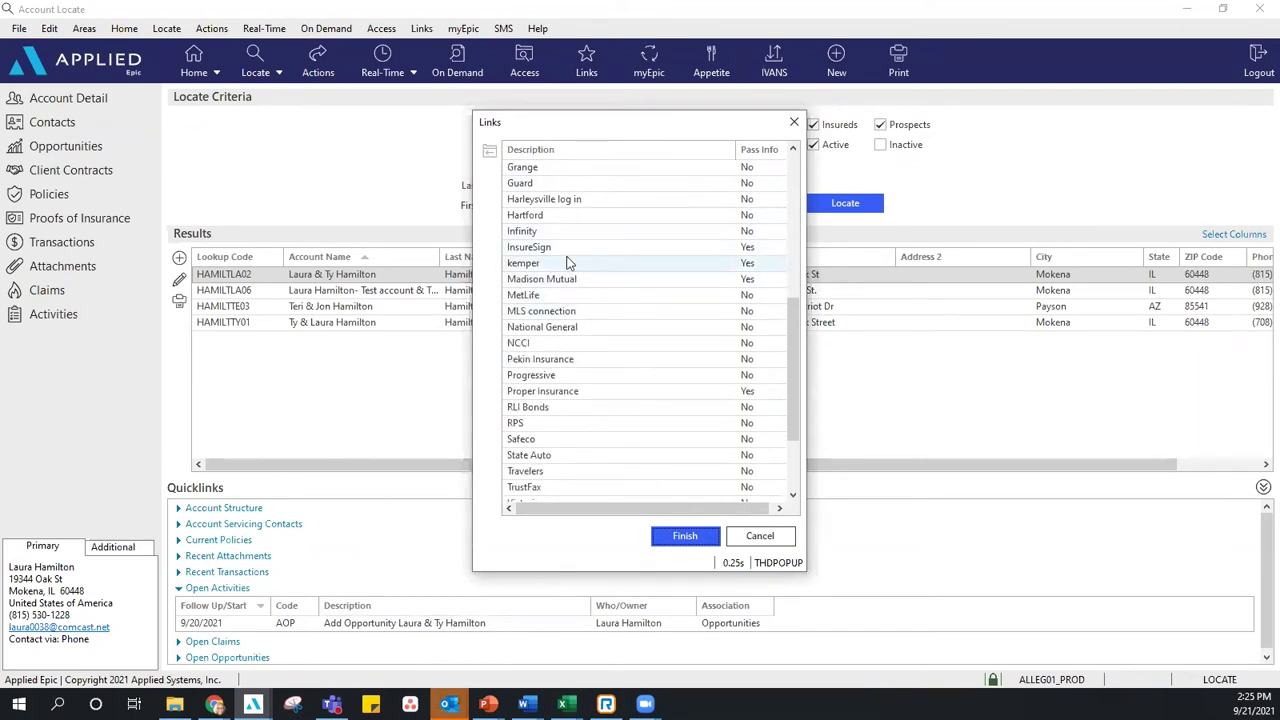
pyautogui.scroll(2, 563, 262)
pyautogui.scroll(4, 560, 262)
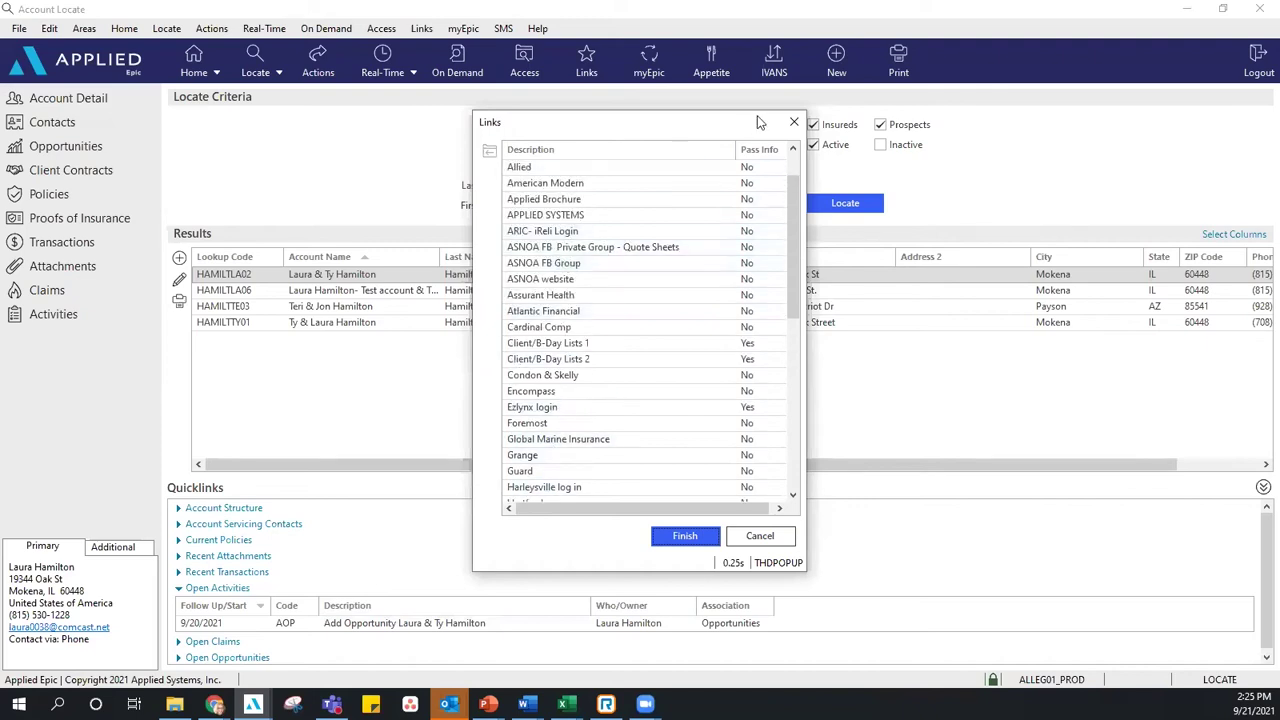
pyautogui.click(794, 122)
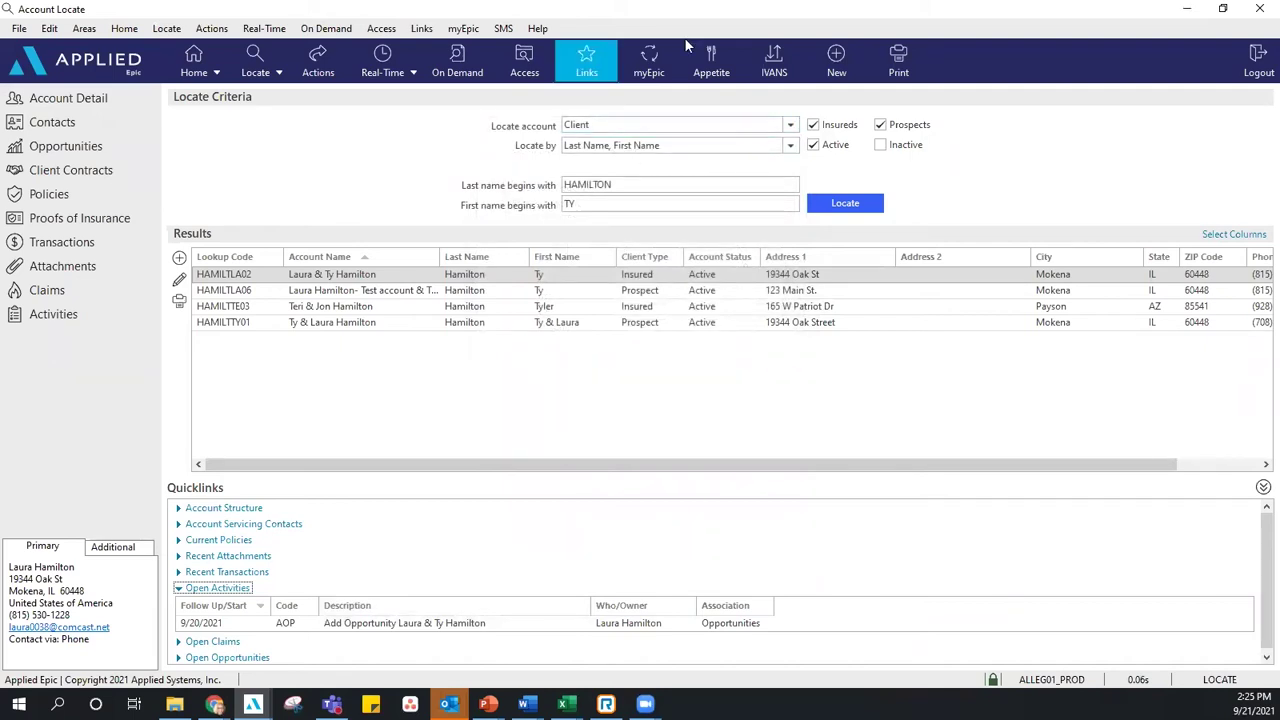
# Create a new sticky note for the account and move it to the top right
pyautogui.click(856, 76)
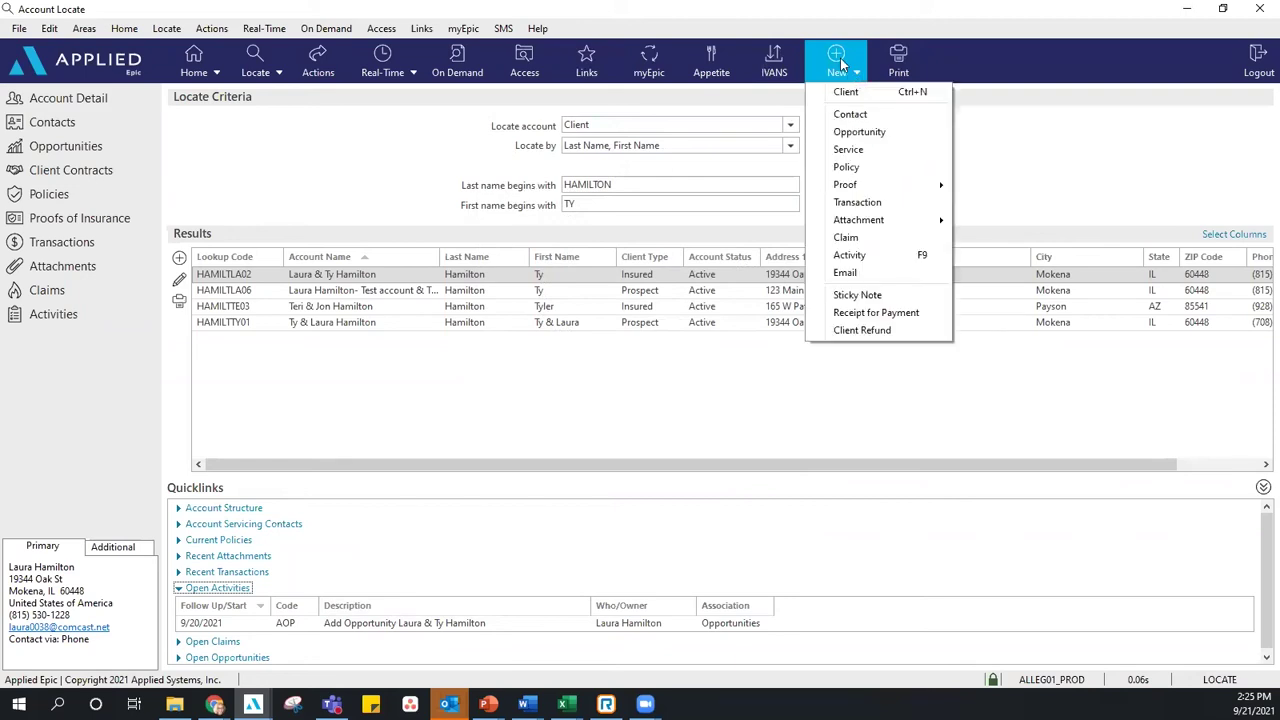
pyautogui.click(830, 60)
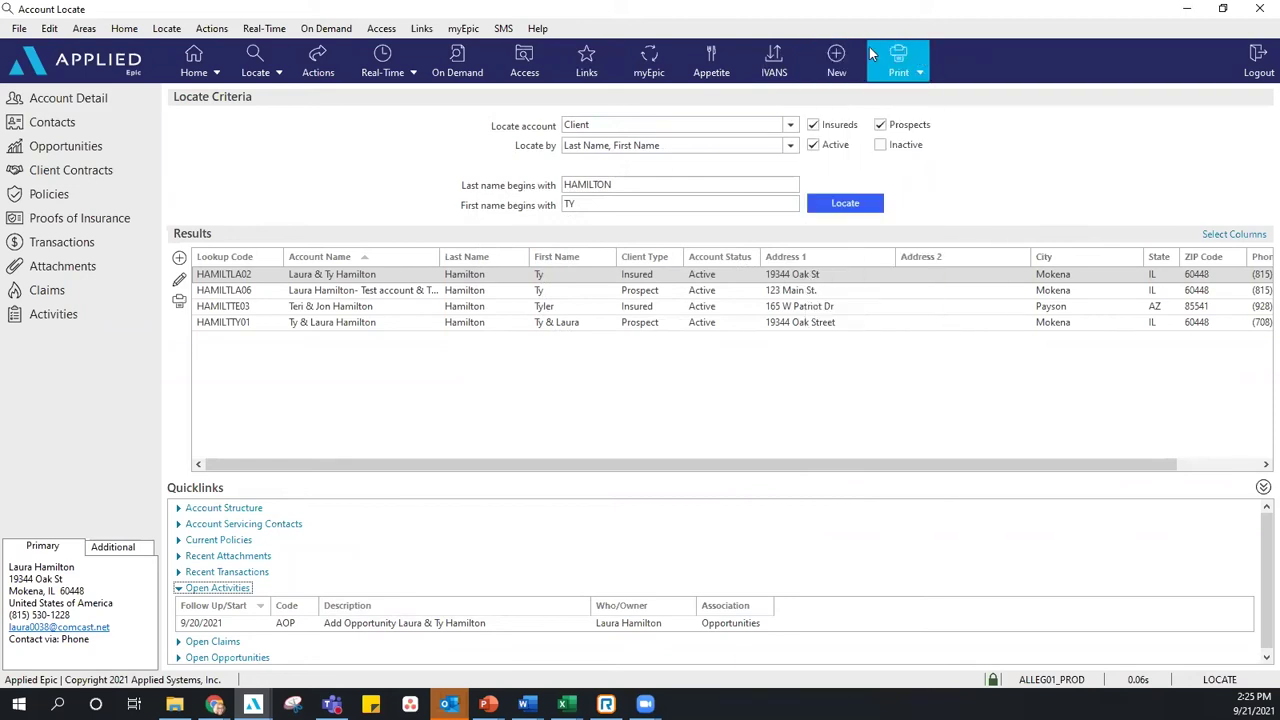
pyautogui.click(833, 63)
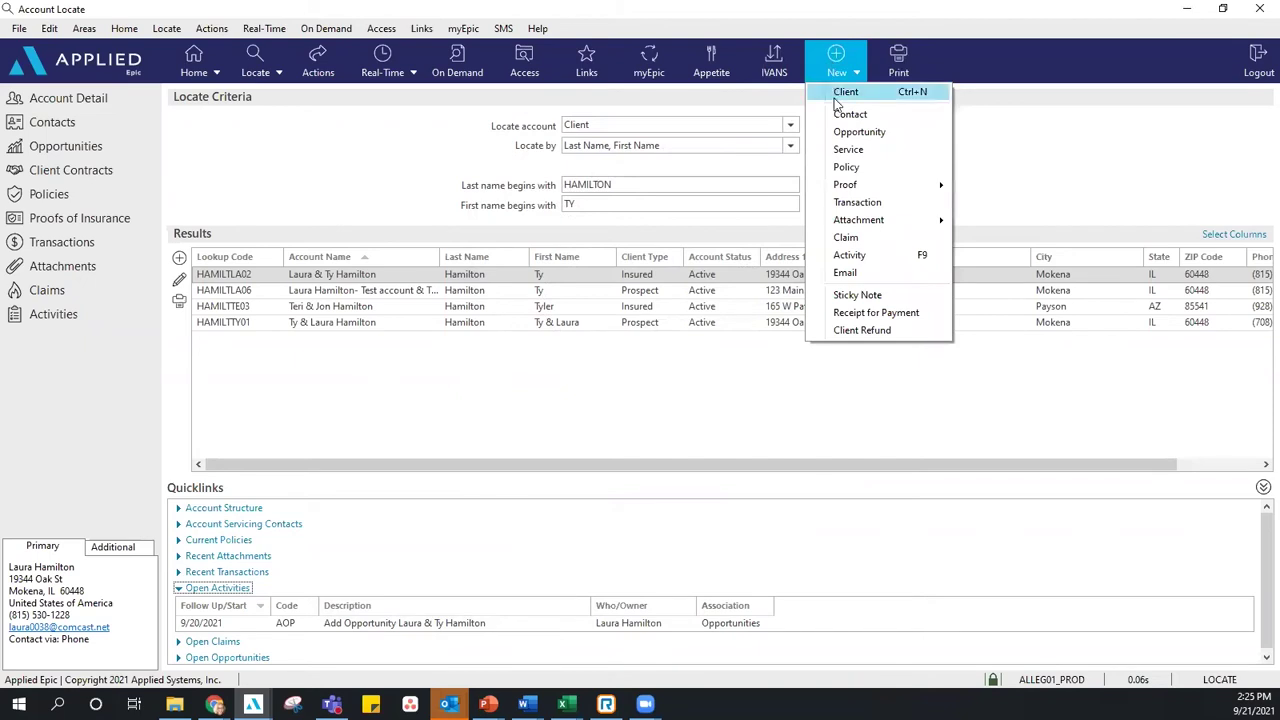
pyautogui.click(878, 298)
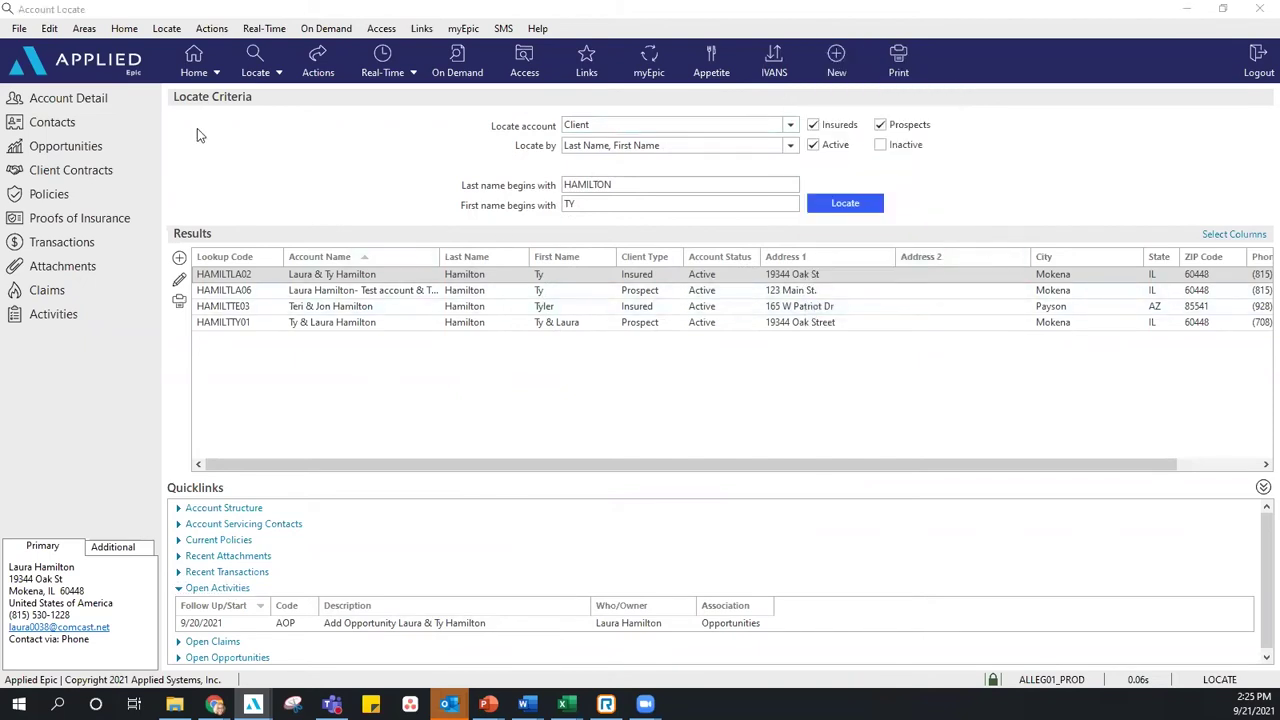
pyautogui.moveTo(293, 142); pyautogui.dragTo(937, 258)
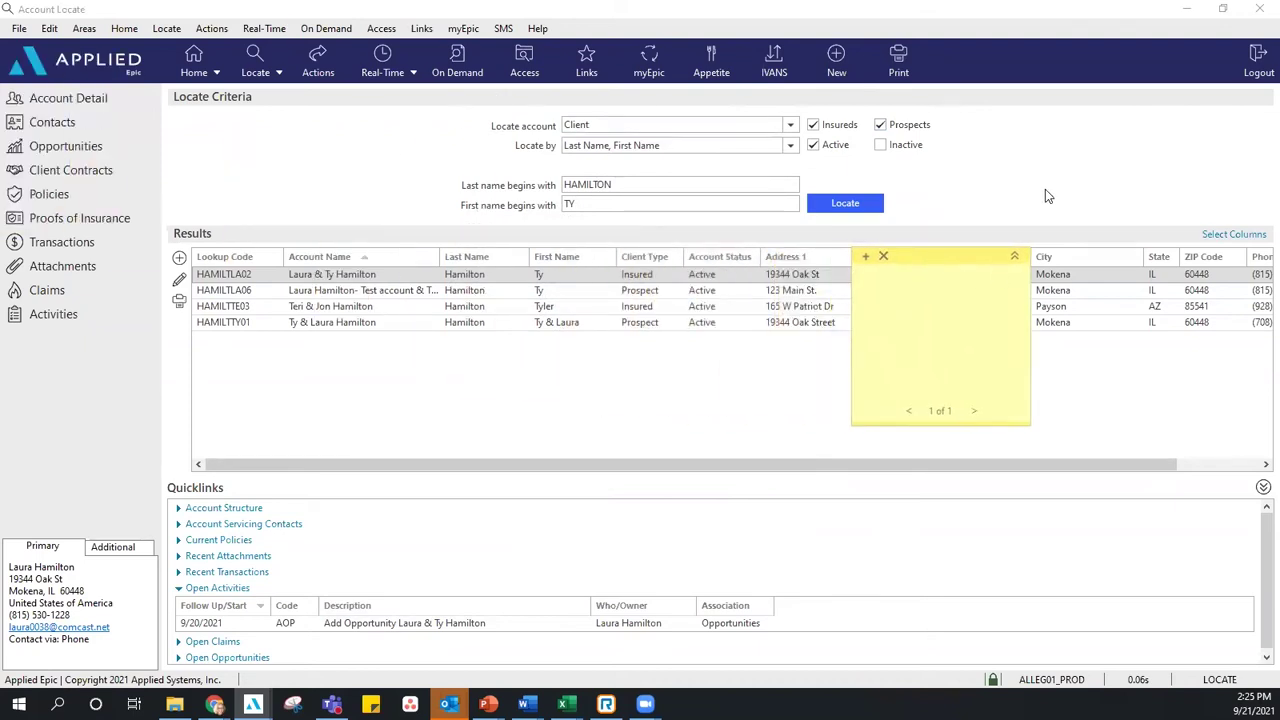
pyautogui.moveTo(965, 258); pyautogui.dragTo(1055, 67)
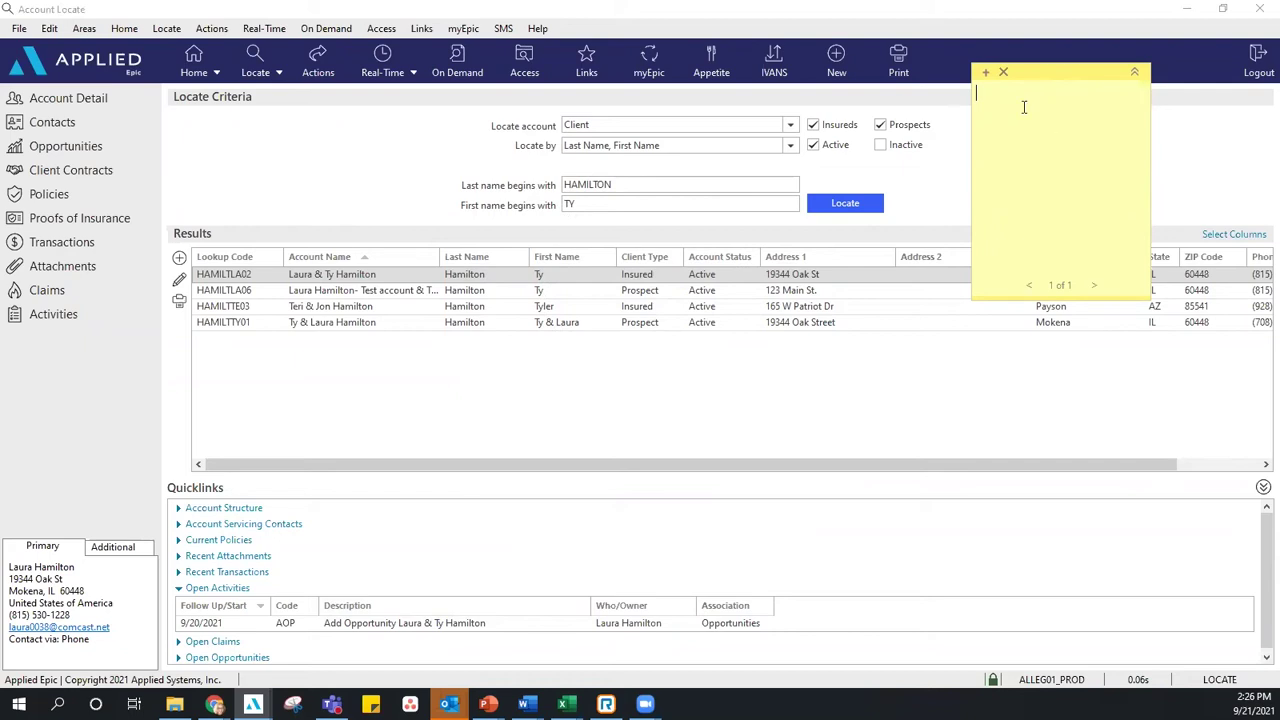
# Write 'Don't call past 3pm' on the note, then select the second matching account
pyautogui.write("Don't call past 3pm")
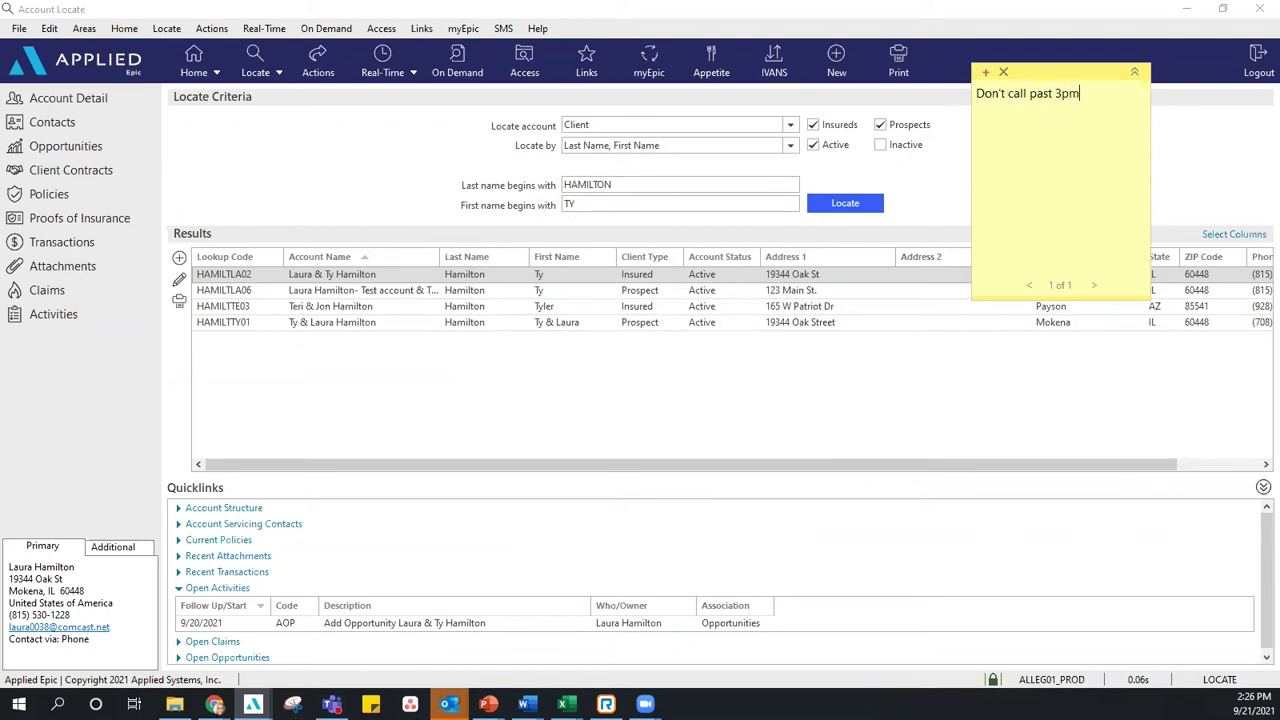
pyautogui.click(1232, 157)
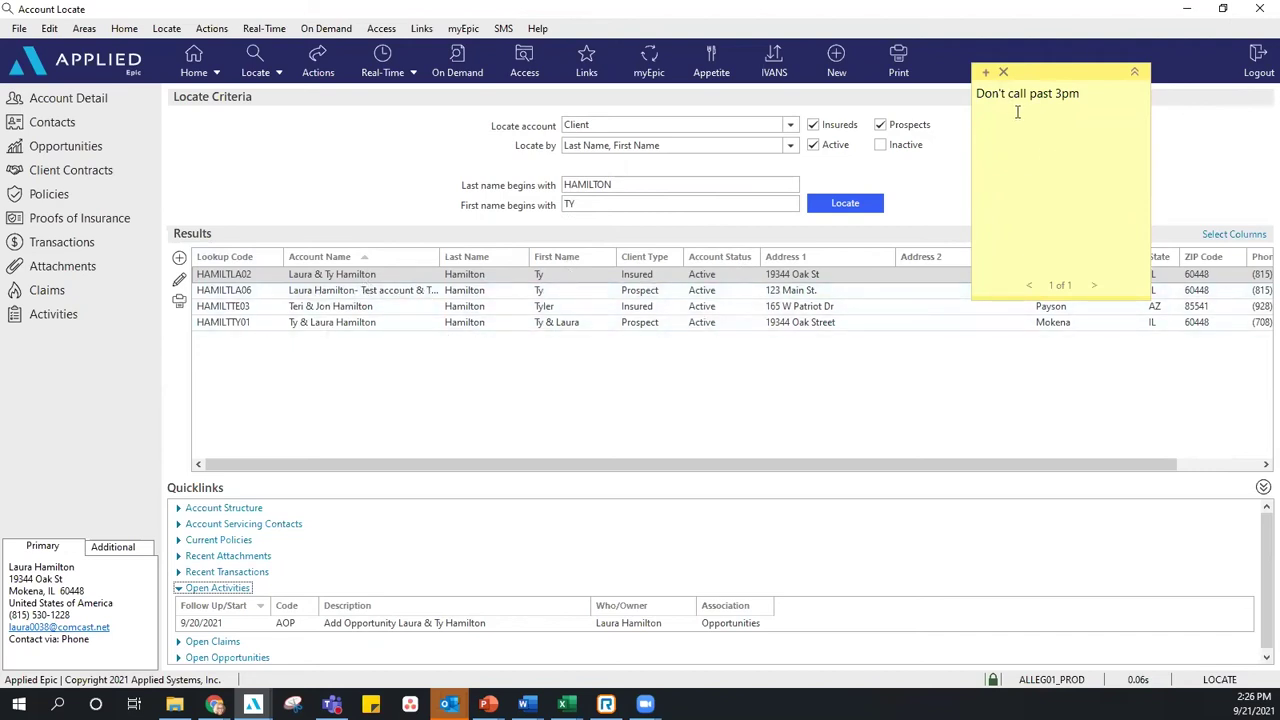
pyautogui.click(588, 295)
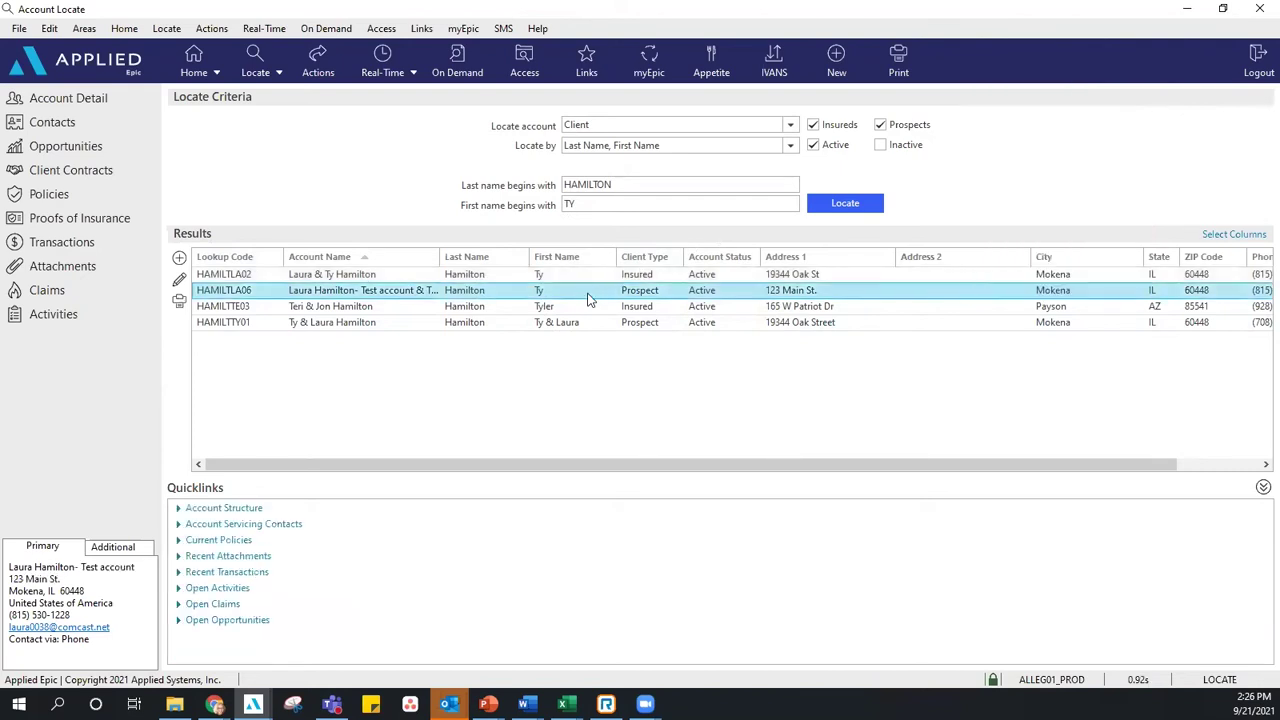
# View the first and third name-search matches, ending on the first account with its sticky note
pyautogui.click(374, 276)
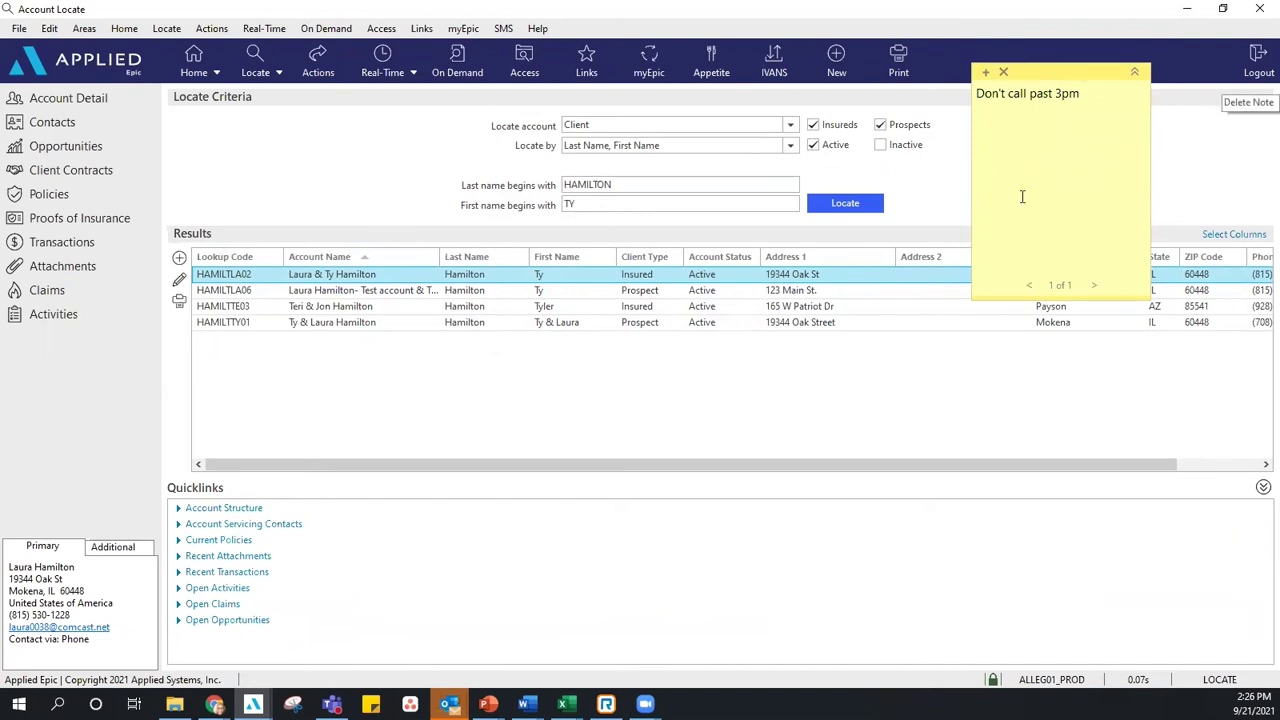
pyautogui.click(1075, 309)
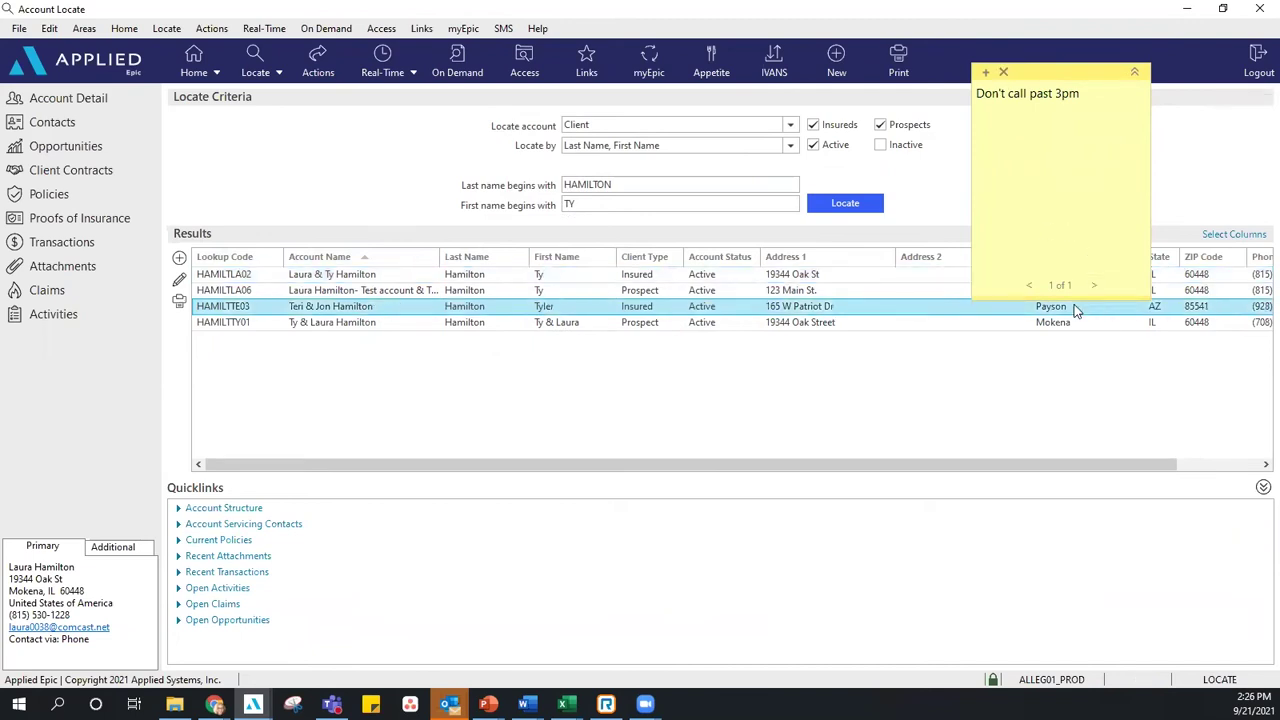
pyautogui.click(422, 278)
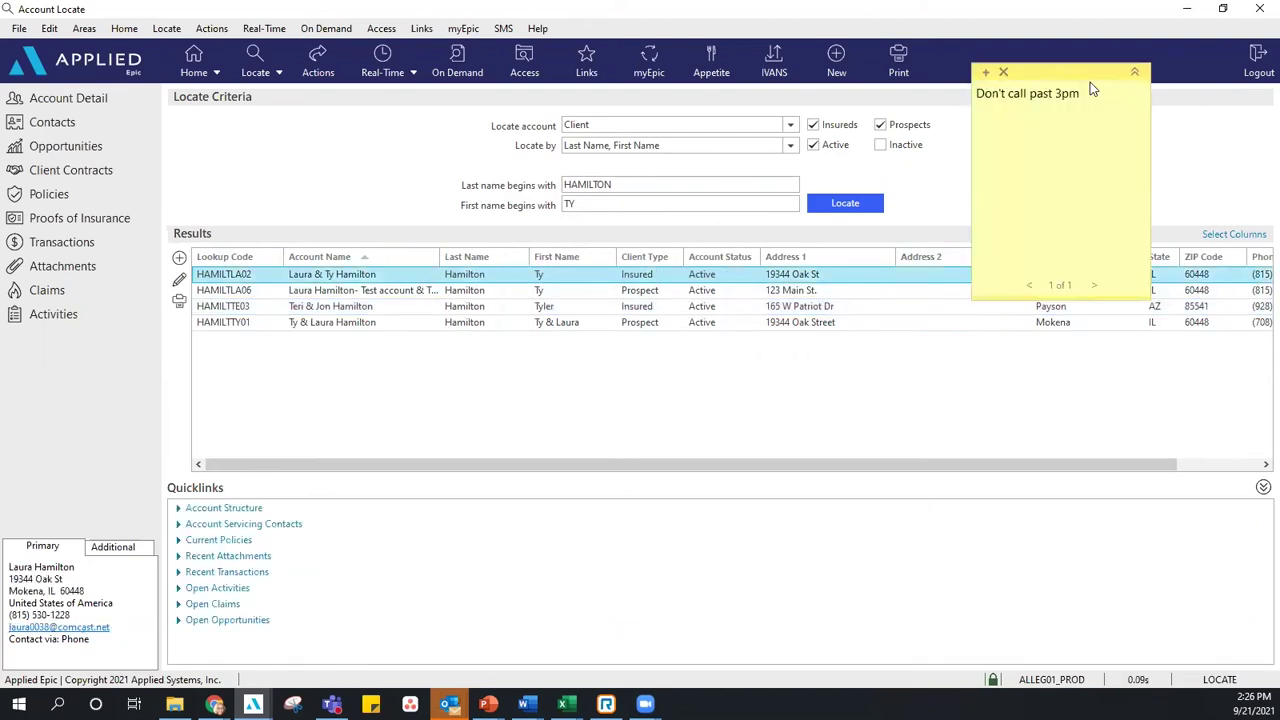
# Delete the 'Don't call past 3pm' sticky note, confirming with Yes, then switch away from Epic
pyautogui.click(1003, 74)
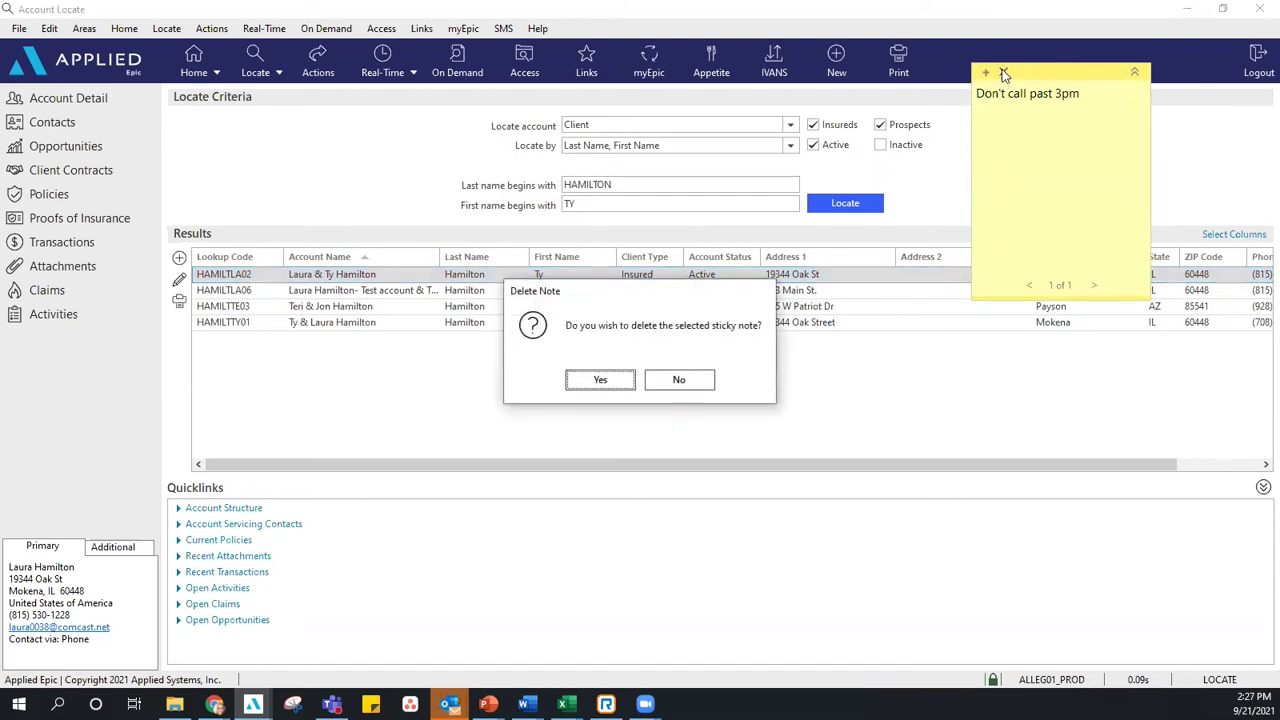
pyautogui.click(597, 385)
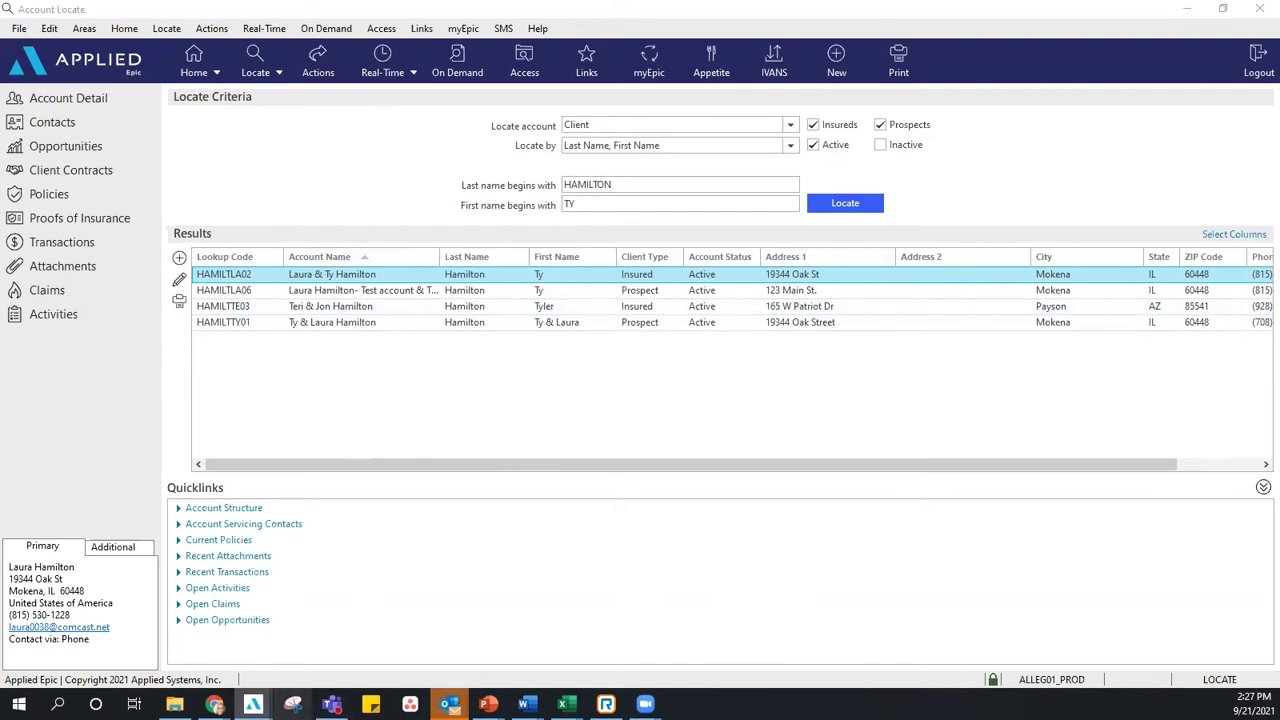
pyautogui.click(292, 704)
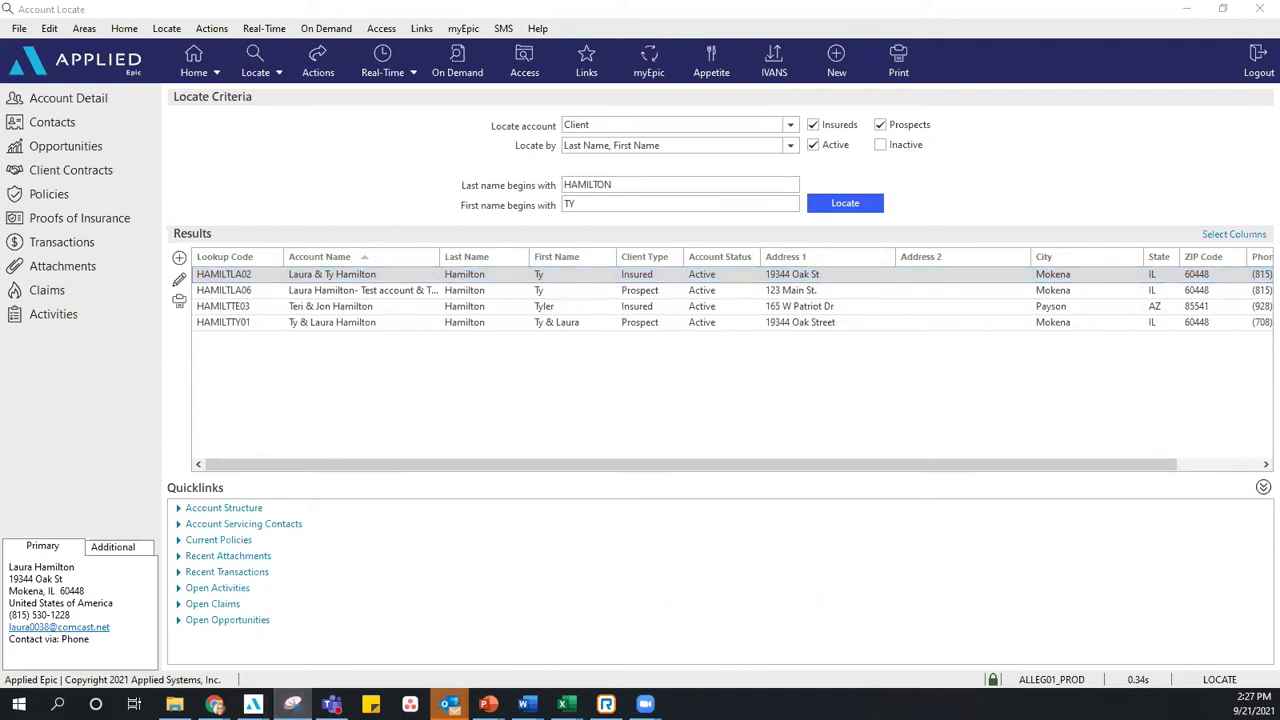
# Bring Snipping Tool forward from the taskbar and launch Snip & Sketch from its moving notice
pyautogui.click(214, 704)
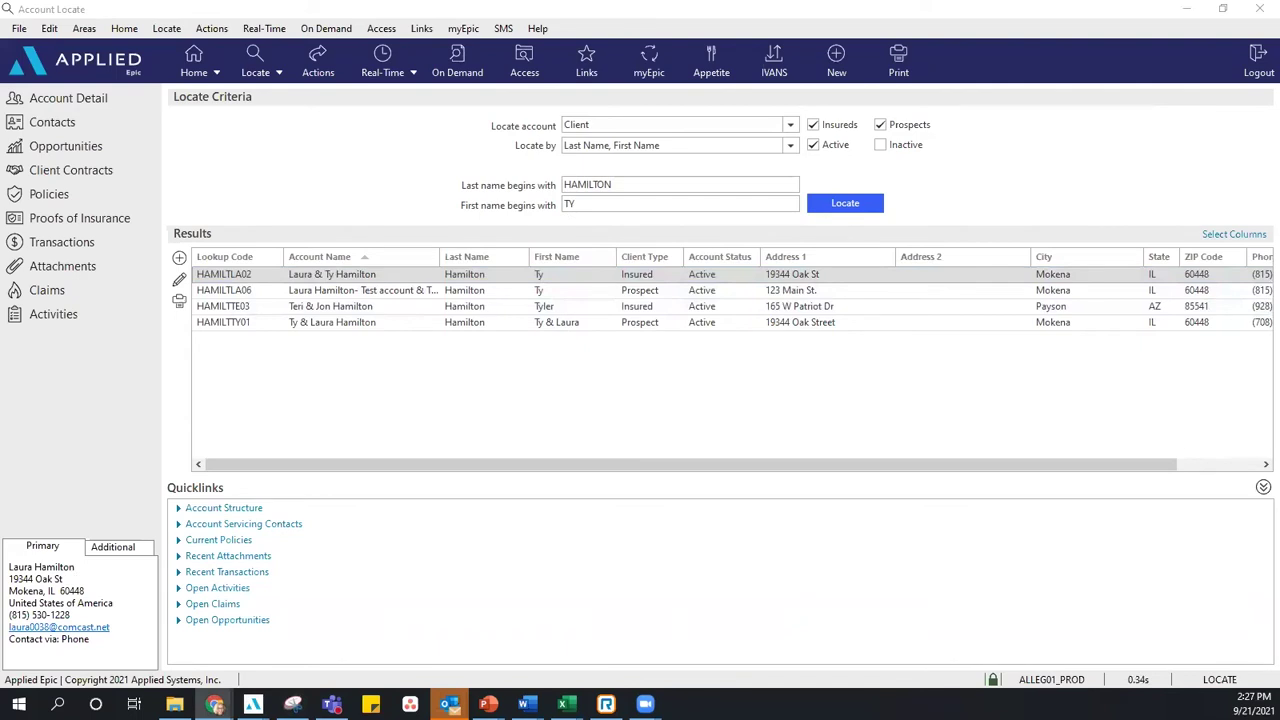
pyautogui.click(292, 704)
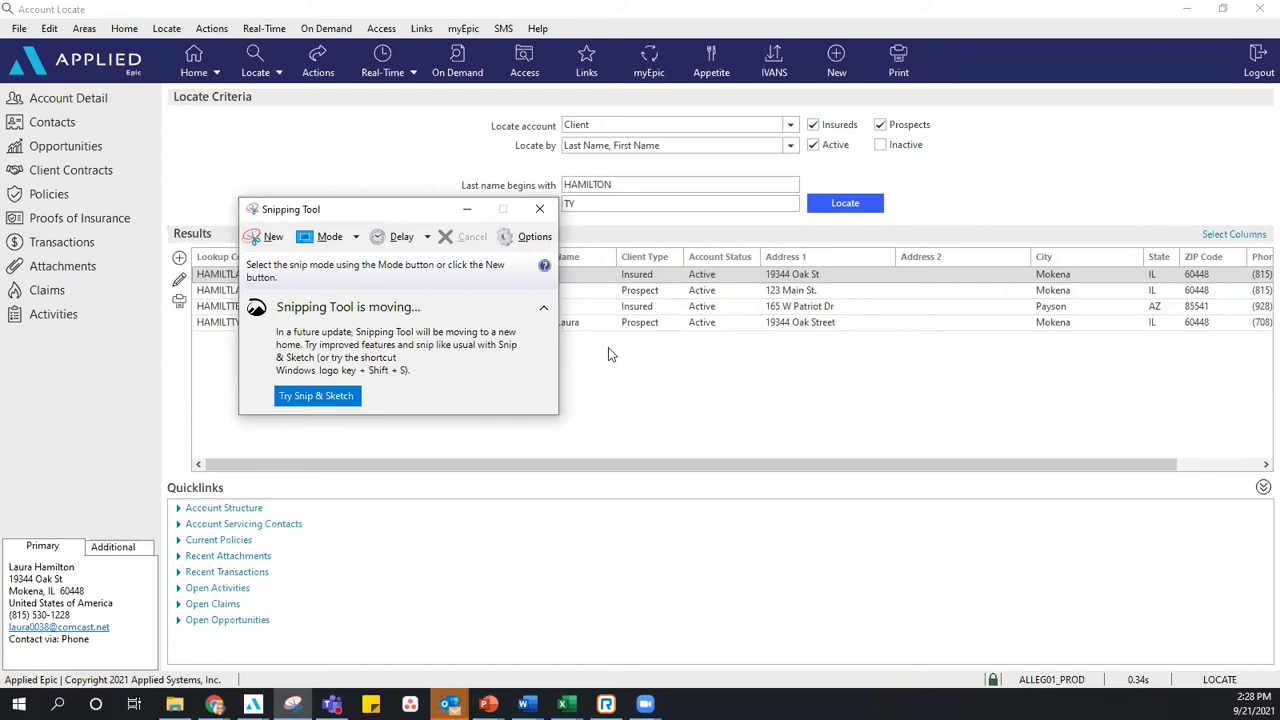
pyautogui.click(329, 404)
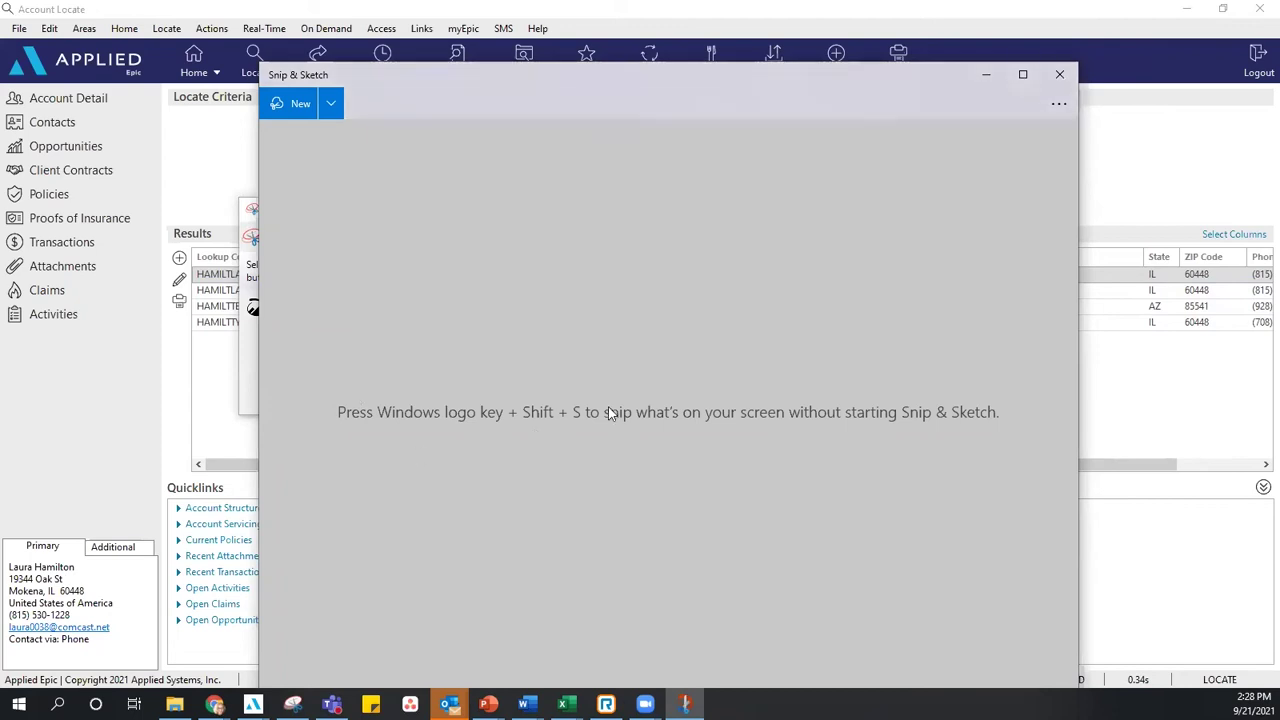
# Capture a new snip of the Locate Criteria area, opening and closing Share without sharing
pyautogui.click(280, 108)
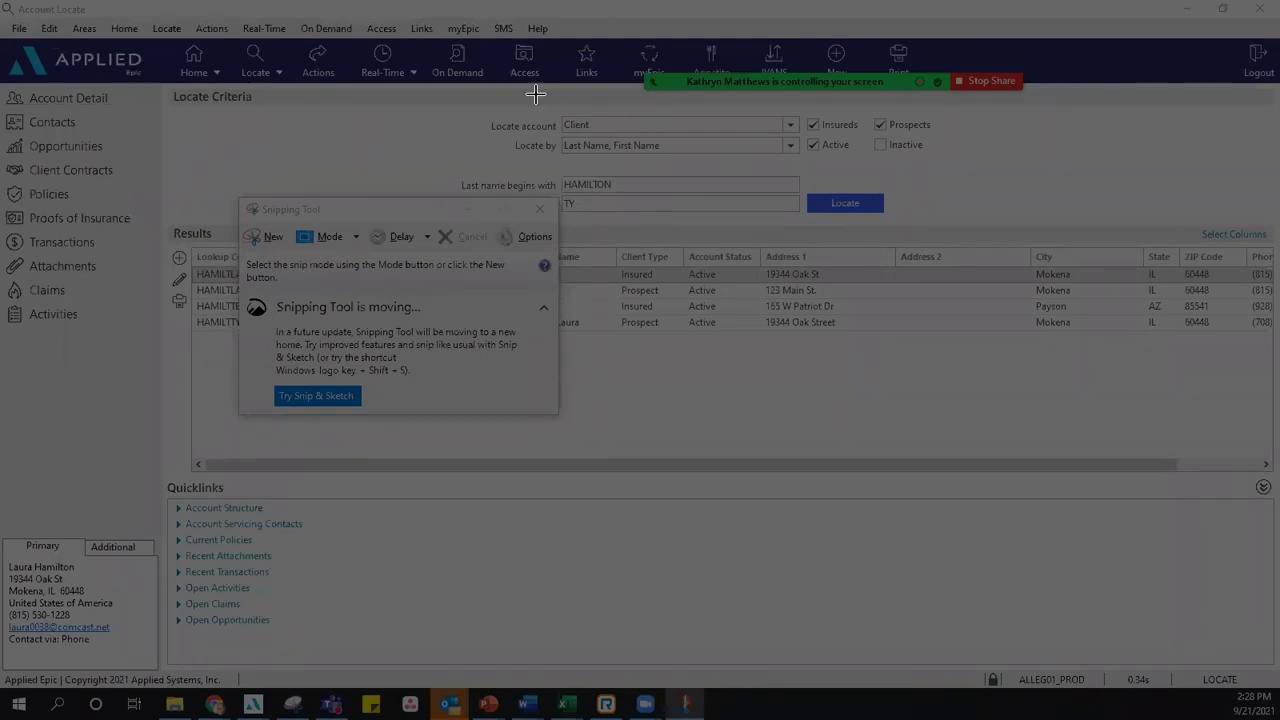
pyautogui.moveTo(530, 90); pyautogui.dragTo(961, 234)
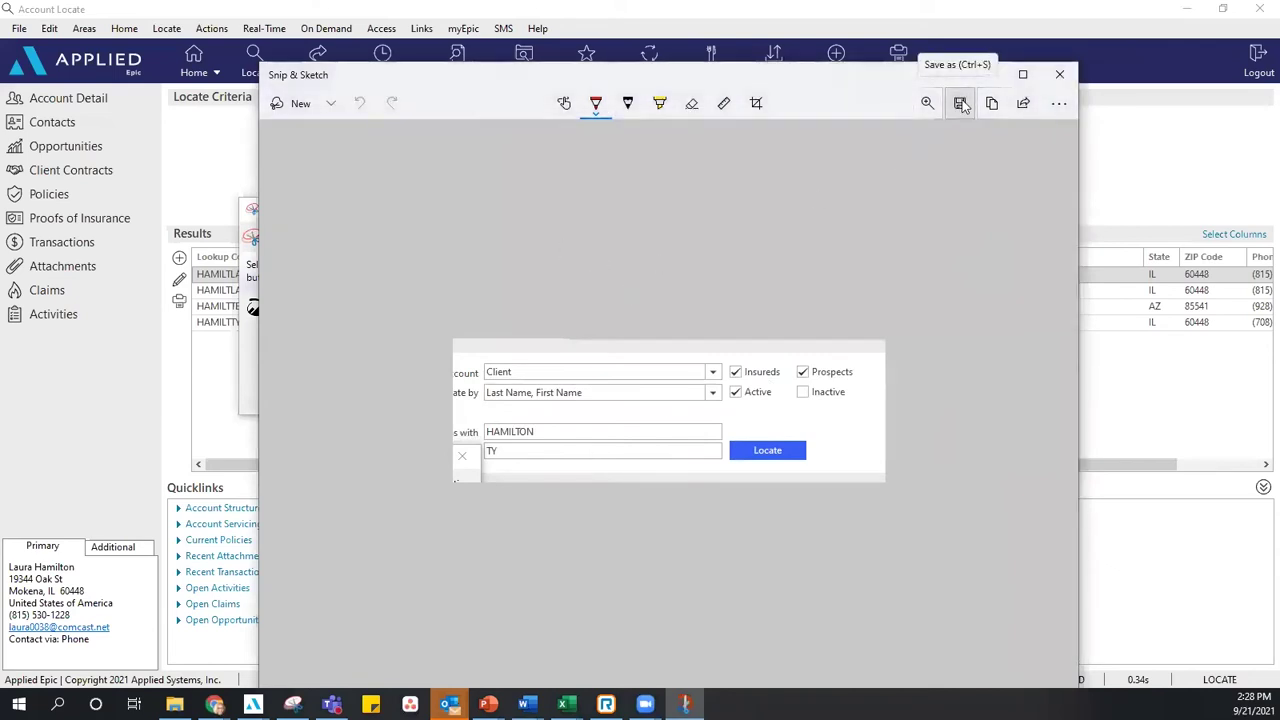
pyautogui.click(1023, 104)
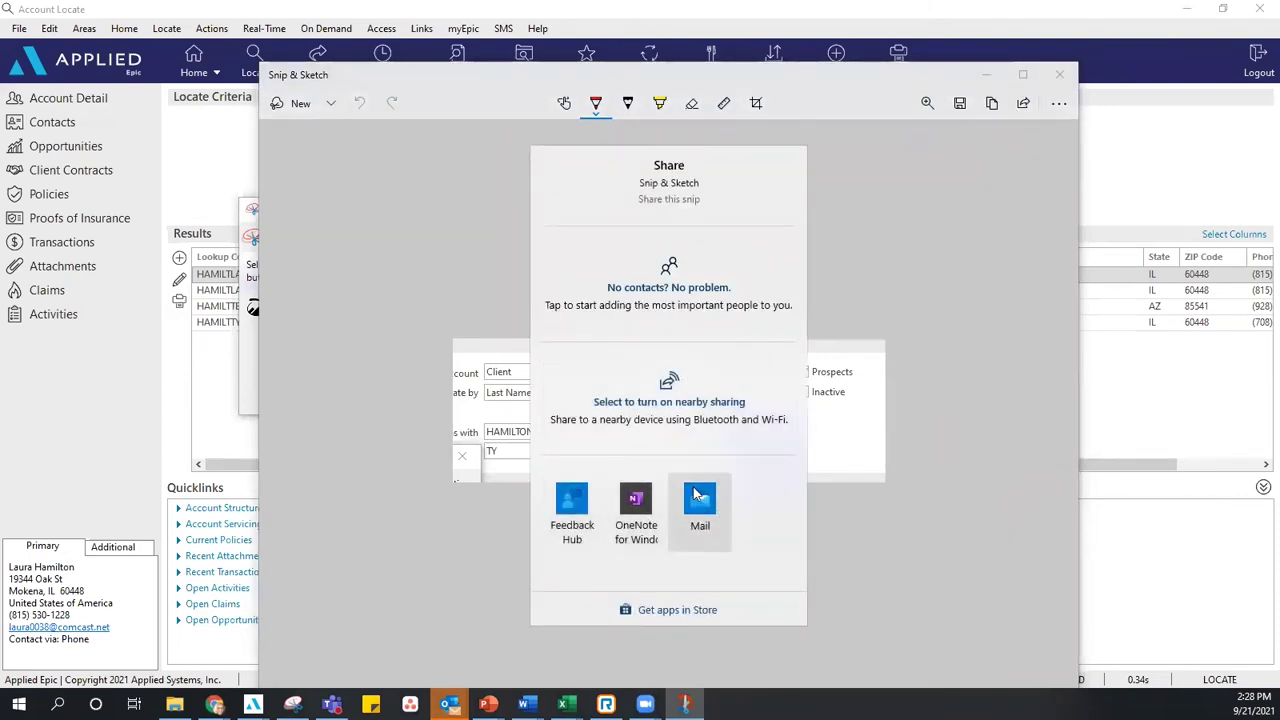
pyautogui.click(946, 205)
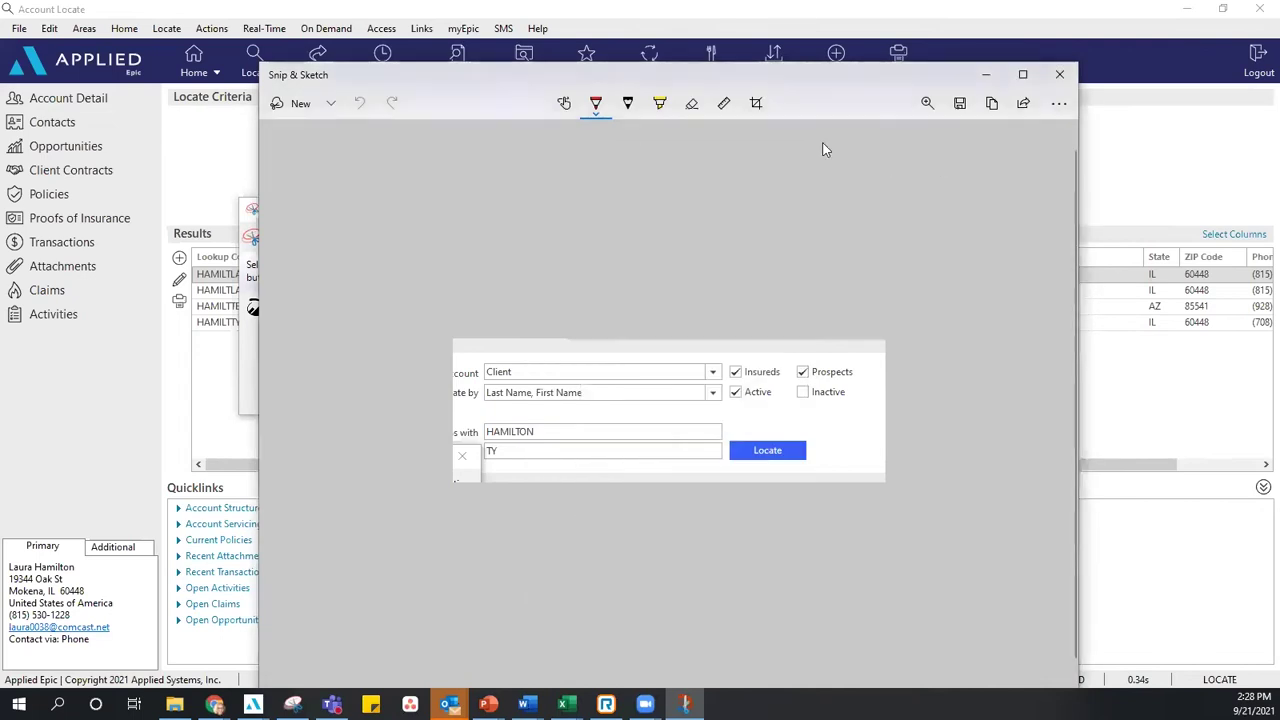
# Highlight the Inactive checkbox in yellow, then close Snip & Sketch and Snipping Tool
pyautogui.click(657, 102)
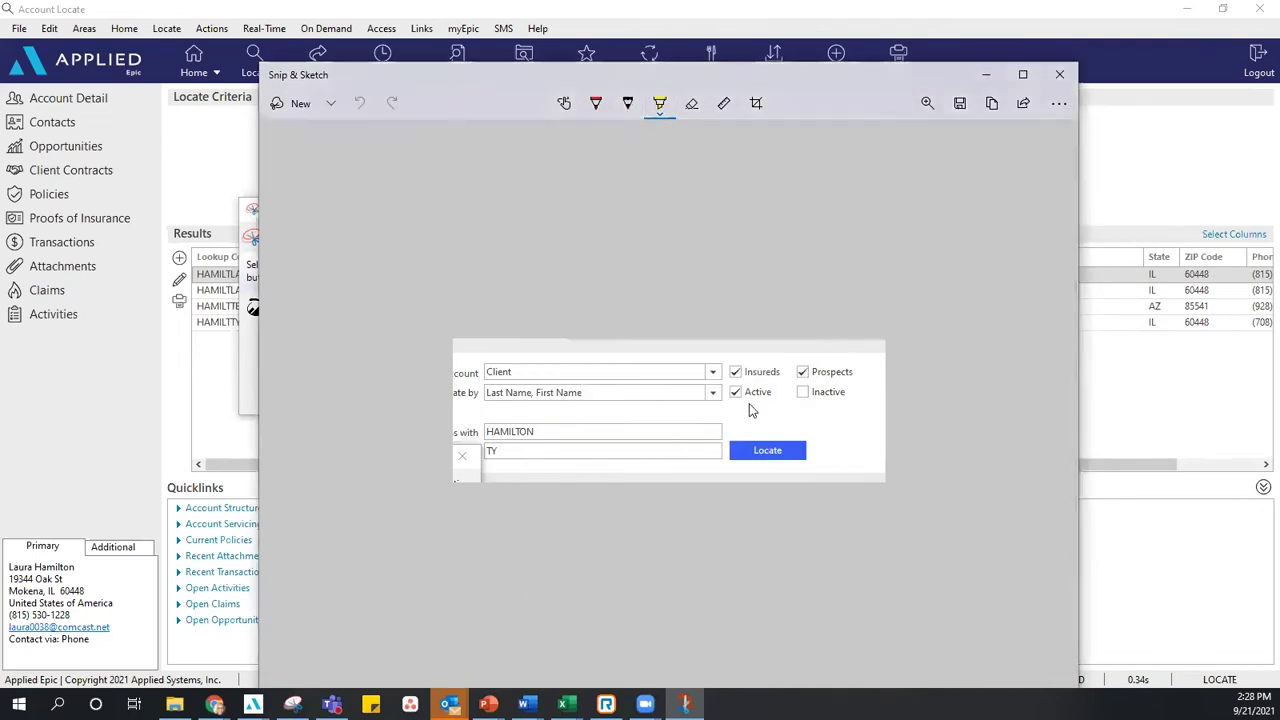
pyautogui.moveTo(788, 392); pyautogui.dragTo(845, 391)
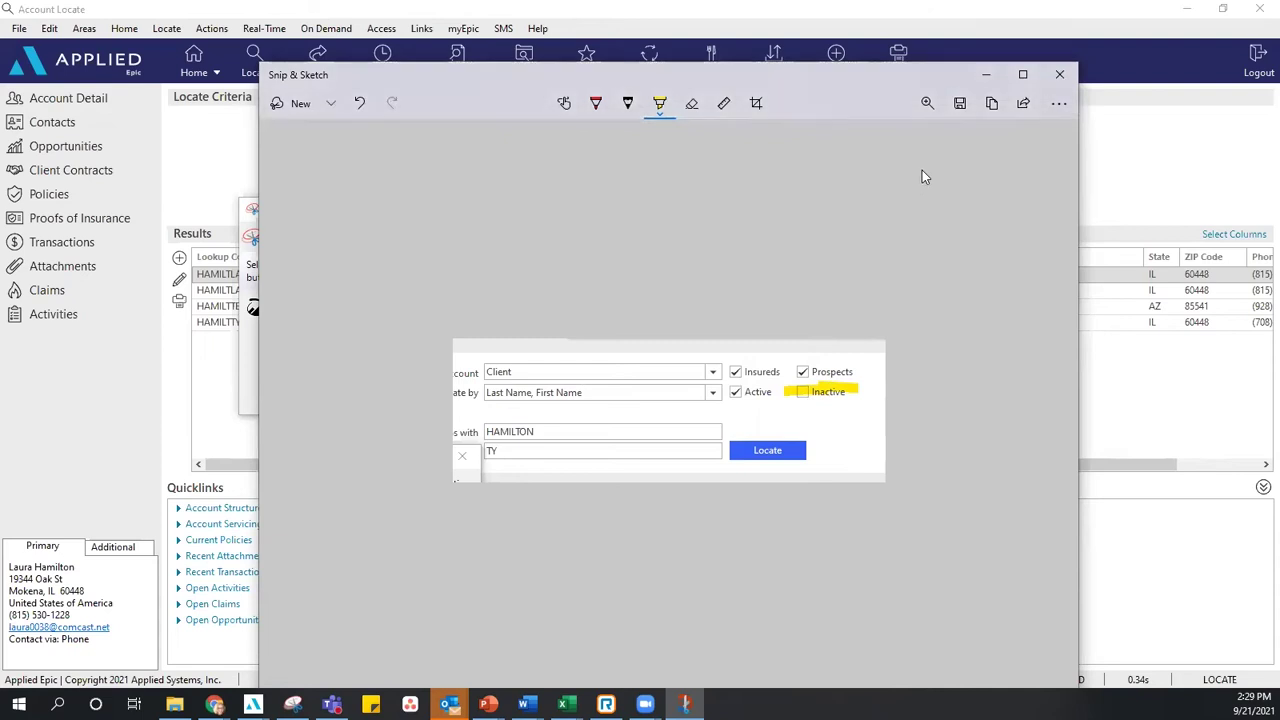
pyautogui.click(1060, 74)
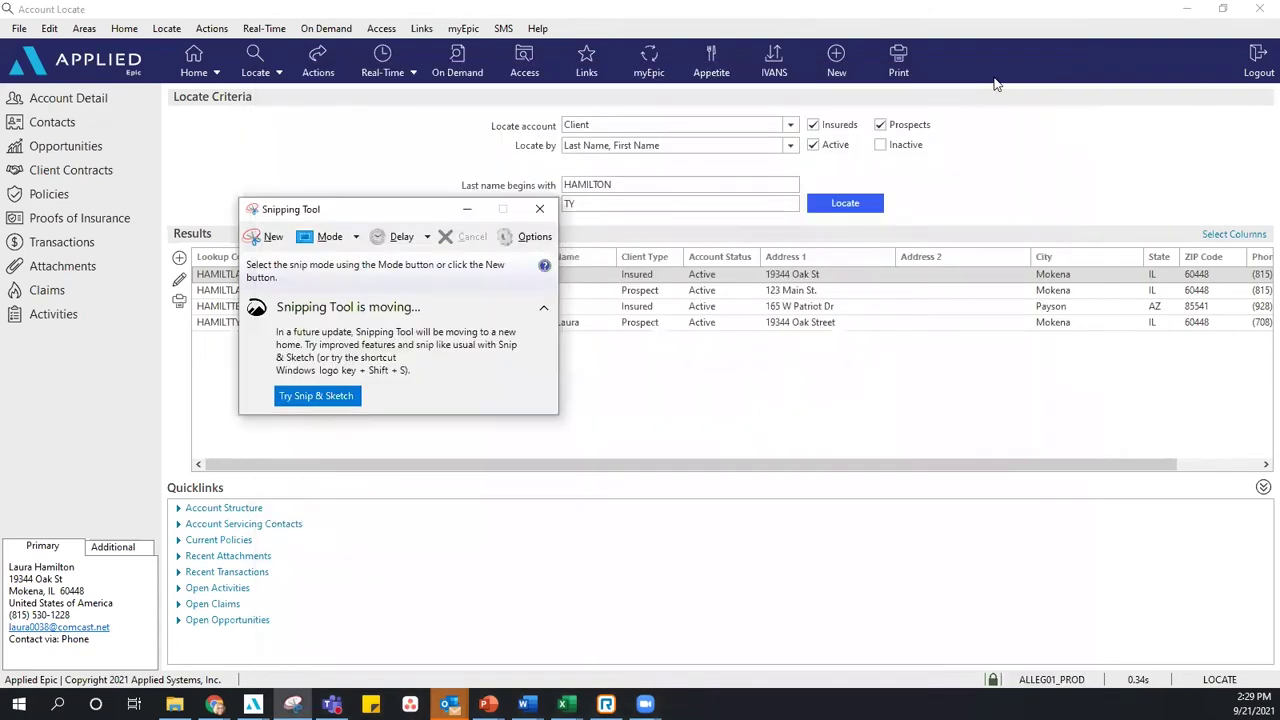
pyautogui.click(540, 209)
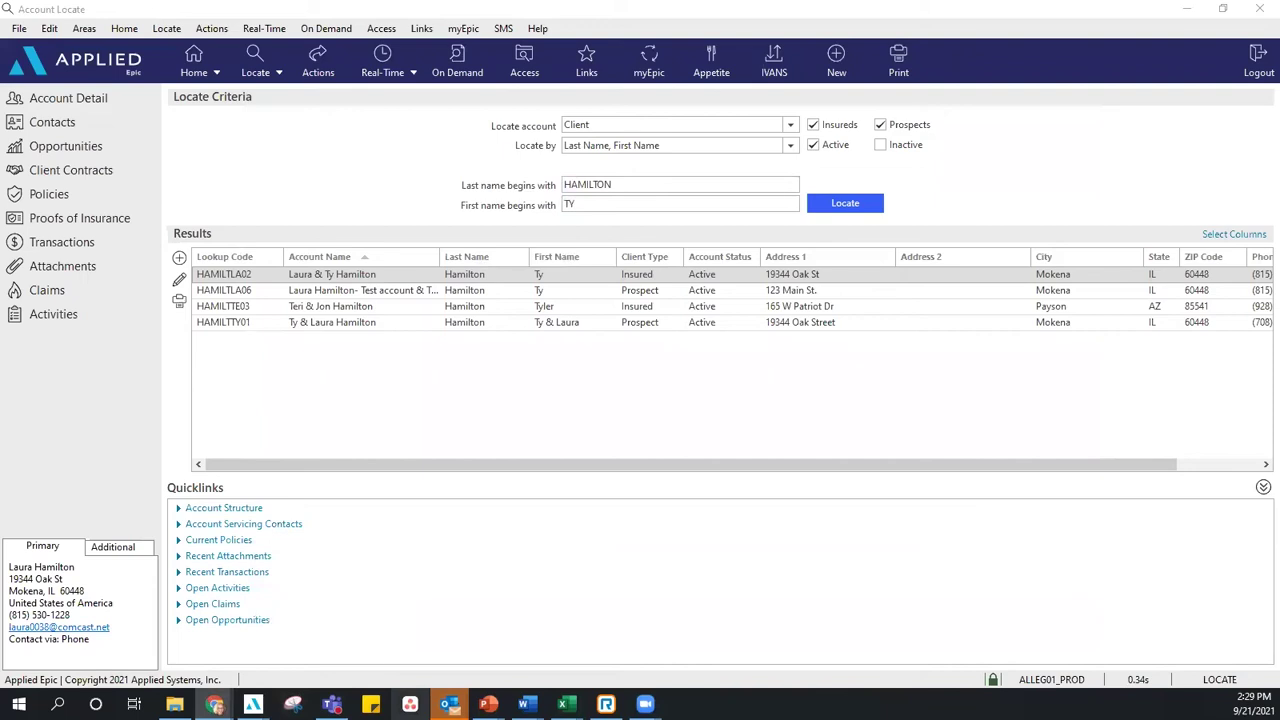
# Launch Snipping Tool by searching 'snip', then return to Epic's Account Locate window
pyautogui.moveTo(253, 704)
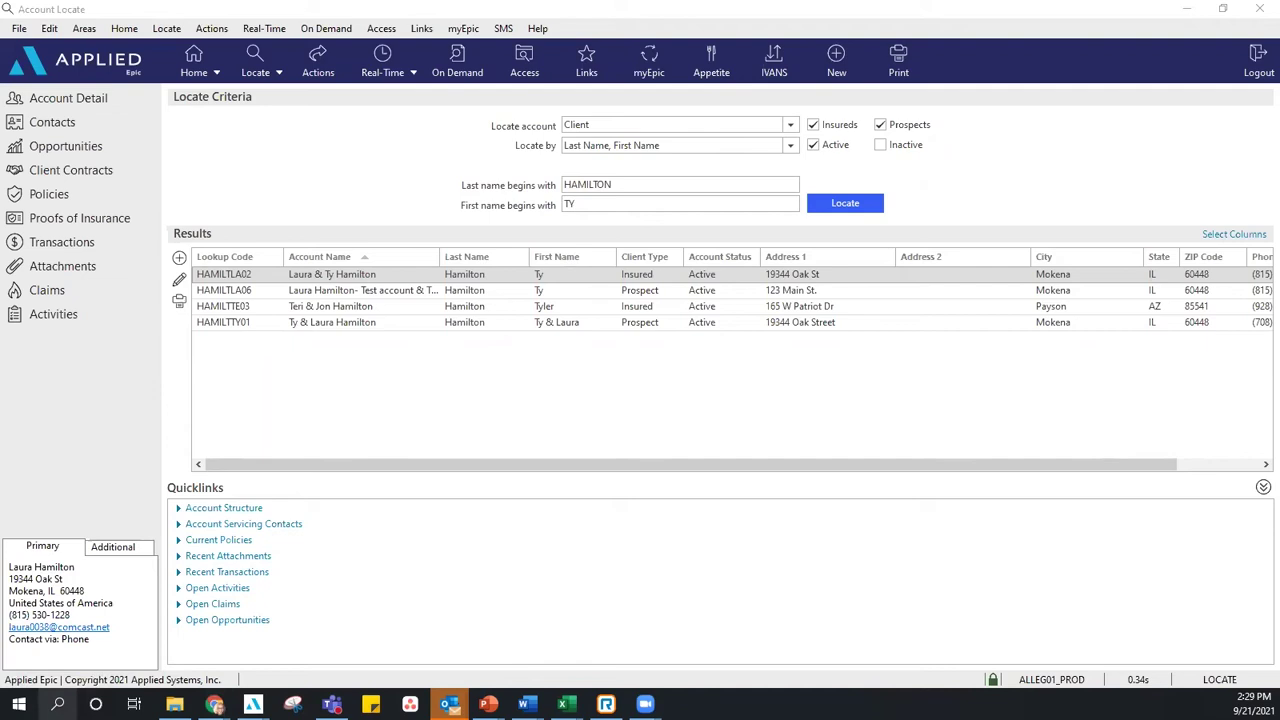
pyautogui.click(57, 704)
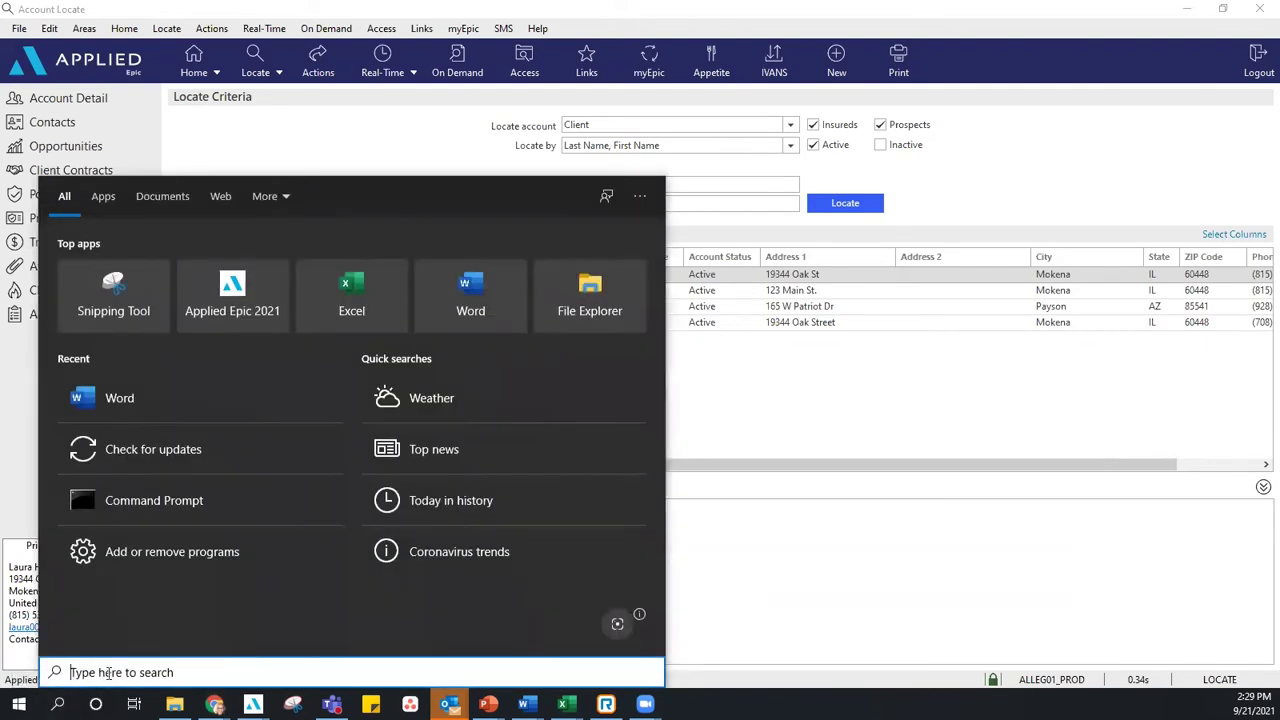
pyautogui.write('snip')
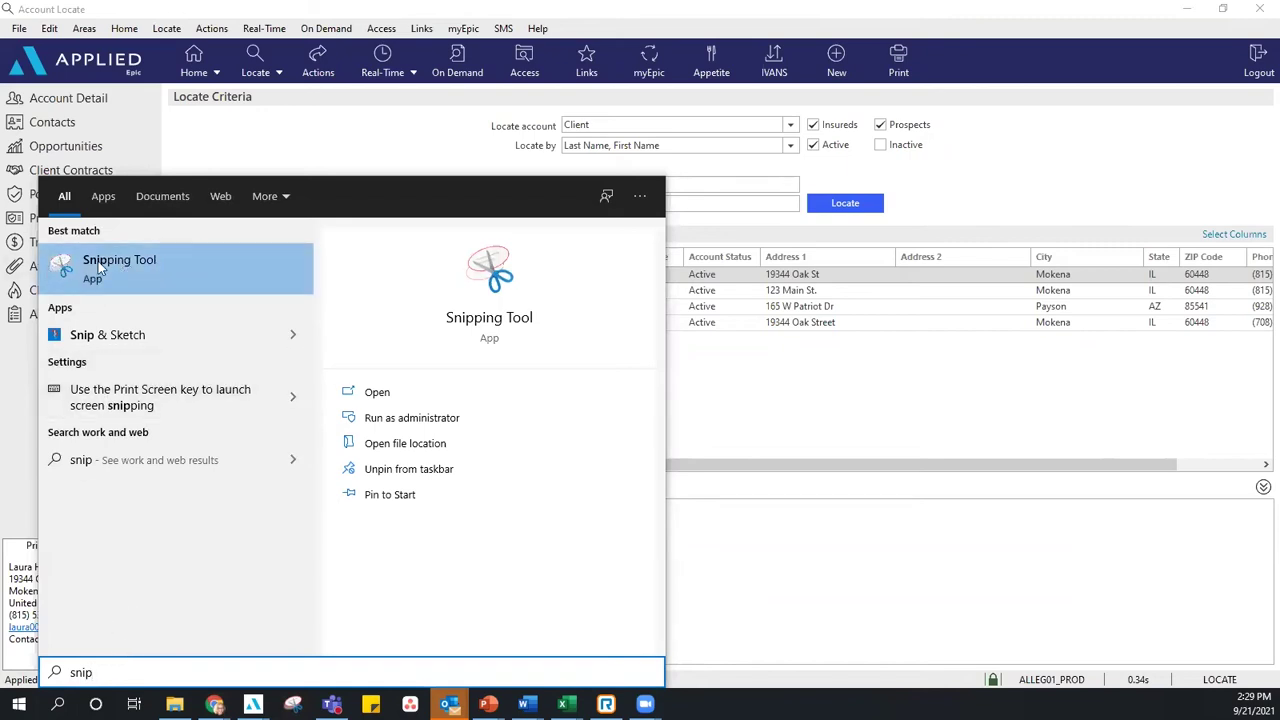
pyautogui.click(154, 266)
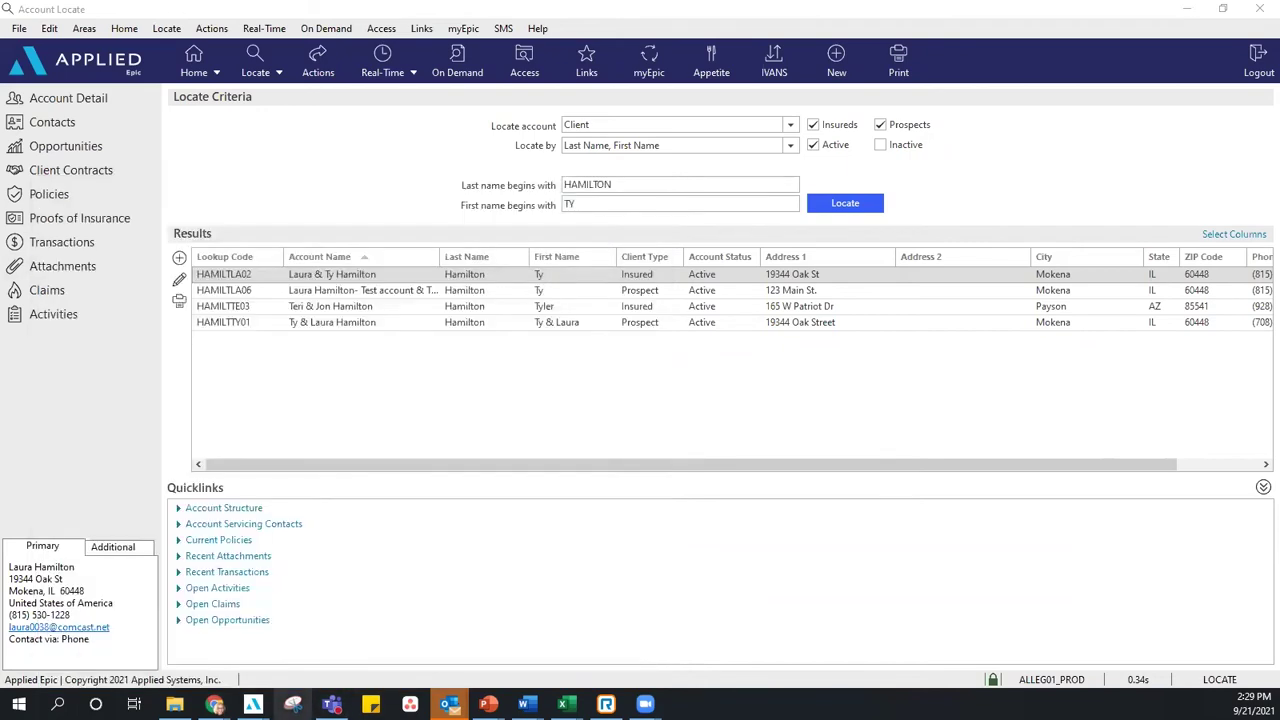
pyautogui.rightClick(293, 704)
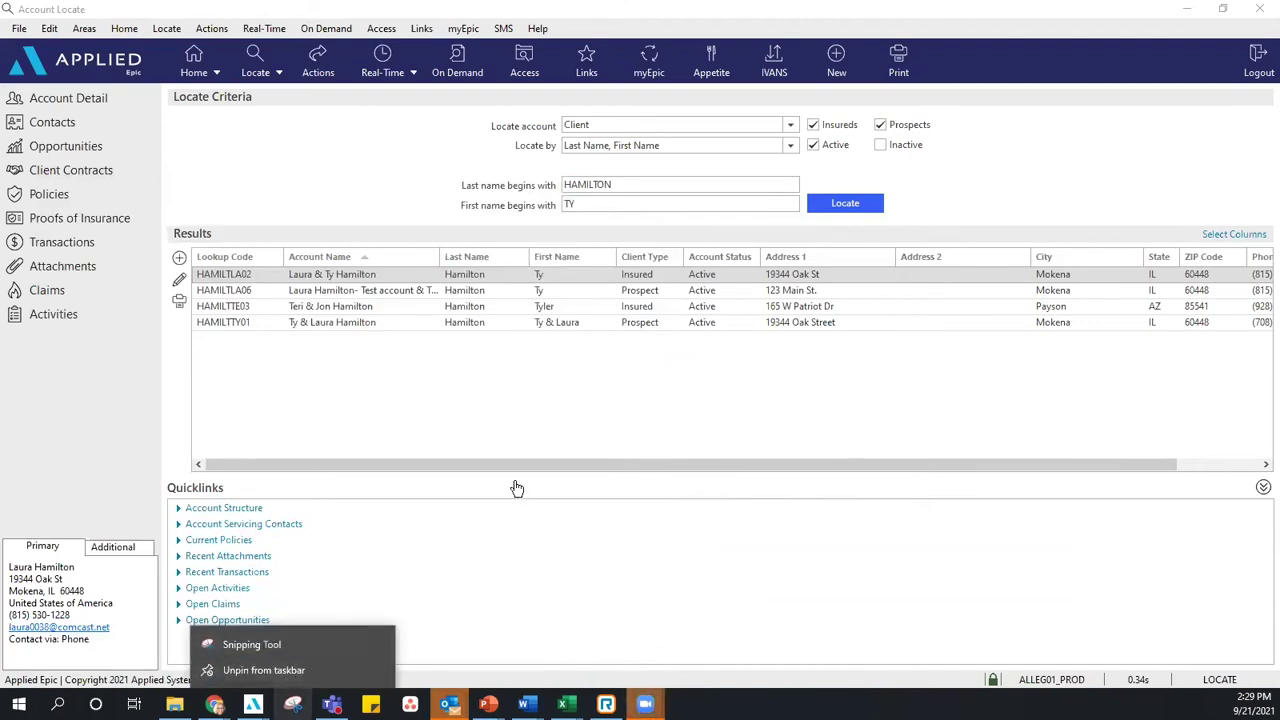
pyautogui.click(535, 442)
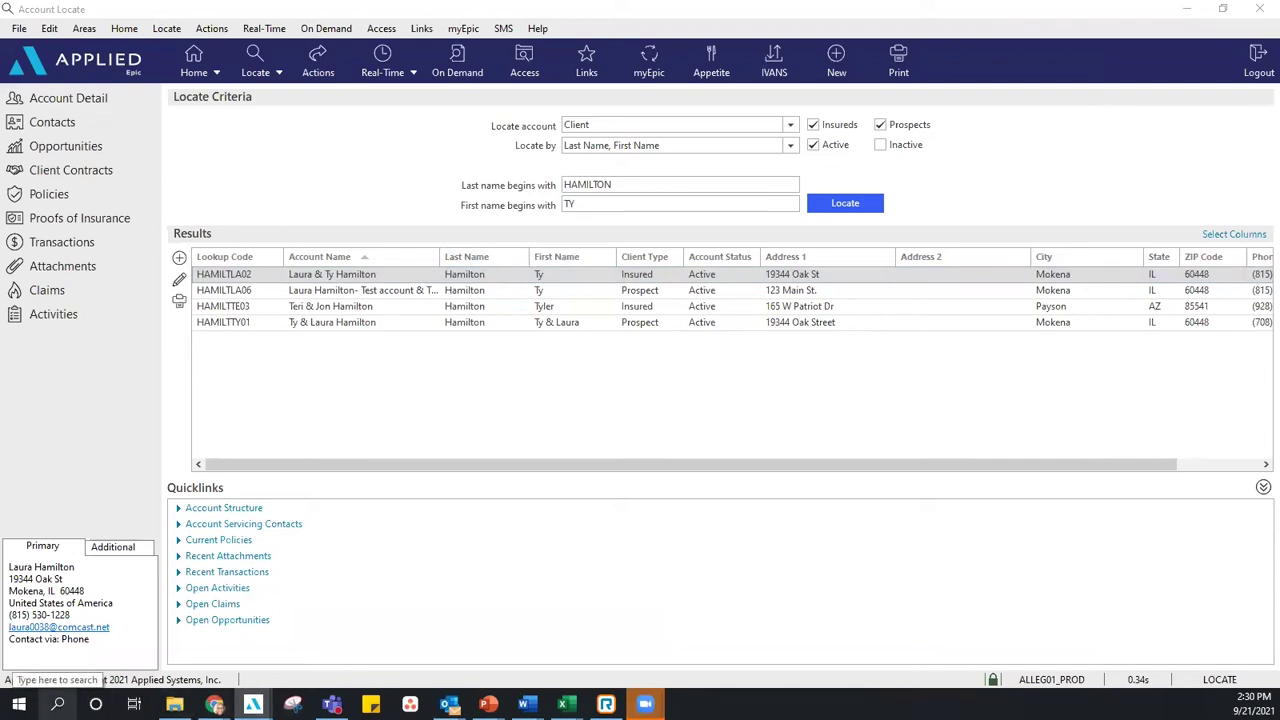
# Search Windows for 'snip' and dismiss the results without launching anything
pyautogui.click(57, 704)
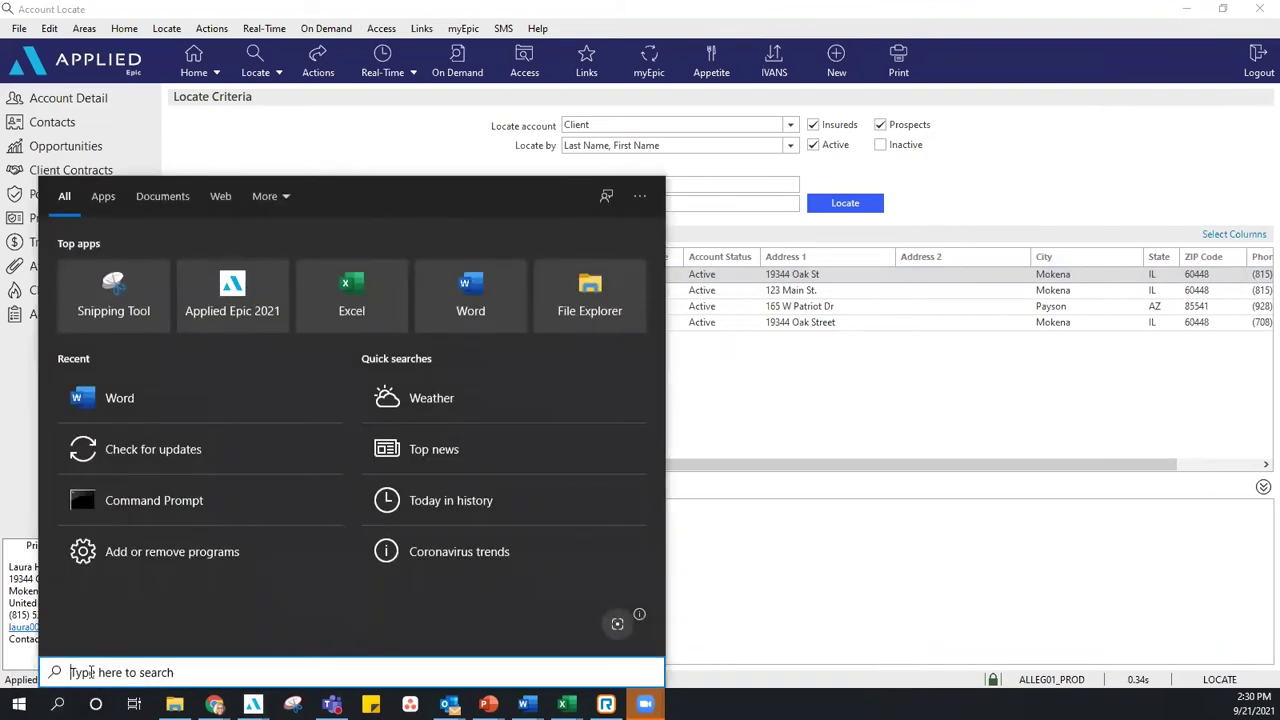
pyautogui.write('snip')
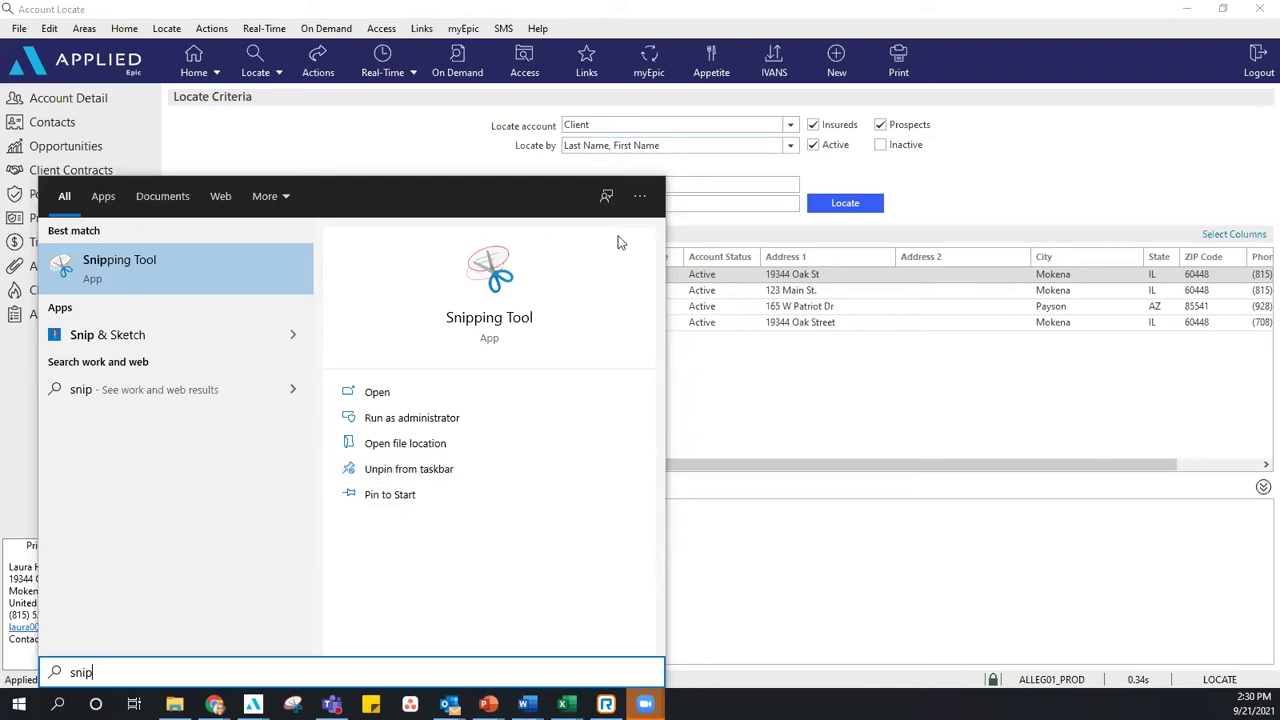
pyautogui.click(733, 368)
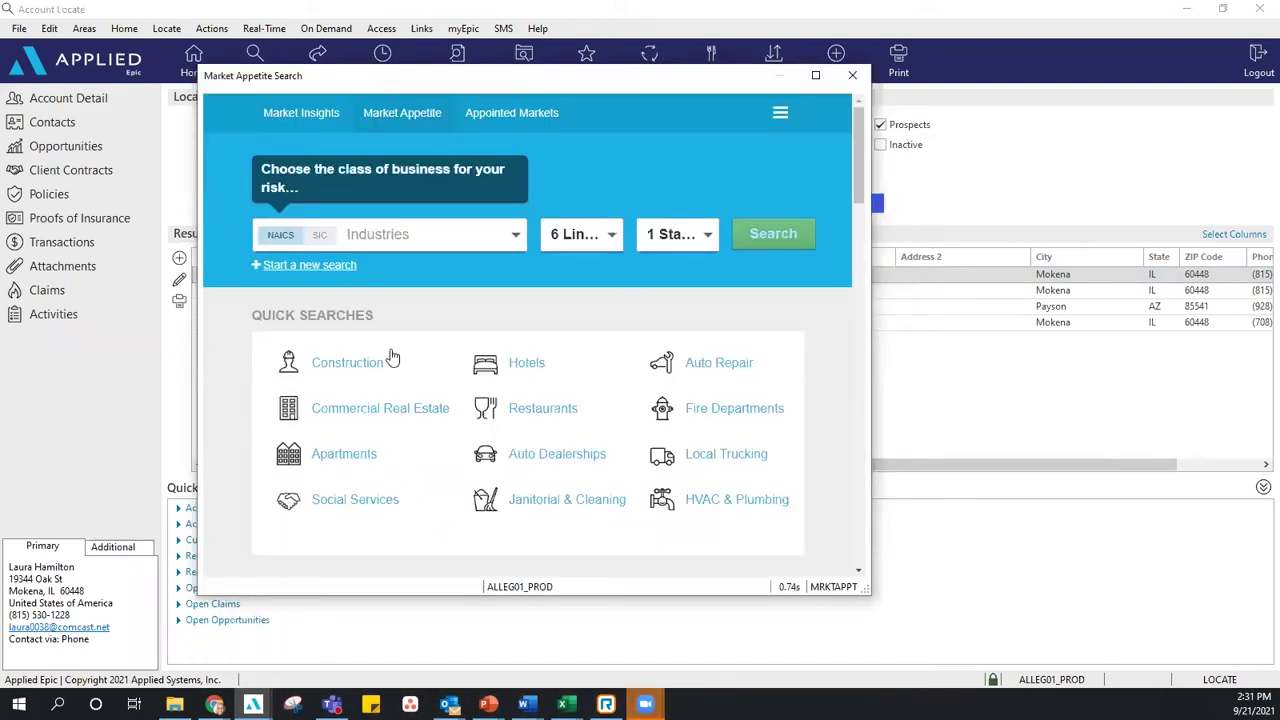
# Search industries for 'concrete' and choose 238110 Poured Concrete as the class of business
pyautogui.click(423, 239)
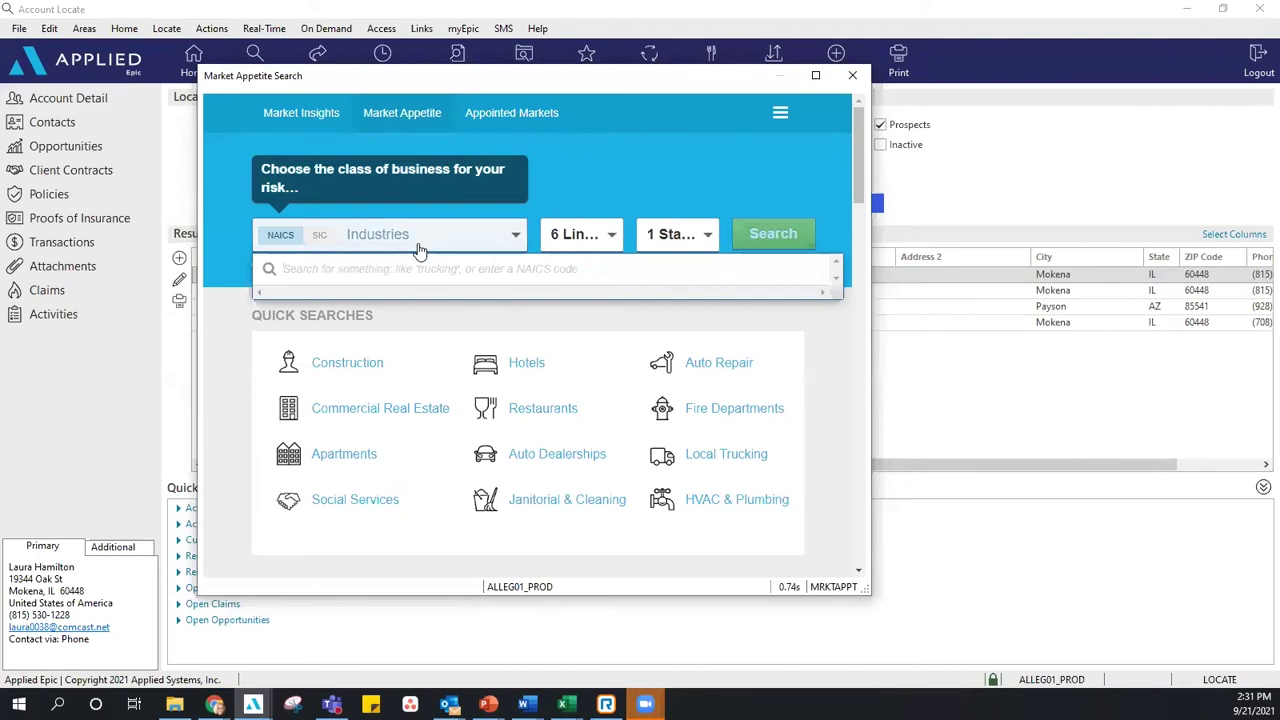
pyautogui.write('concrete')
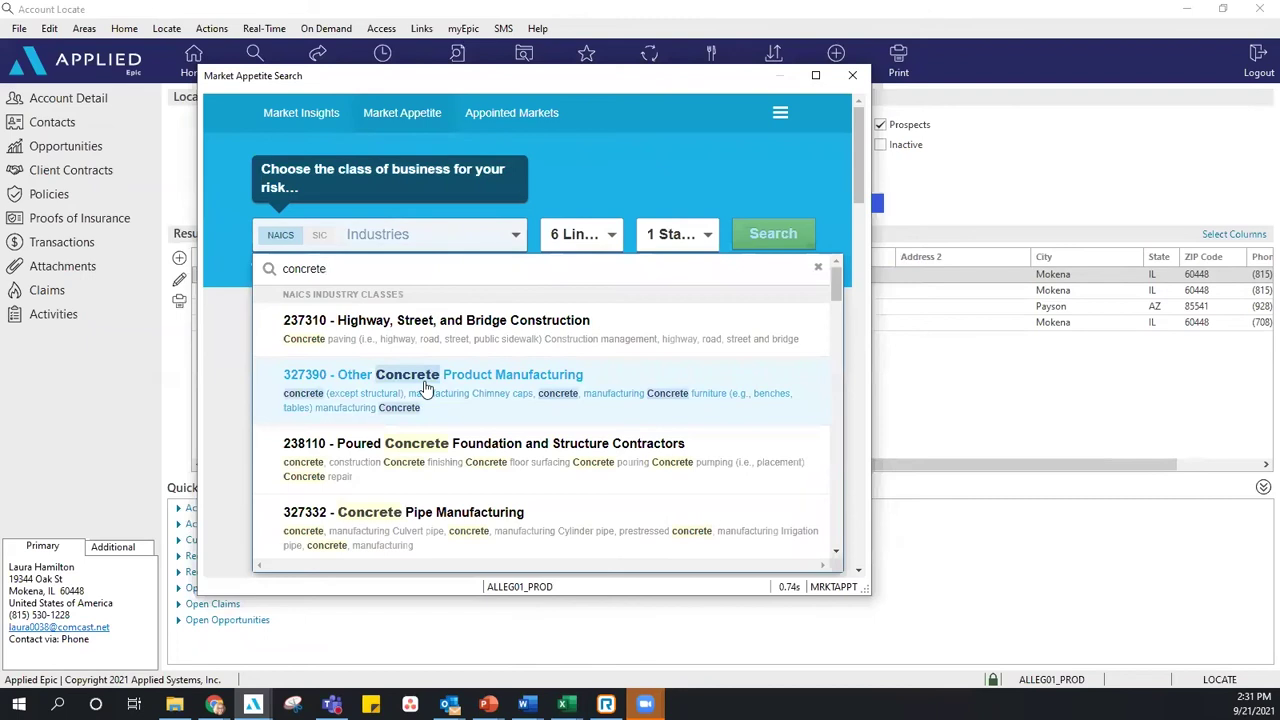
pyautogui.click(414, 451)
# Replace Illinois with a different operating state and run the market appetite search
pyautogui.click(695, 243)
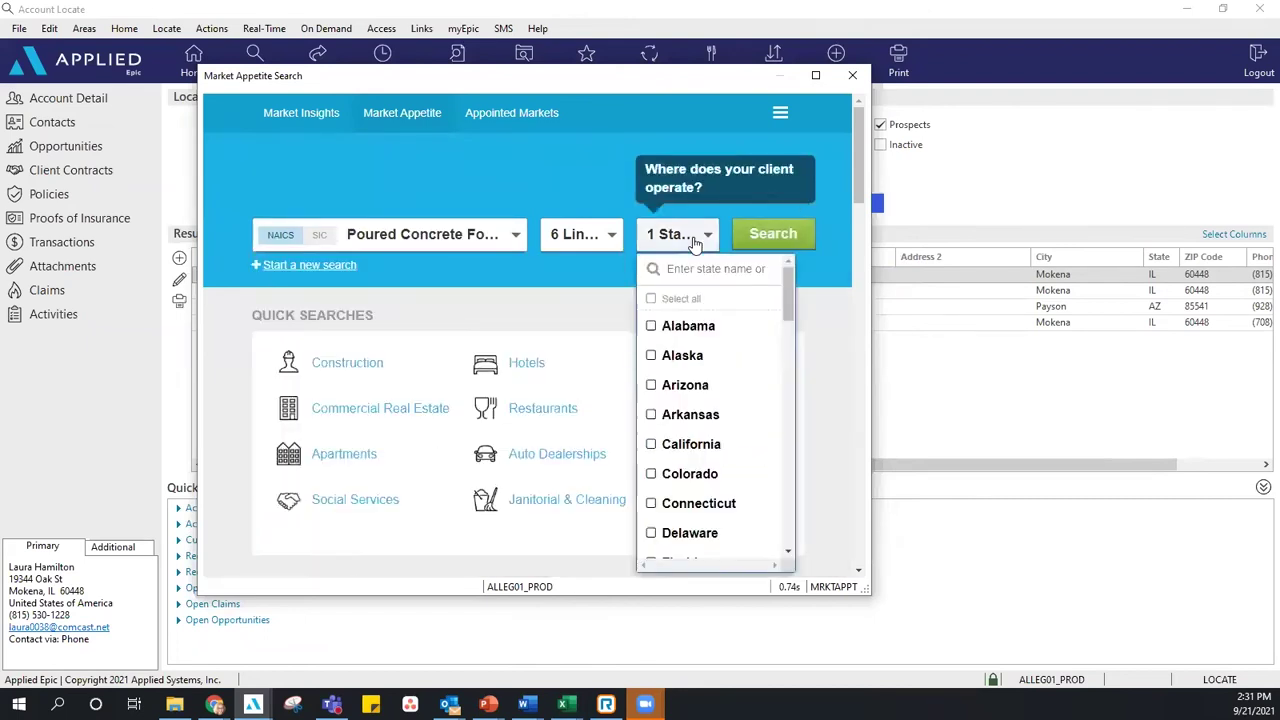
pyautogui.scroll(-3, 680, 440)
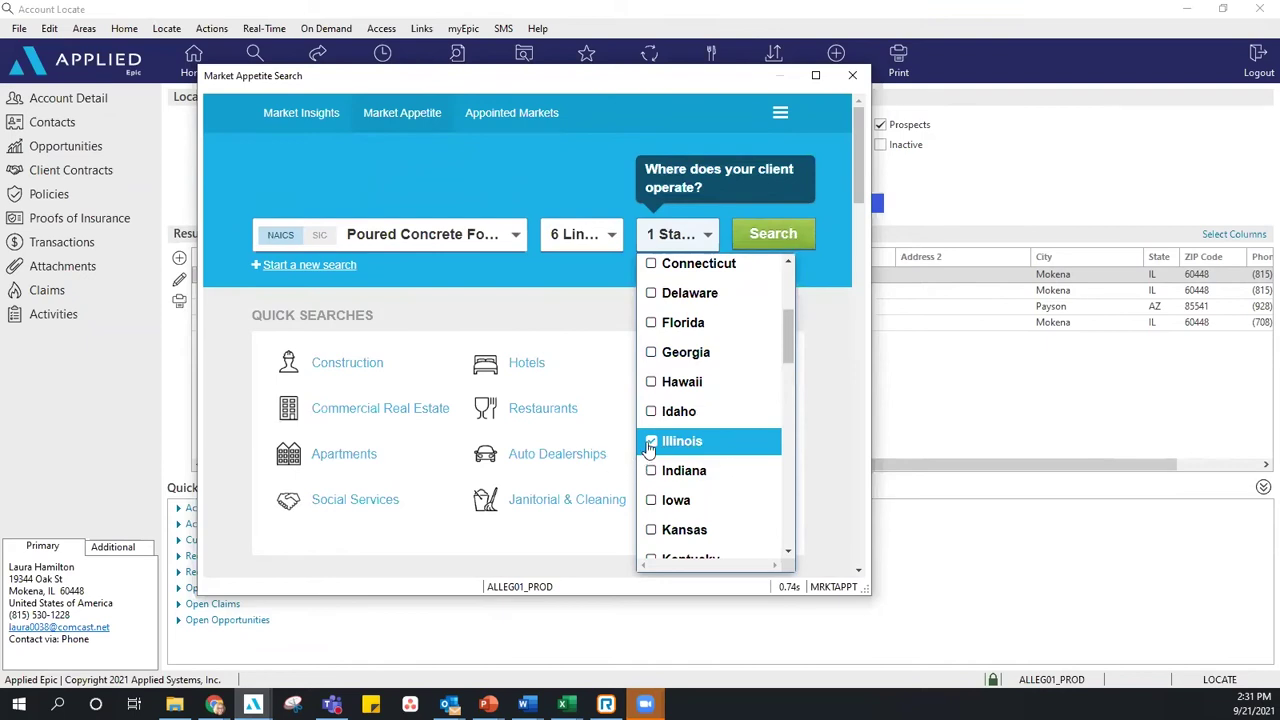
pyautogui.click(651, 443)
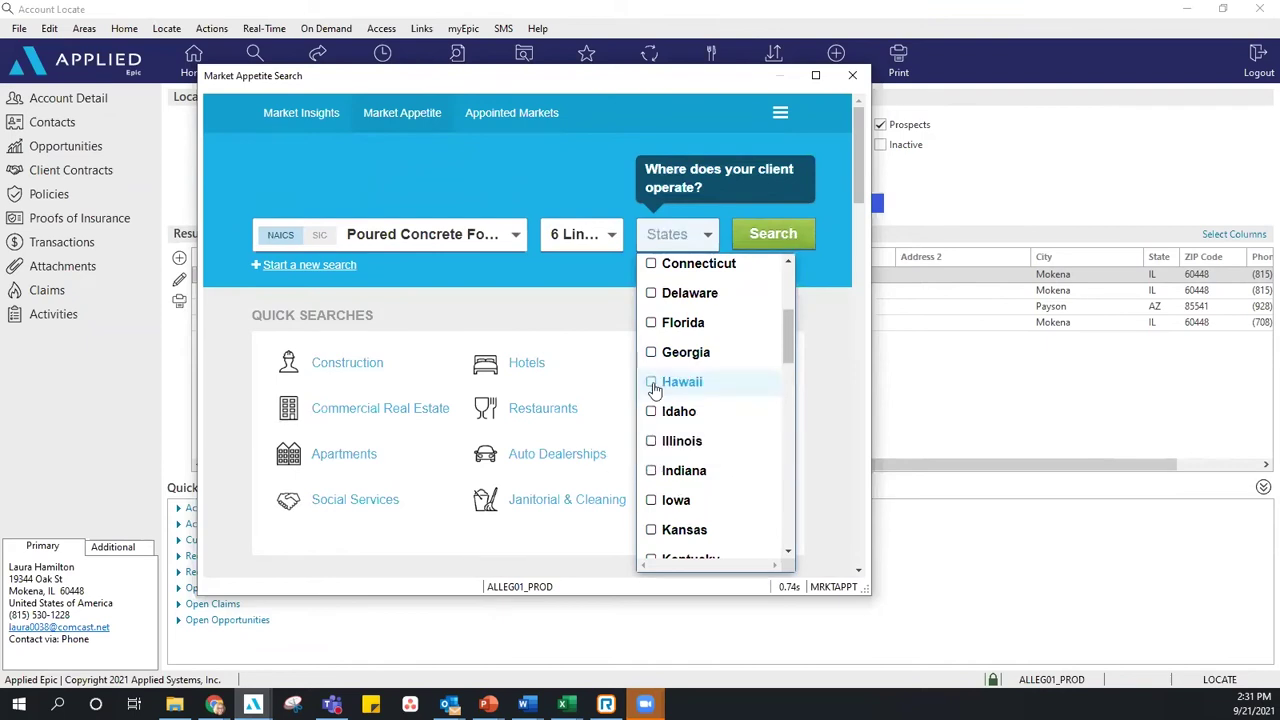
pyautogui.click(653, 354)
pyautogui.click(757, 240)
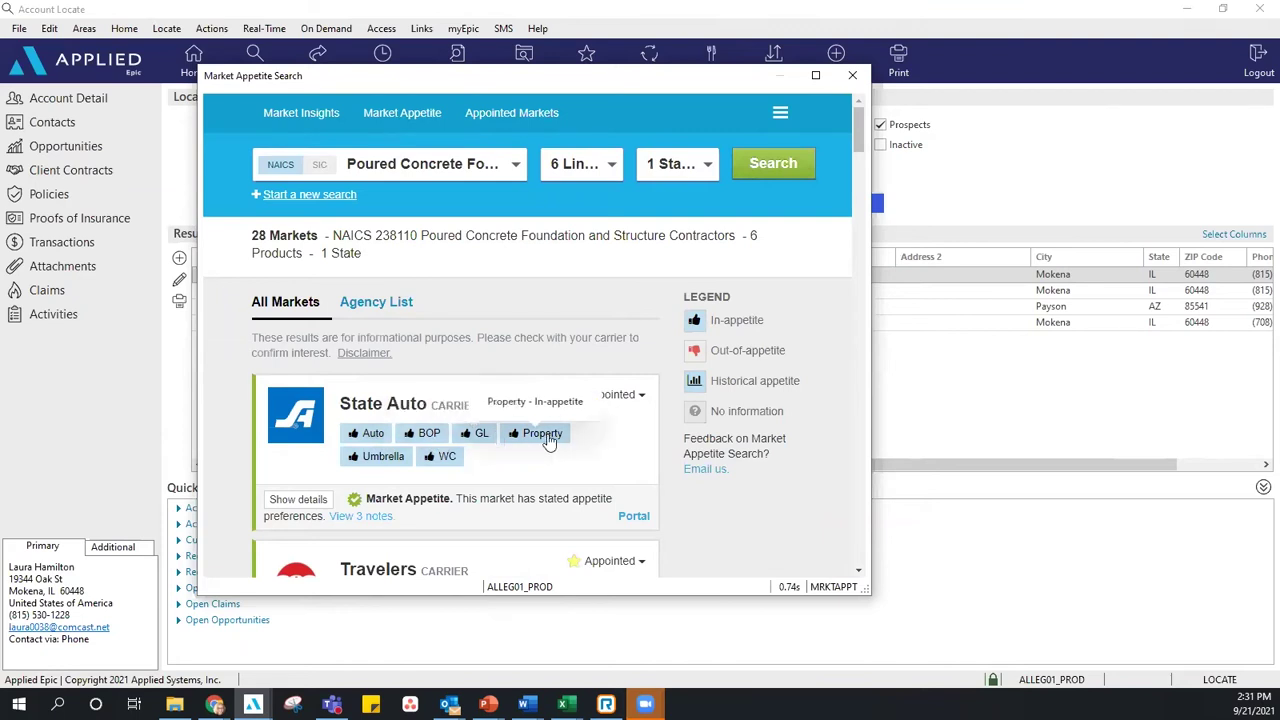
# Scroll the 28 results and remove State Auto's Appointed label
pyautogui.scroll(-3, 580, 451)
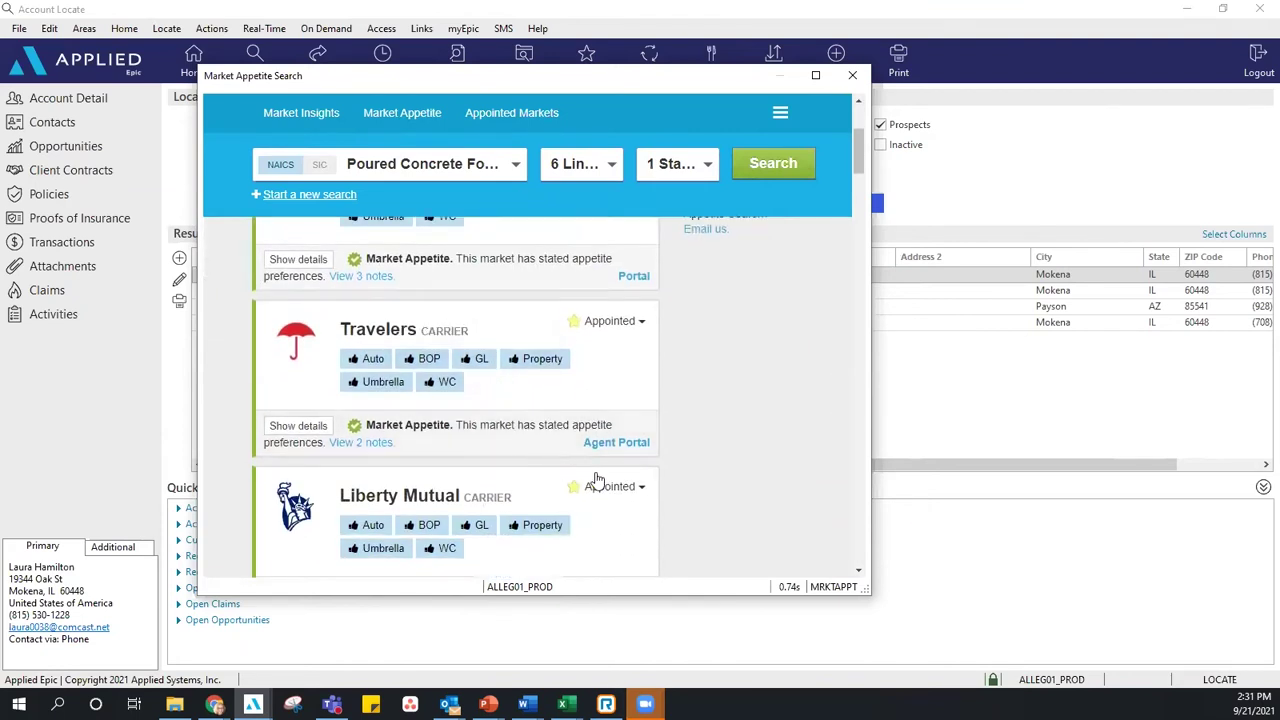
pyautogui.scroll(-3, 596, 480)
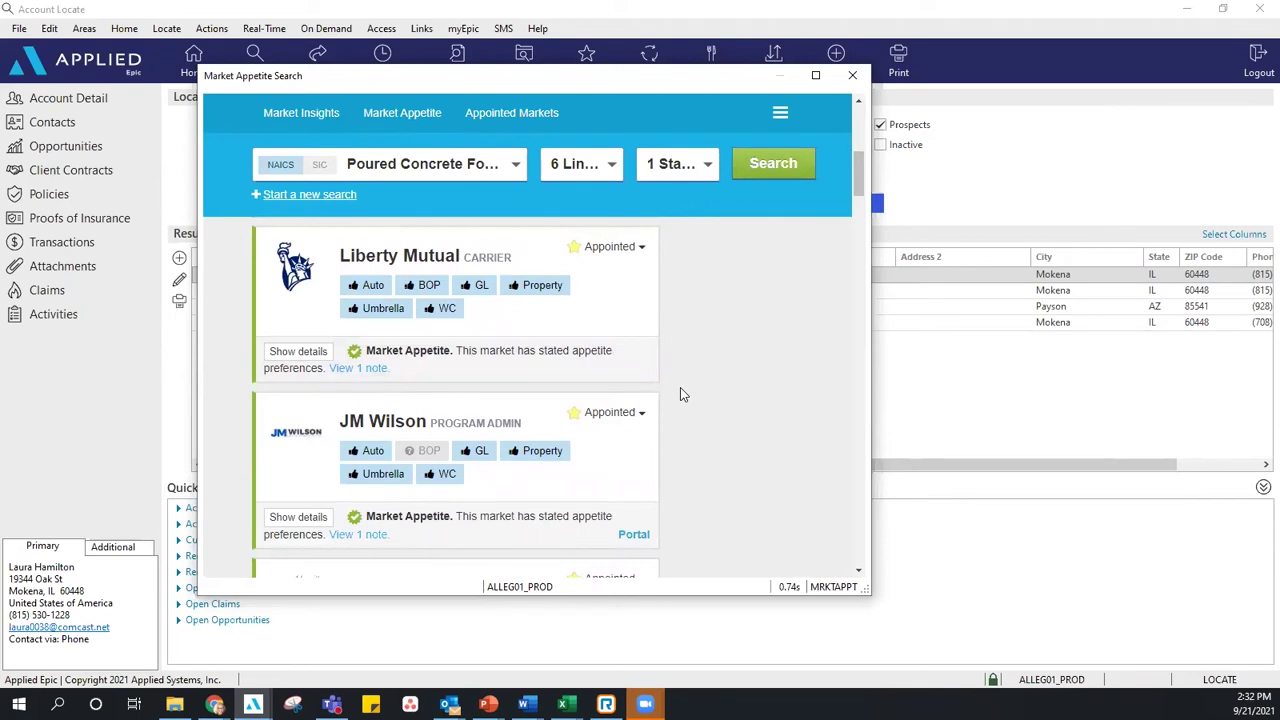
pyautogui.scroll(-3, 660, 398)
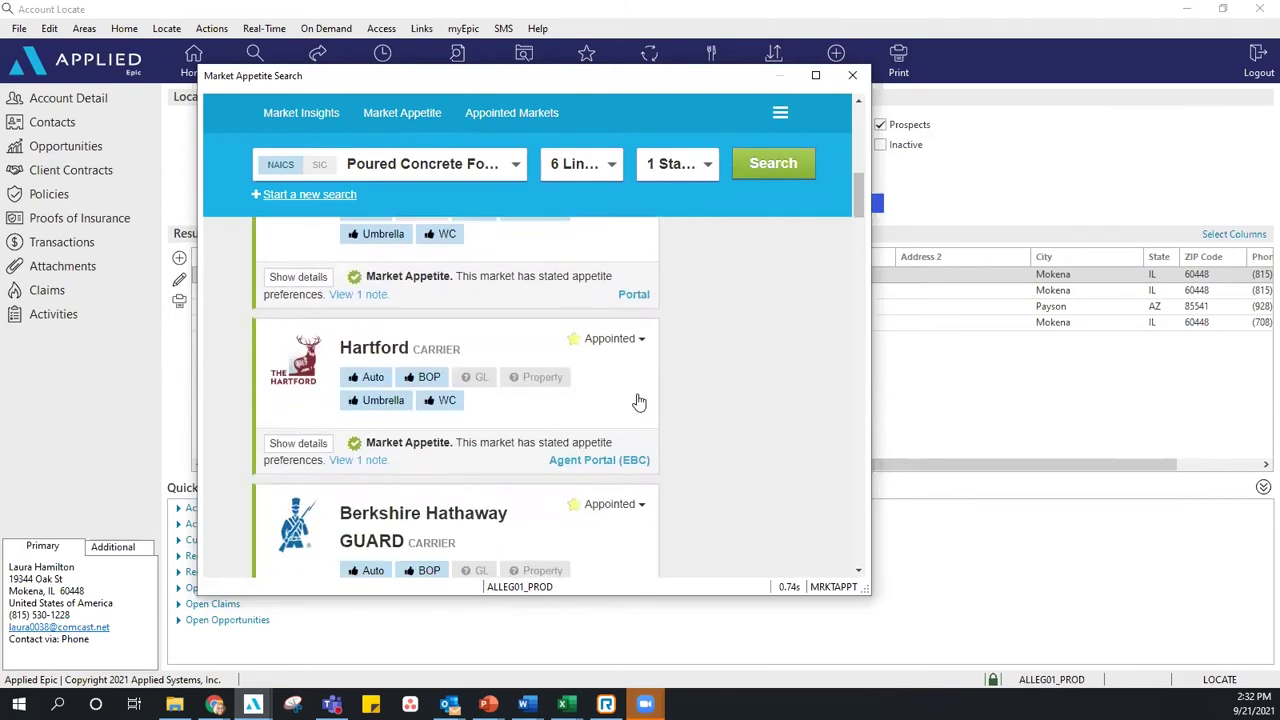
pyautogui.scroll(6, 639, 401)
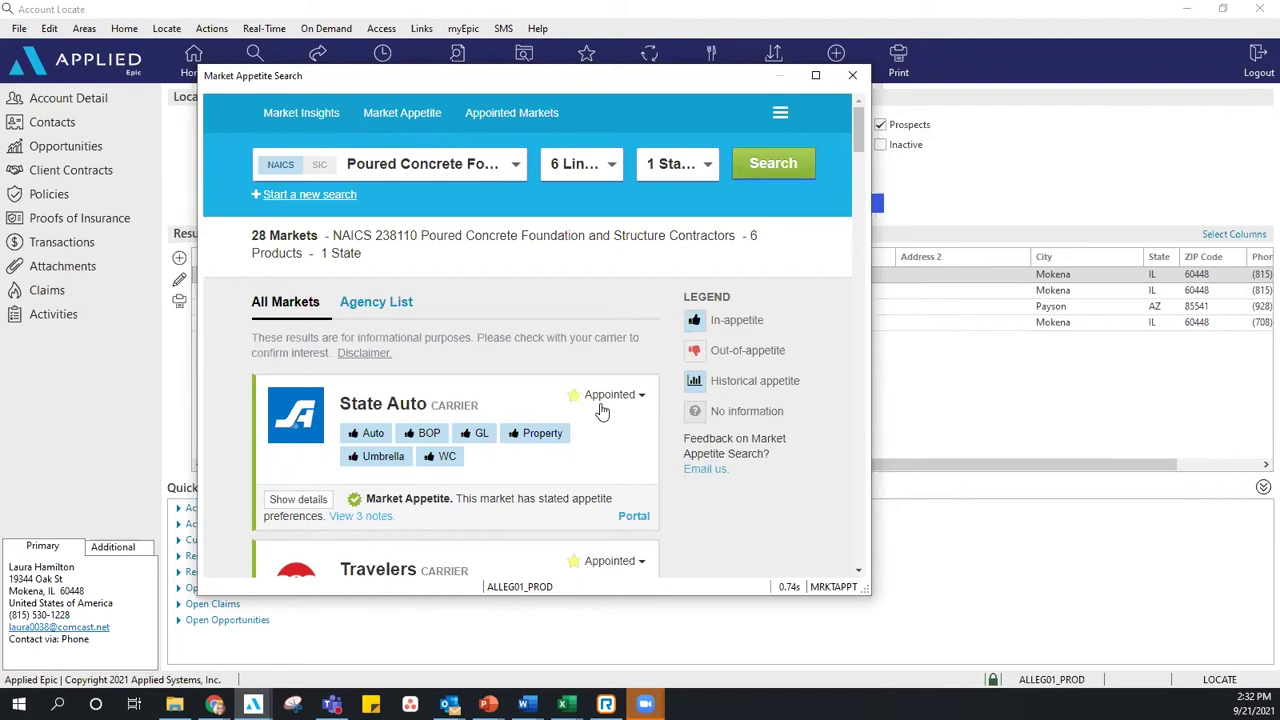
pyautogui.click(640, 398)
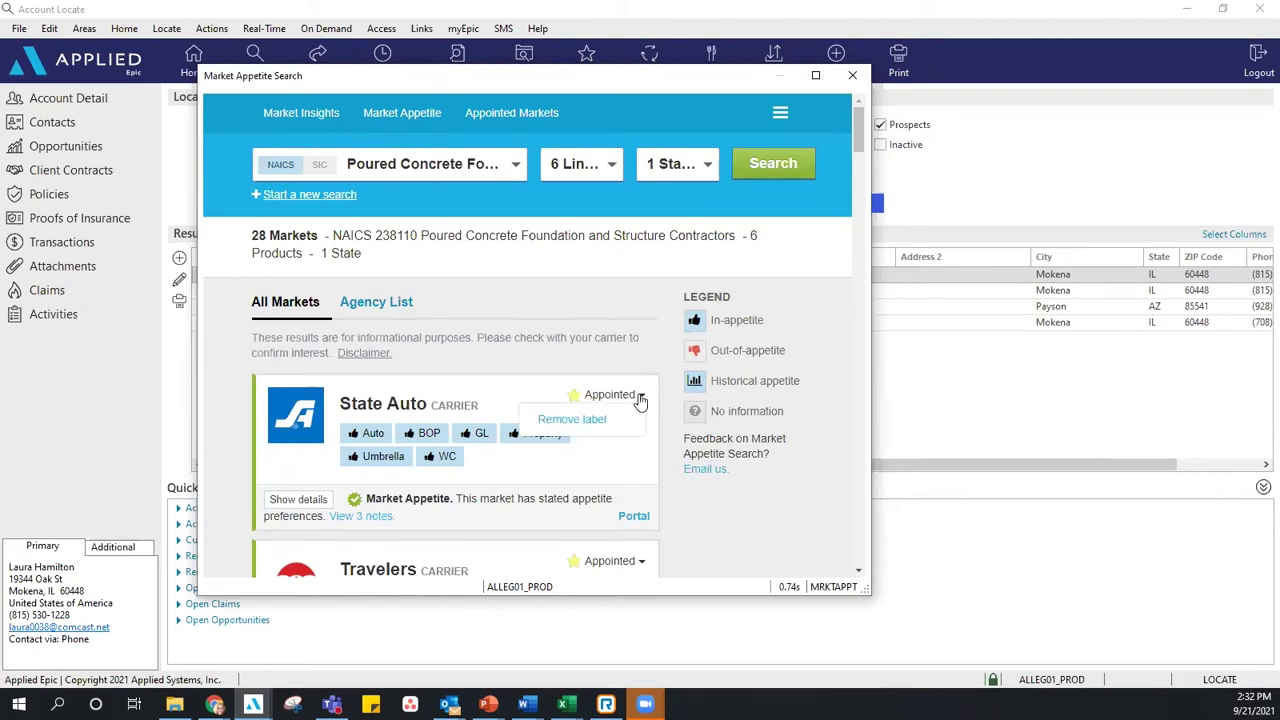
pyautogui.click(565, 420)
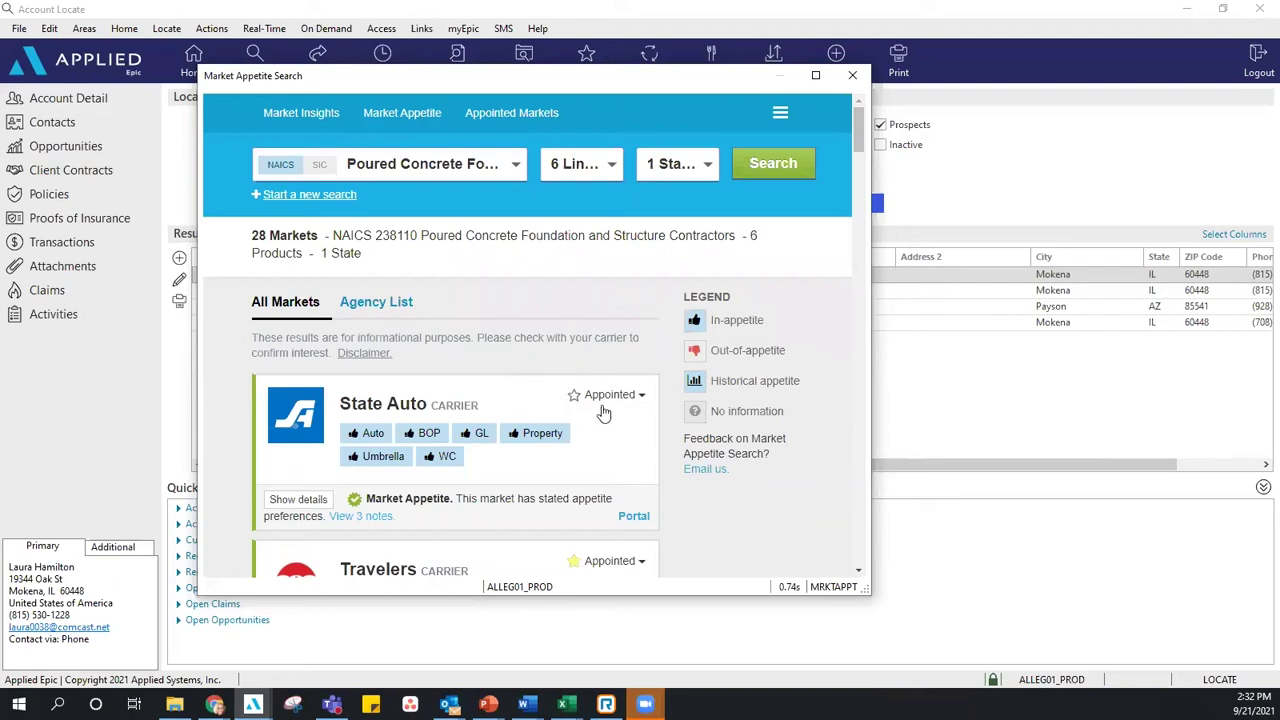
# Review and collapse State Auto's 3 notes, then open the State Auto agent portal login
pyautogui.scroll(-1, 608, 420)
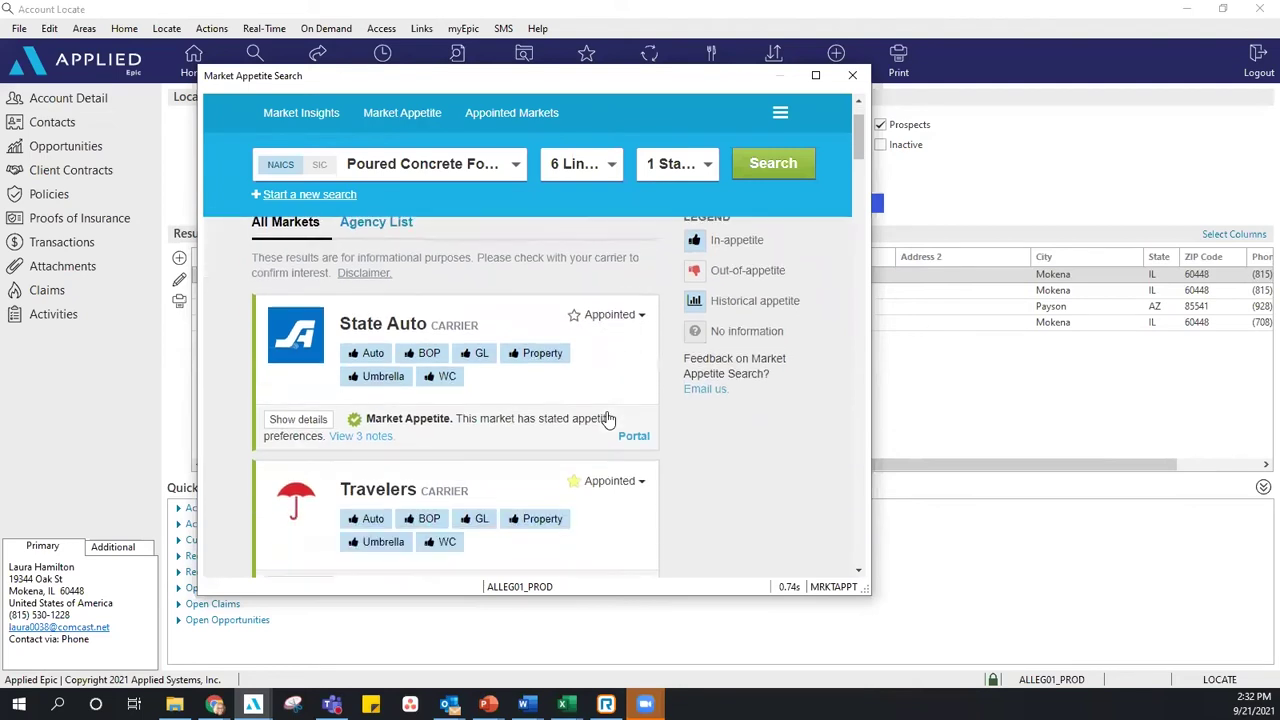
pyautogui.click(362, 436)
pyautogui.scroll(-2, 571, 449)
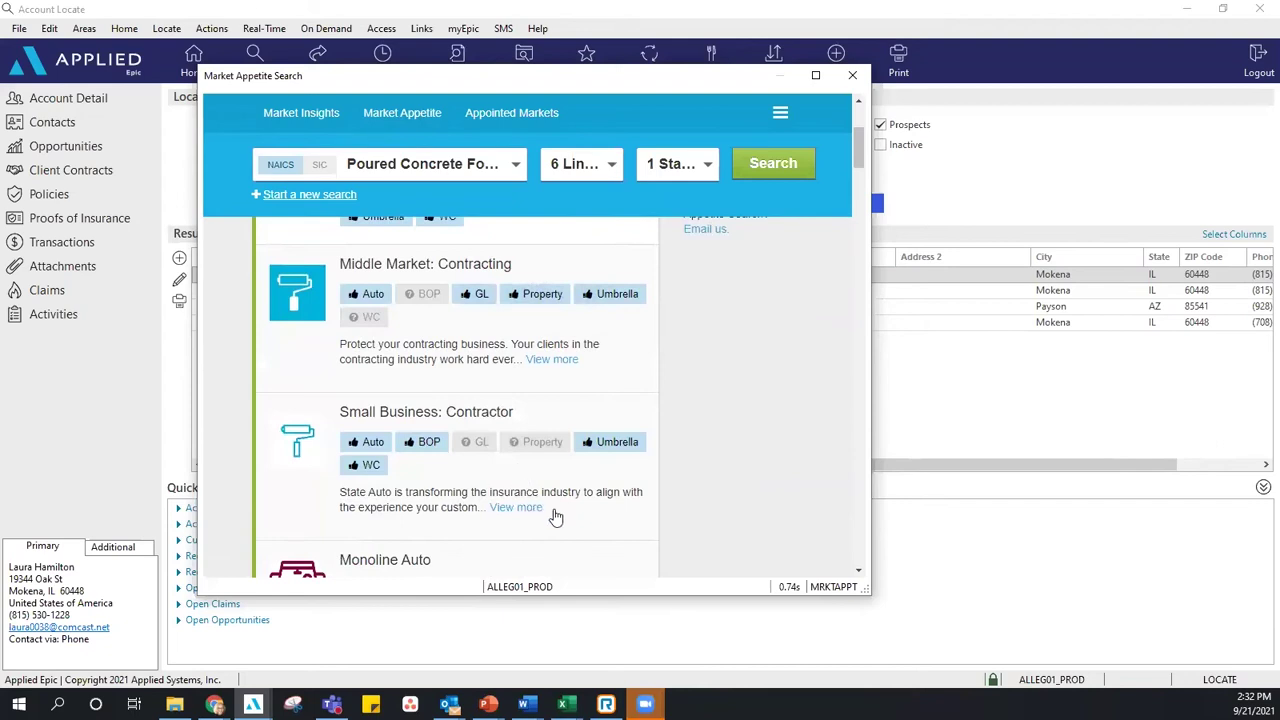
pyautogui.scroll(-2, 556, 517)
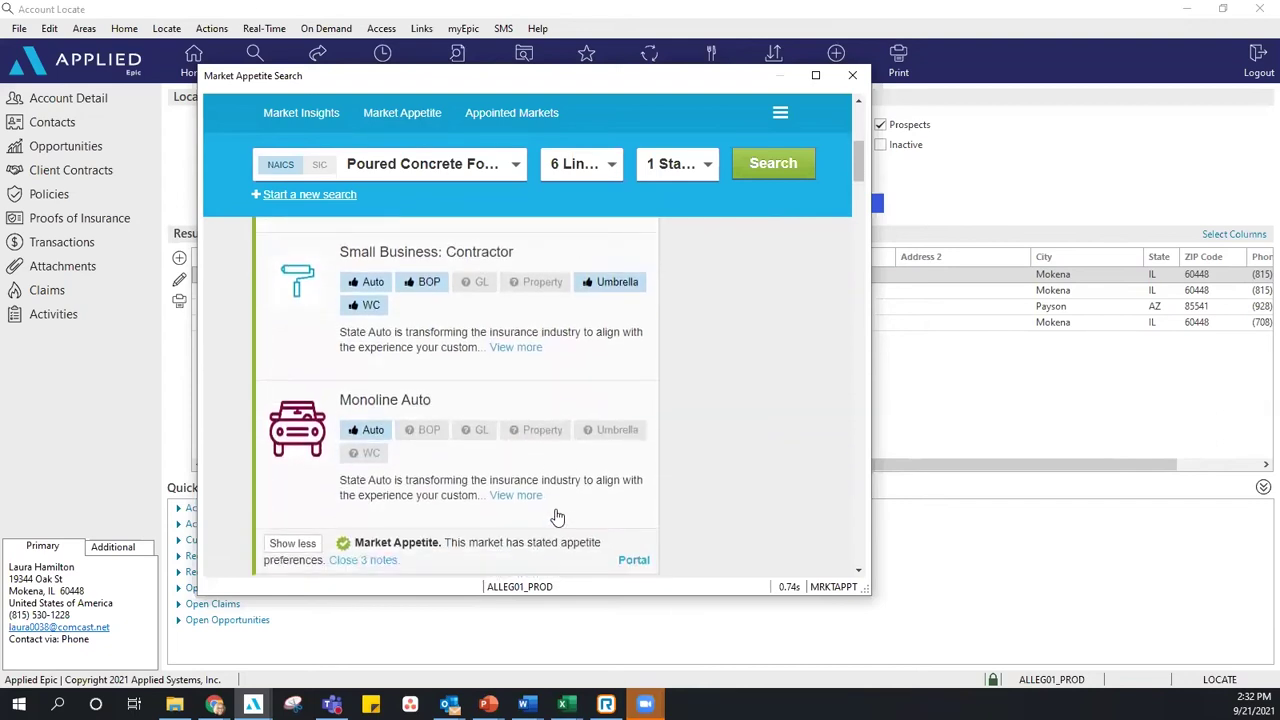
pyautogui.scroll(-1, 557, 517)
pyautogui.click(350, 484)
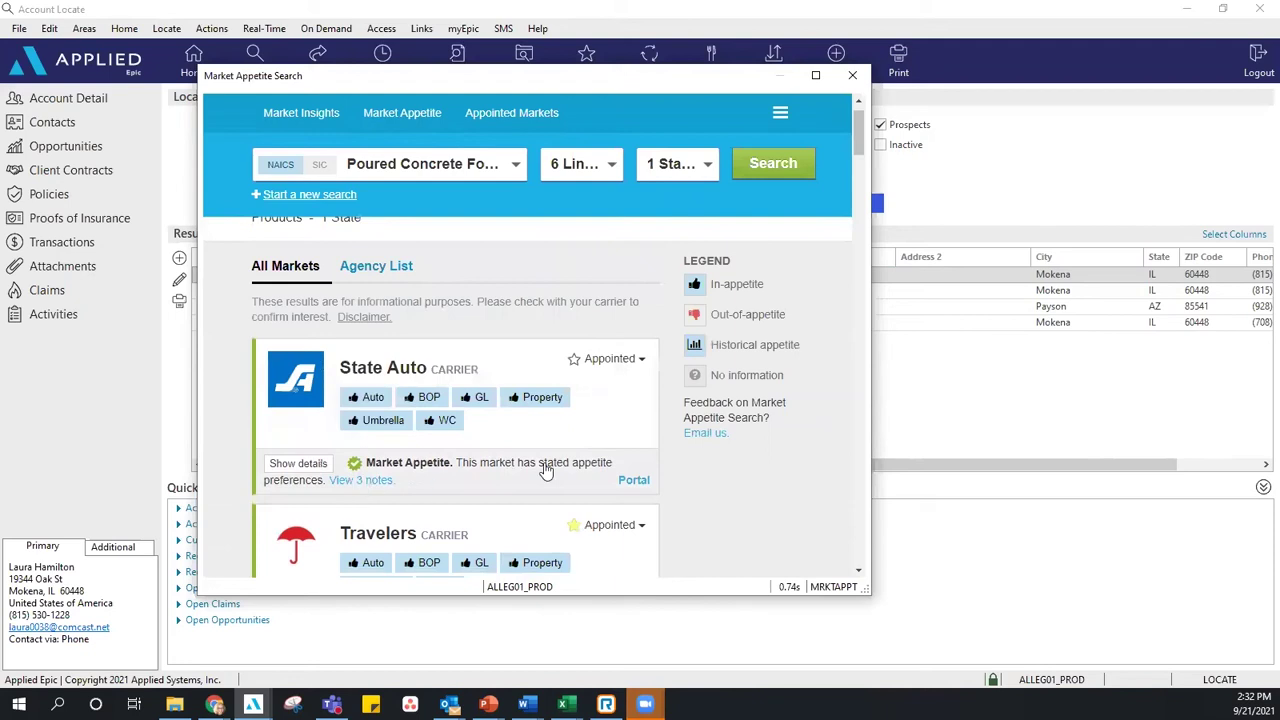
pyautogui.click(633, 481)
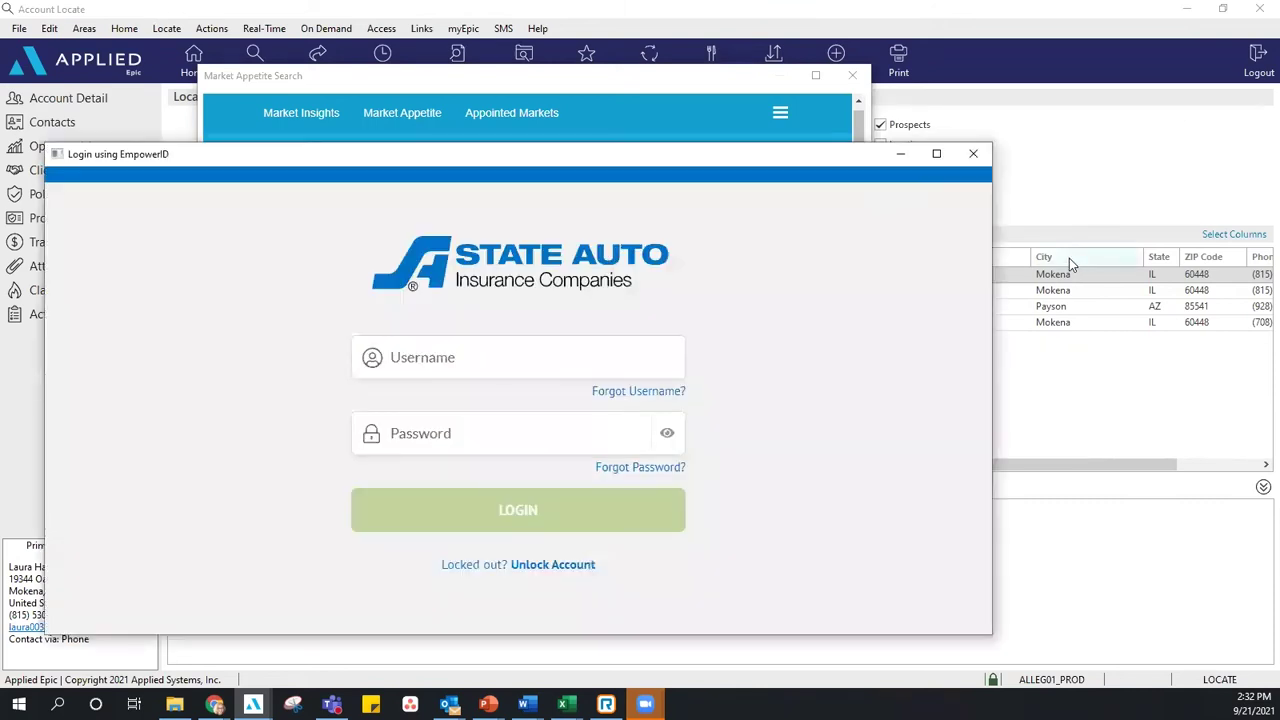
# Close the State Auto login window and move the Market Appetite Search window aside
pyautogui.click(973, 154)
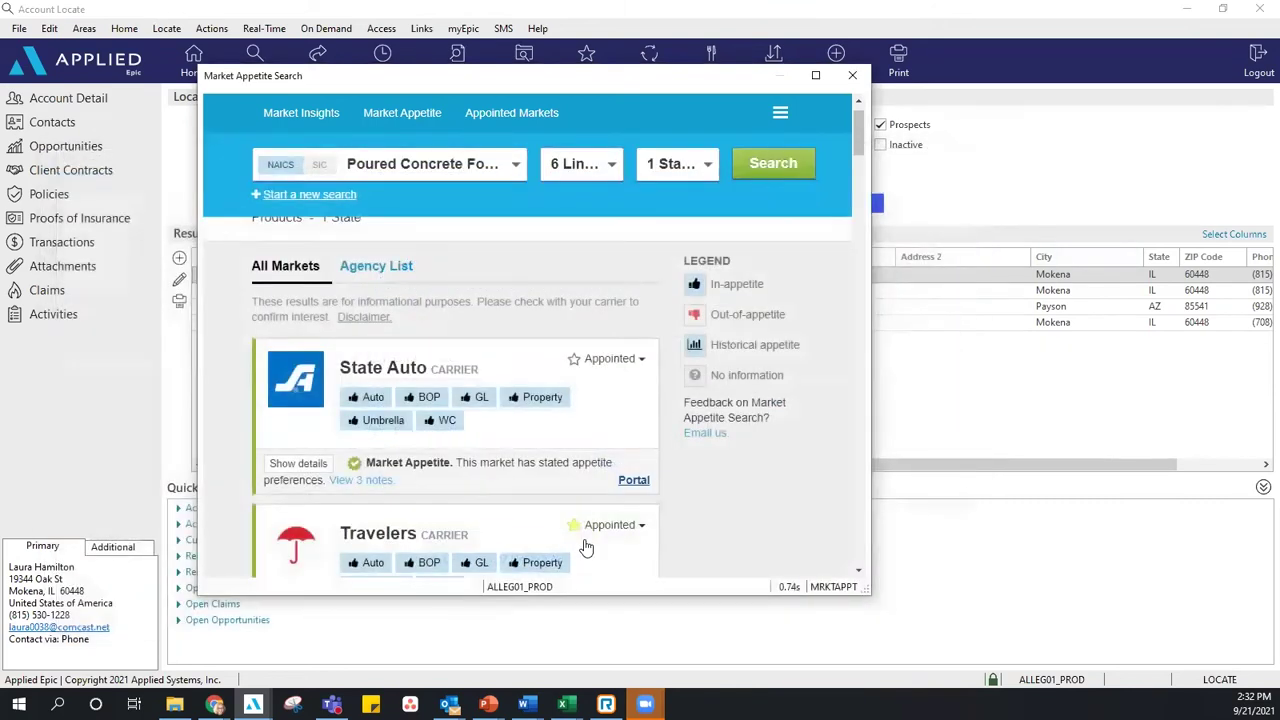
pyautogui.scroll(-3, 573, 528)
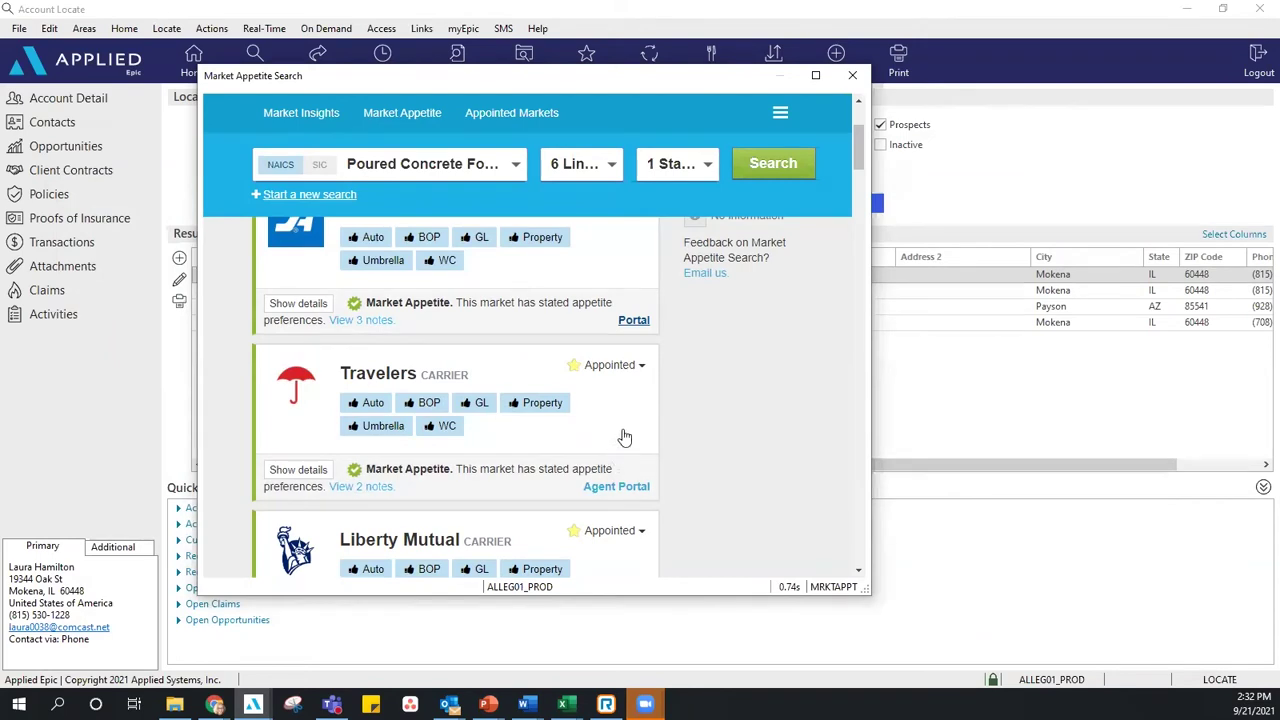
pyautogui.scroll(3, 629, 440)
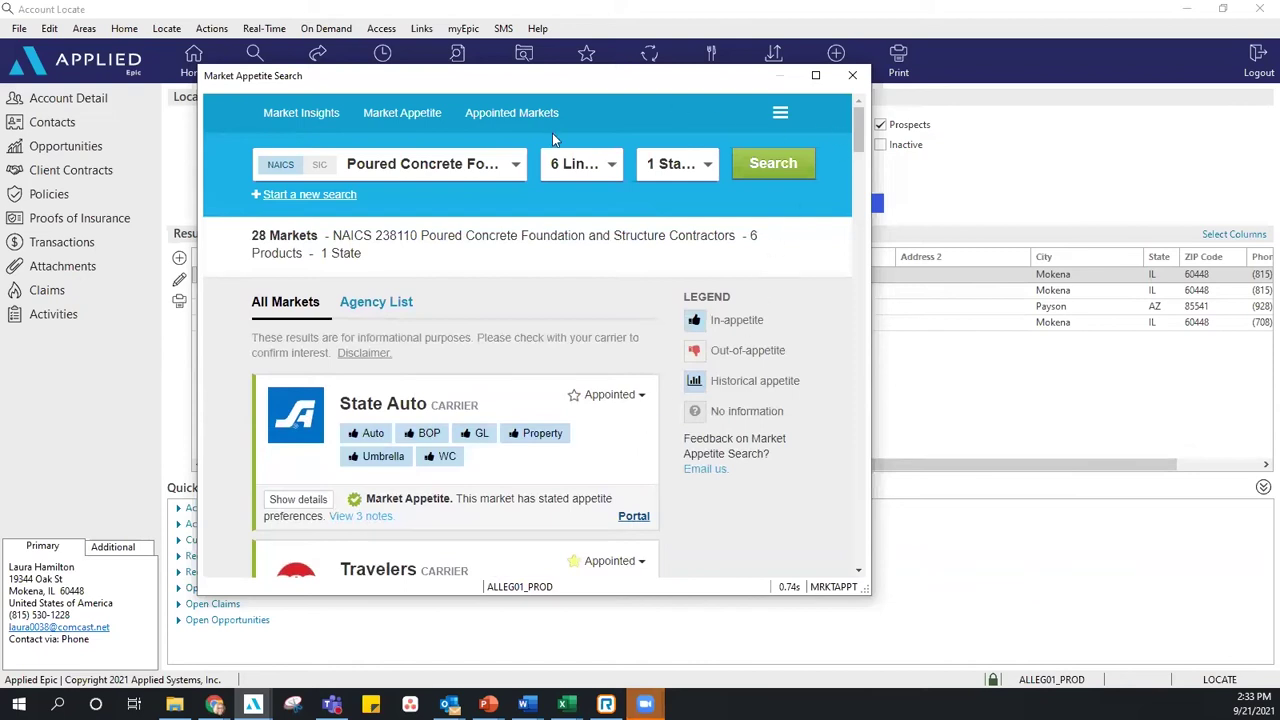
pyautogui.moveTo(797, 72); pyautogui.dragTo(703, 120)
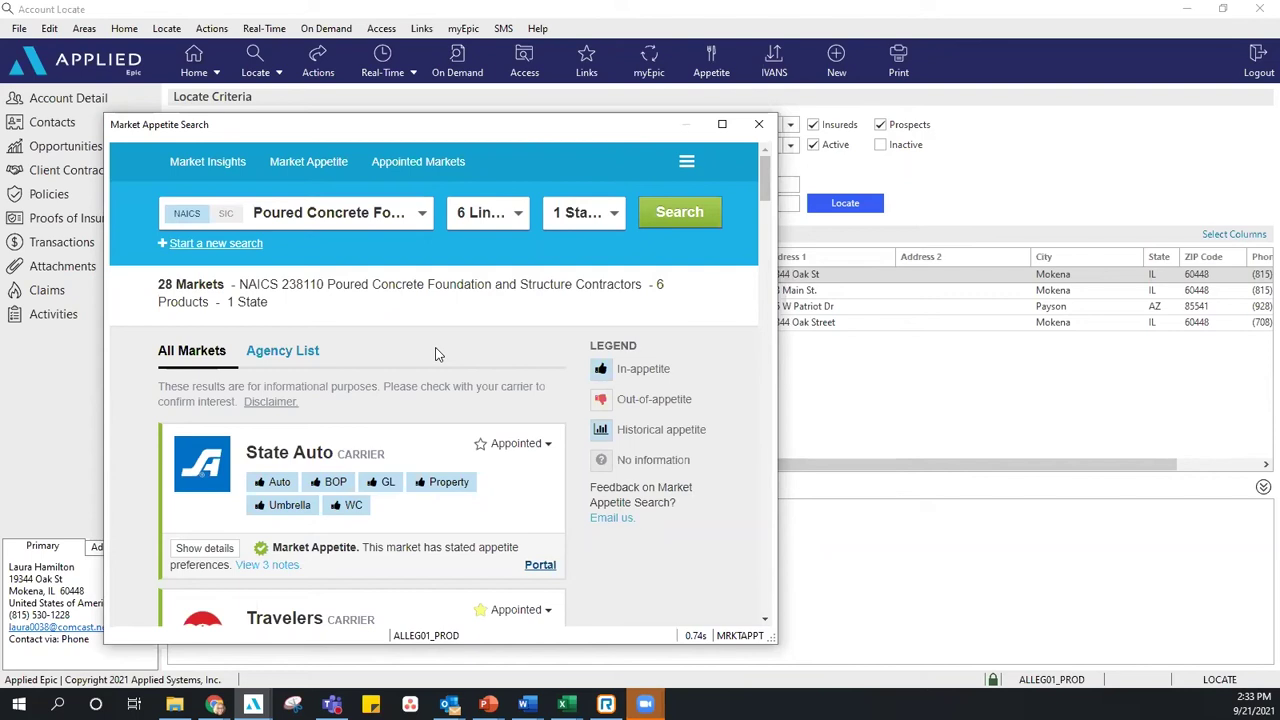
# Close Market Appetite Search, open the NOA Inc. account from recents, and hide the appetite panel
pyautogui.click(760, 127)
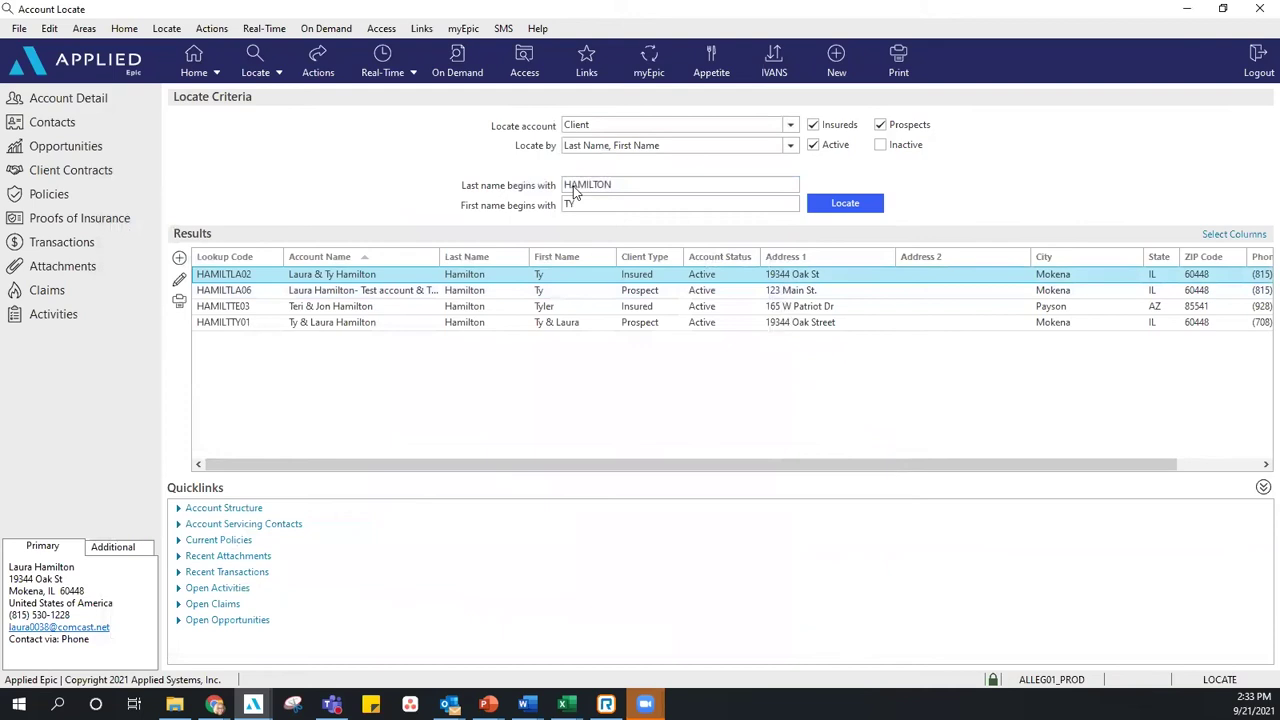
pyautogui.click(279, 79)
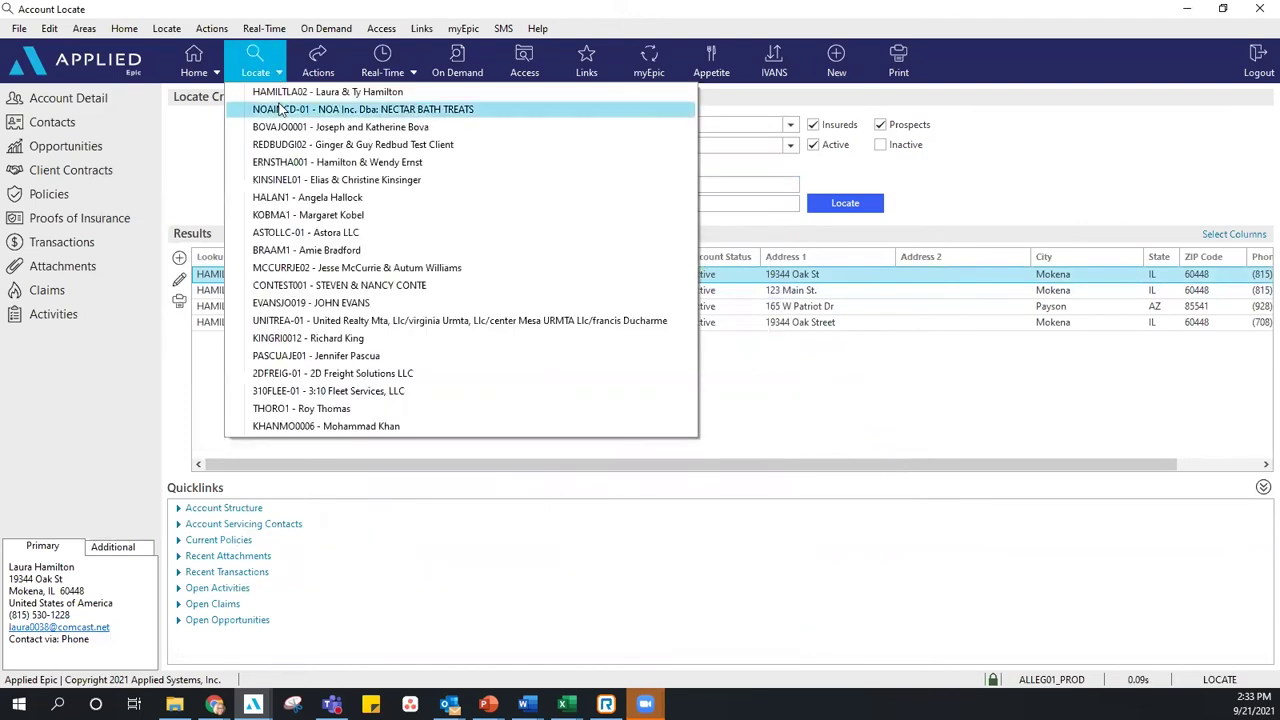
pyautogui.press('Escape')
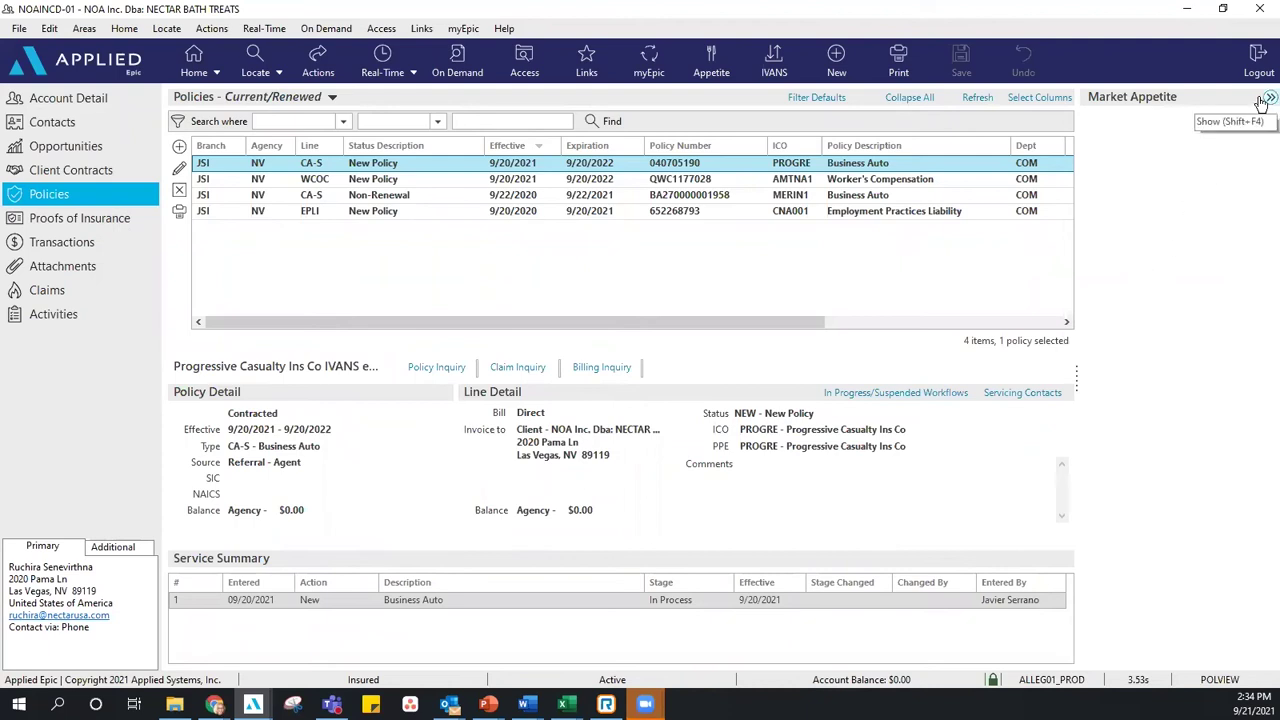
pyautogui.click(1266, 99)
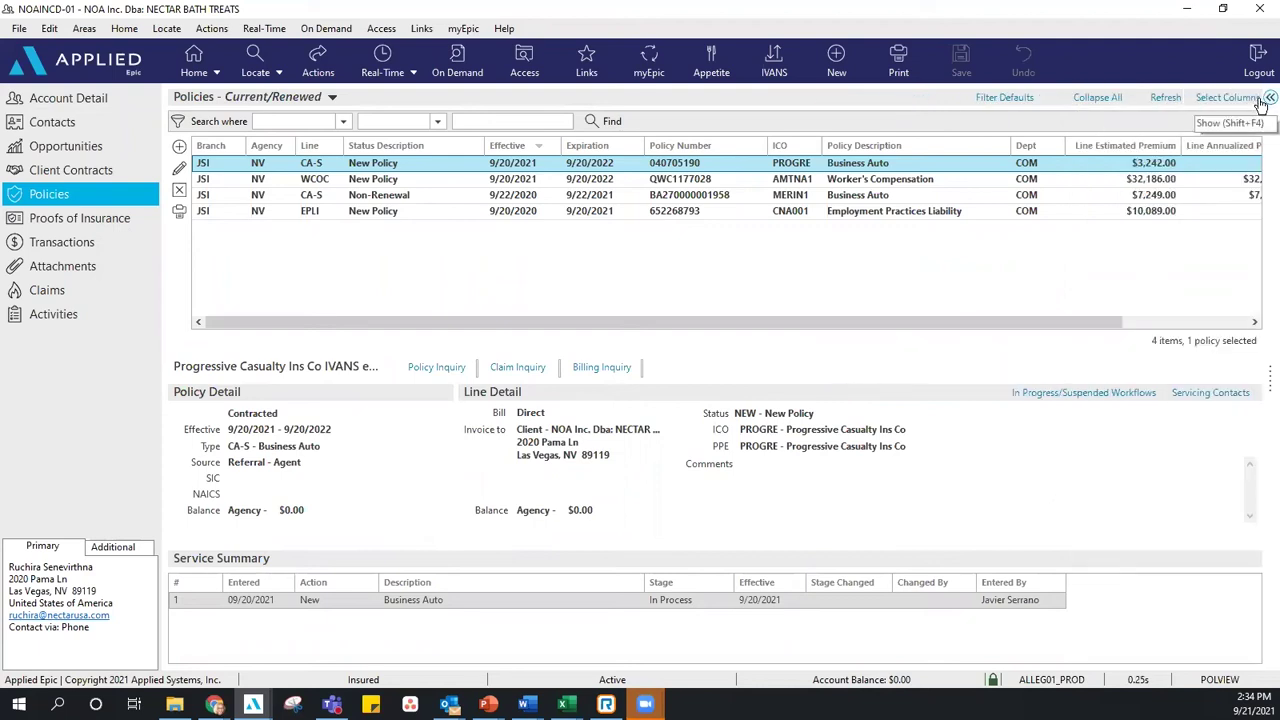
# Expand the Travelers appetite note in the Market Appetite panel, hide the panel, and close NOA Inc
pyautogui.click(1266, 99)
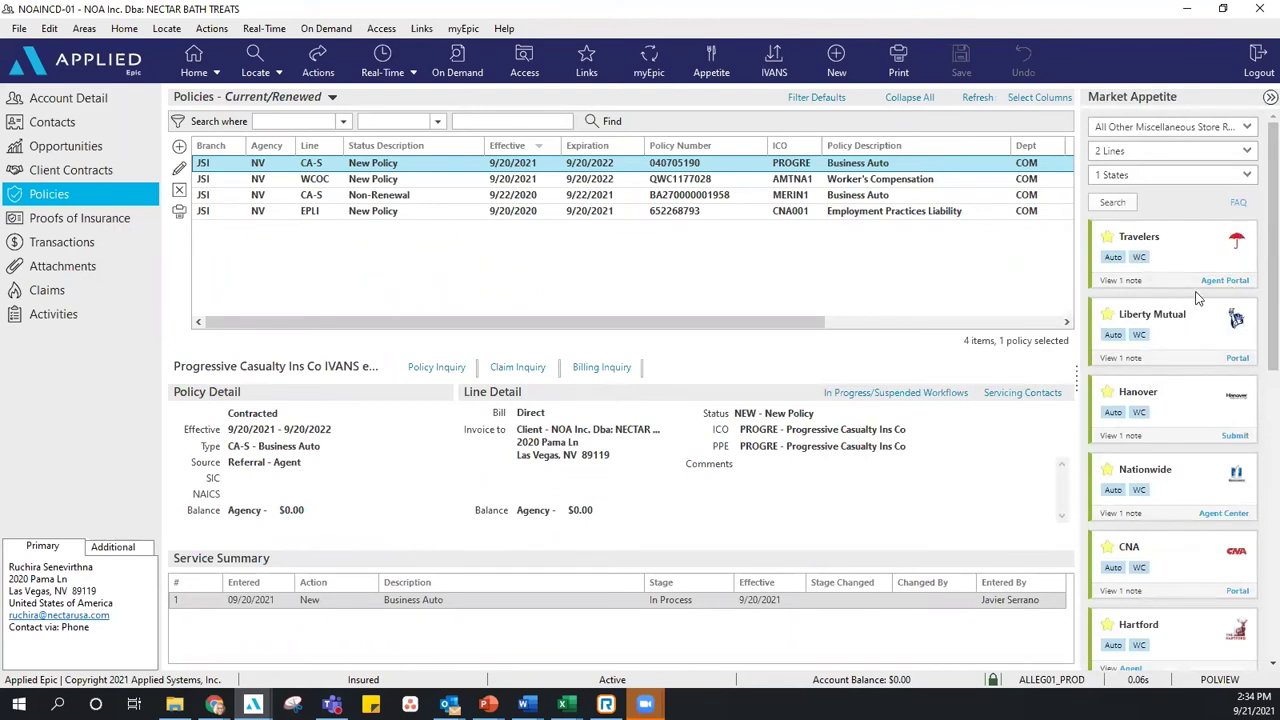
pyautogui.click(1139, 281)
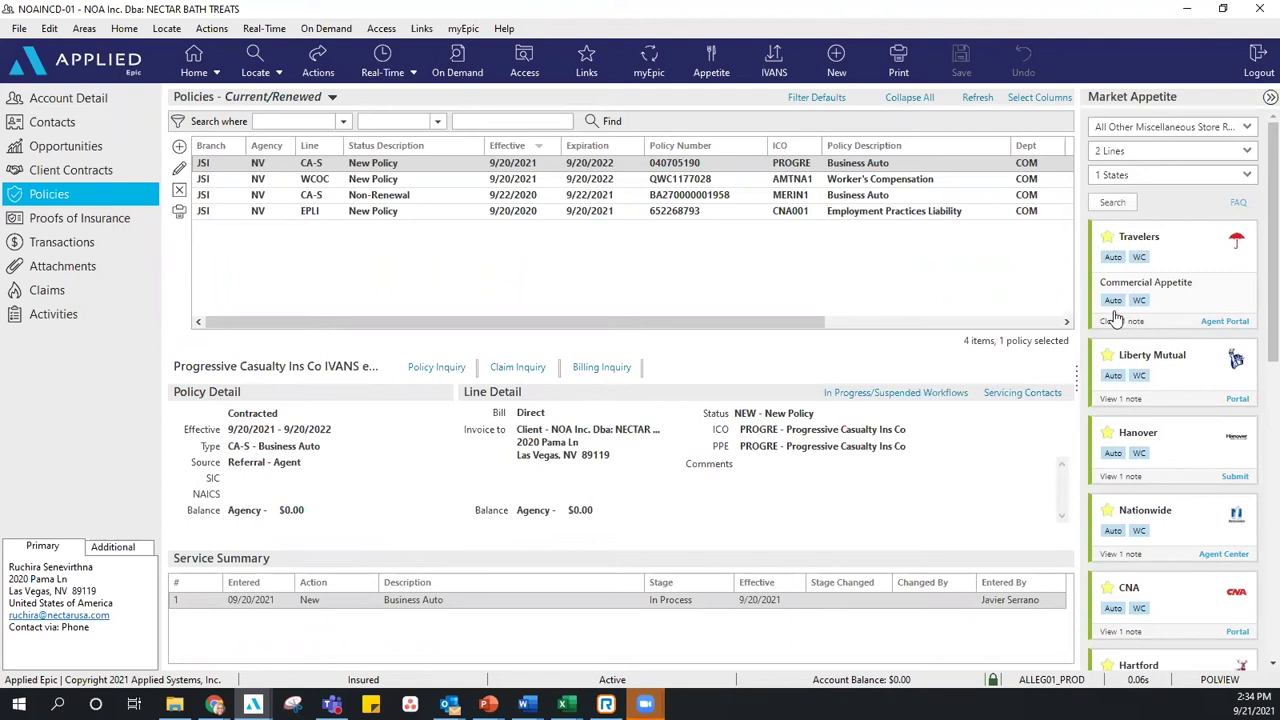
pyautogui.click(1268, 98)
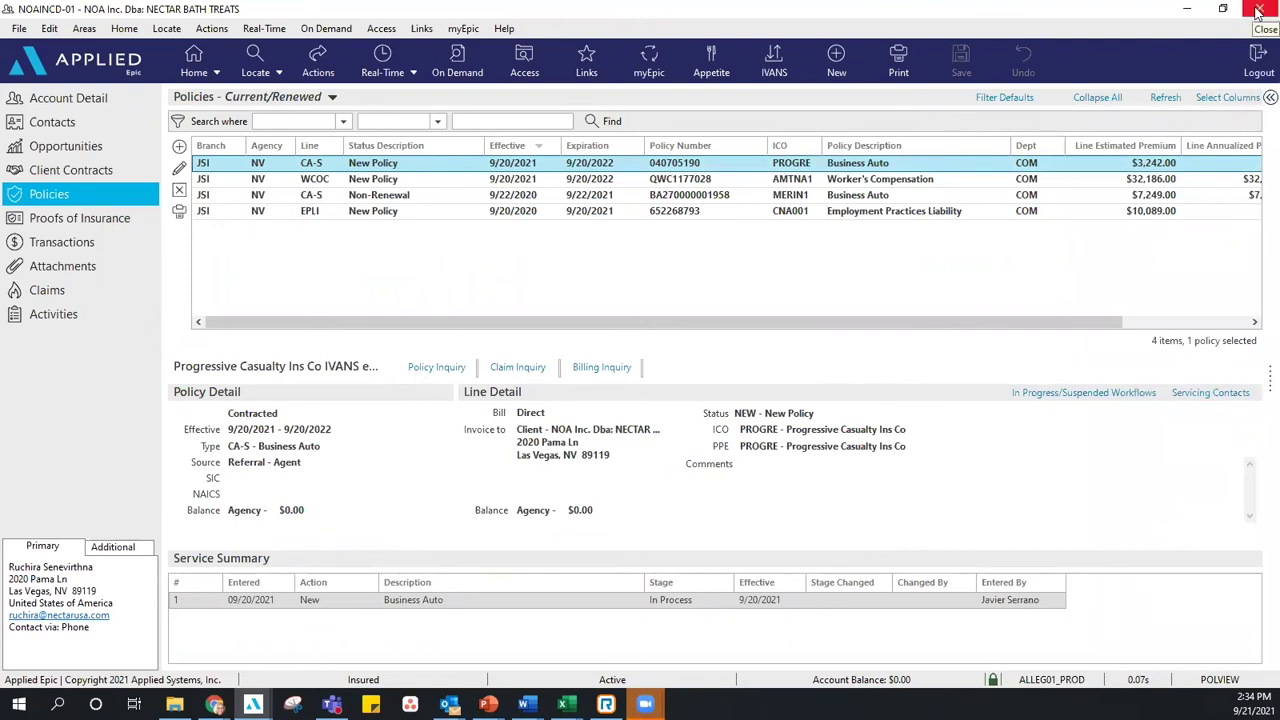
pyautogui.click(1258, 10)
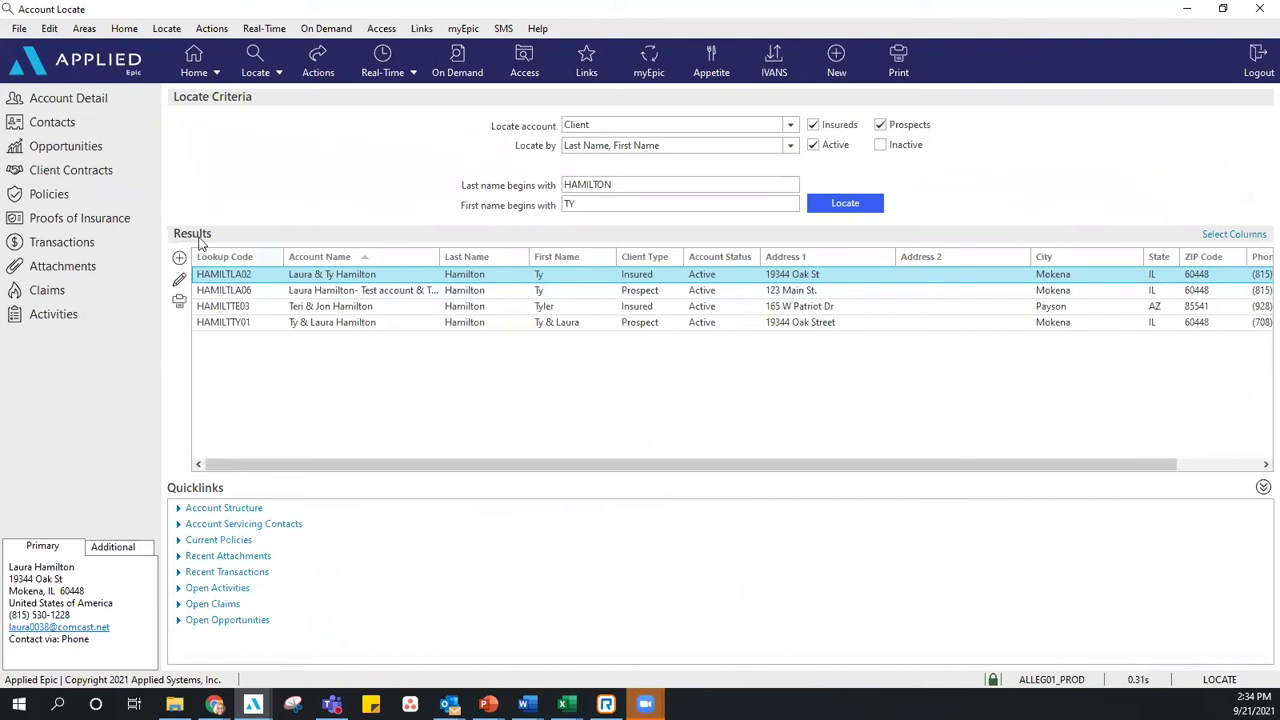
# Open the first located insured account to show its Policies list
pyautogui.press('Return')
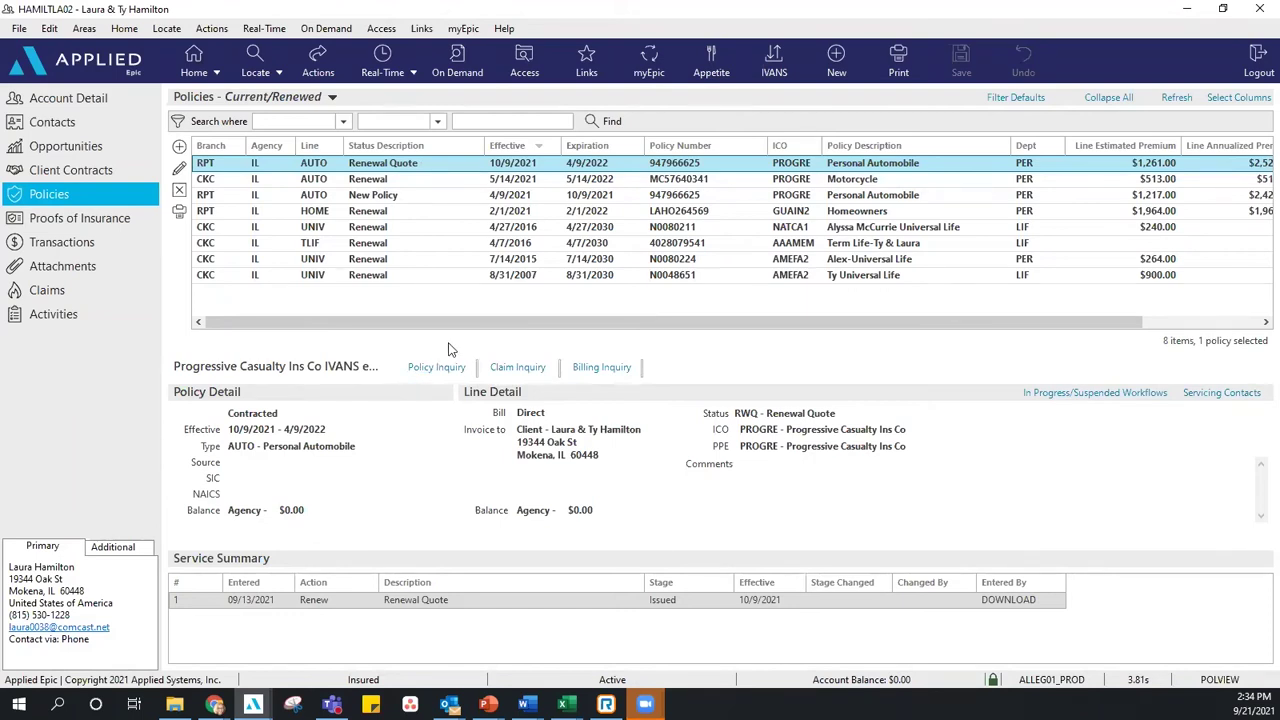
# Select the Progressive RPT AUTO renewal quote and run its online Policy Inquiry in the browser
pyautogui.click(416, 242)
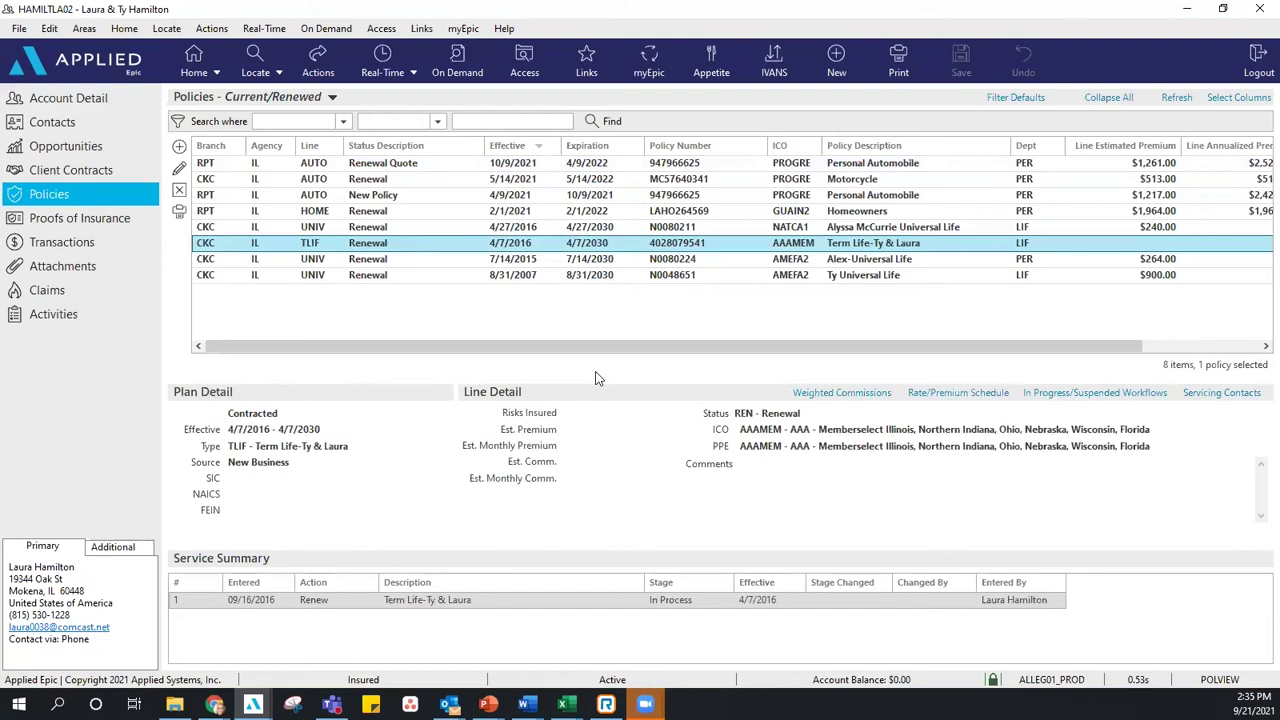
pyautogui.click(389, 164)
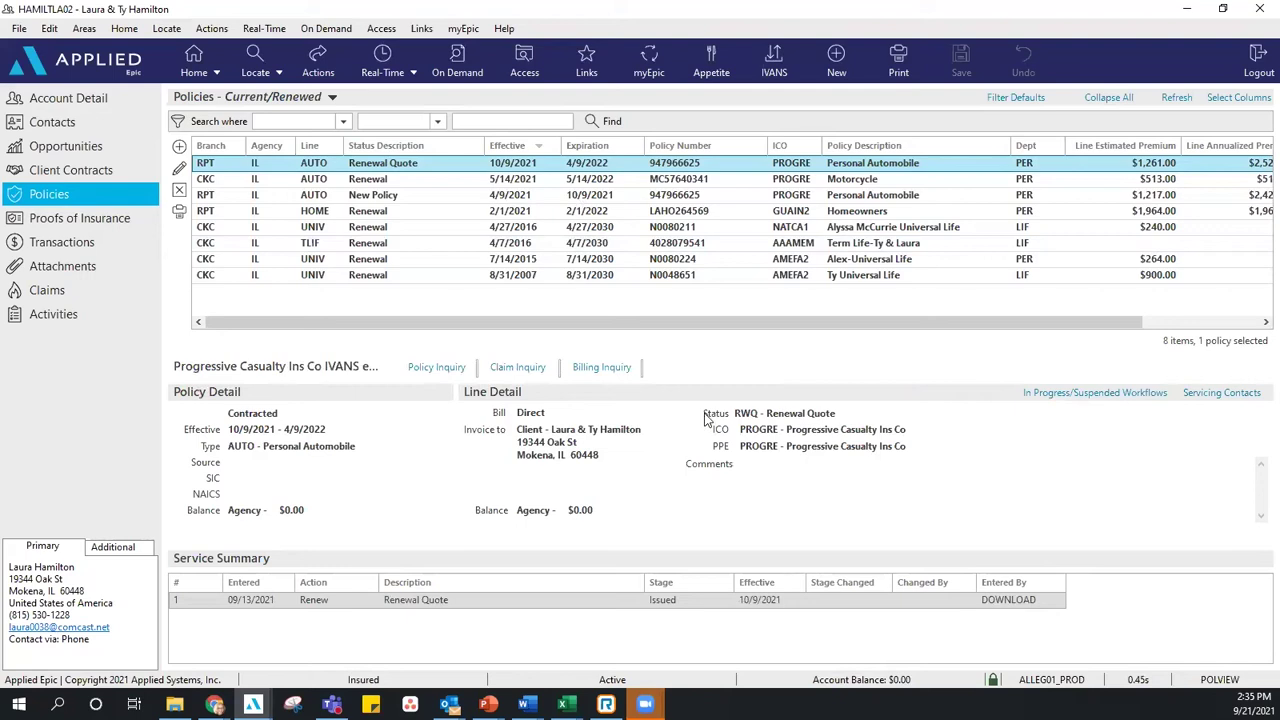
pyautogui.click(455, 372)
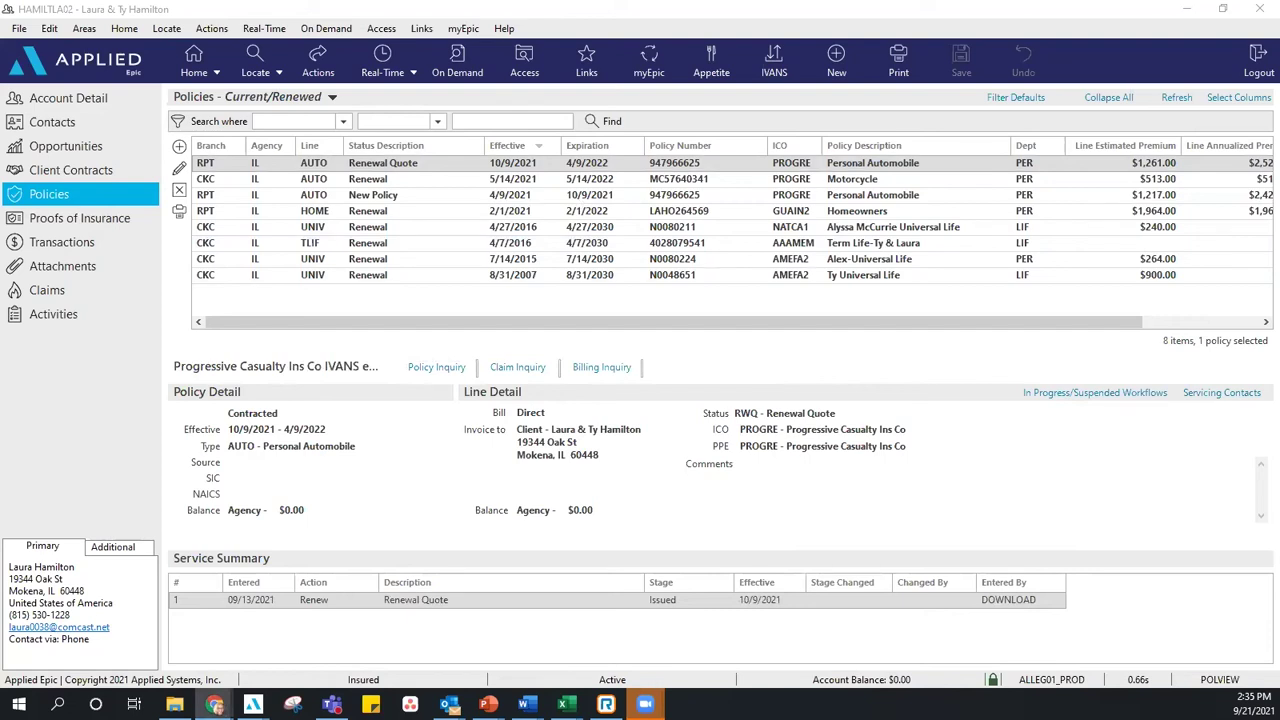
pyautogui.click(214, 704)
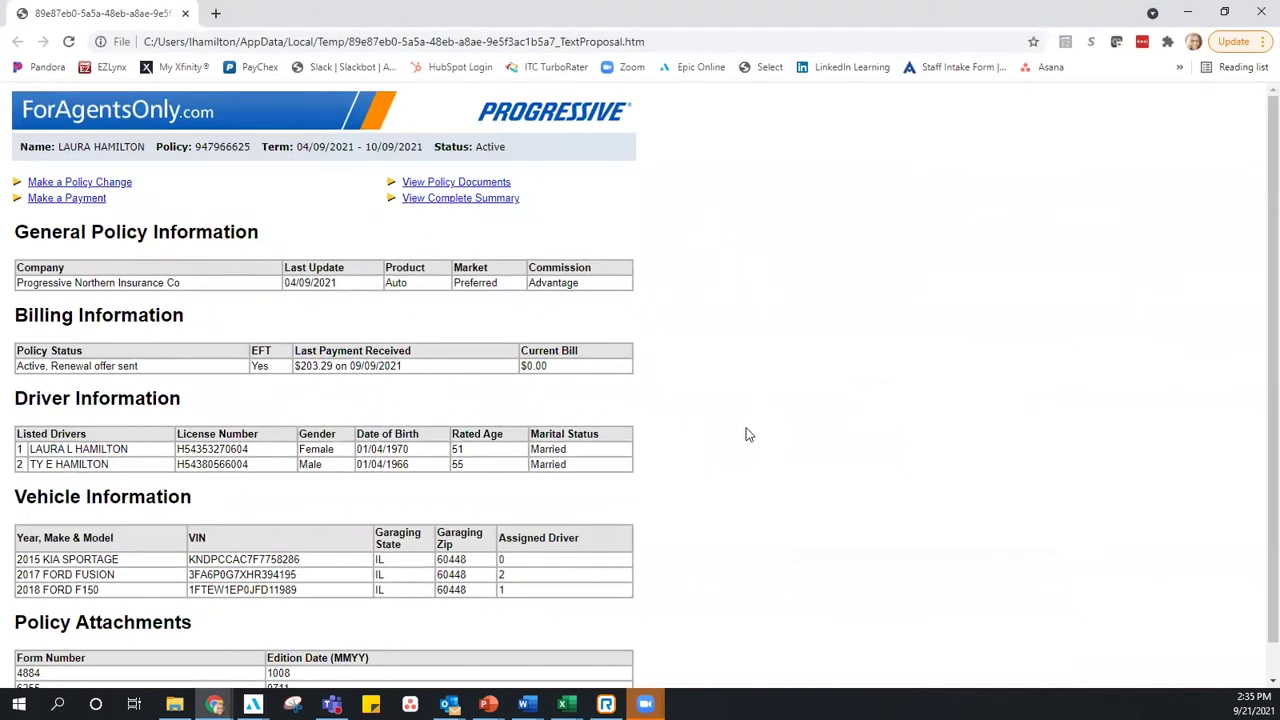
# Check the Progressive TextProposal page against Applied Epic, then open 'Make a Policy Change' servicing site
pyautogui.scroll(-1, 743, 437)
pyautogui.scroll(1, 743, 437)
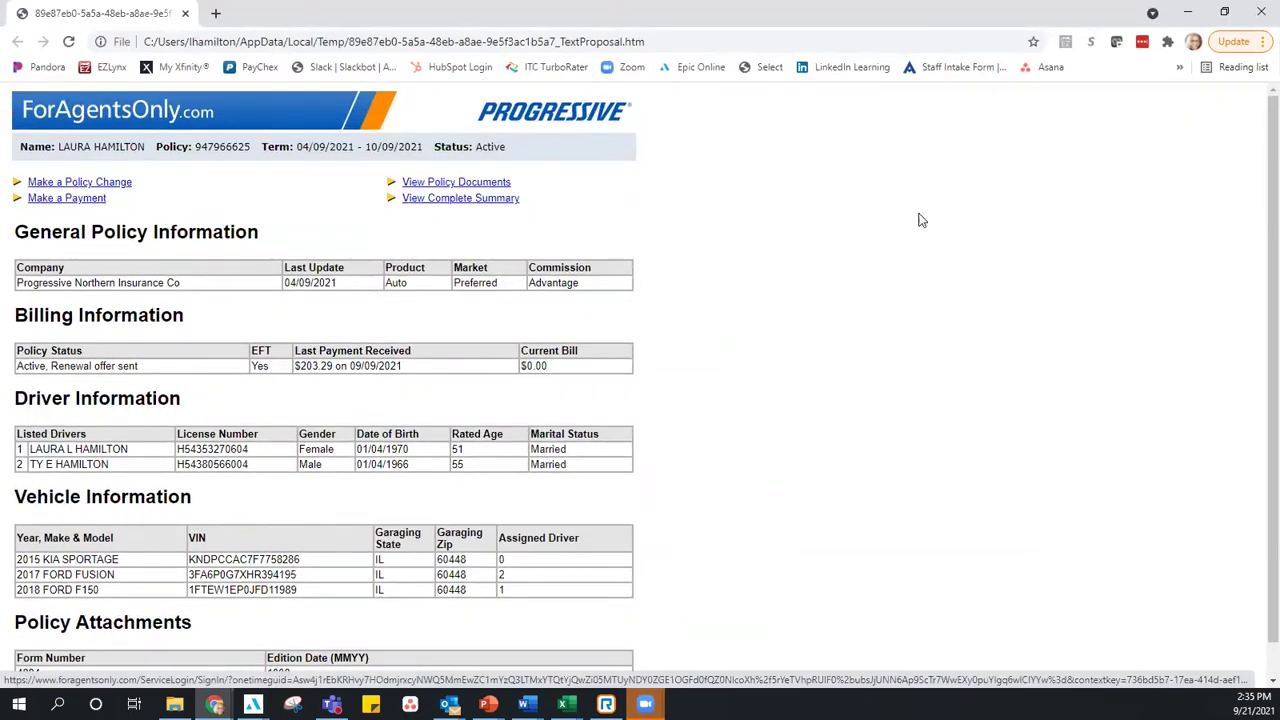
pyautogui.click(1190, 12)
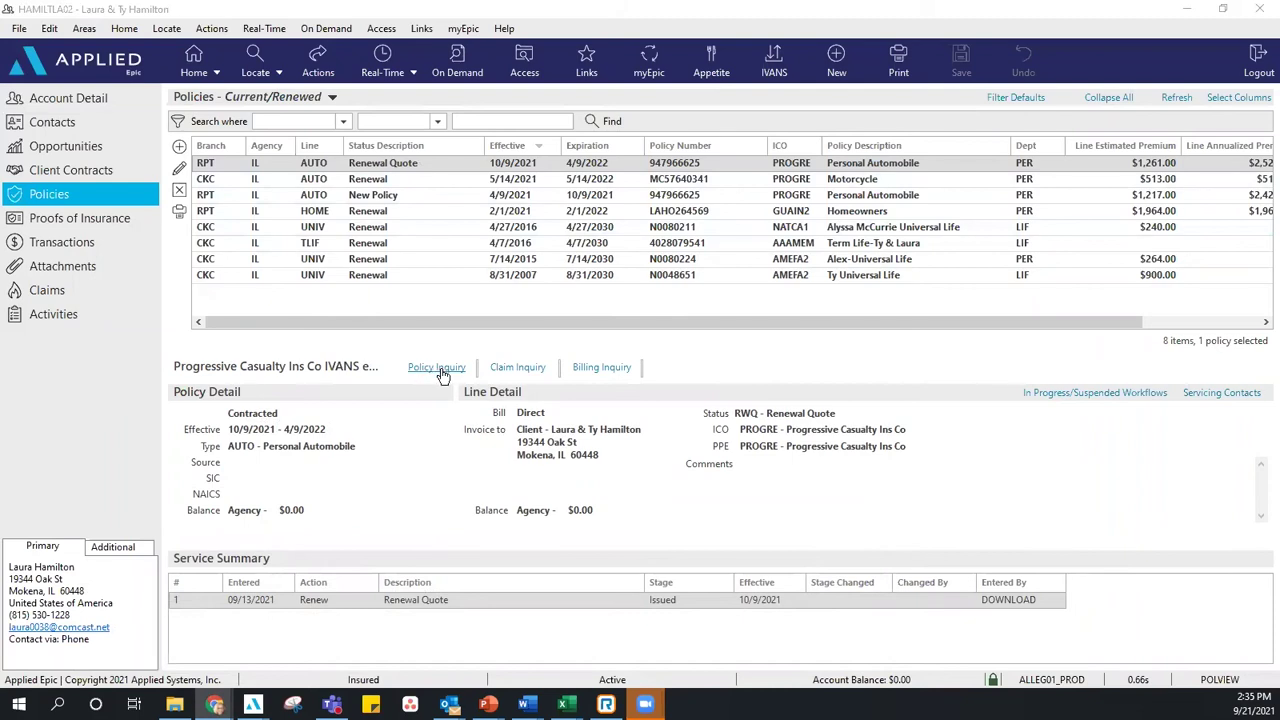
pyautogui.moveTo(215, 705)
pyautogui.click(420, 620)
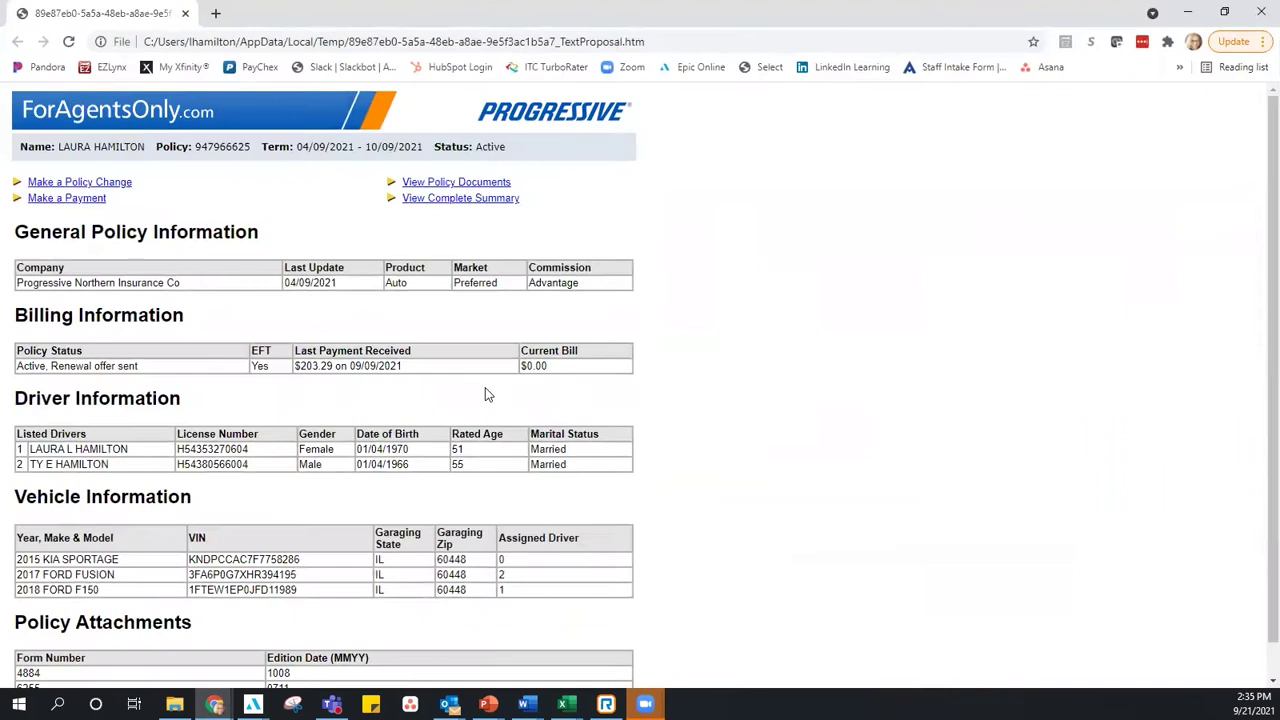
pyautogui.click(80, 182)
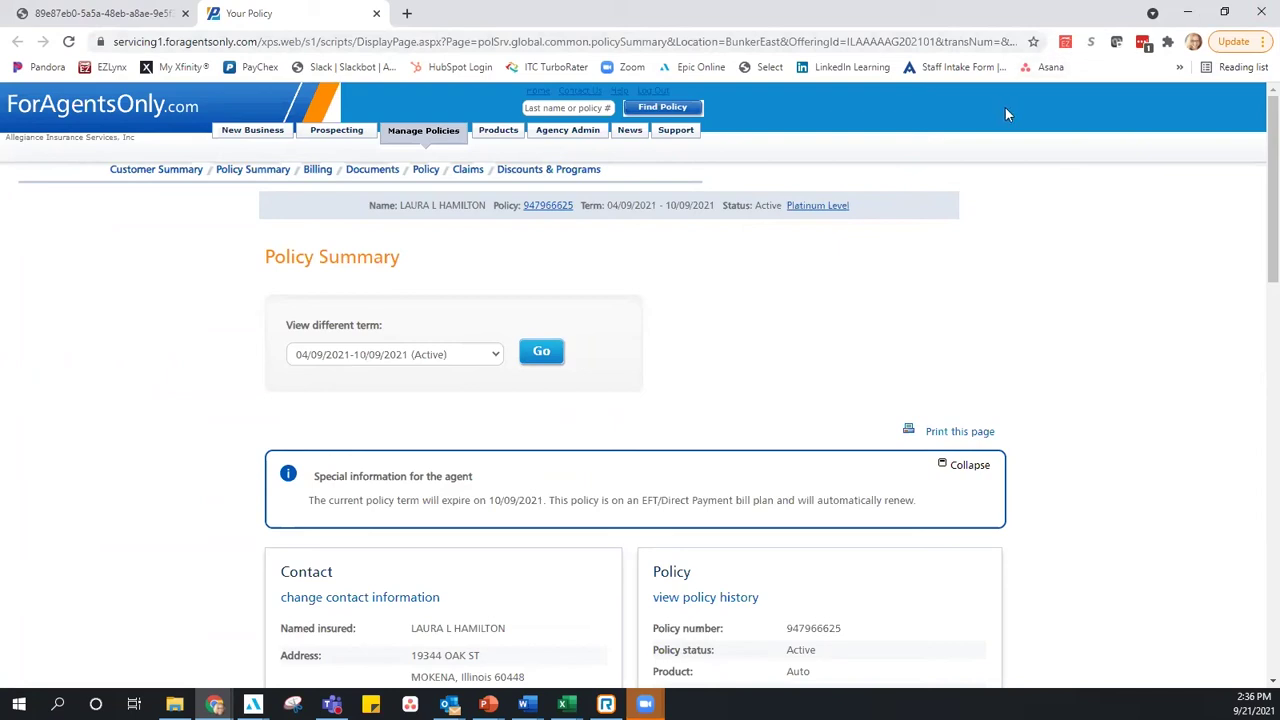
# Minimize Chrome to bring back the client's eight-policy list in Applied Epic
pyautogui.click(1191, 13)
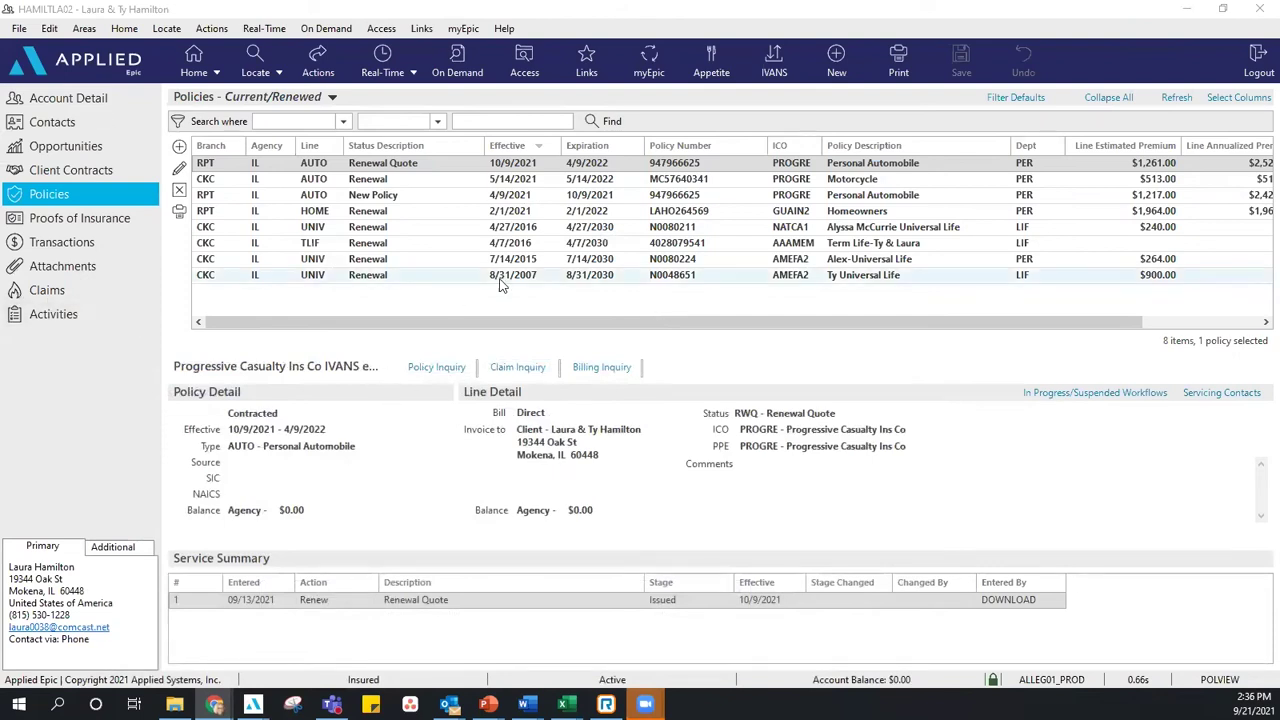
# Drop down the toolbar's Real-Time menu to list carrier options like Local Security
pyautogui.click(414, 78)
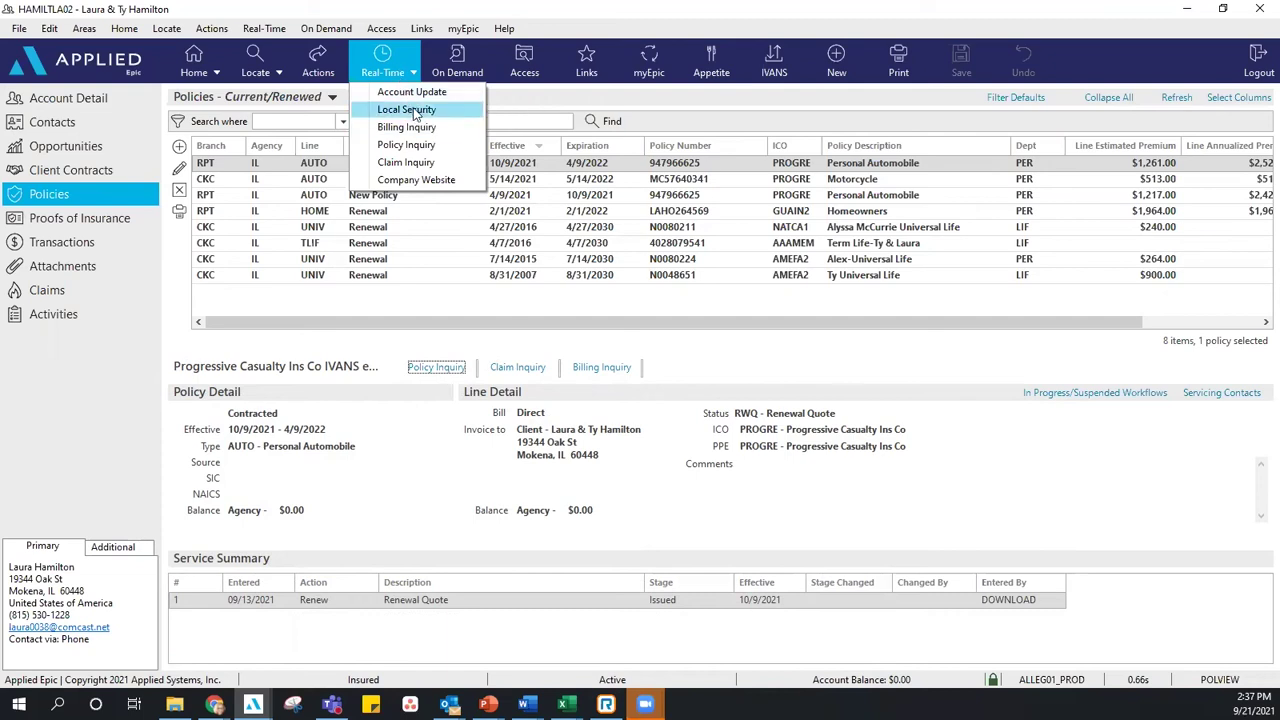
# Open Local Security and select the four Allstate entries, VWEBSITE, VCLMSTAT, VDBILL and VLOSSRUN
pyautogui.click(414, 111)
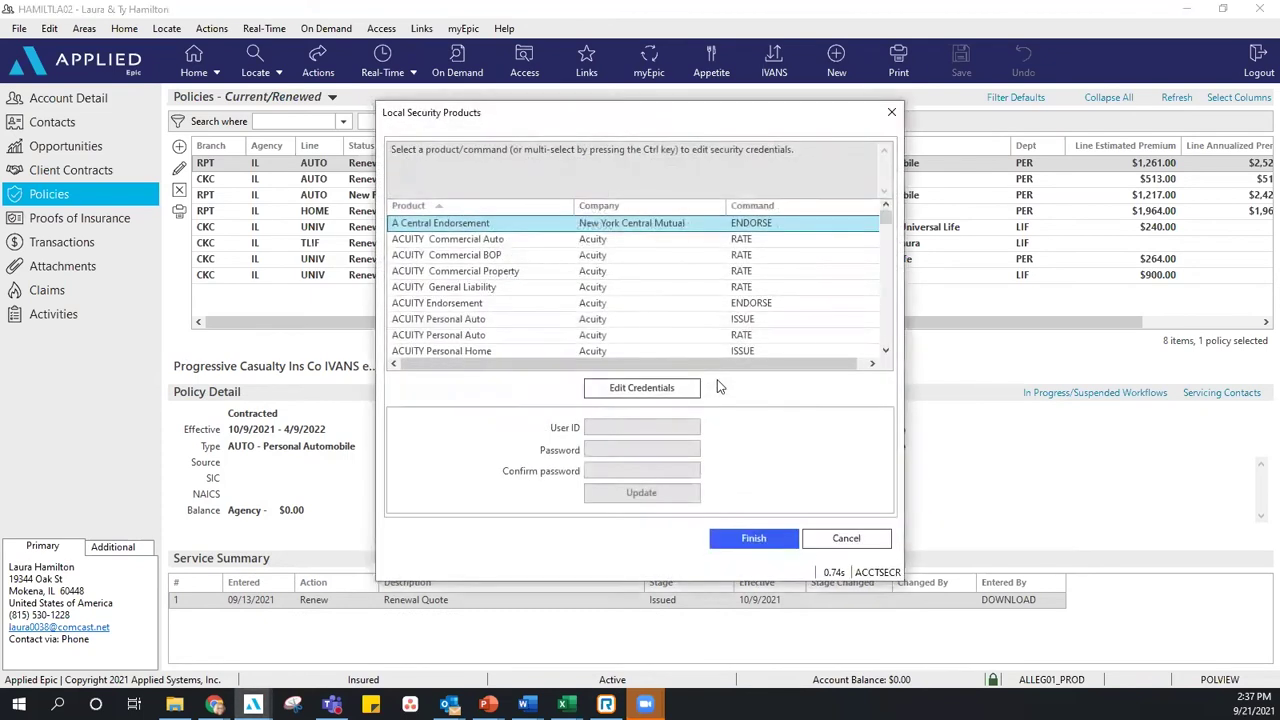
pyautogui.scroll(-3, 490, 280)
pyautogui.scroll(-6, 490, 281)
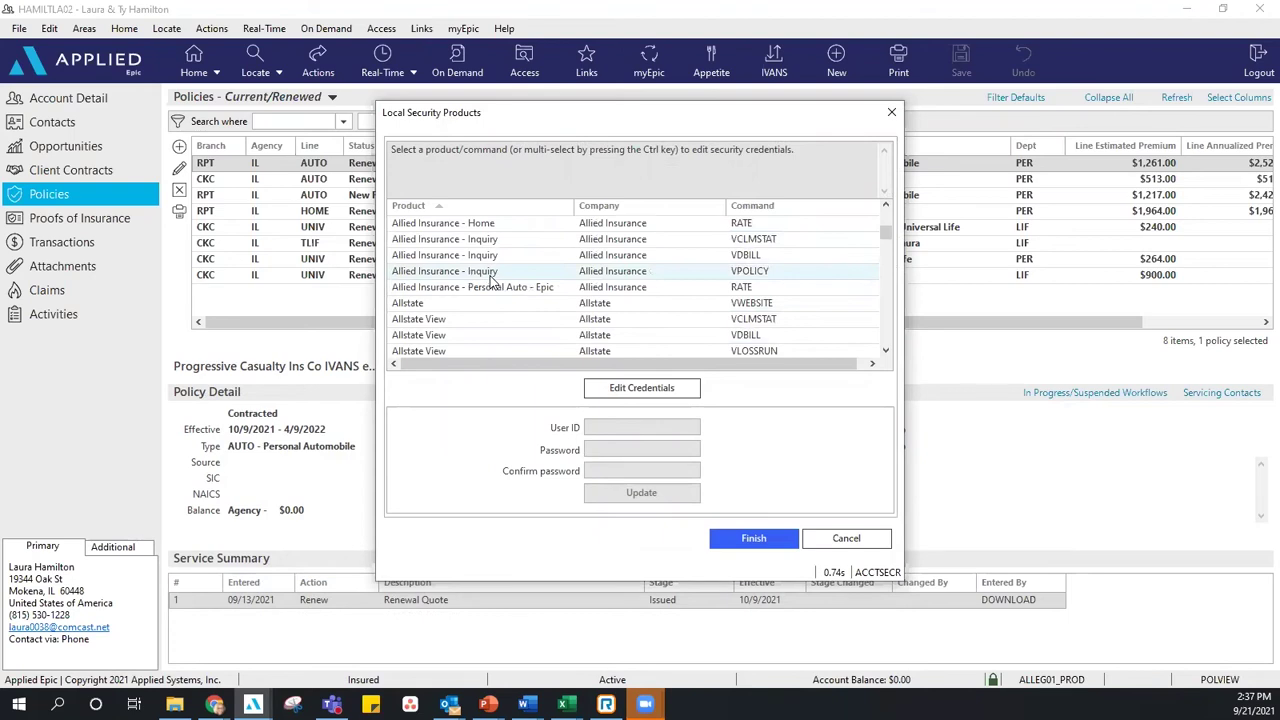
pyautogui.scroll(-1, 490, 280)
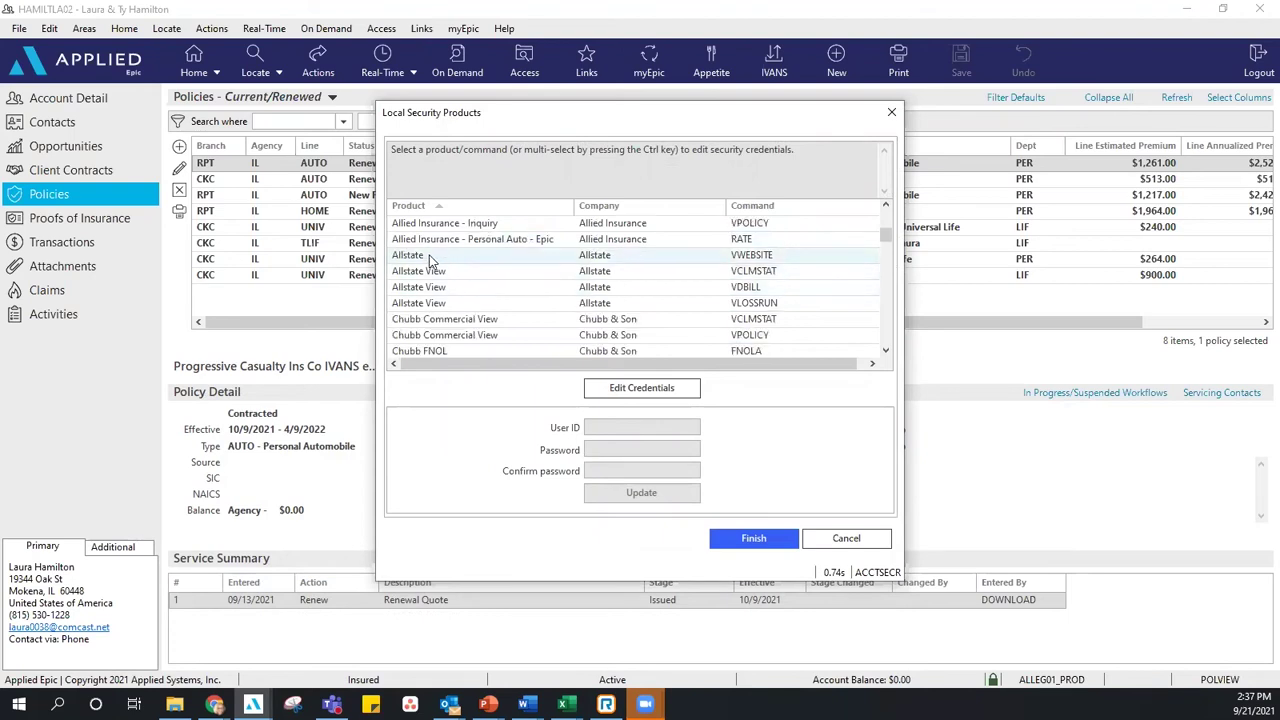
pyautogui.click(432, 256)
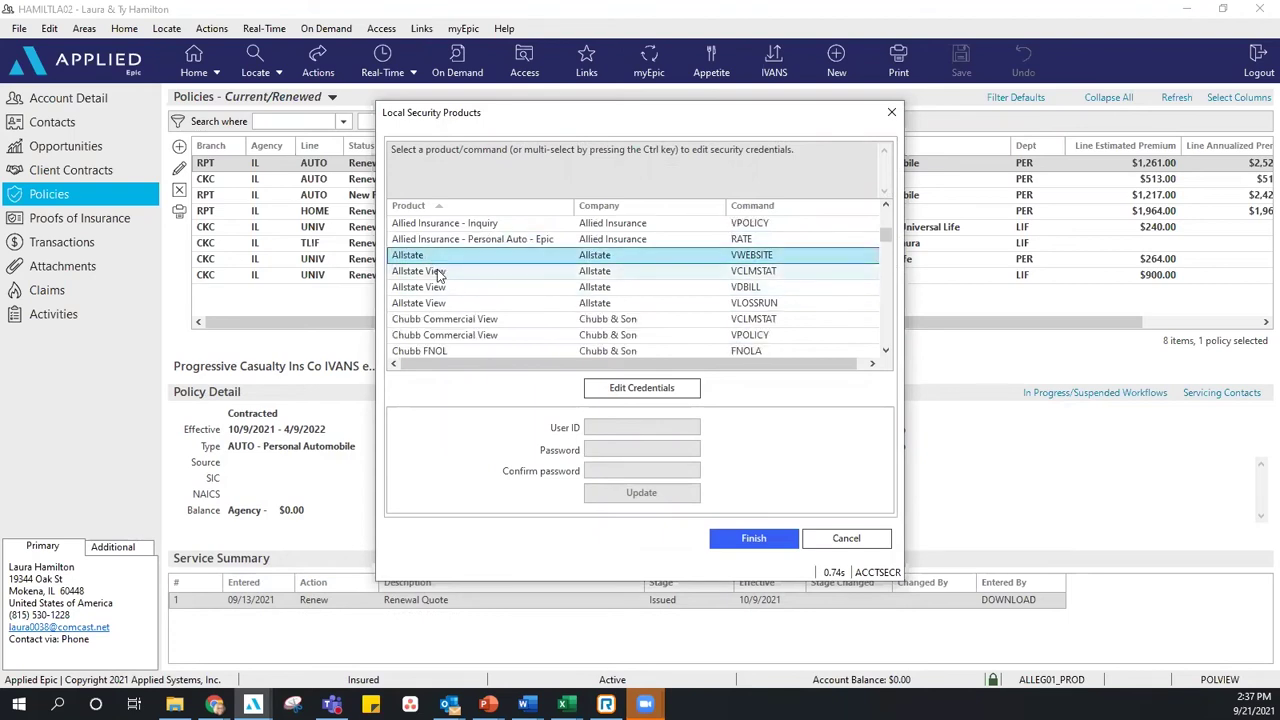
pyautogui.keyDown('ctrl'); pyautogui.click(442, 272); pyautogui.keyUp('ctrl')
pyautogui.keyDown('ctrl'); pyautogui.click(443, 288); pyautogui.keyUp('ctrl')
pyautogui.keyDown('ctrl'); pyautogui.click(446, 304); pyautogui.keyUp('ctrl')
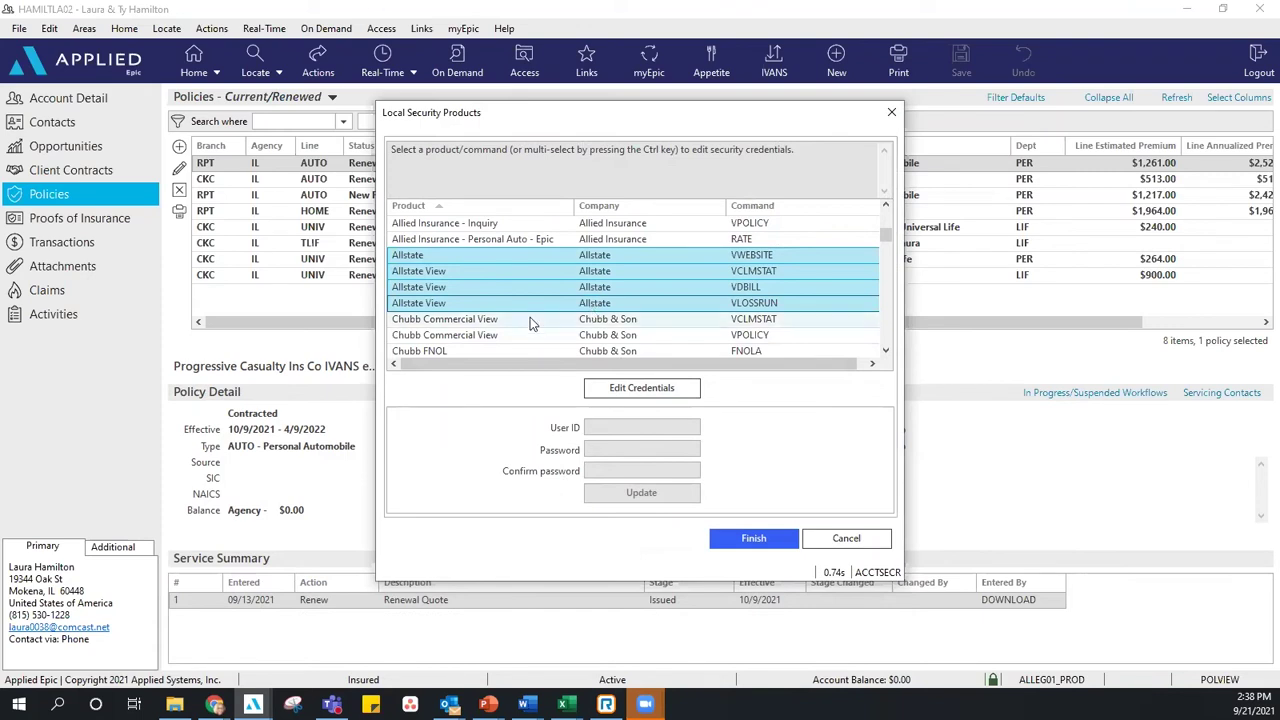
# Reposition and scroll through the carrier list, then cancel the dialog without saving credentials
pyautogui.moveTo(530, 120); pyautogui.dragTo(802, 133)
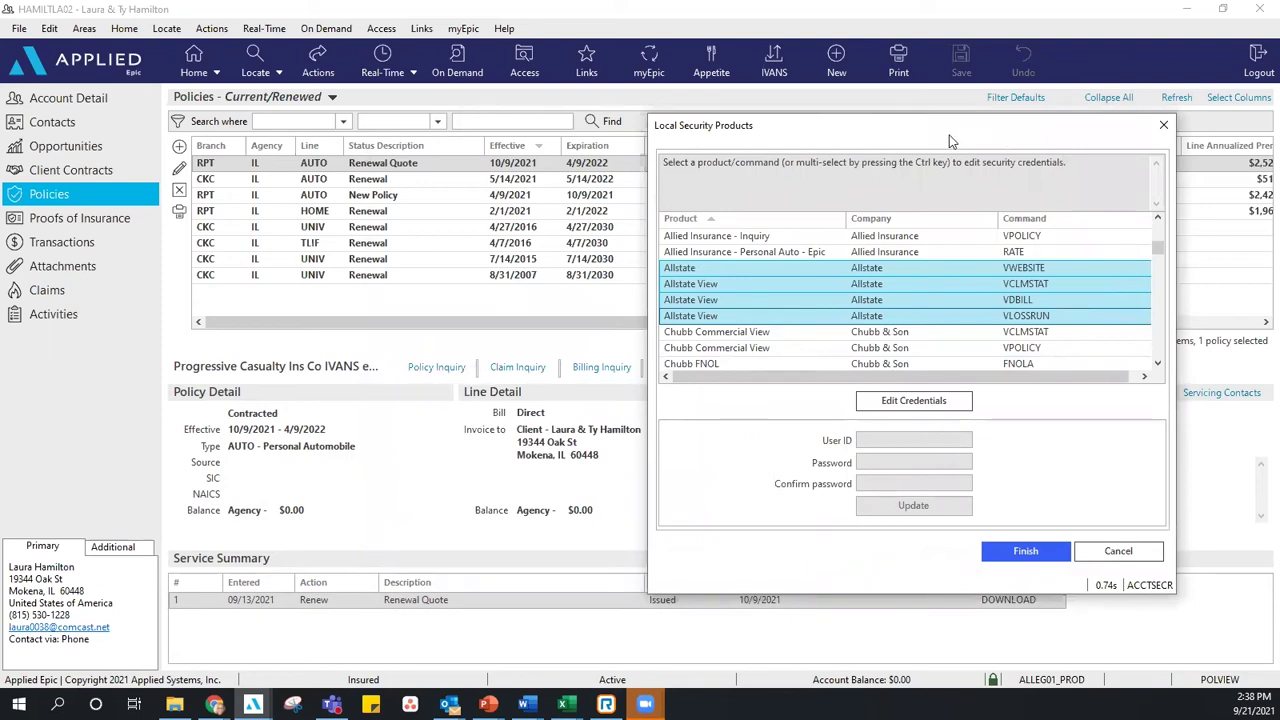
pyautogui.moveTo(948, 136); pyautogui.dragTo(577, 178)
pyautogui.scroll(-3, 461, 376)
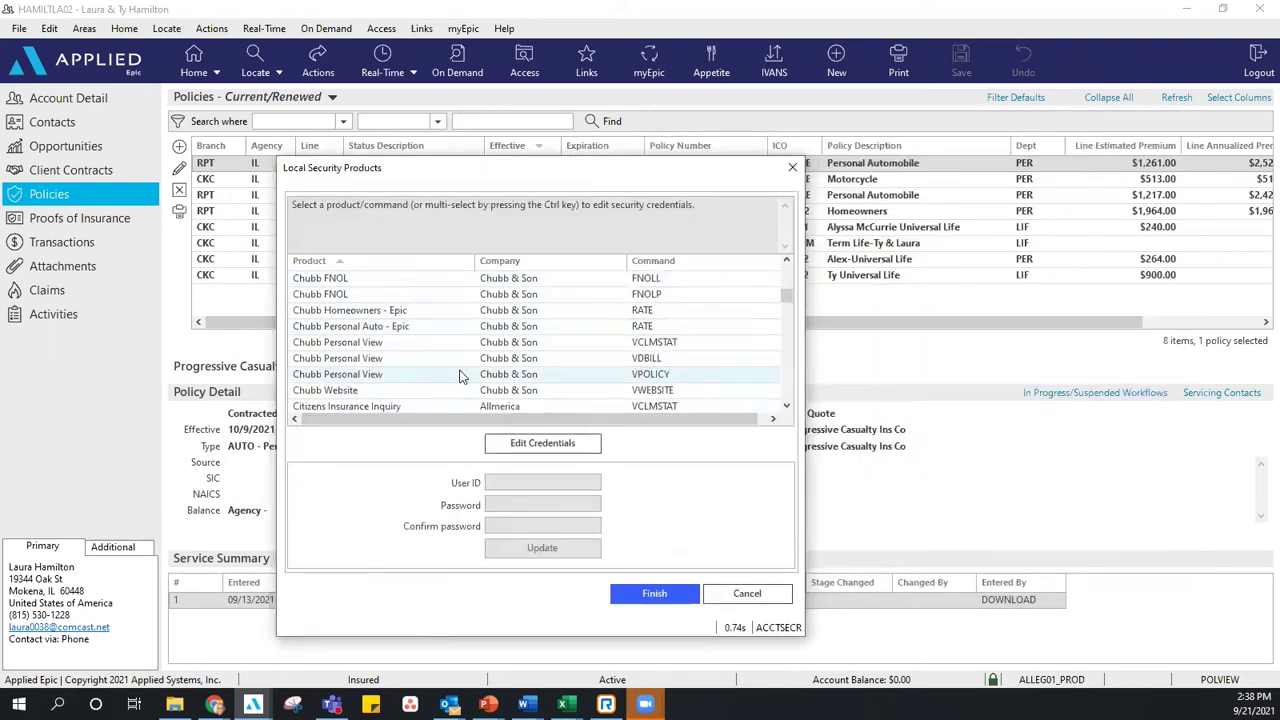
pyautogui.scroll(-3, 461, 376)
pyautogui.scroll(-10, 461, 376)
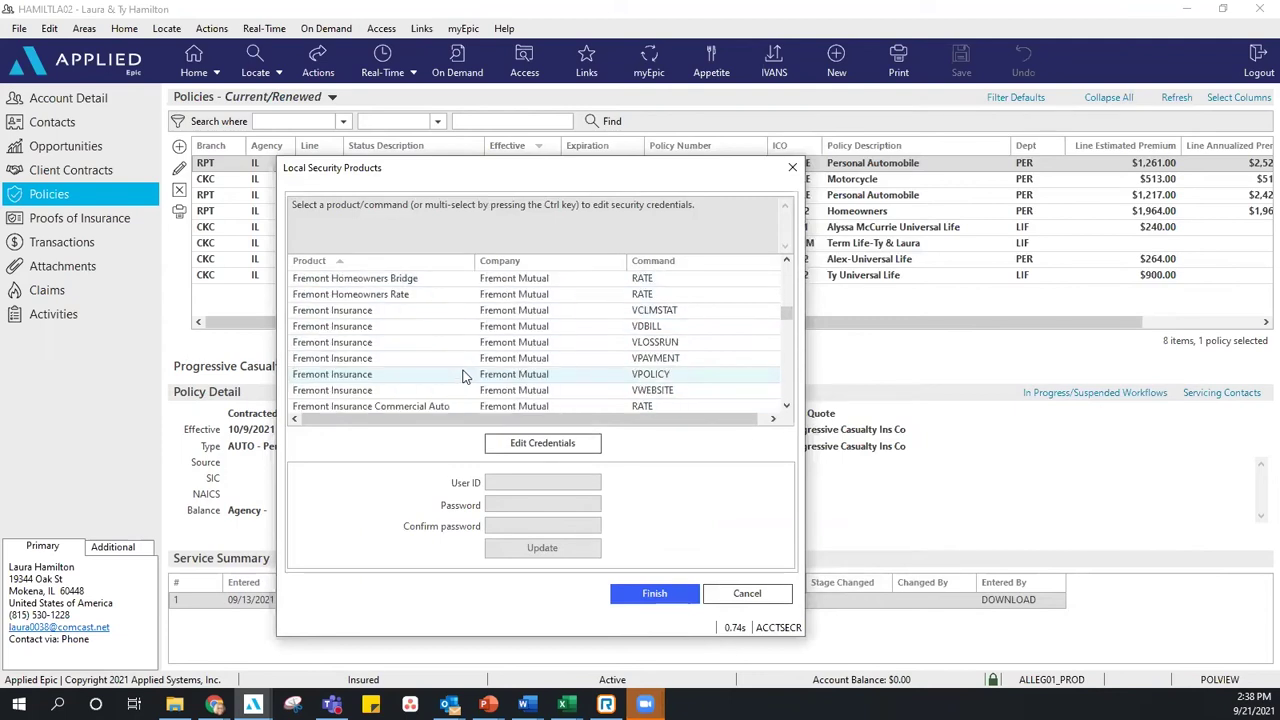
pyautogui.scroll(-12, 479, 376)
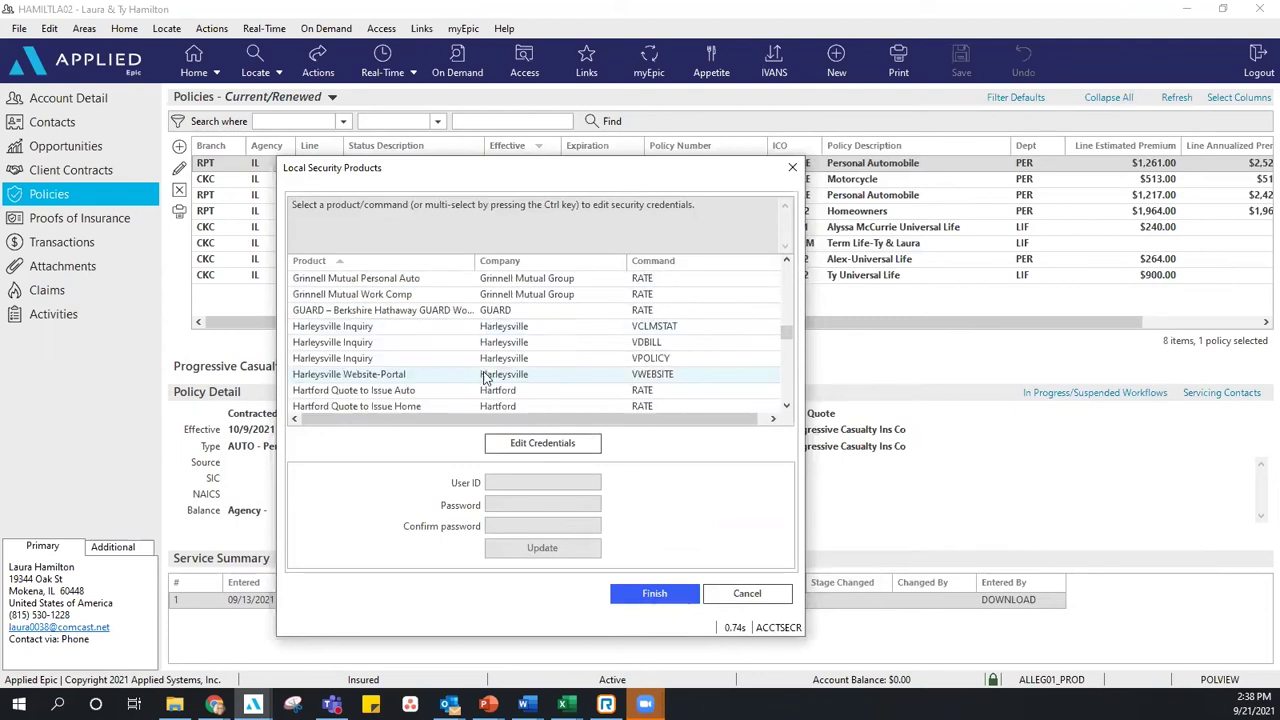
pyautogui.scroll(-10, 492, 376)
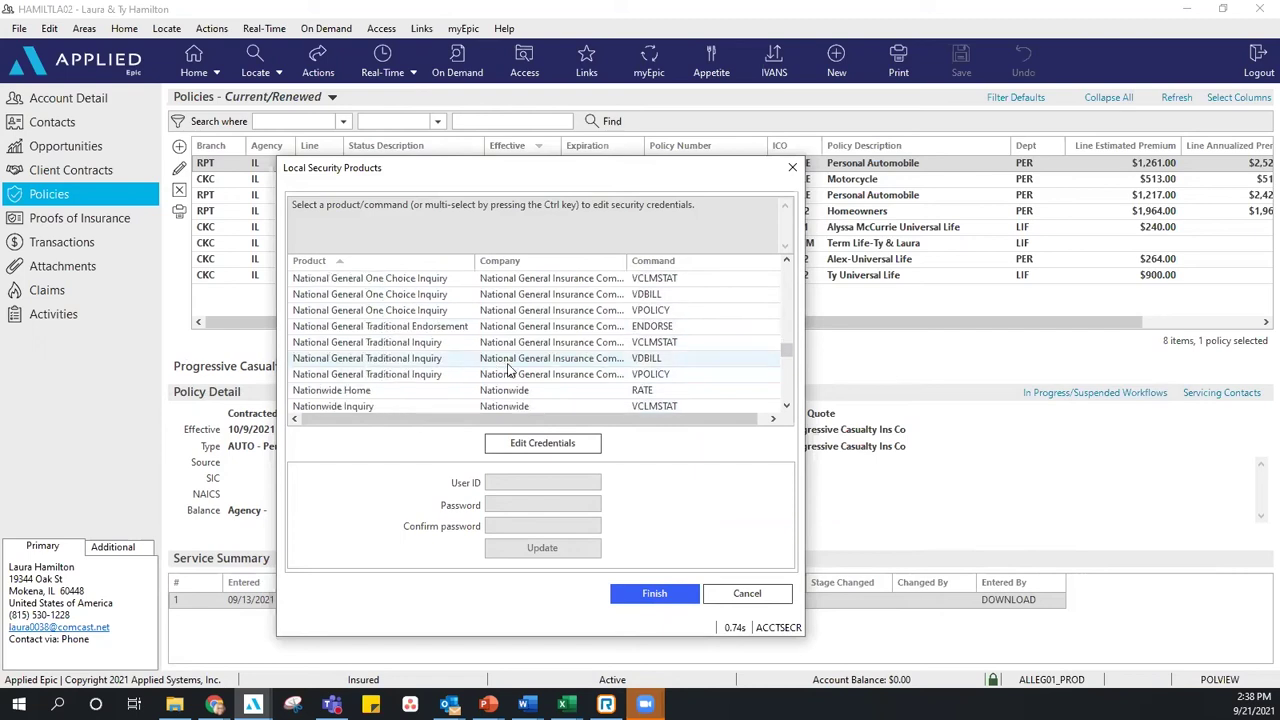
pyautogui.scroll(-4, 516, 370)
pyautogui.scroll(4, 516, 370)
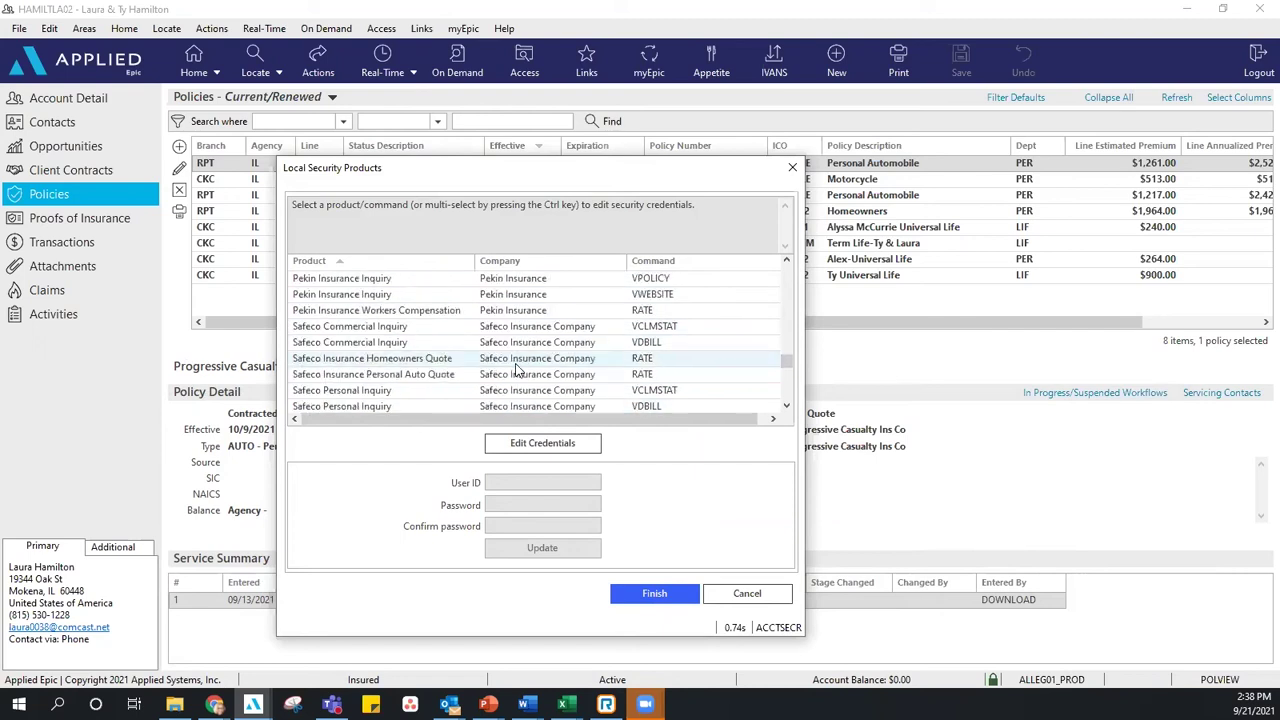
pyautogui.scroll(-1, 516, 370)
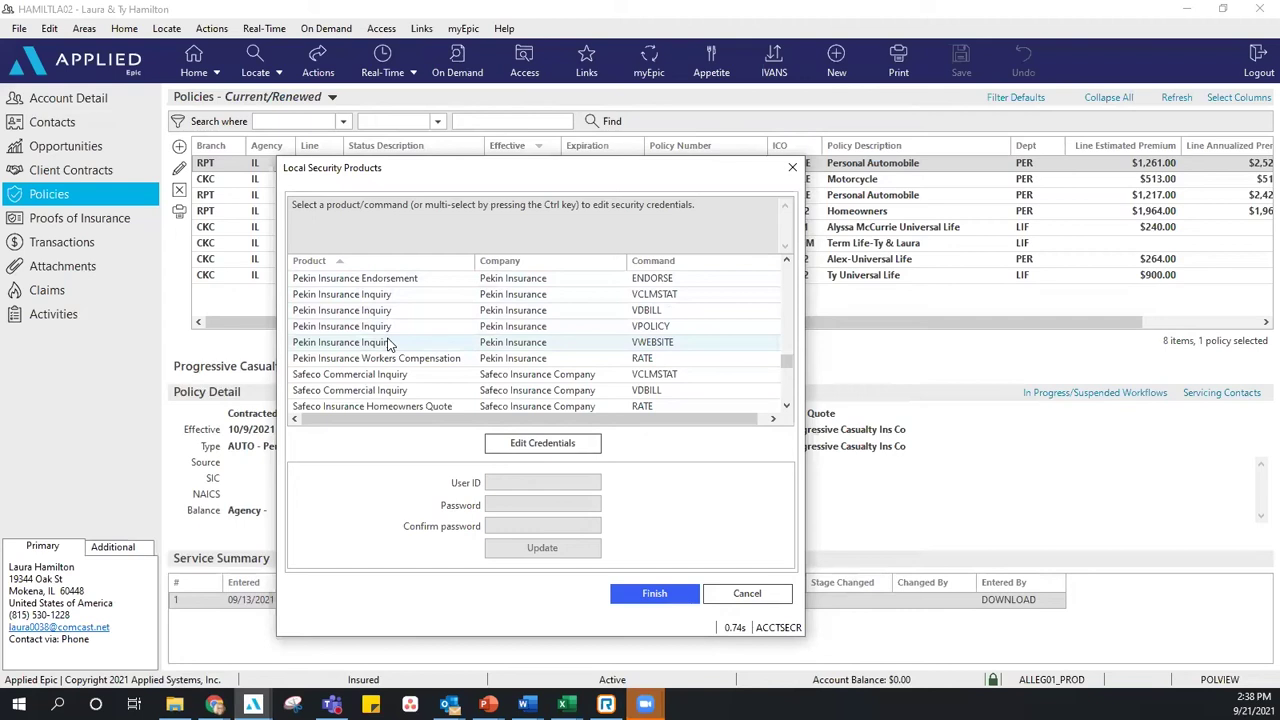
pyautogui.scroll(2, 390, 343)
pyautogui.scroll(-2, 392, 343)
pyautogui.click(747, 593)
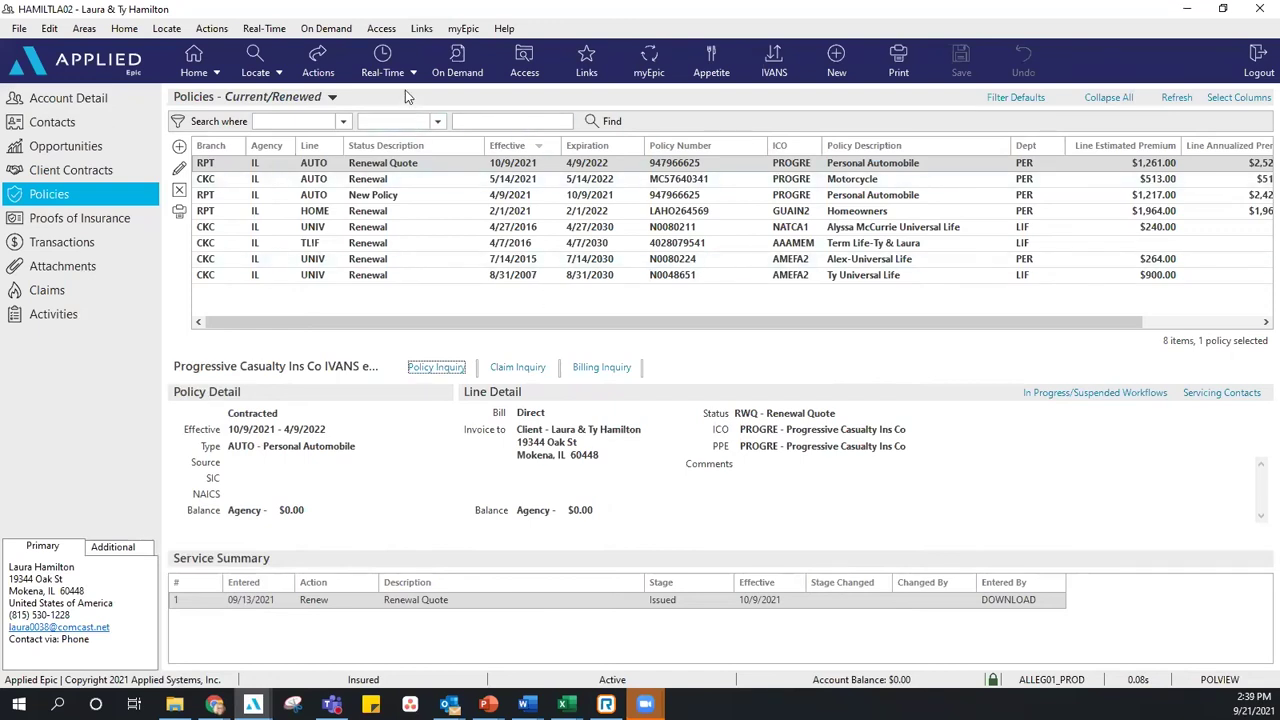
pyautogui.click(412, 72)
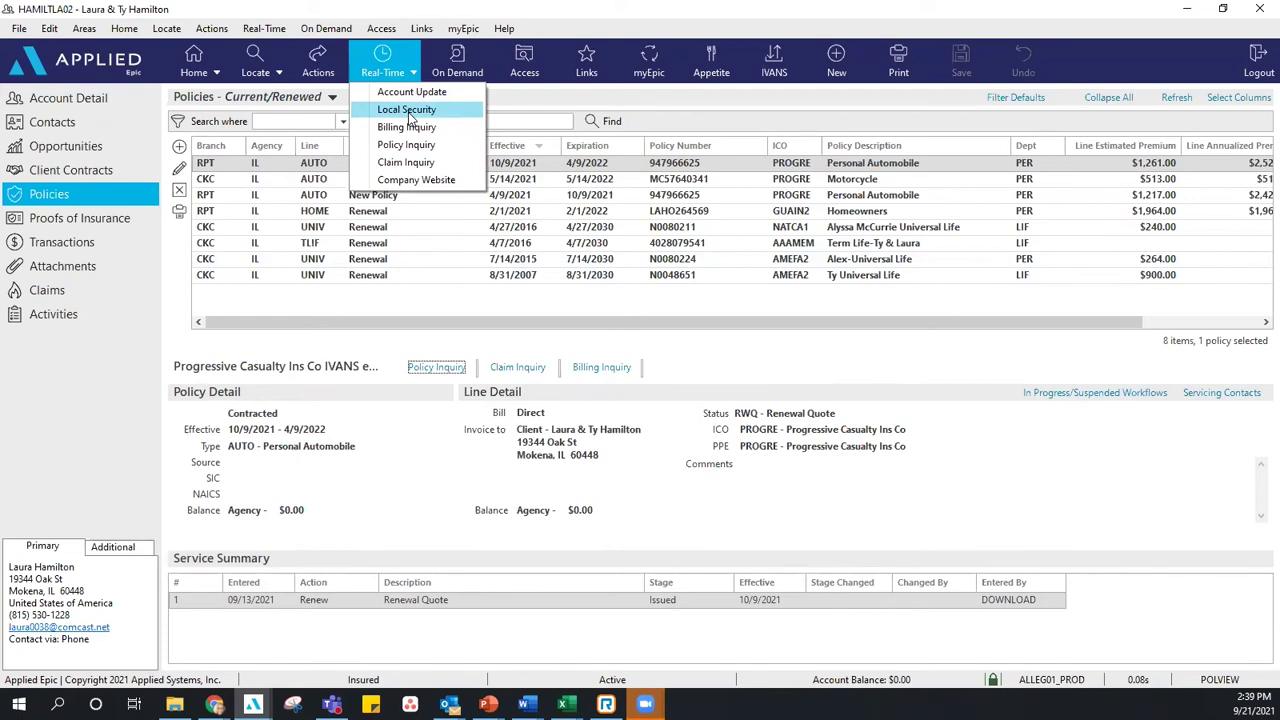
pyautogui.click(408, 112)
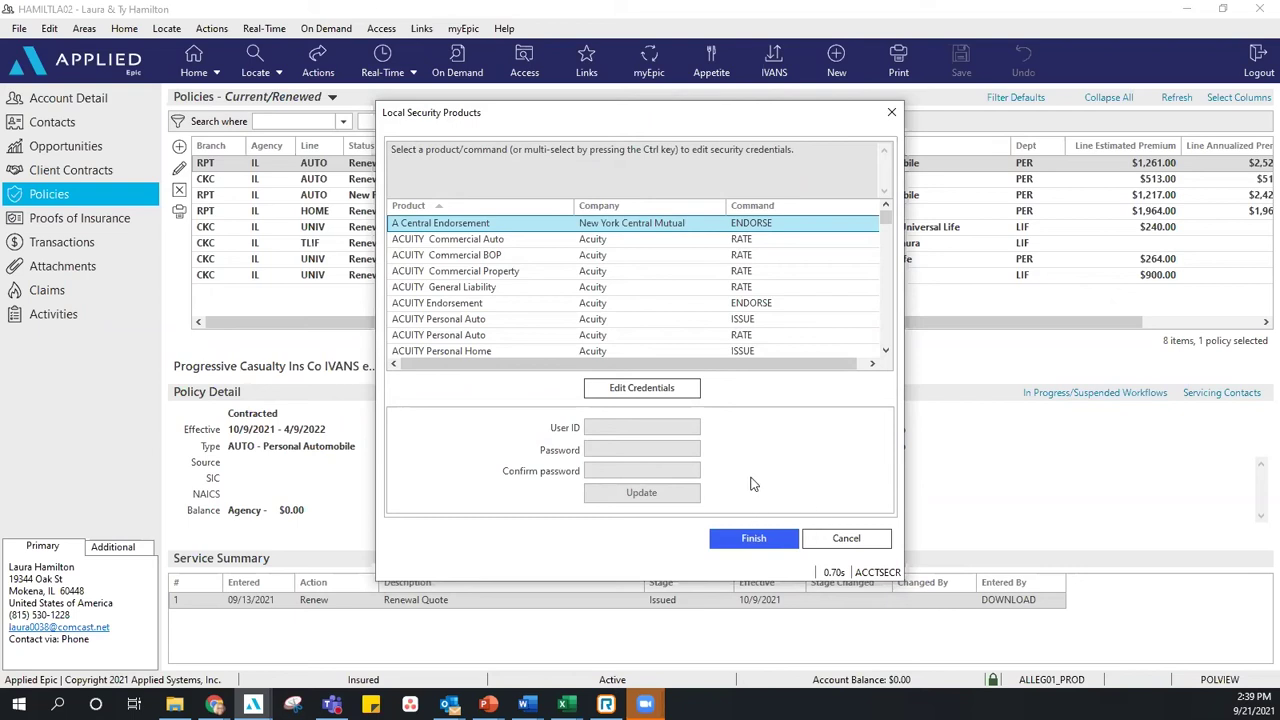
pyautogui.click(866, 542)
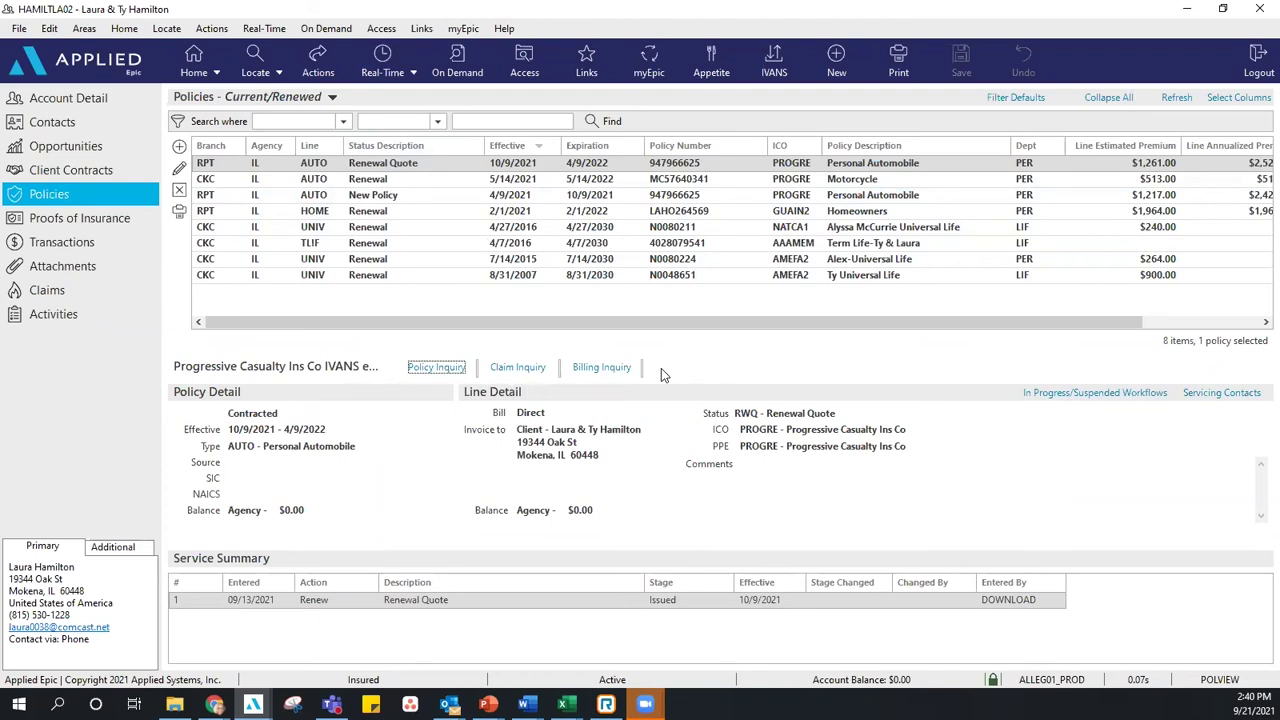
# Attach a Summary of Insurance for the Progressive auto renewal quote to the account, then check Word
pyautogui.click(432, 219)
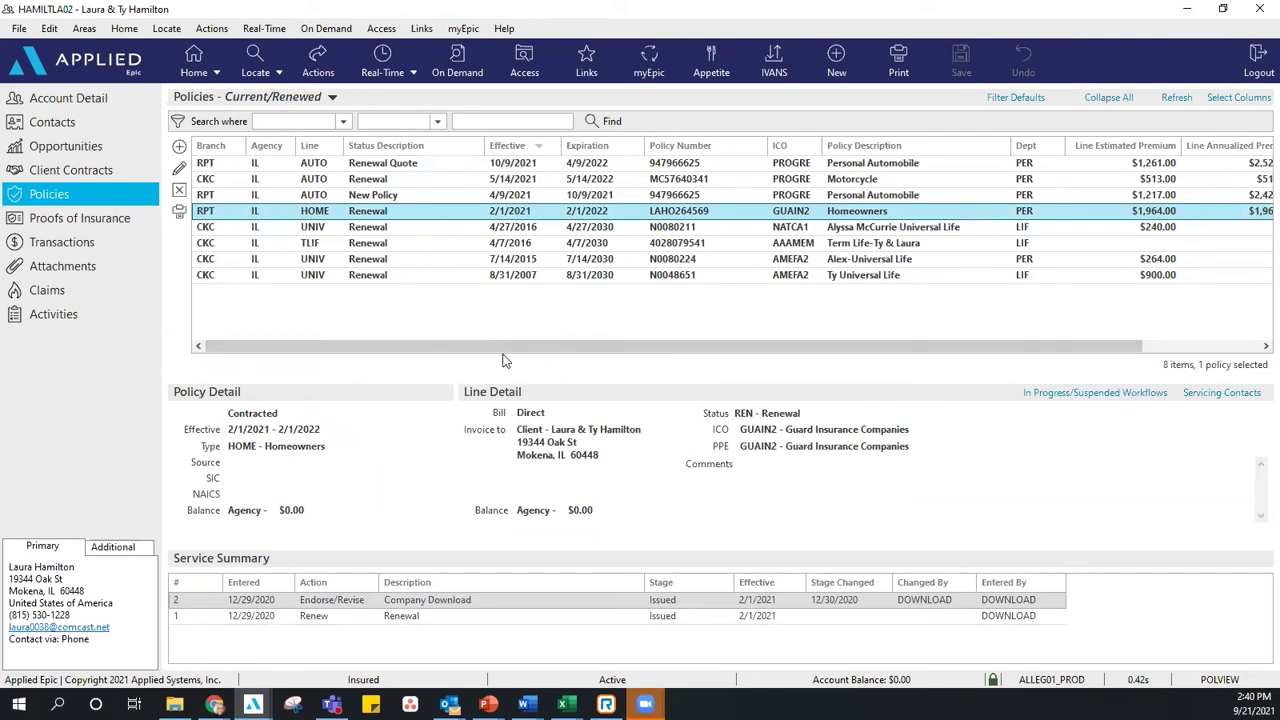
pyautogui.click(418, 165)
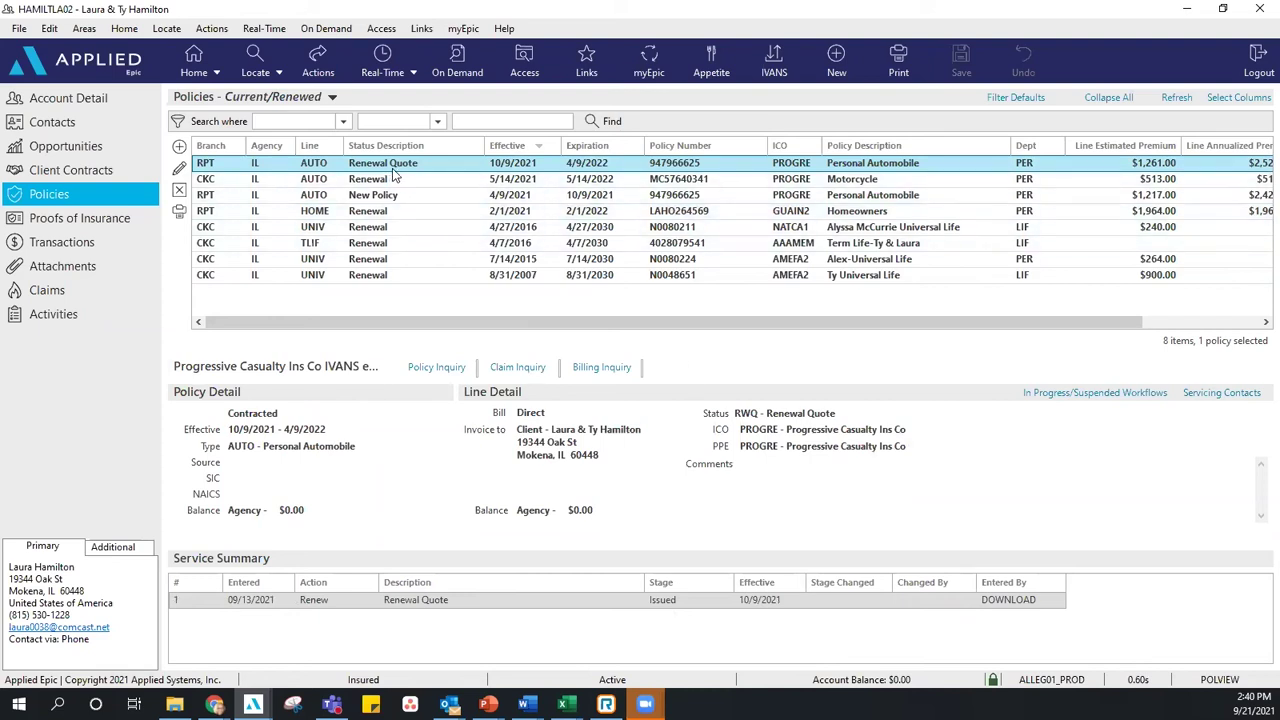
pyautogui.click(458, 74)
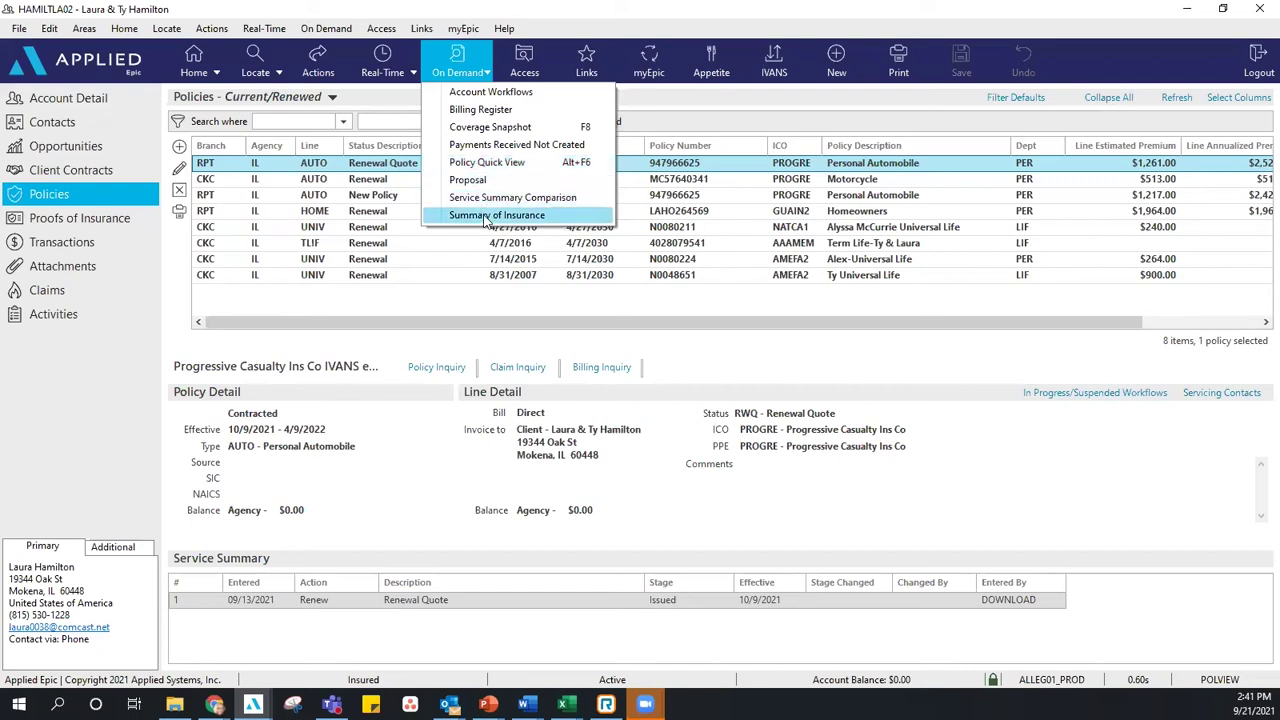
pyautogui.click(487, 220)
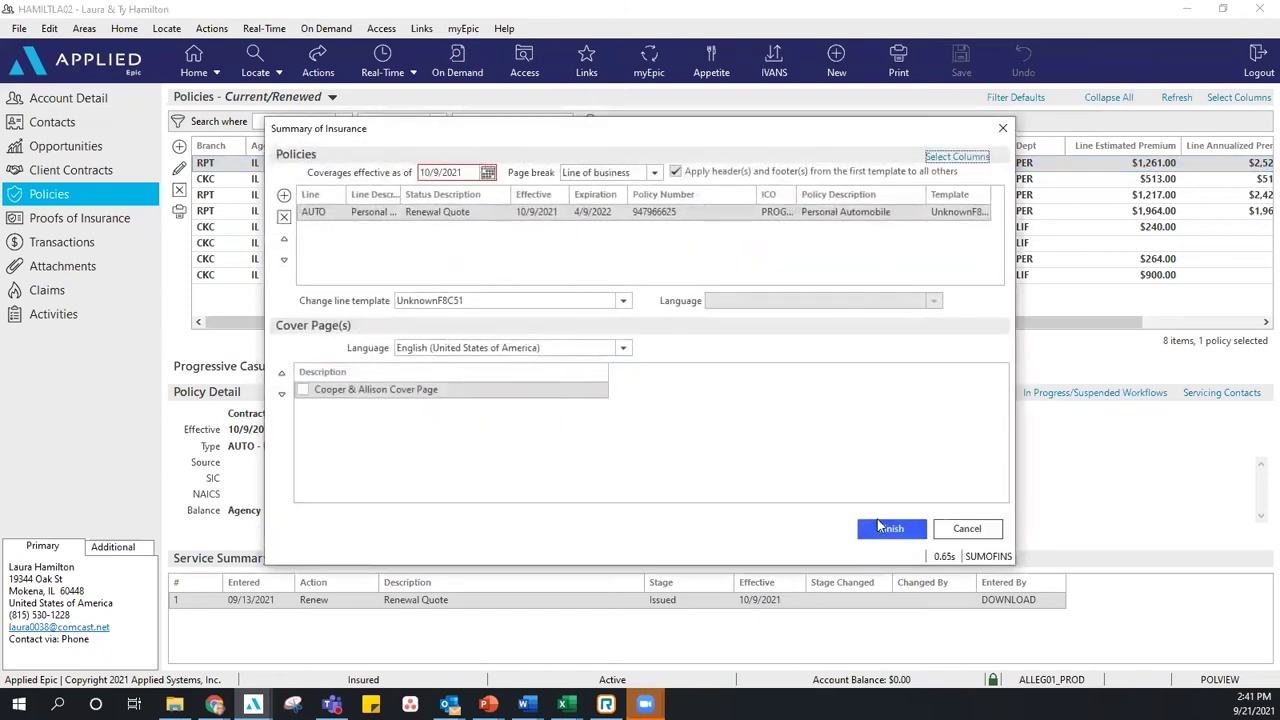
pyautogui.click(896, 535)
pyautogui.click(896, 535)
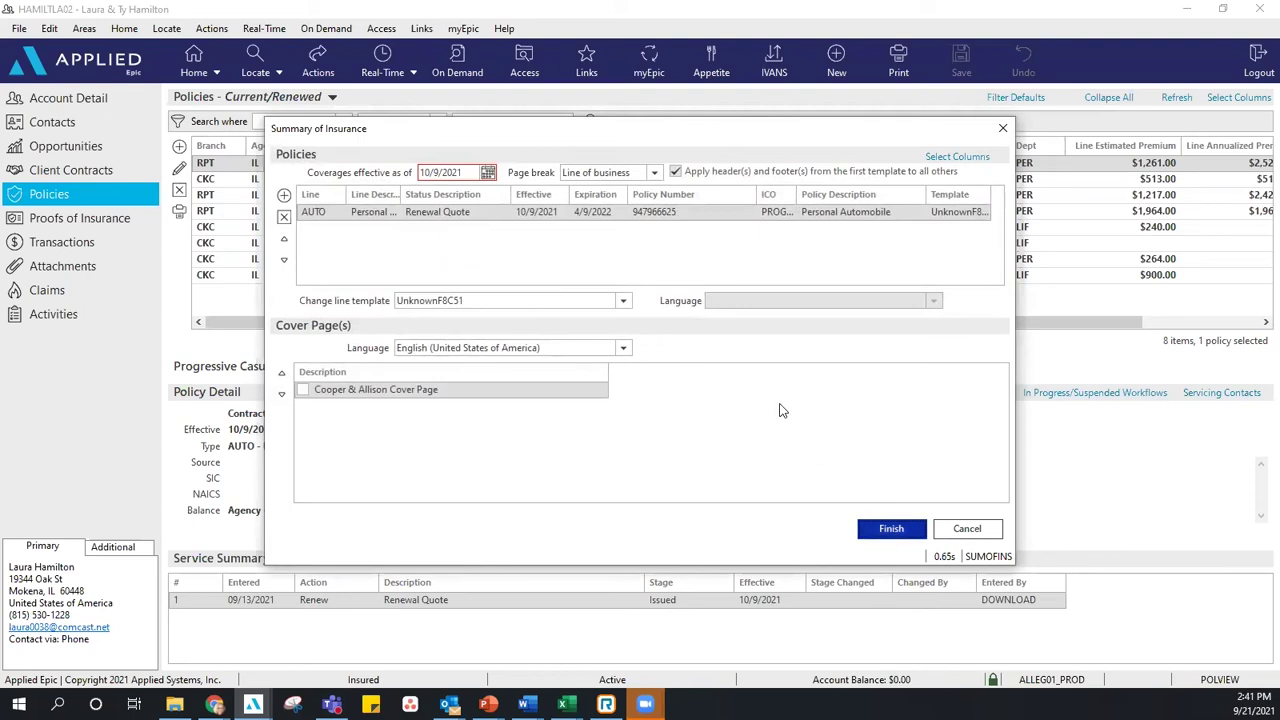
pyautogui.click(836, 560)
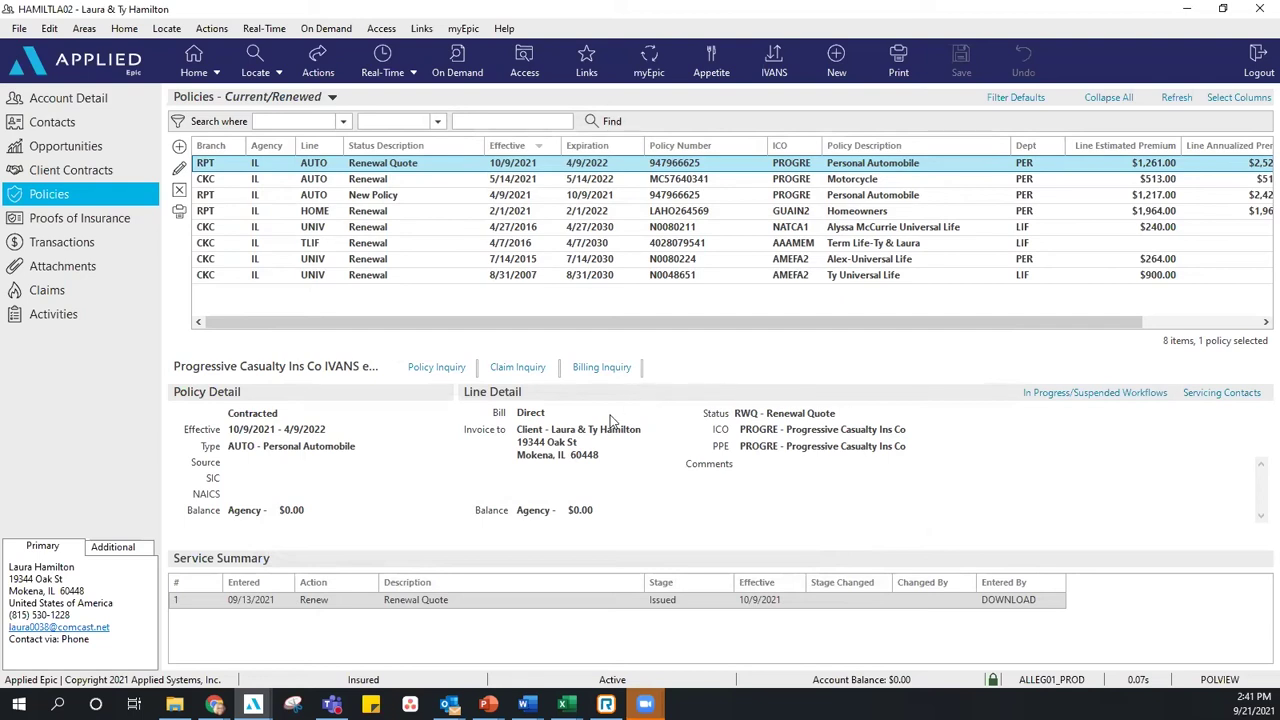
pyautogui.click(456, 80)
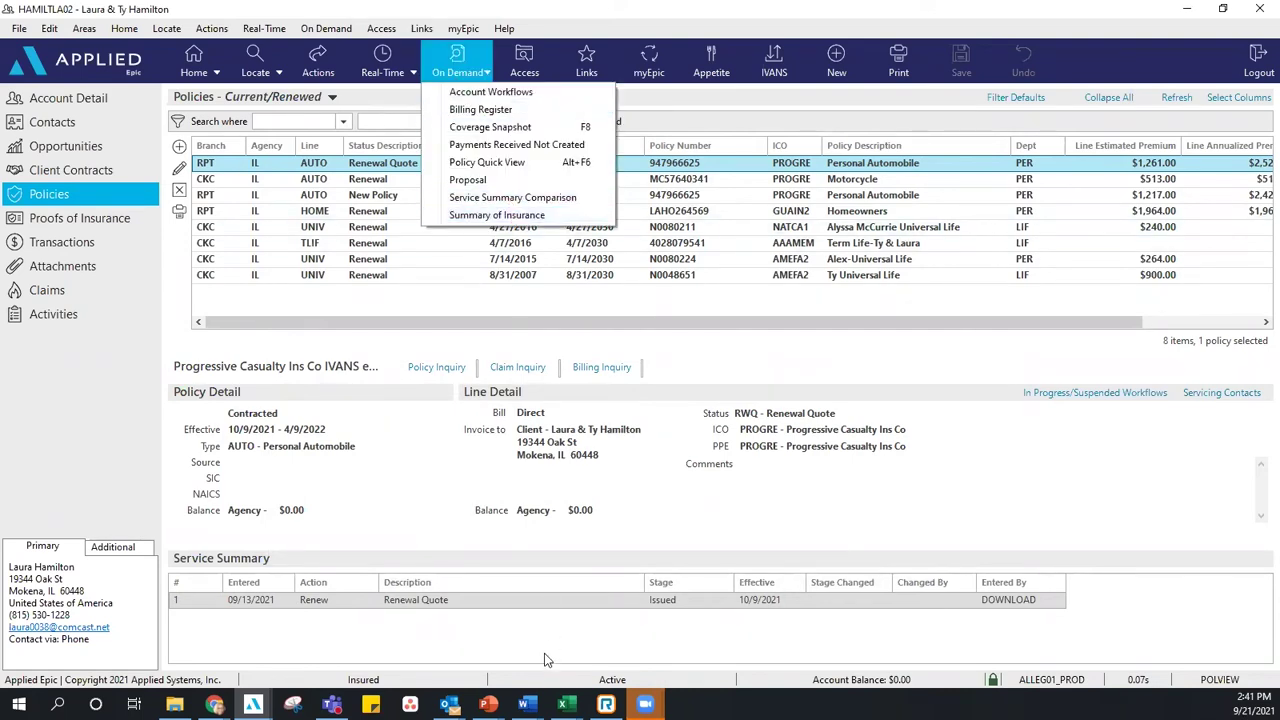
pyautogui.click(527, 704)
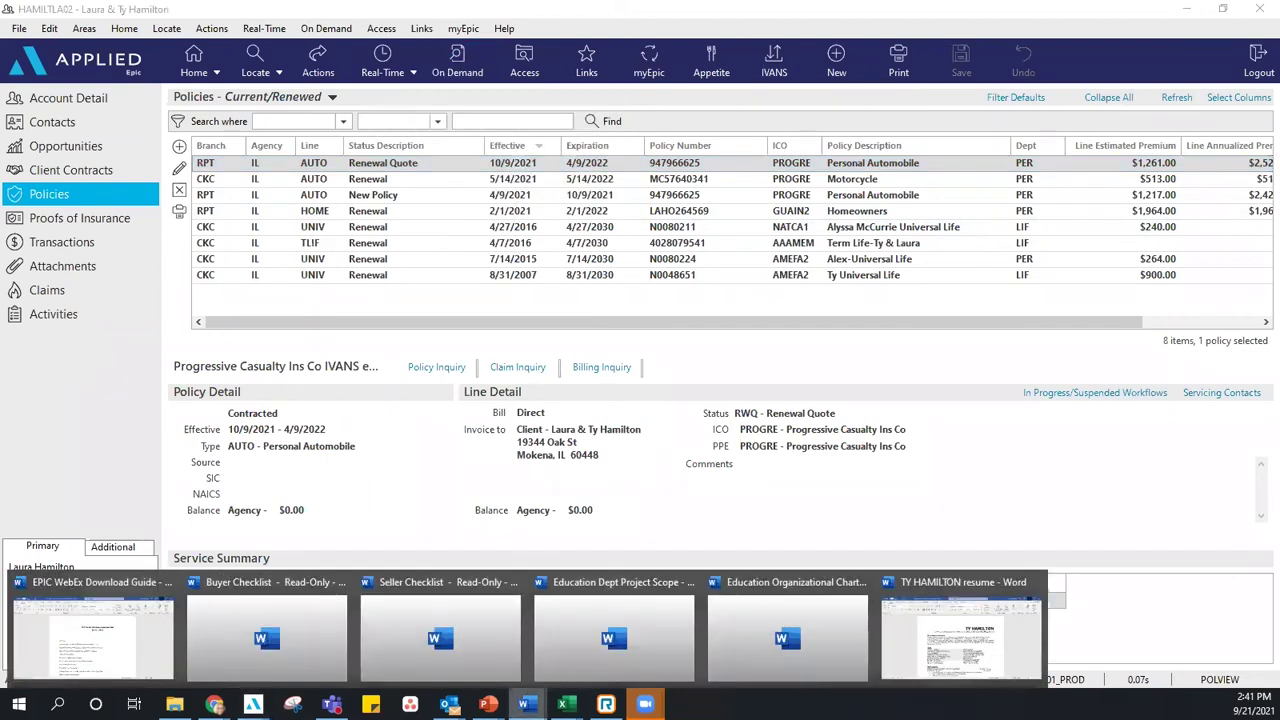
# Generate a second Summary of Insurance for the auto renewal quote and attach it
pyautogui.click(940, 386)
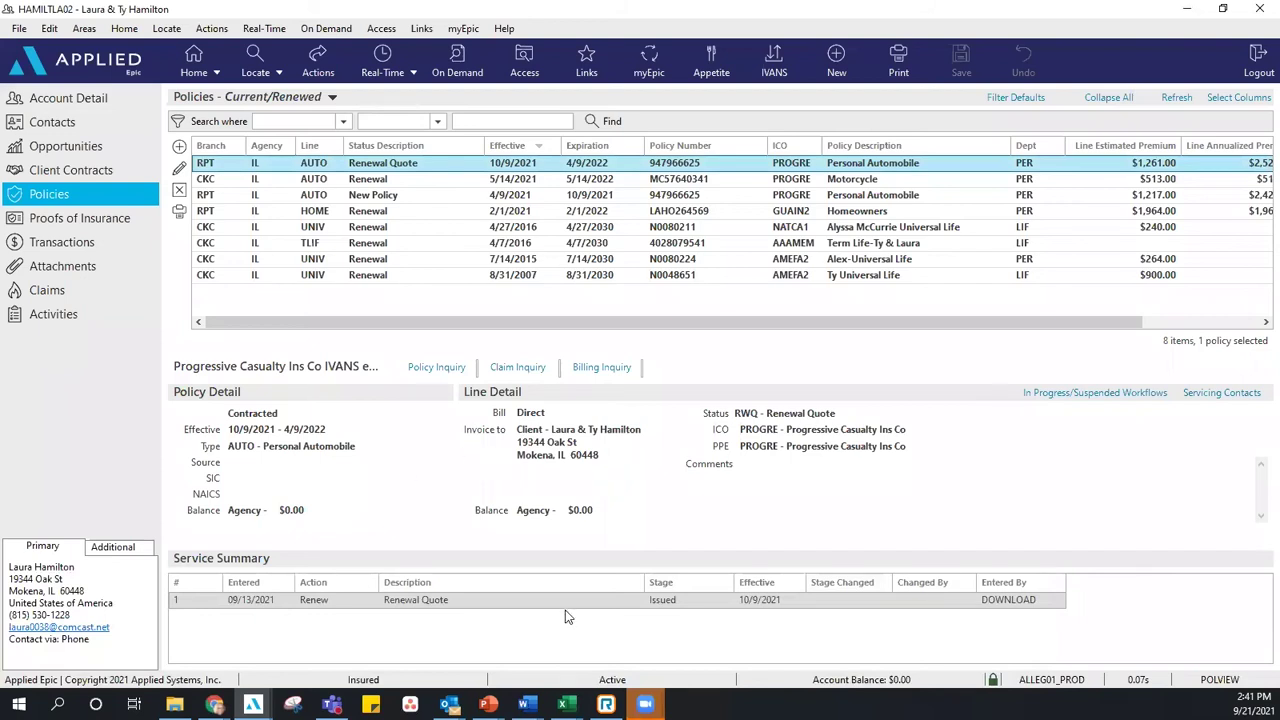
pyautogui.click(464, 72)
pyautogui.click(491, 217)
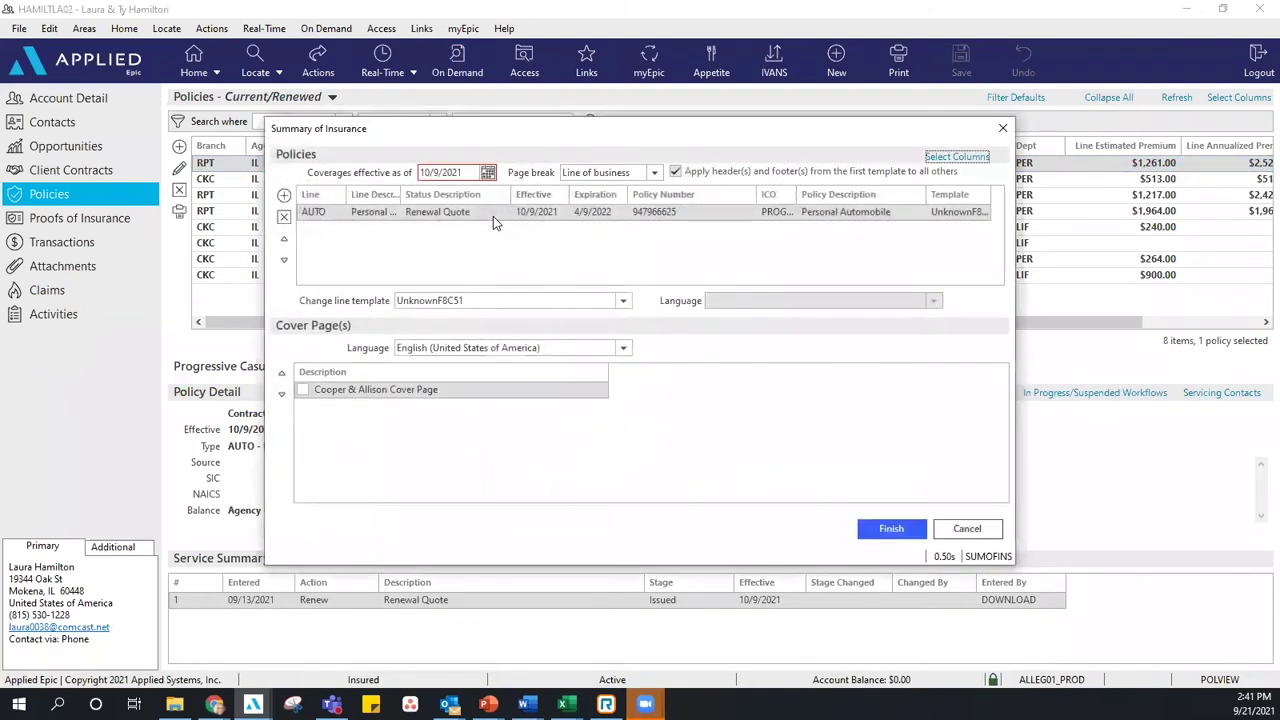
pyautogui.click(886, 538)
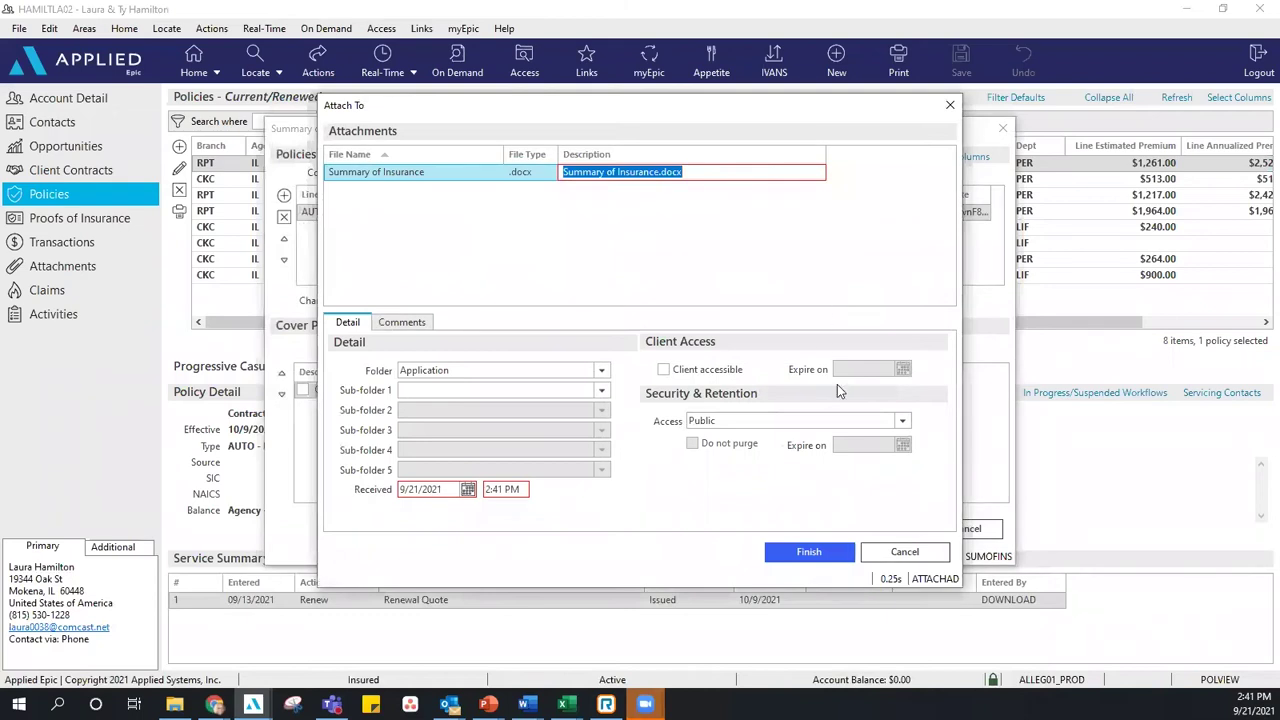
pyautogui.click(808, 552)
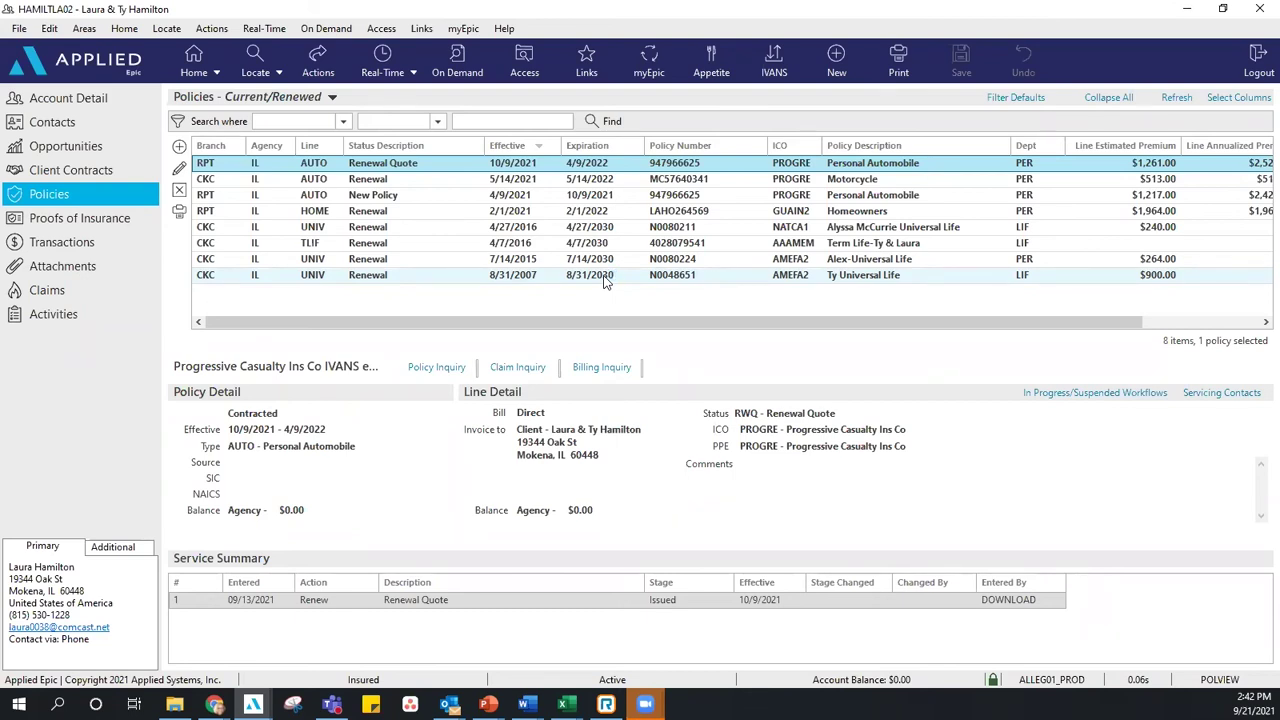
# Select the new Personal Automobile policy's Company Download entry and start a Service Summary Comparison
pyautogui.click(443, 74)
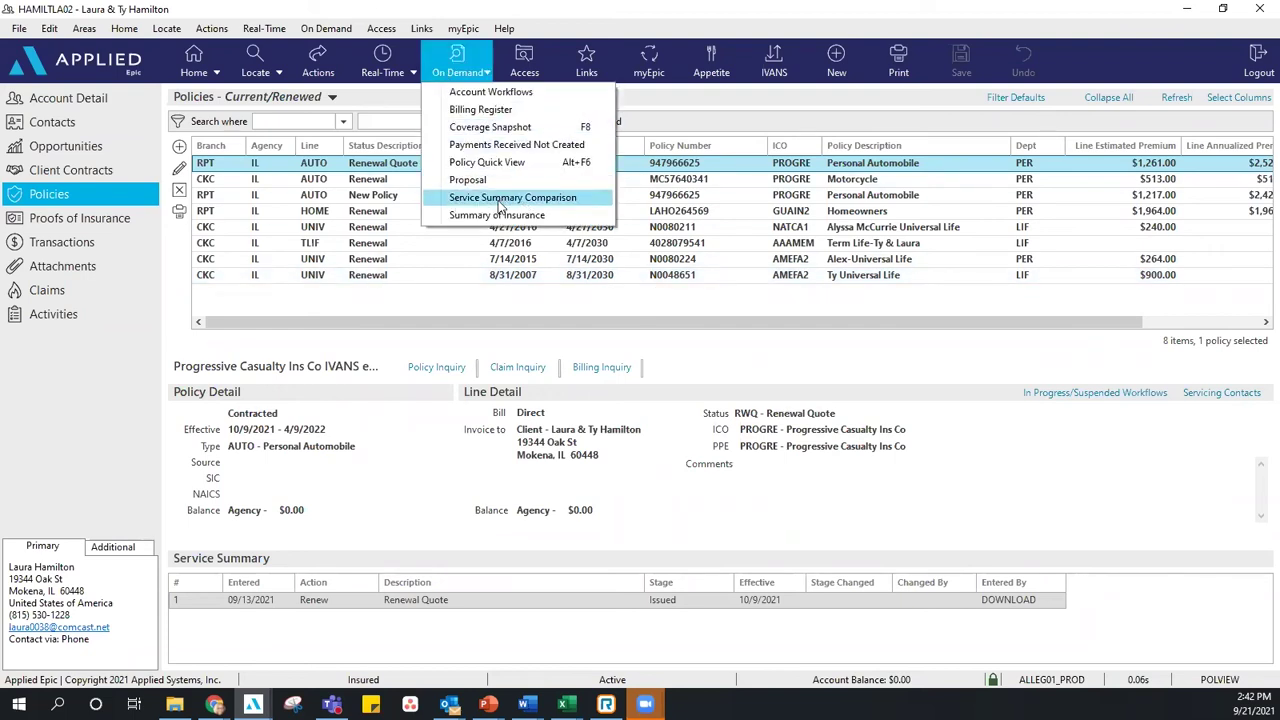
pyautogui.click(389, 182)
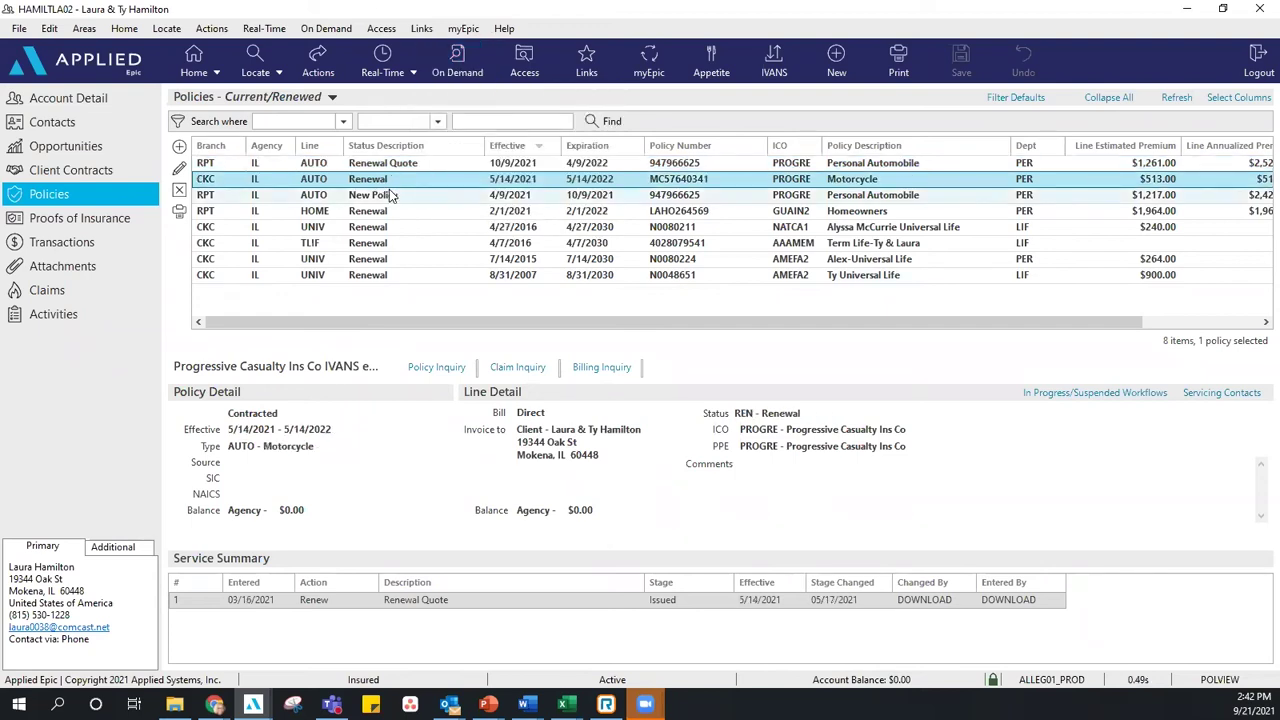
pyautogui.click(396, 197)
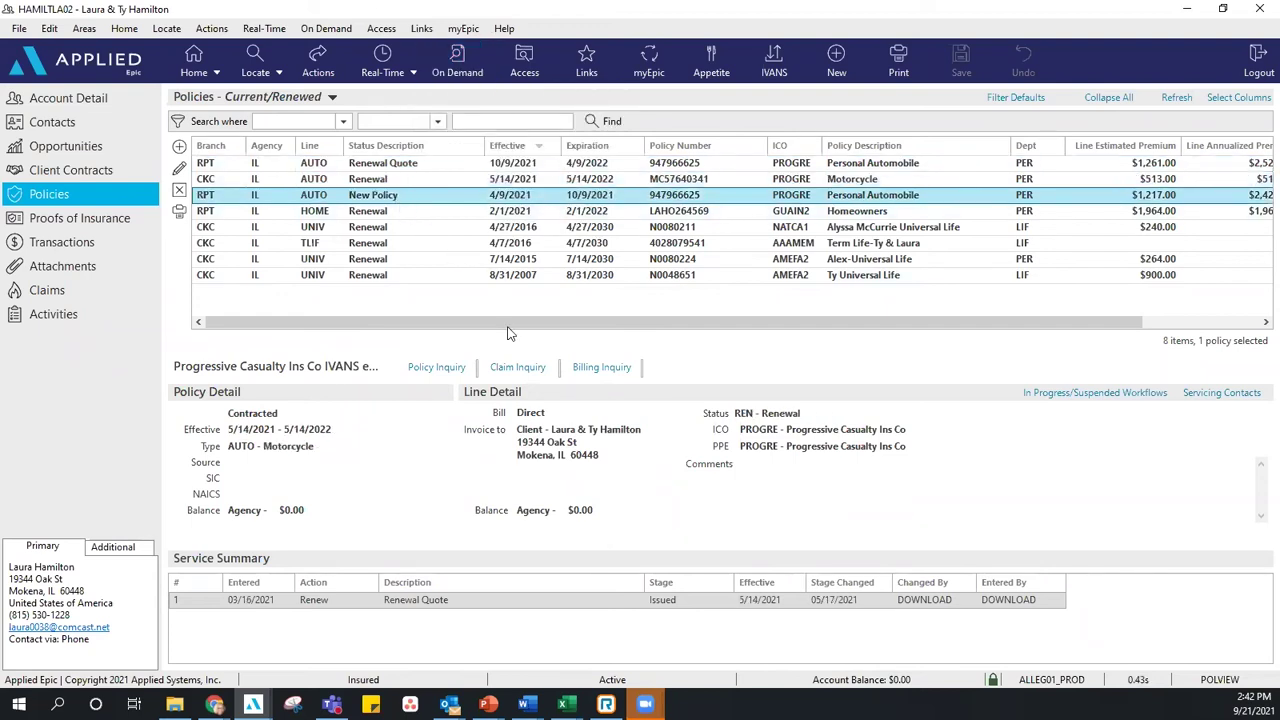
pyautogui.click(464, 600)
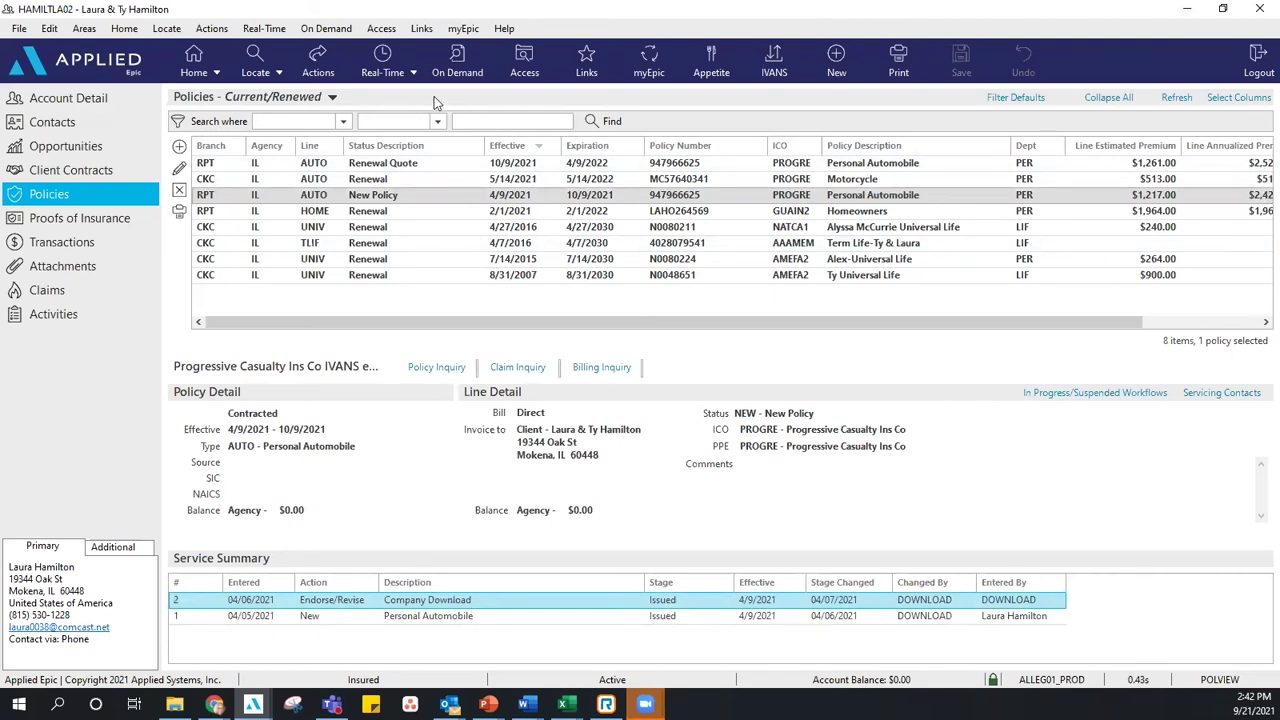
pyautogui.click(460, 77)
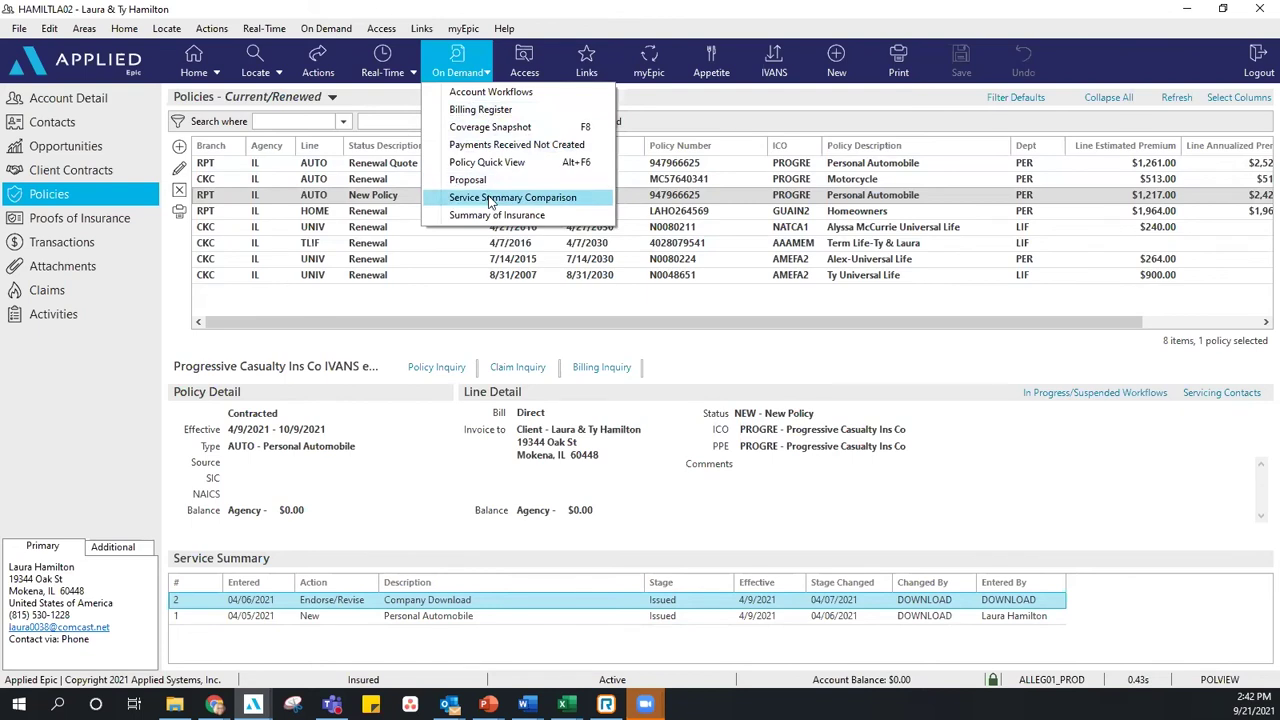
pyautogui.click(490, 198)
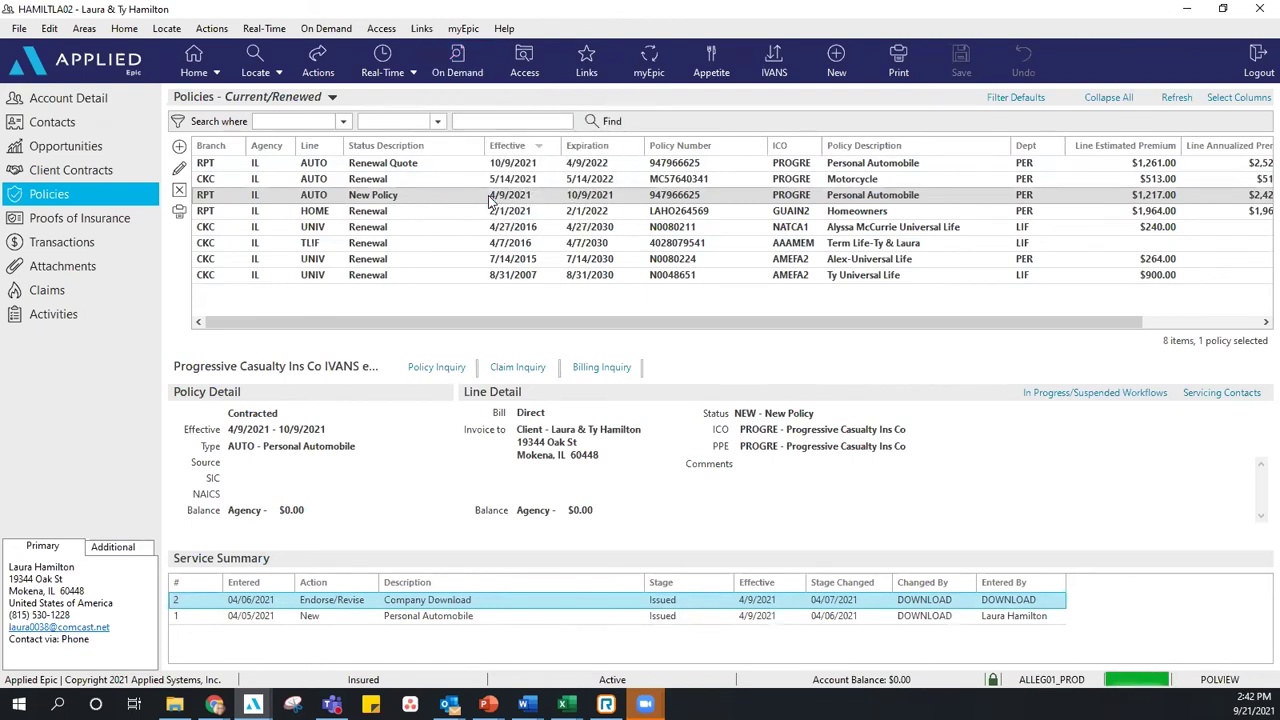
pyautogui.click(360, 247)
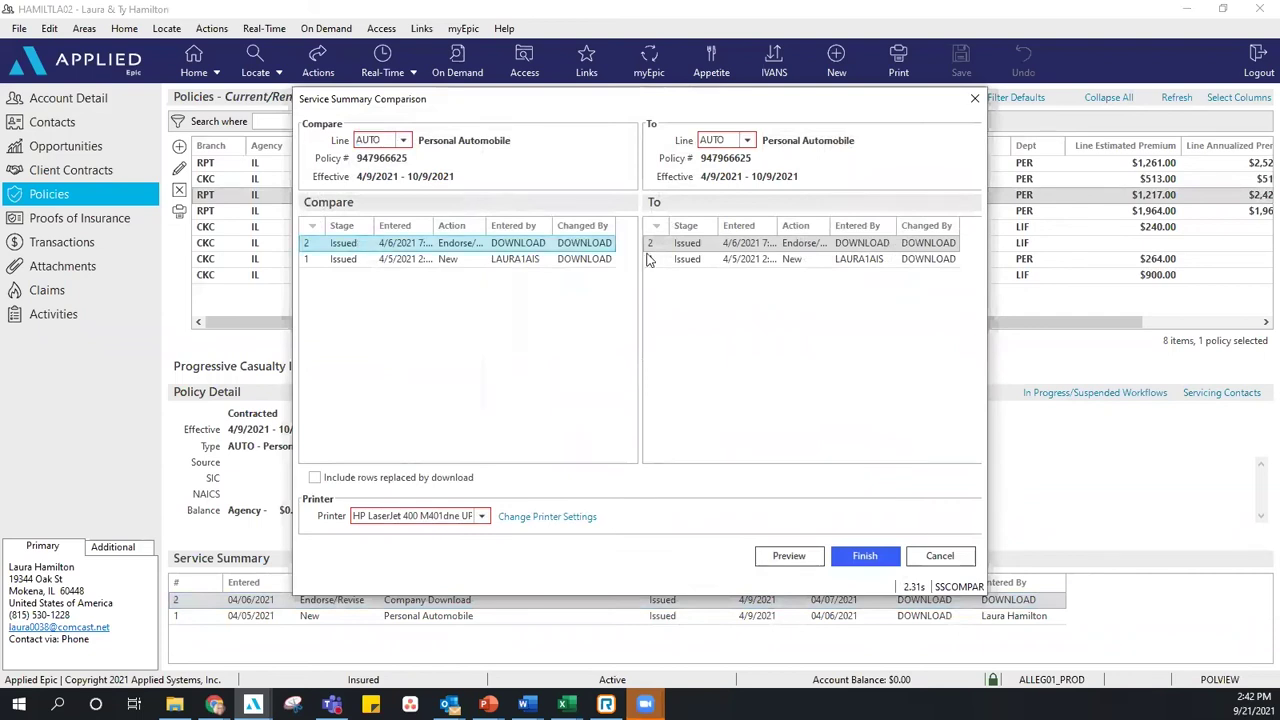
# Compare the Company Download endorsement against the original New entry and preview the result
pyautogui.click(676, 263)
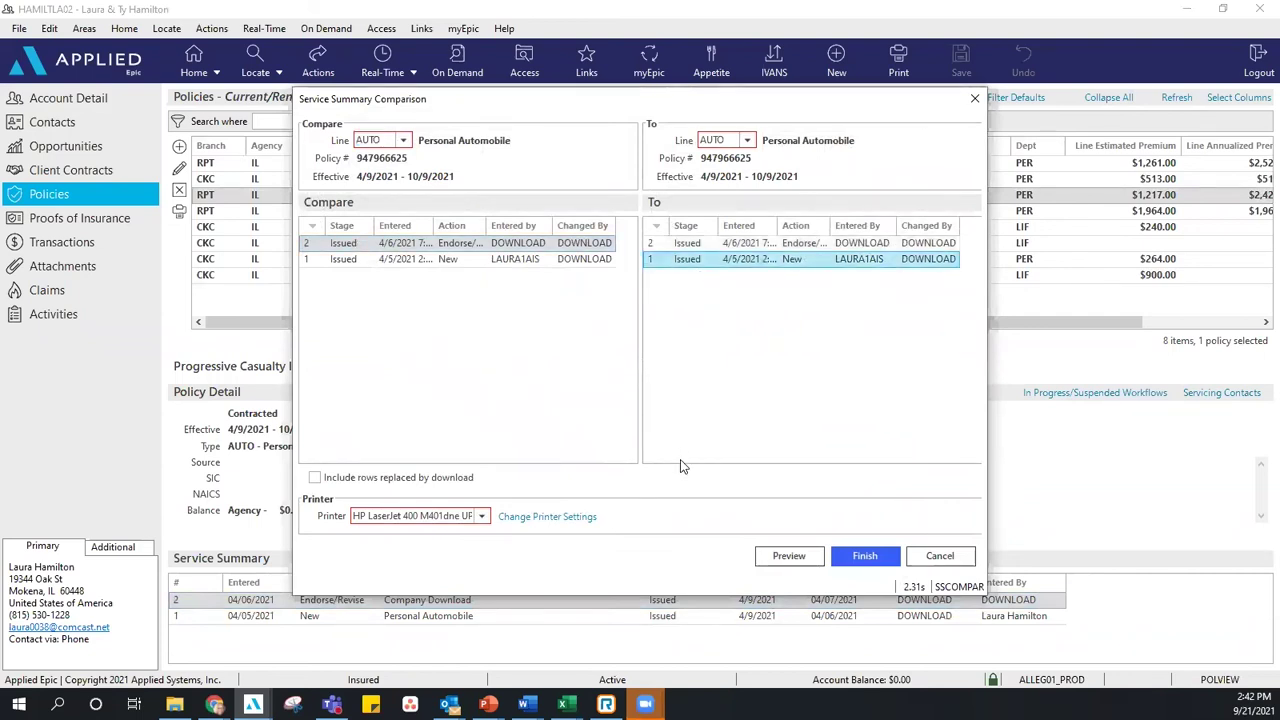
pyautogui.click(789, 556)
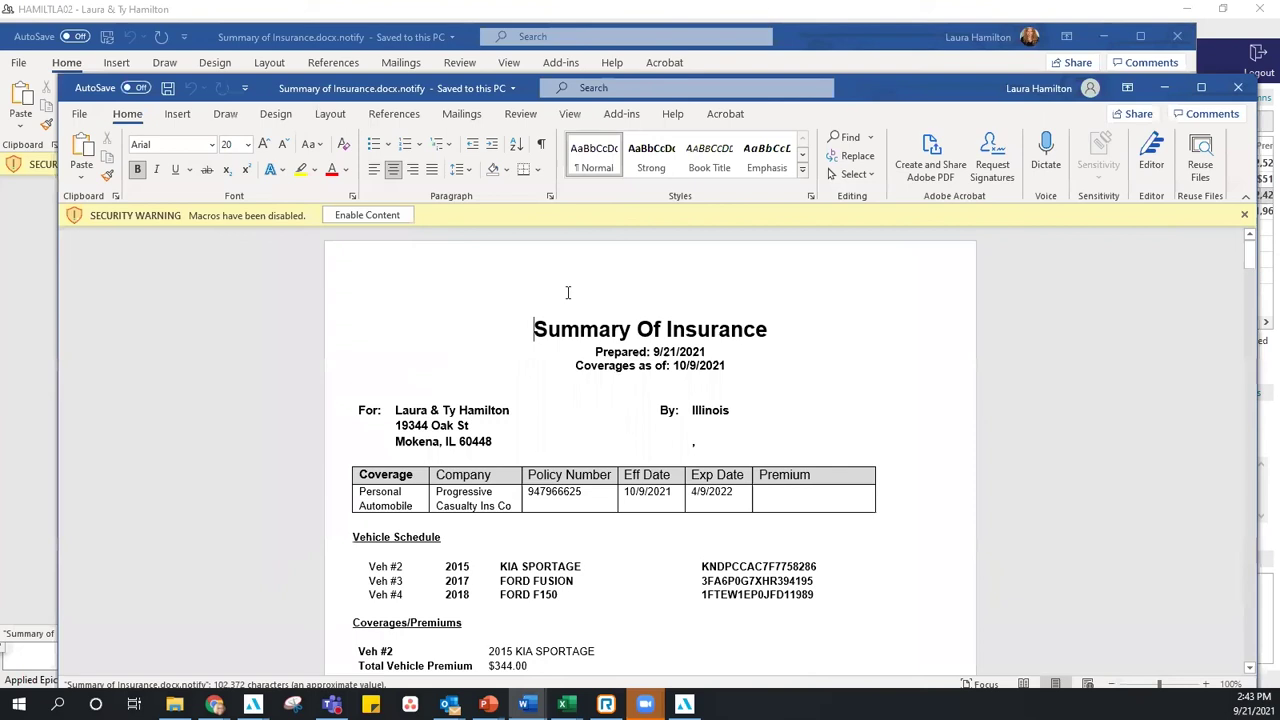
# Scroll through the Summary of Insurance coverage pages in Word
pyautogui.scroll(-3, 567, 292)
pyautogui.scroll(2, 545, 340)
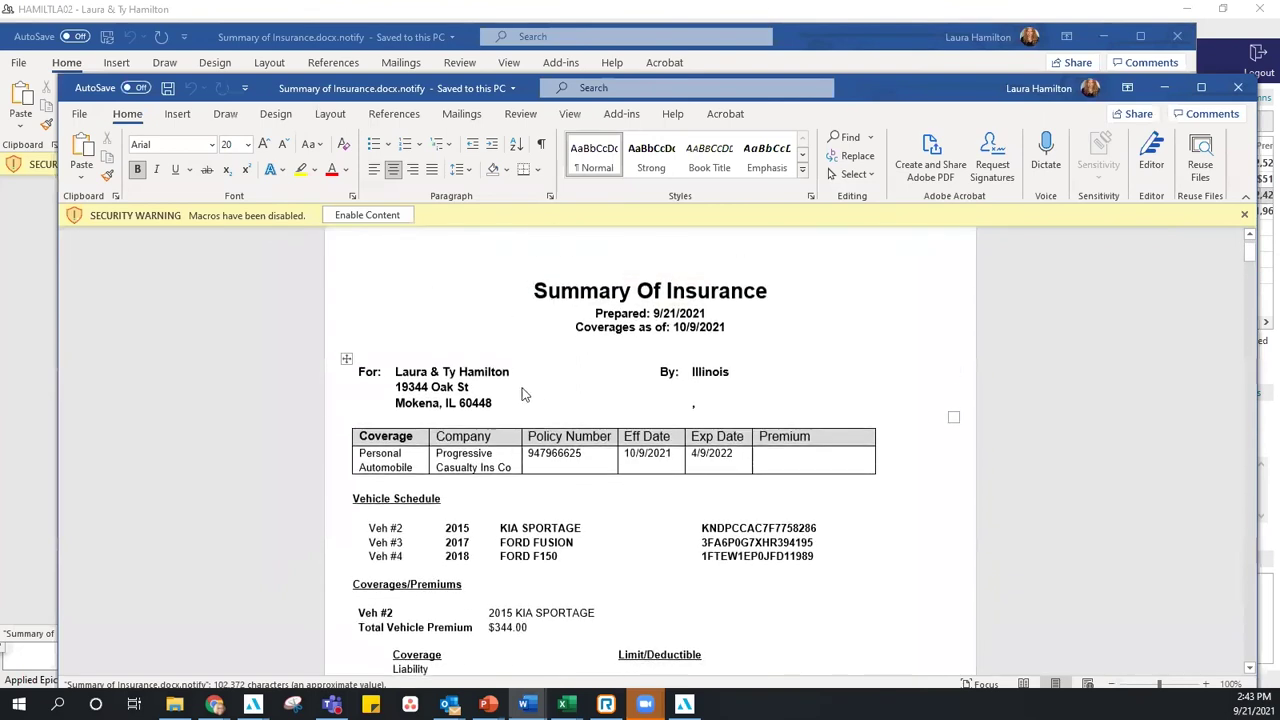
pyautogui.scroll(-6, 525, 393)
pyautogui.scroll(-6, 536, 388)
pyautogui.scroll(-10, 537, 388)
pyautogui.scroll(-18, 537, 388)
pyautogui.scroll(-17, 538, 390)
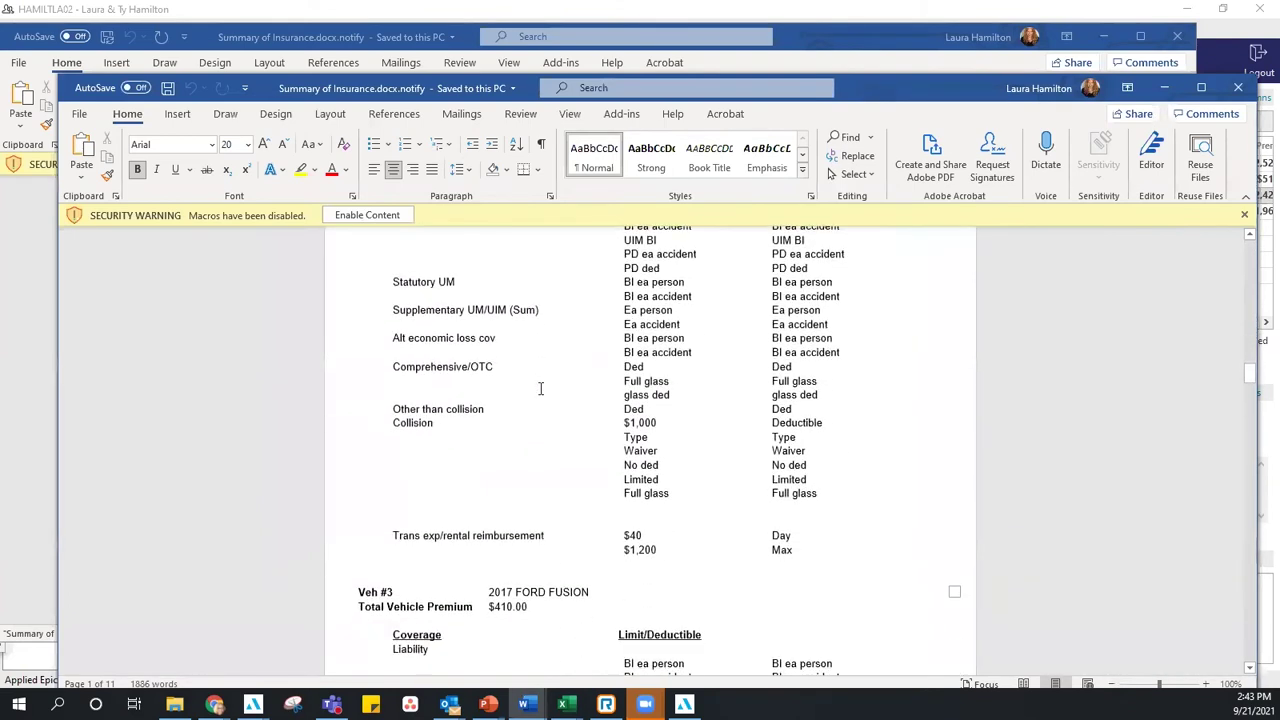
pyautogui.scroll(4, 540, 388)
pyautogui.scroll(-2, 542, 386)
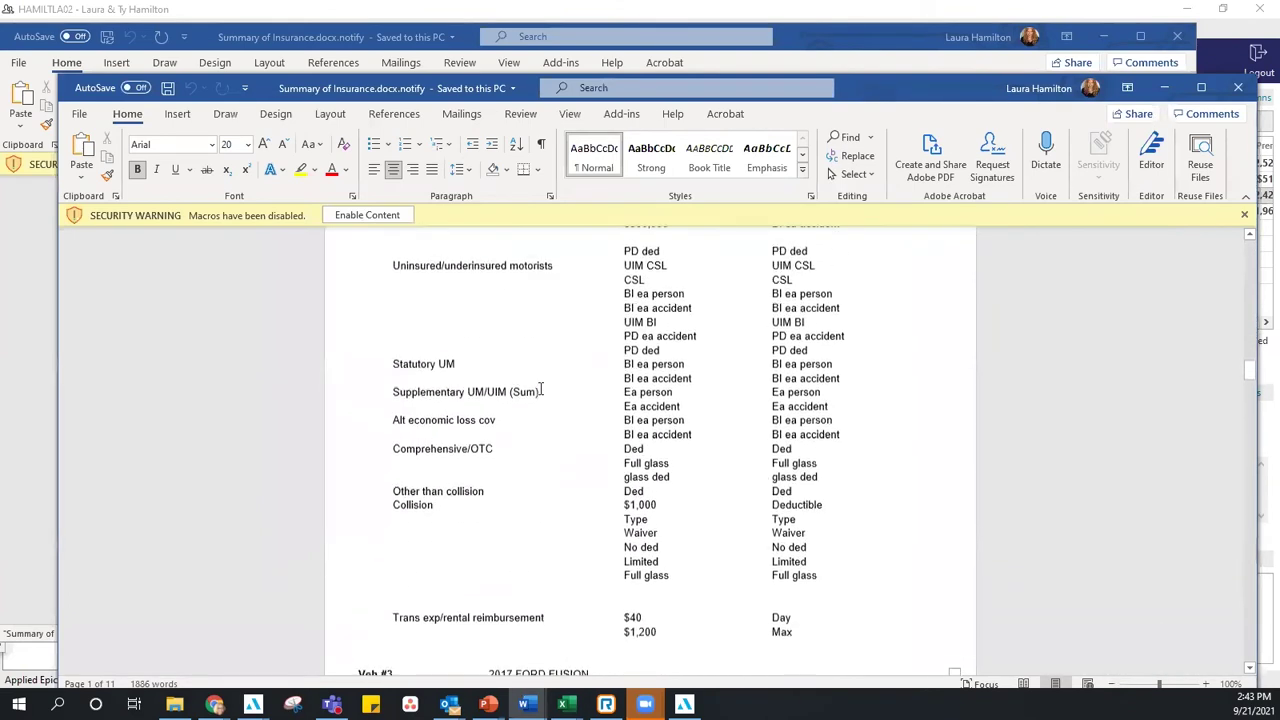
pyautogui.scroll(-3, 749, 523)
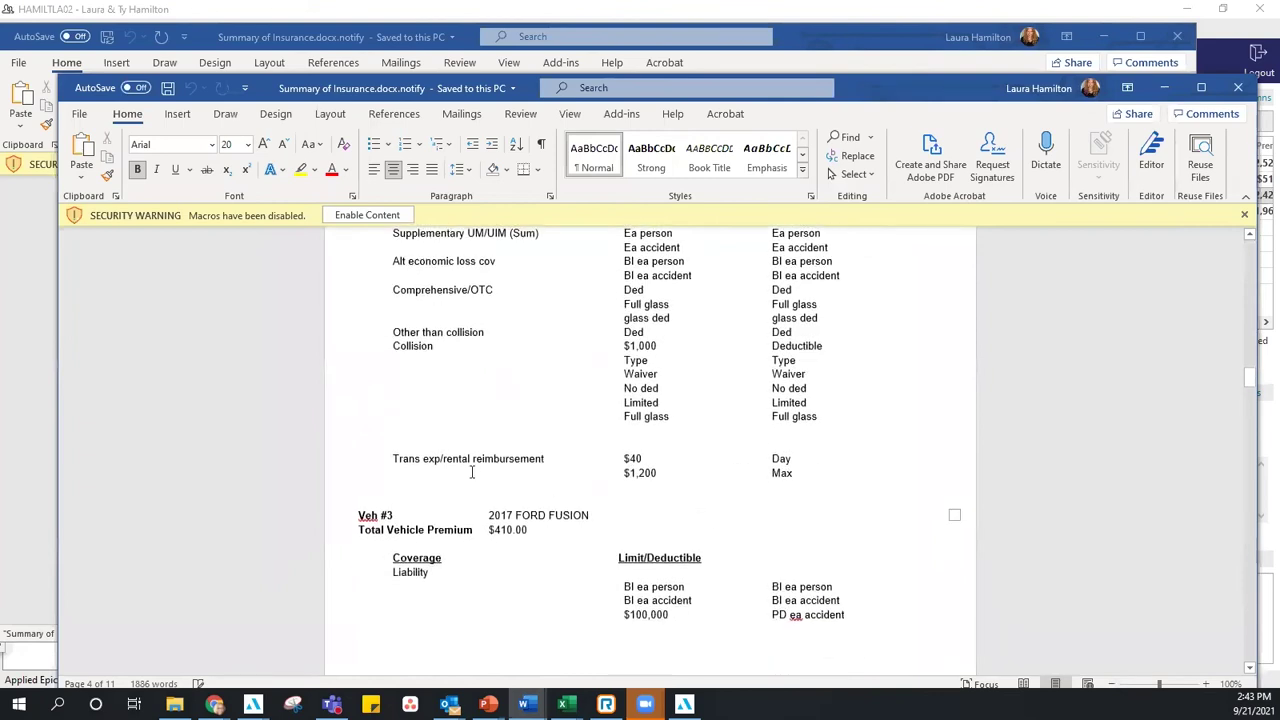
pyautogui.scroll(-14, 633, 473)
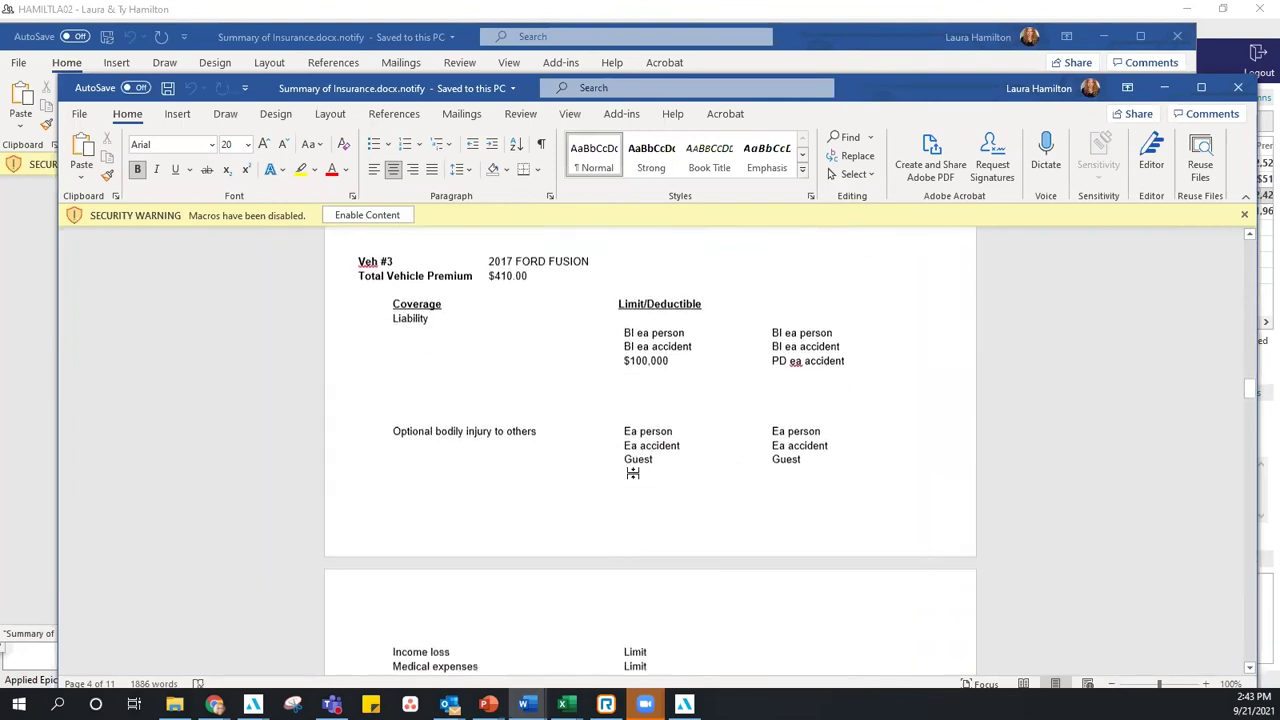
pyautogui.scroll(-16, 633, 473)
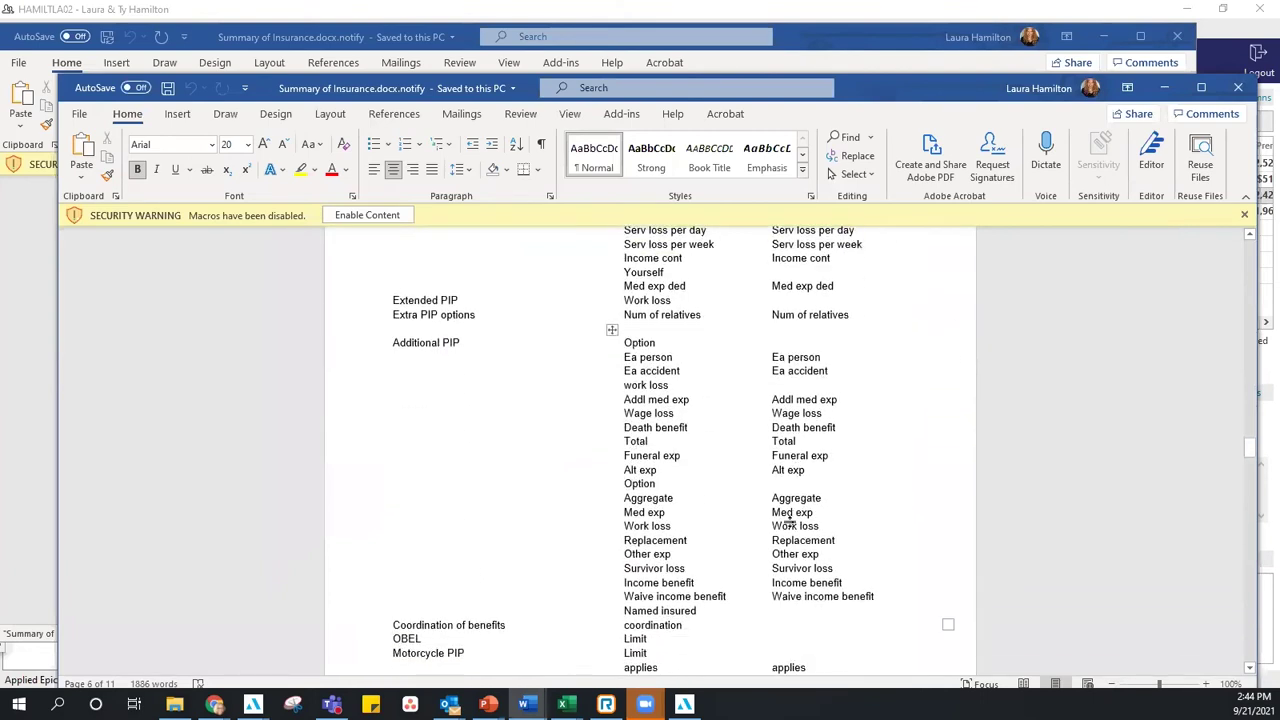
pyautogui.scroll(-16, 790, 517)
pyautogui.scroll(-16, 633, 493)
pyautogui.scroll(-10, 633, 493)
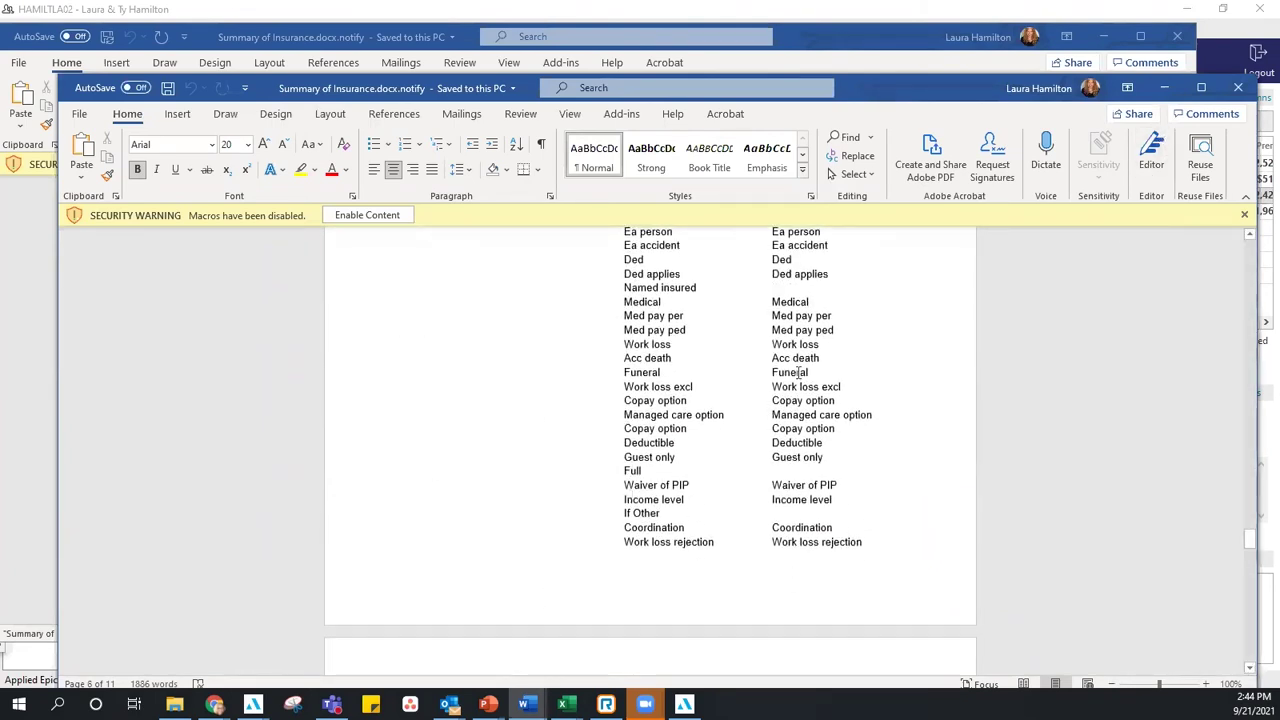
pyautogui.scroll(-4, 762, 393)
pyautogui.scroll(-10, 762, 393)
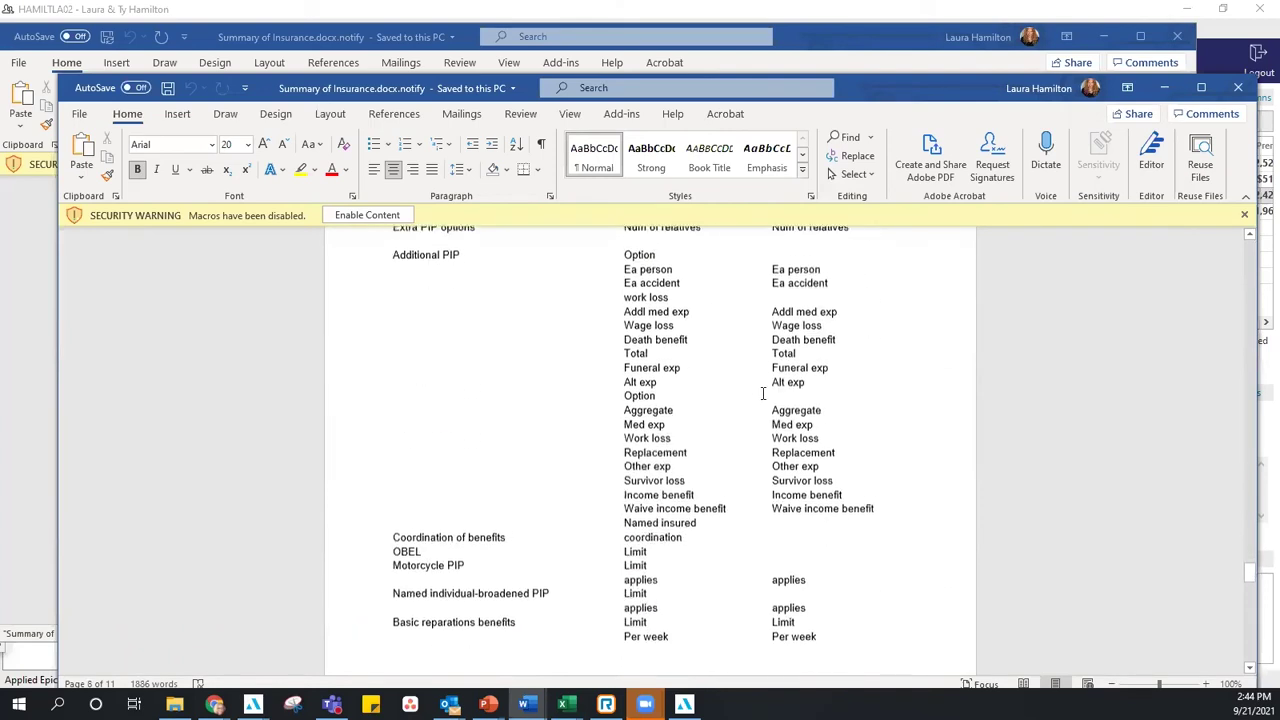
pyautogui.scroll(-20, 716, 394)
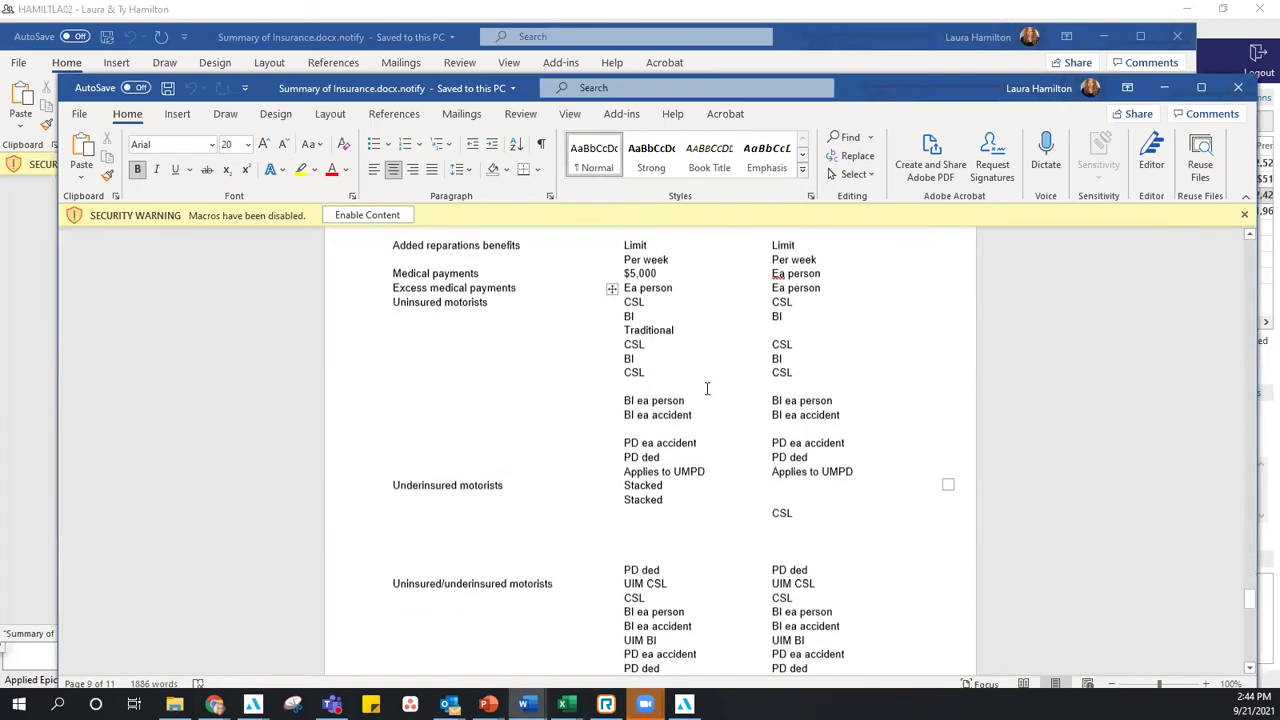
pyautogui.scroll(-6, 707, 388)
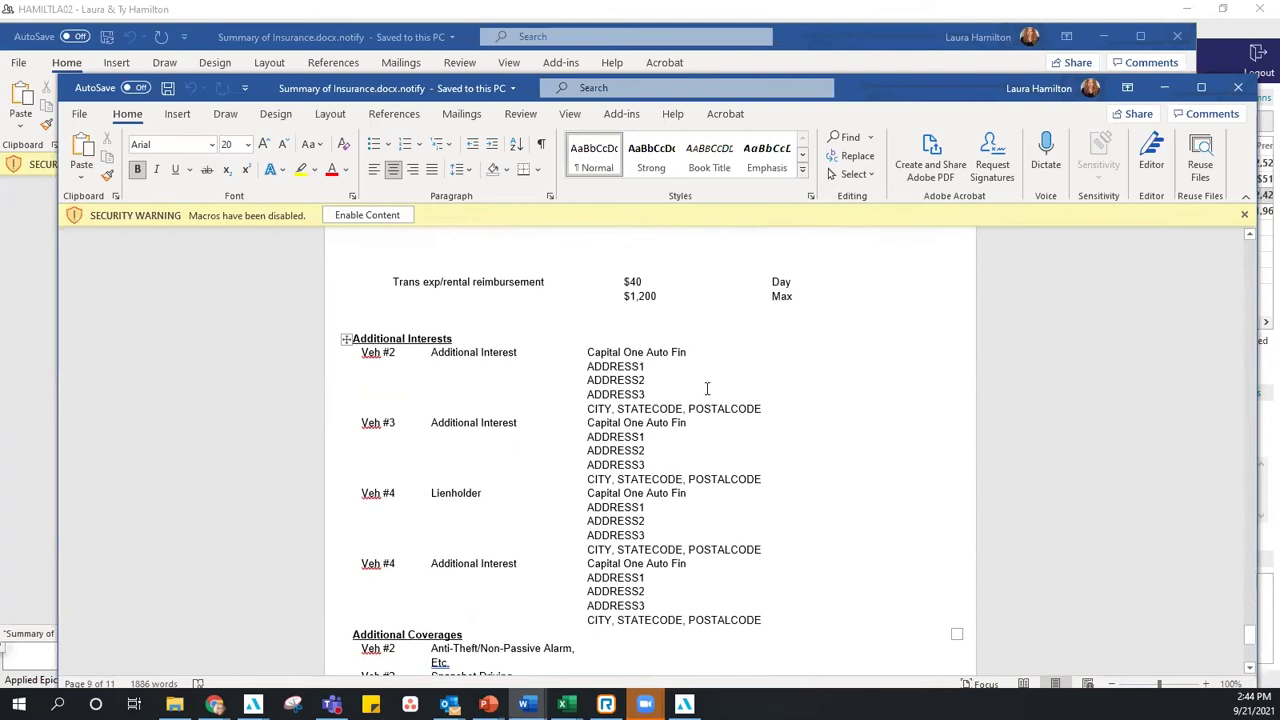
pyautogui.scroll(3, 707, 388)
pyautogui.scroll(1, 707, 388)
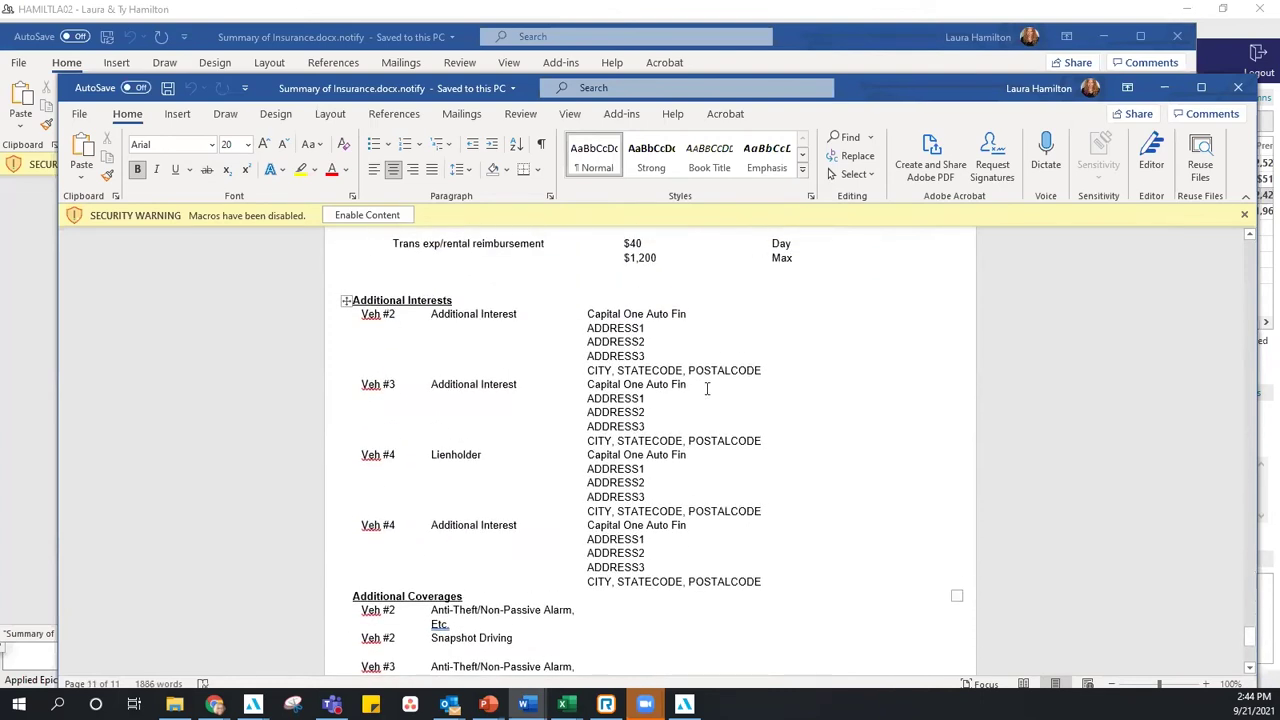
pyautogui.scroll(-4, 707, 388)
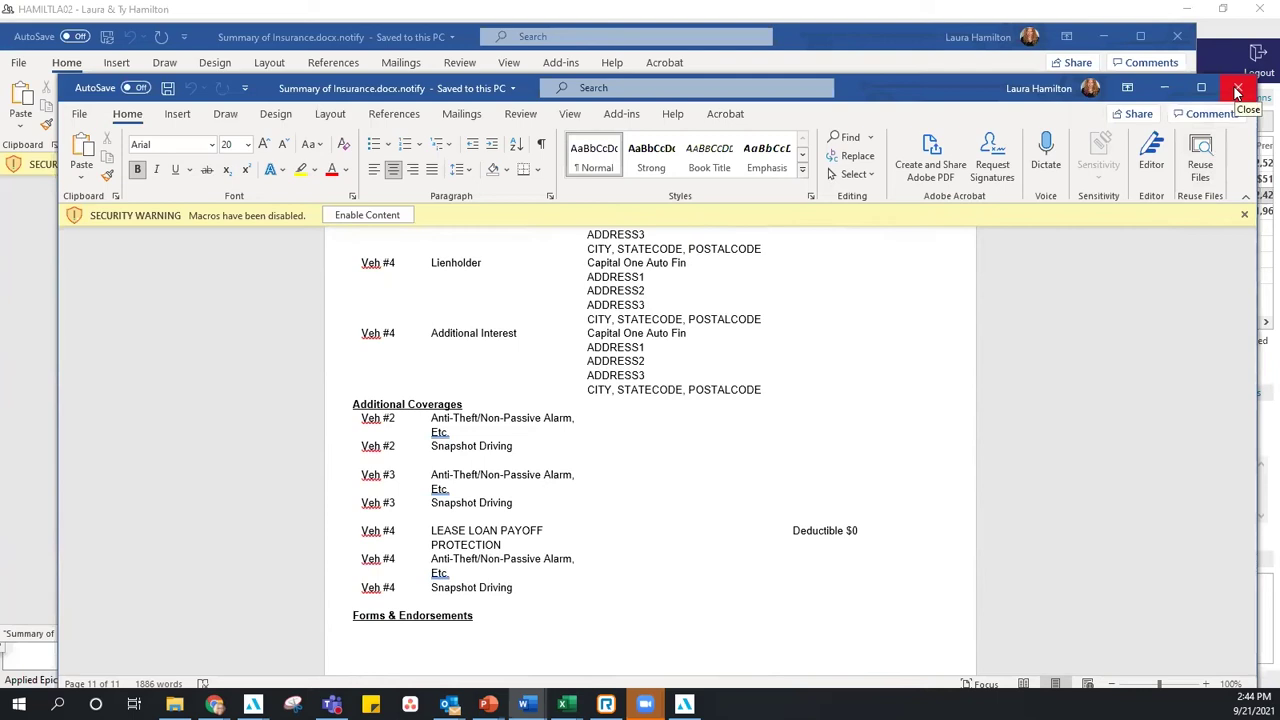
# Close both Word copies of the summary, dismissing the macro warnings, and cancel the comparison
pyautogui.click(1237, 92)
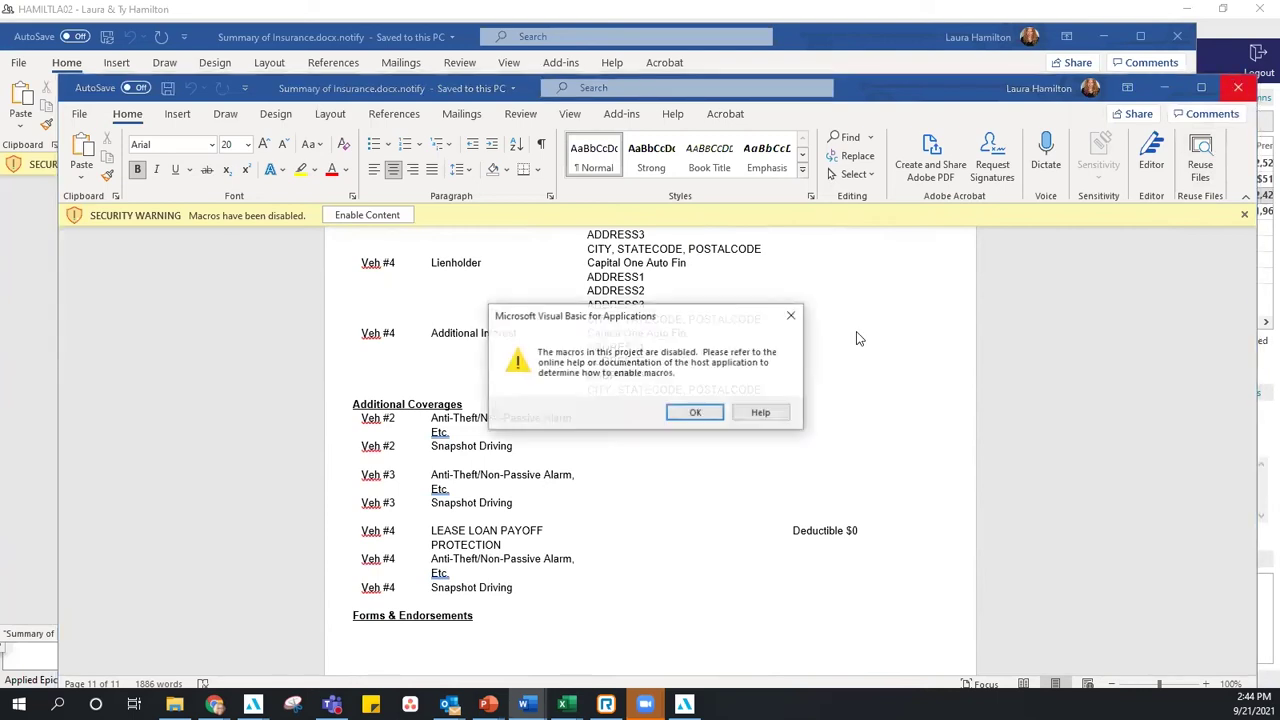
pyautogui.click(692, 413)
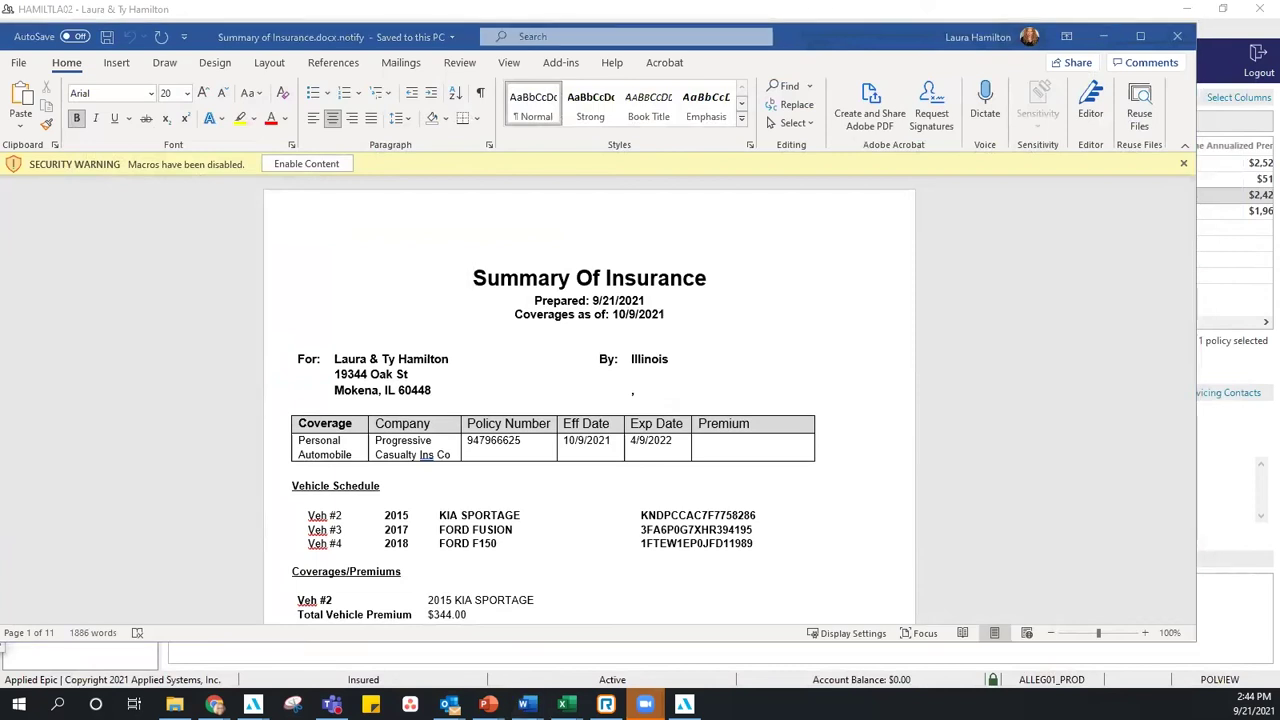
pyautogui.scroll(-3, 790, 429)
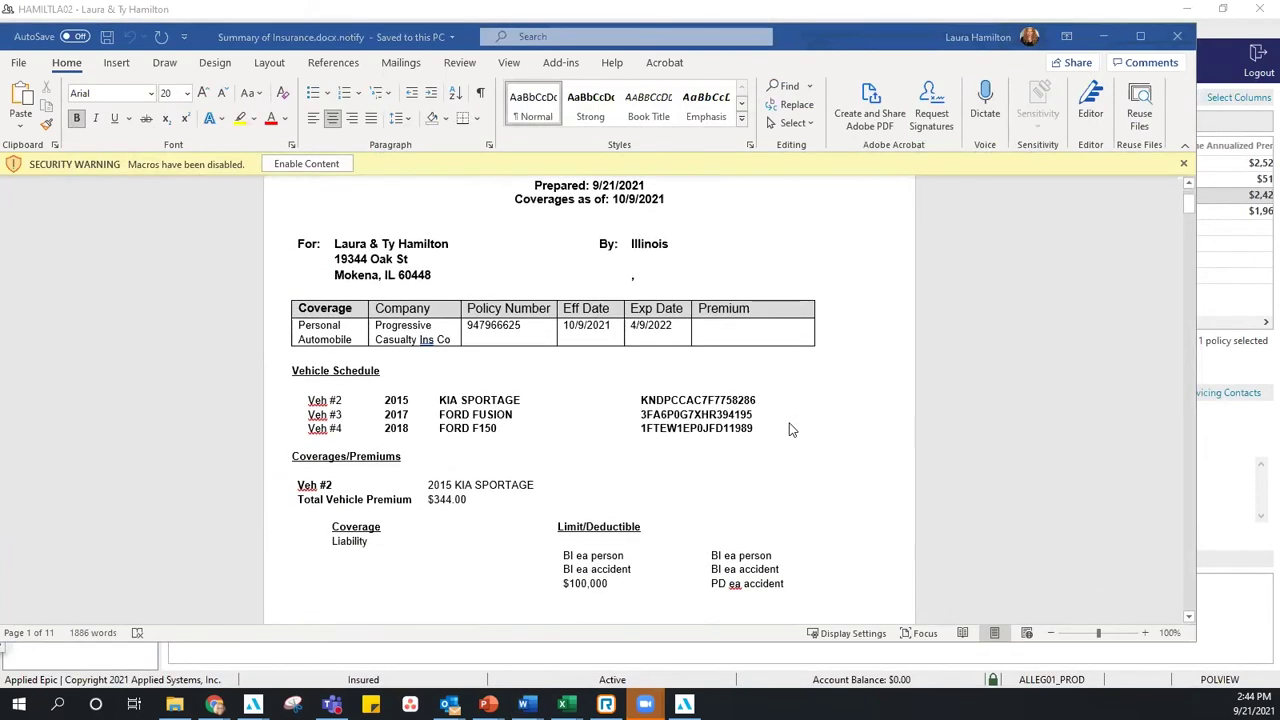
pyautogui.scroll(-7, 790, 429)
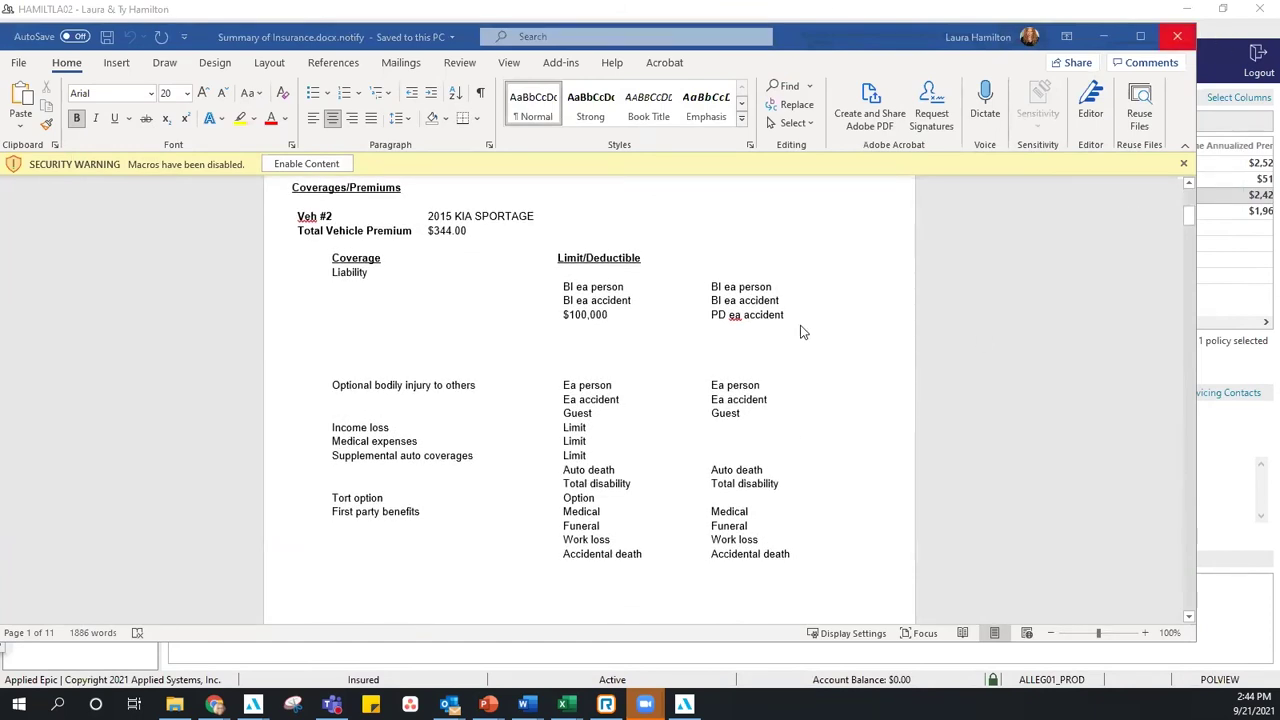
pyautogui.scroll(-5, 740, 322)
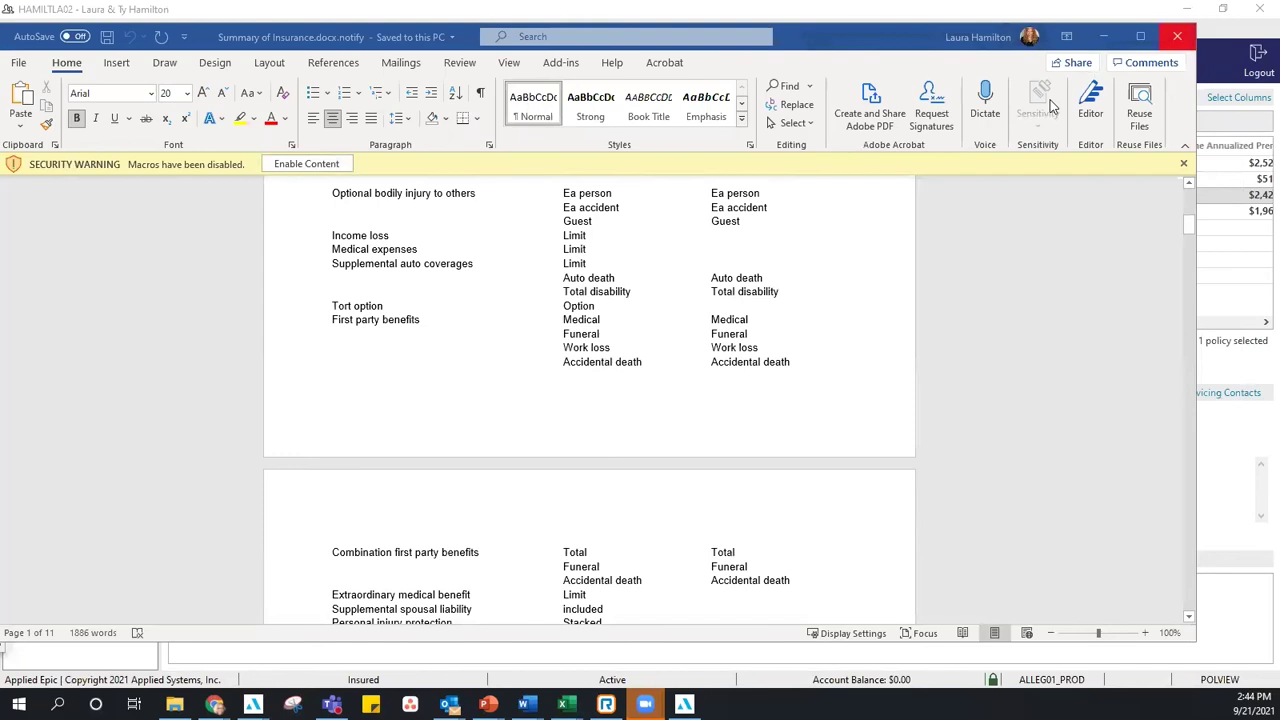
pyautogui.click(689, 411)
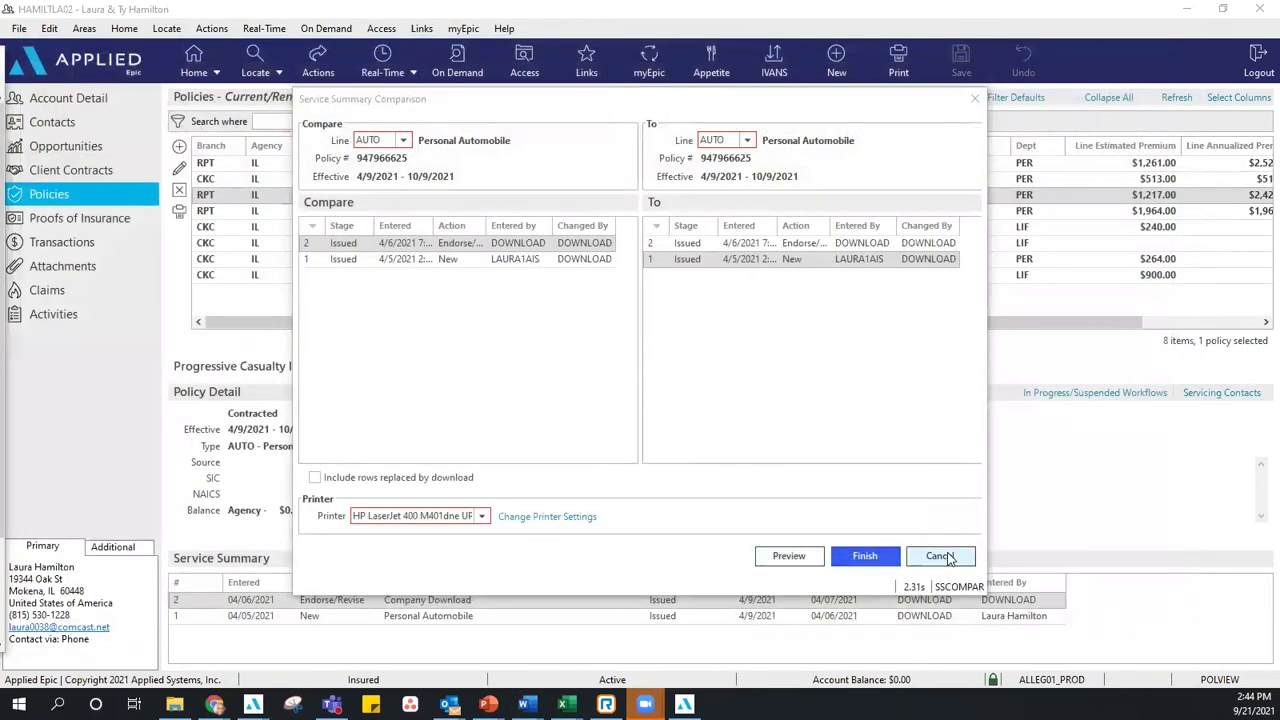
pyautogui.click(940, 556)
pyautogui.click(461, 75)
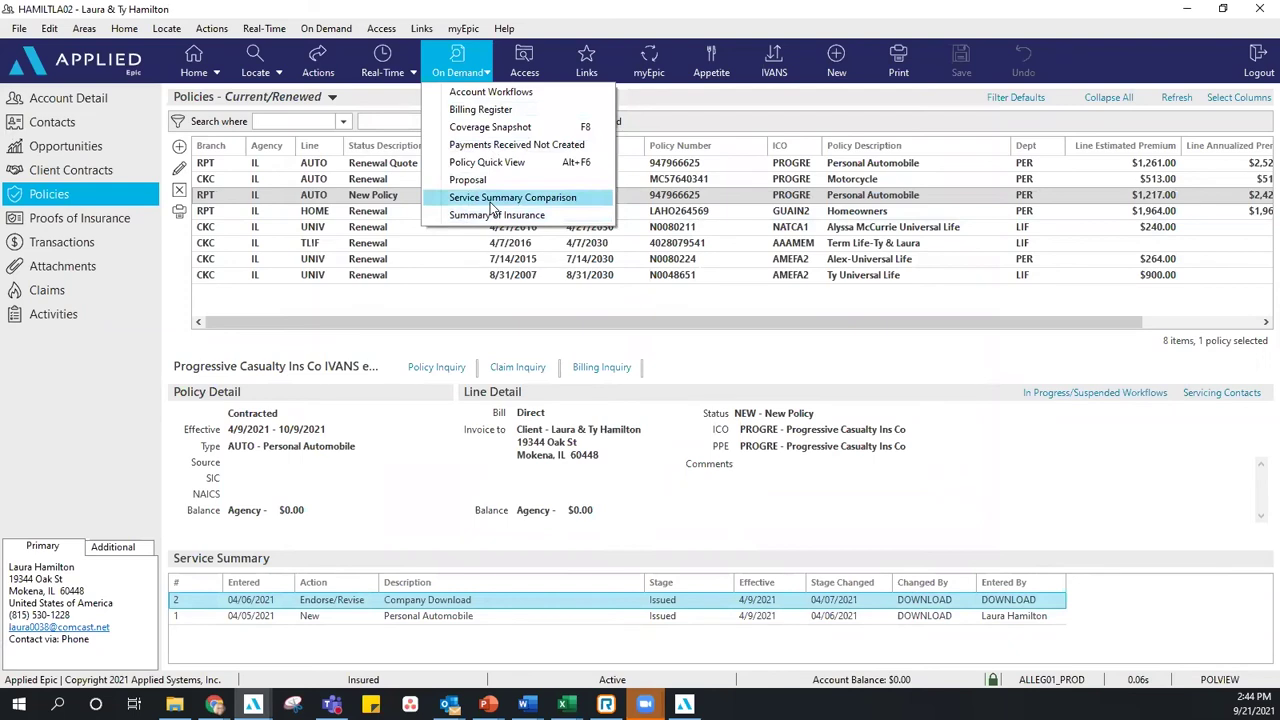
# Run the Service Summary Comparison, select the Renewal Quote policy, then open Account Locate
pyautogui.click(493, 199)
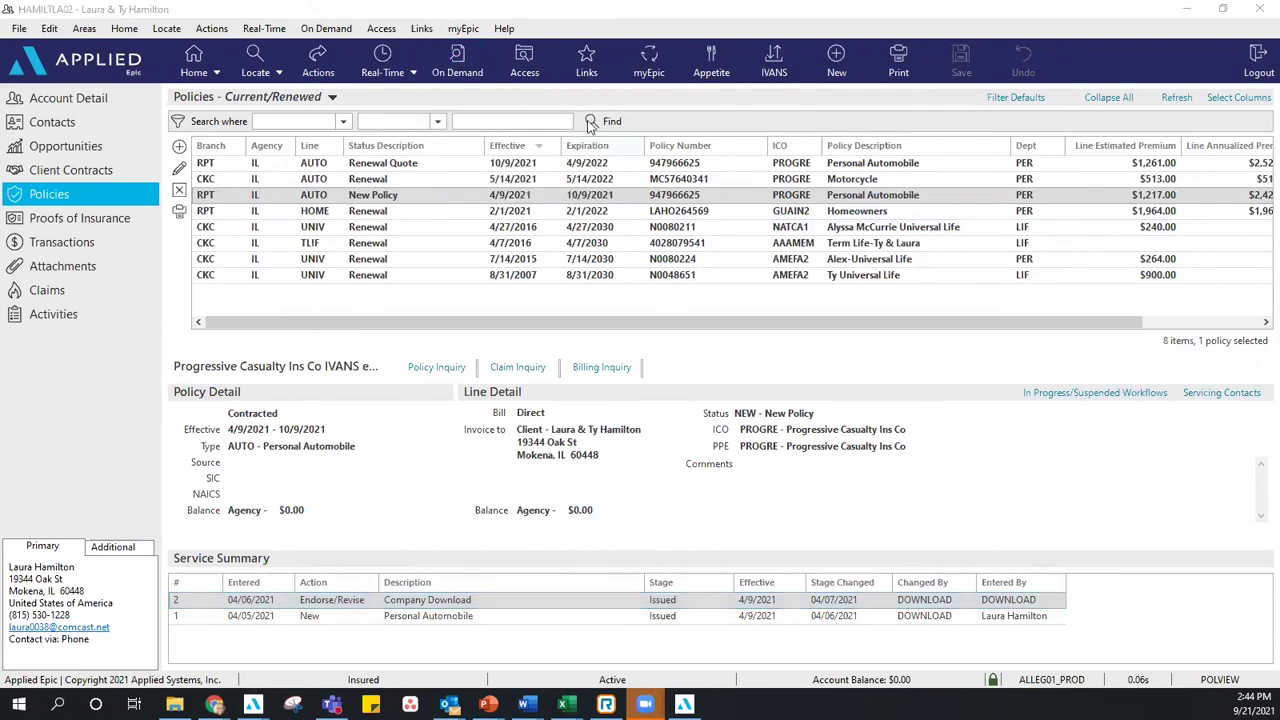
pyautogui.click(457, 62)
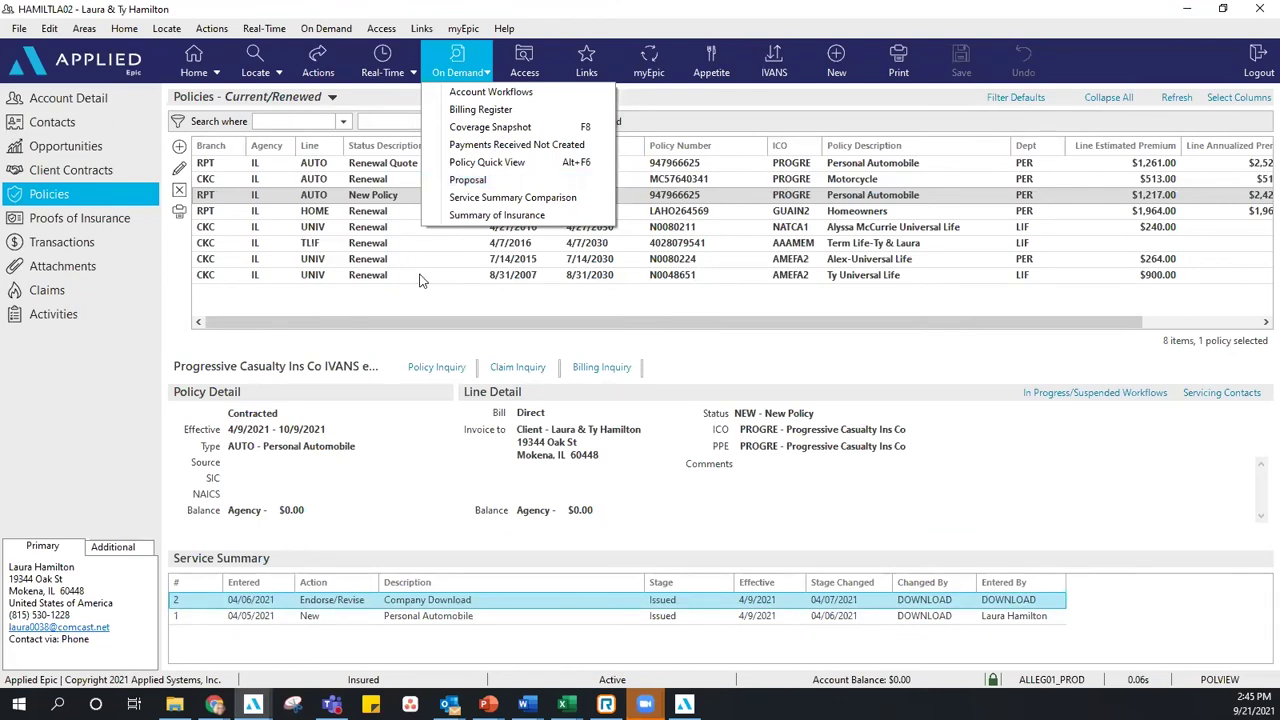
pyautogui.click(388, 166)
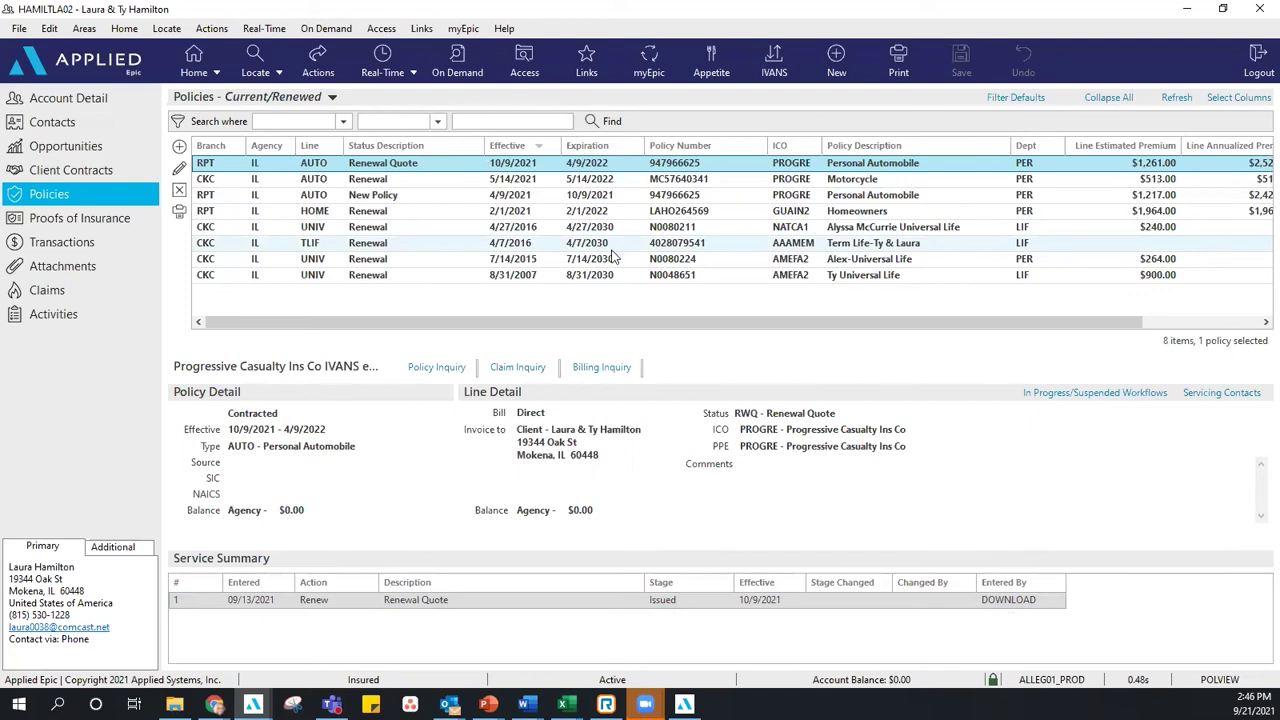
pyautogui.click(243, 66)
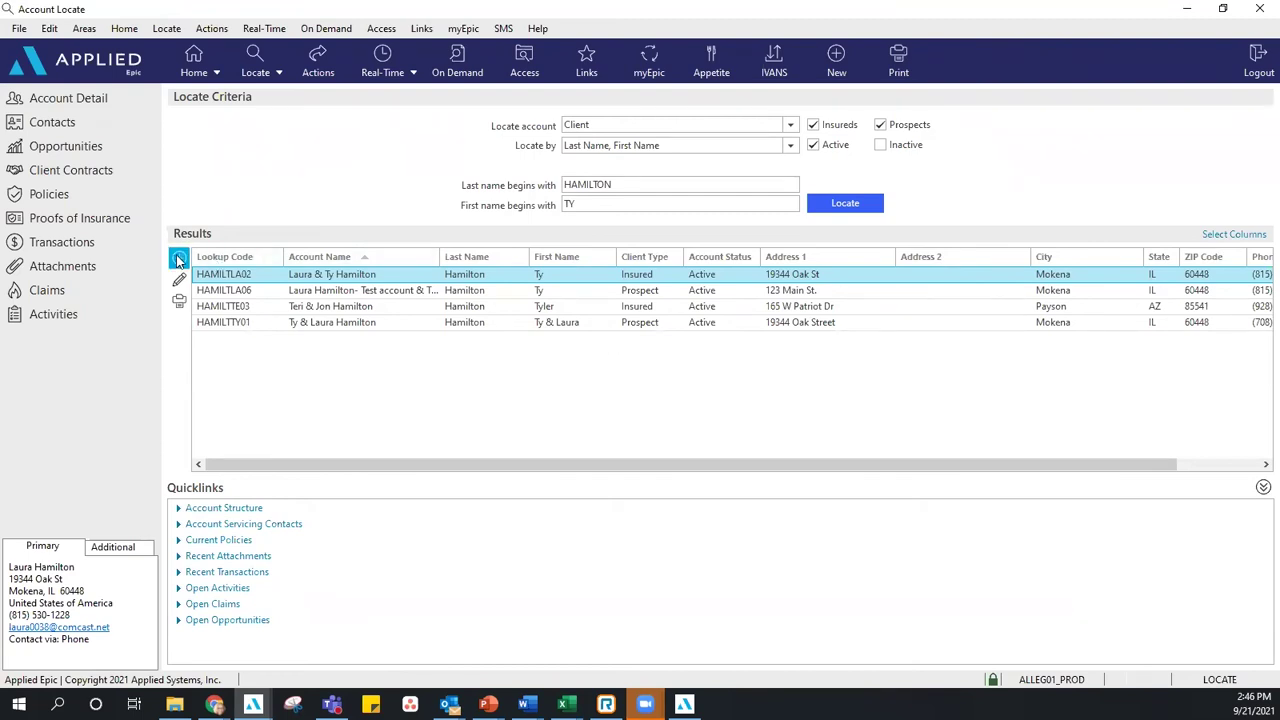
# Start a new client account and enter the insured's first name, last name and birth date
pyautogui.doubleClick(447, 300)
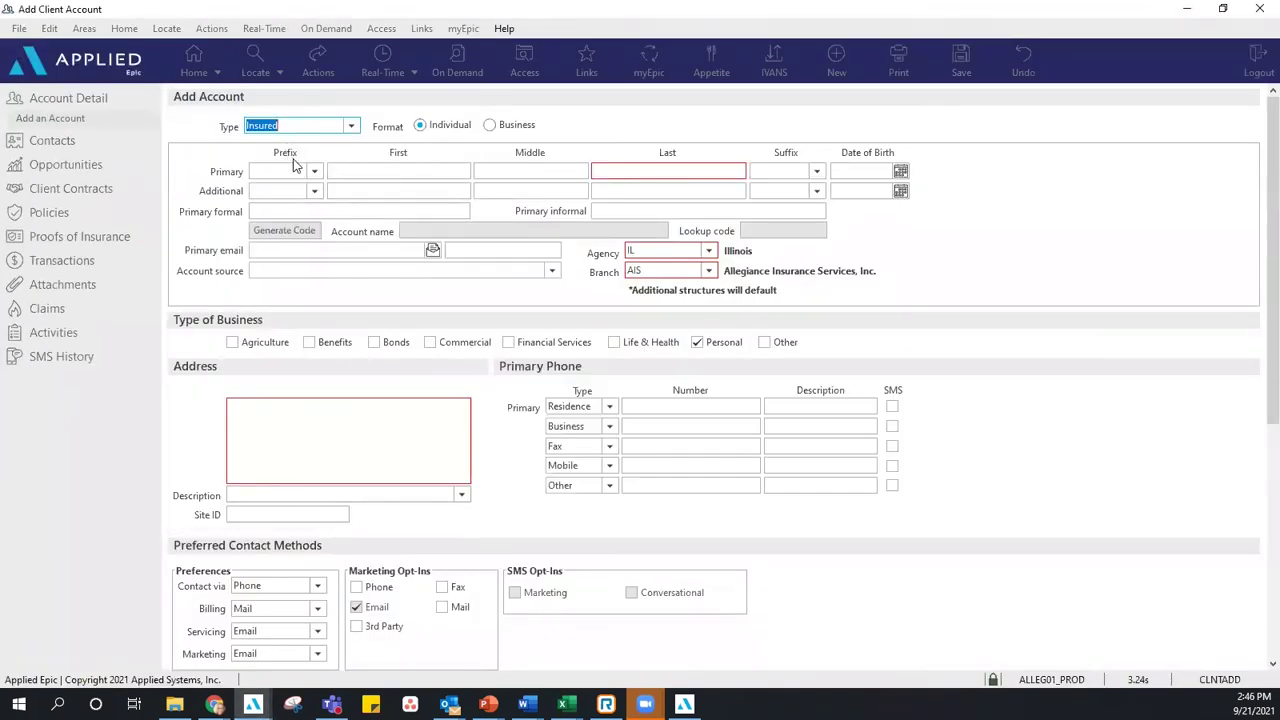
pyautogui.click(371, 171)
pyautogui.write('Epicq')
pyautogui.press('BackSpace')
pyautogui.press('Tab')
pyautogui.press('Tab')
pyautogui.write('Training')
pyautogui.press('Tab')
pyautogui.press('Tab')
pyautogui.write('0101')
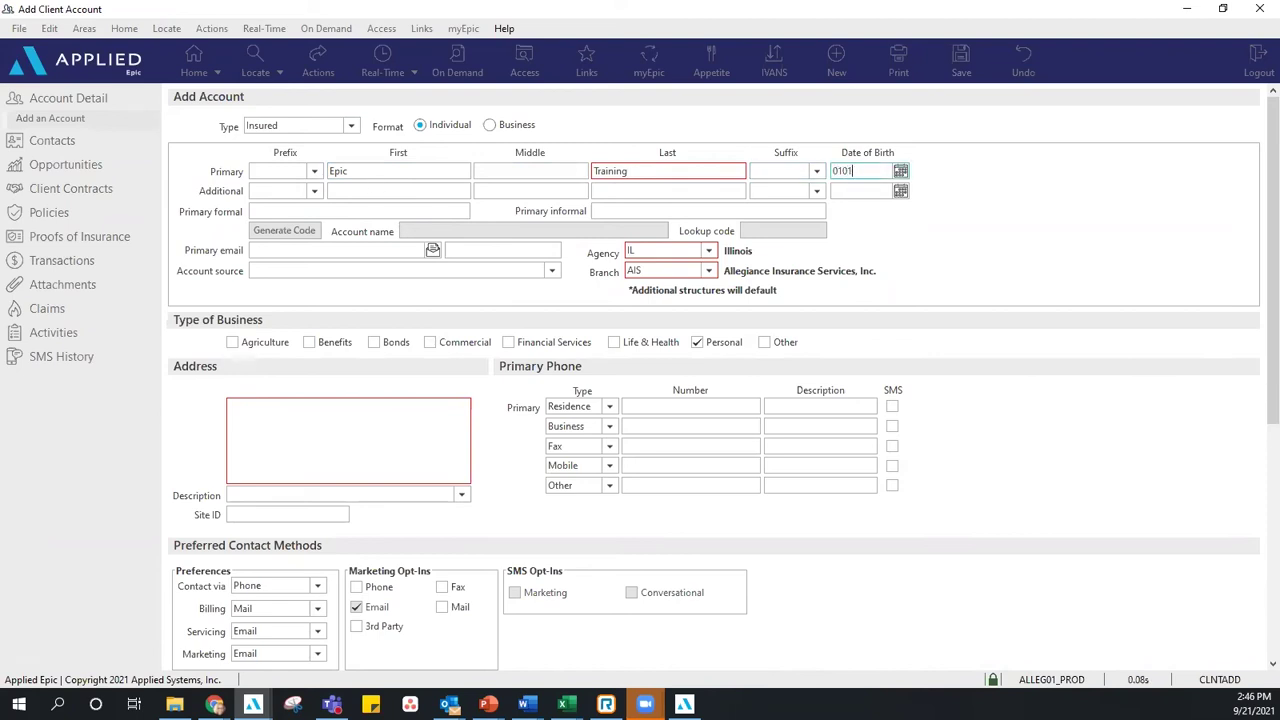
pyautogui.write('1960')
pyautogui.press('Tab')
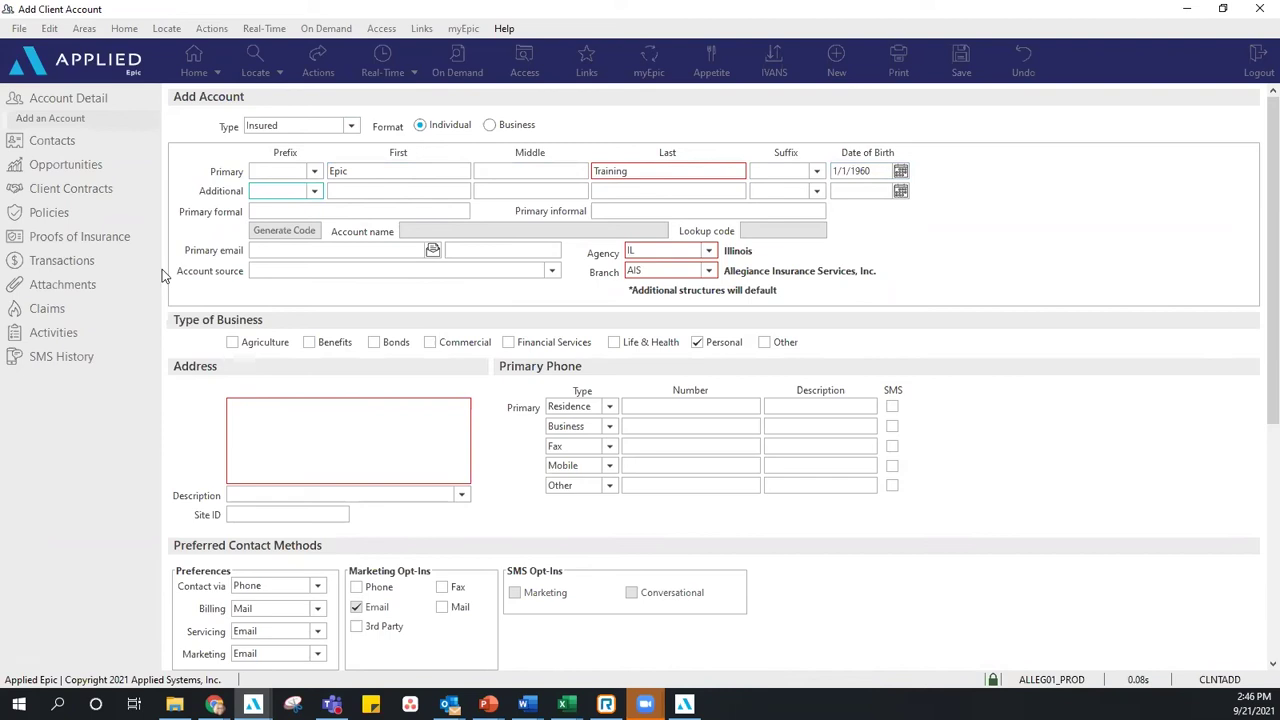
# Enter the insured's New Lenox street address and ZIP, and add a Mobile primary phone number
pyautogui.click(331, 411)
pyautogui.write('123 Main st')
pyautogui.press('Tab')
pyautogui.write('60451')
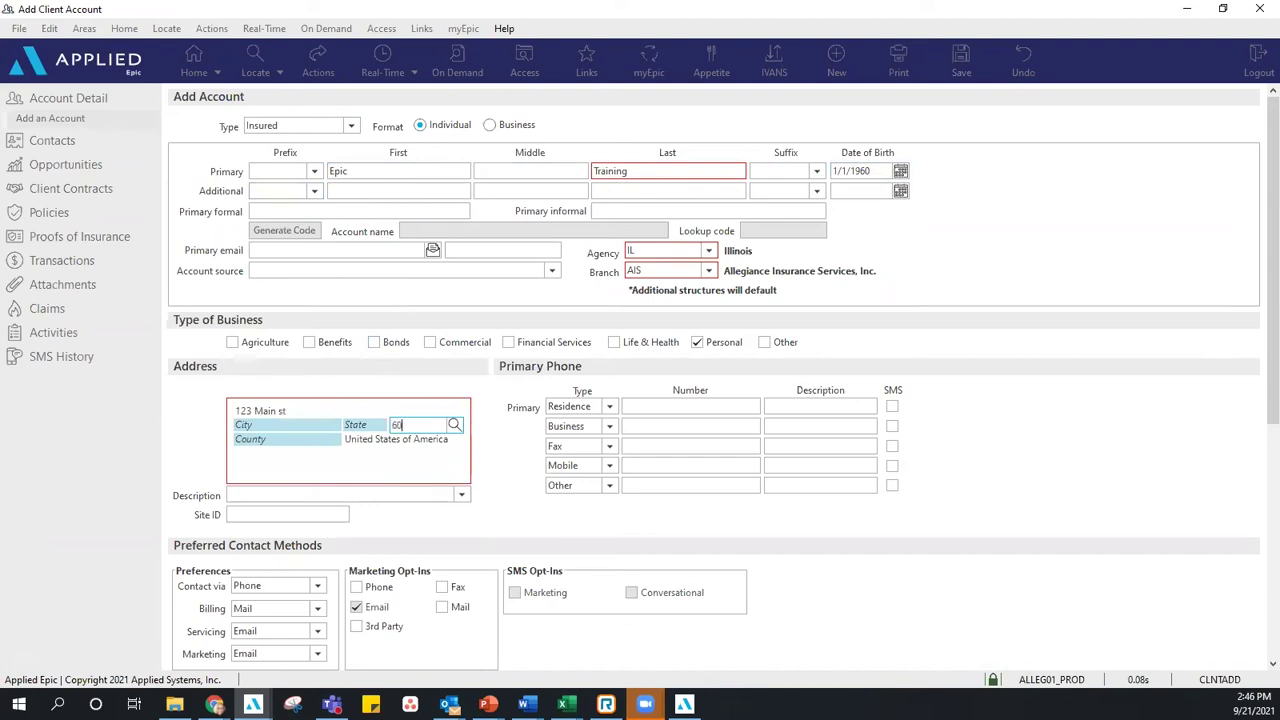
pyautogui.press('Tab')
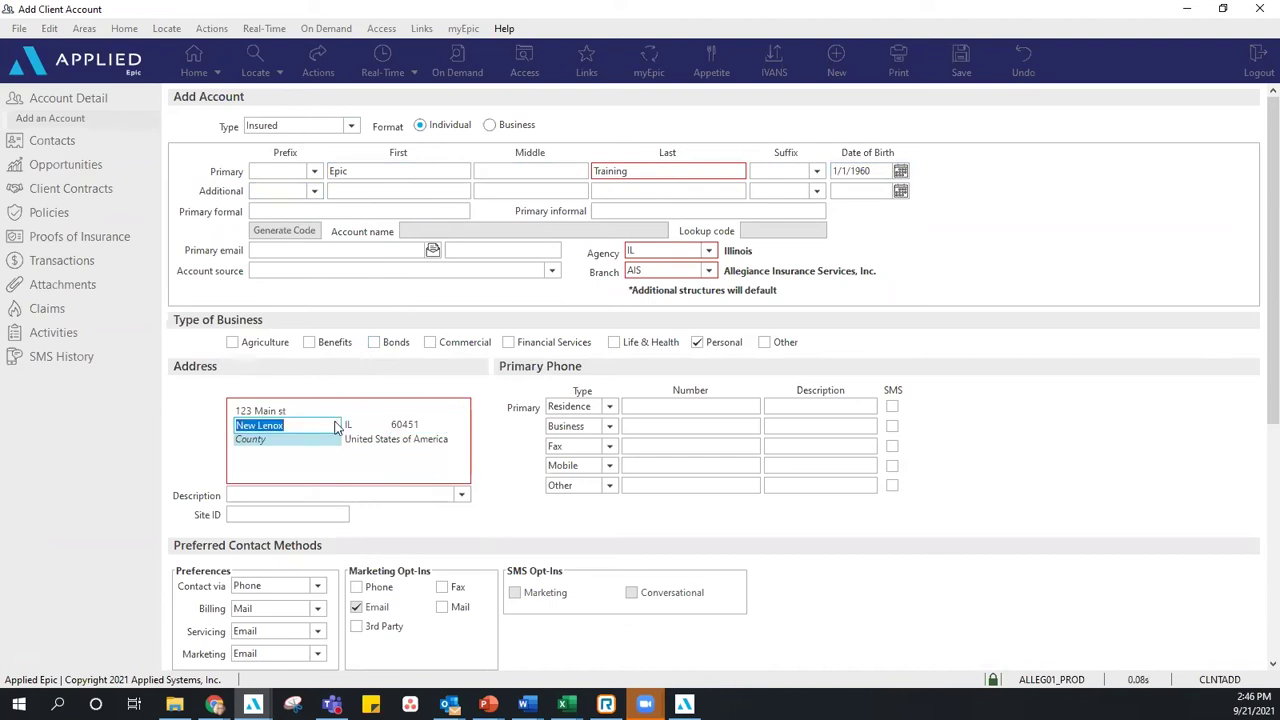
pyautogui.click(610, 407)
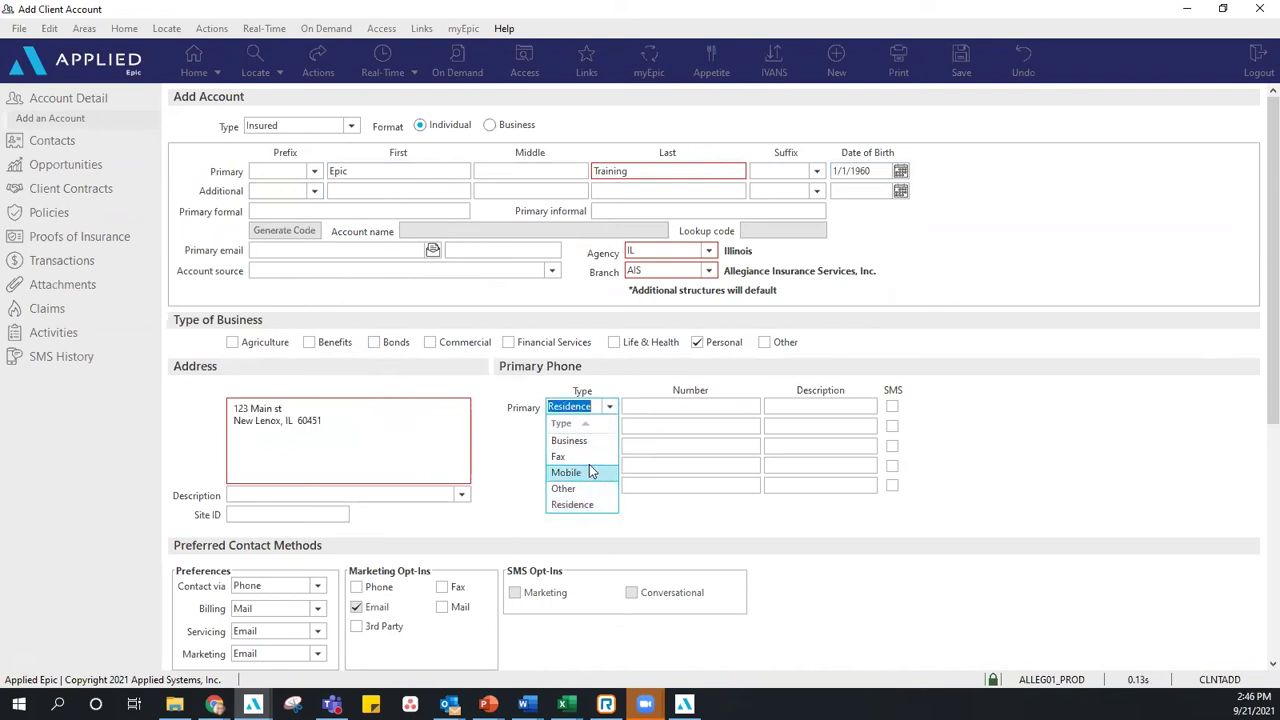
pyautogui.click(589, 470)
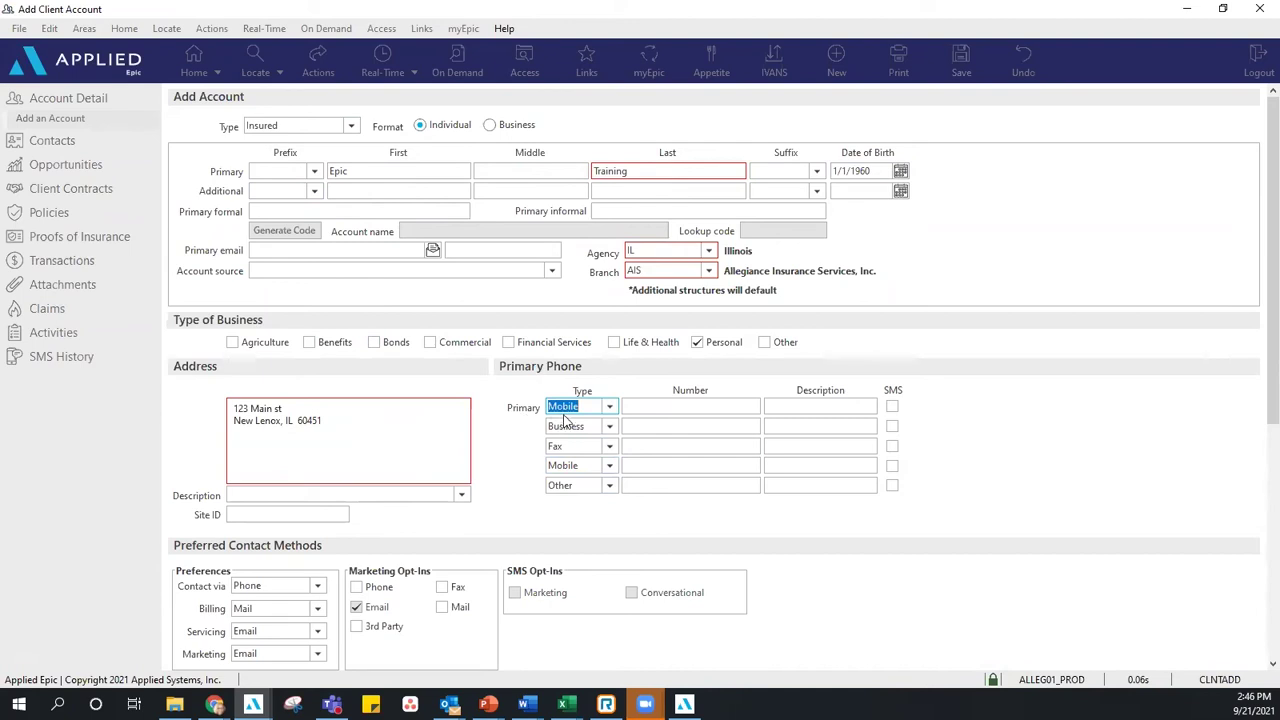
pyautogui.click(662, 406)
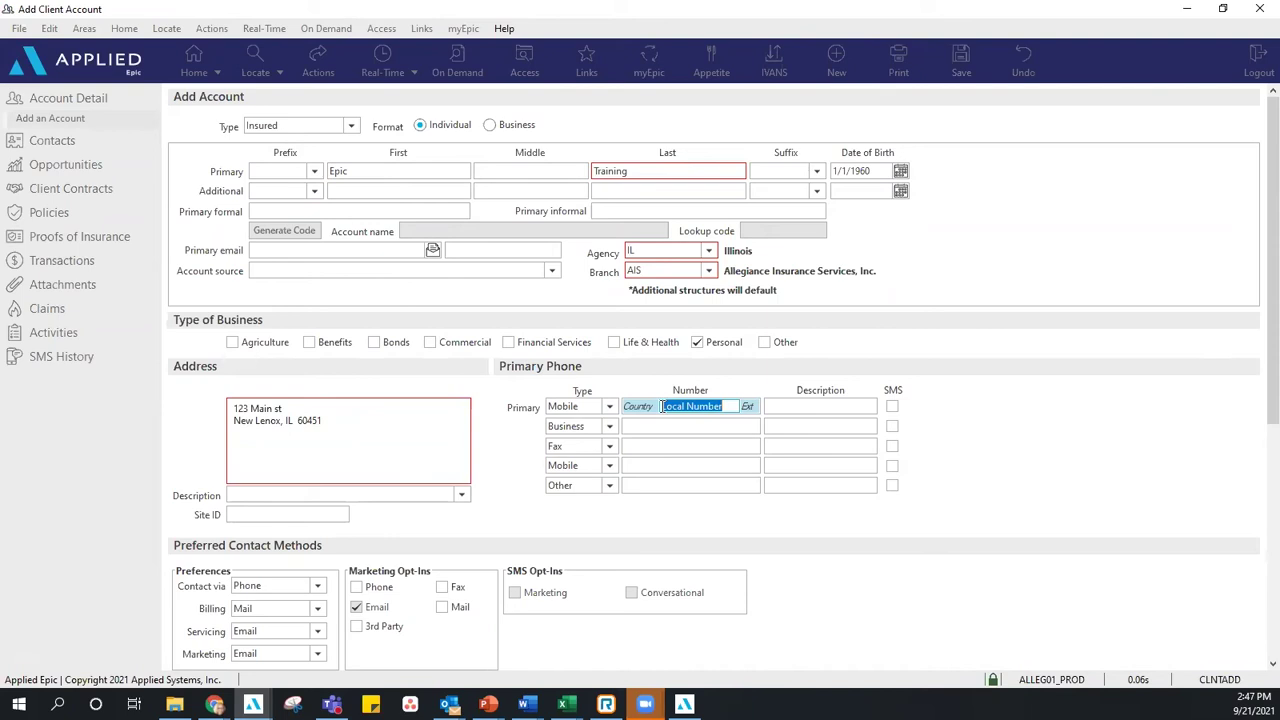
pyautogui.write('3121234569')
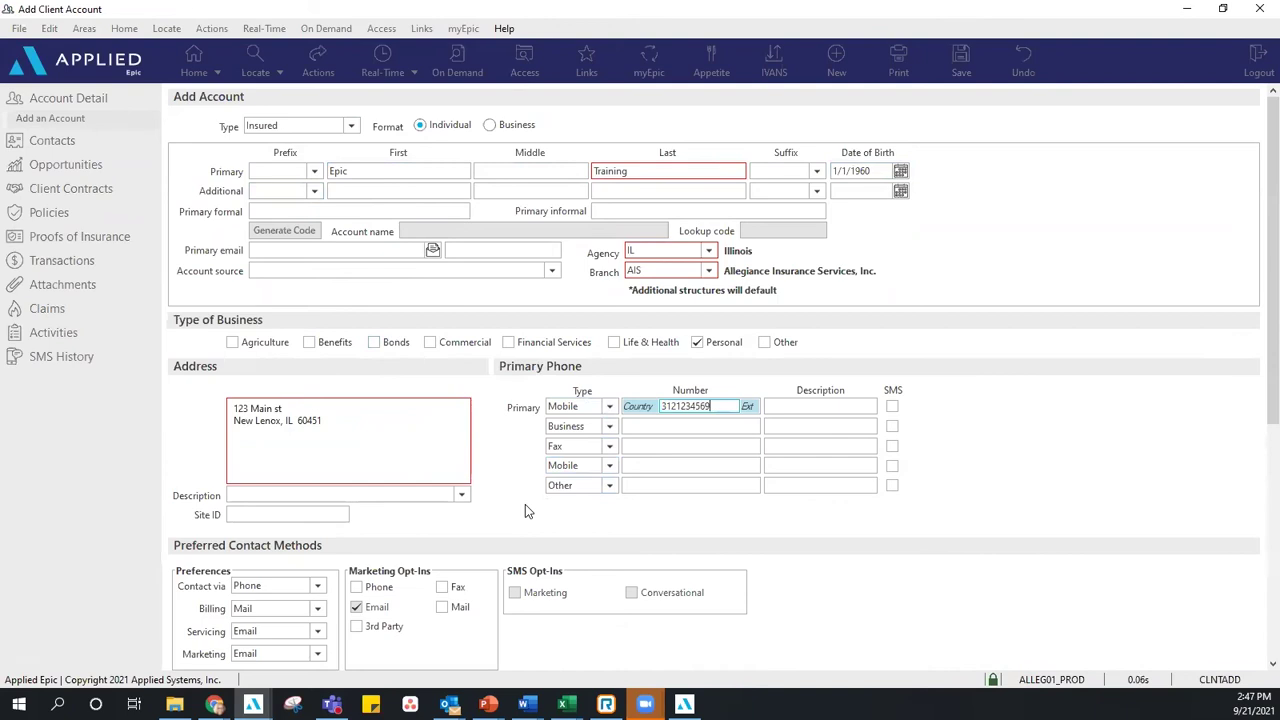
pyautogui.scroll(-3, 525, 504)
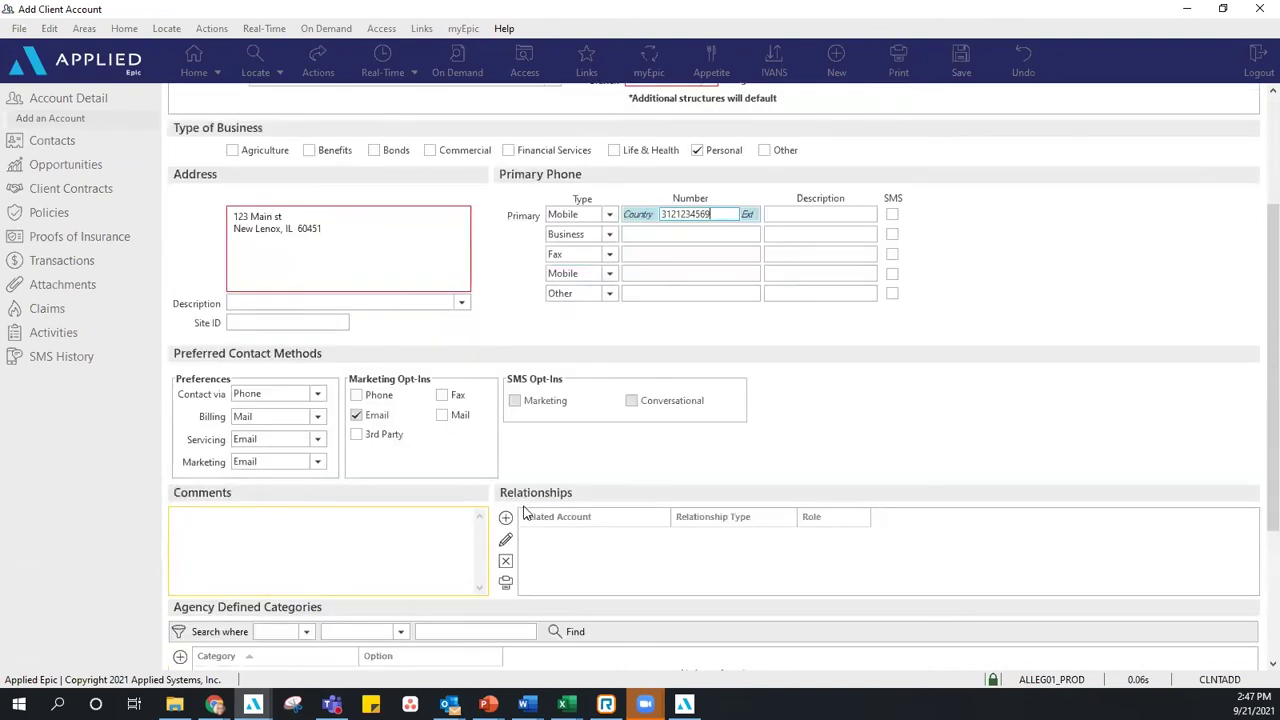
pyautogui.scroll(-3, 525, 512)
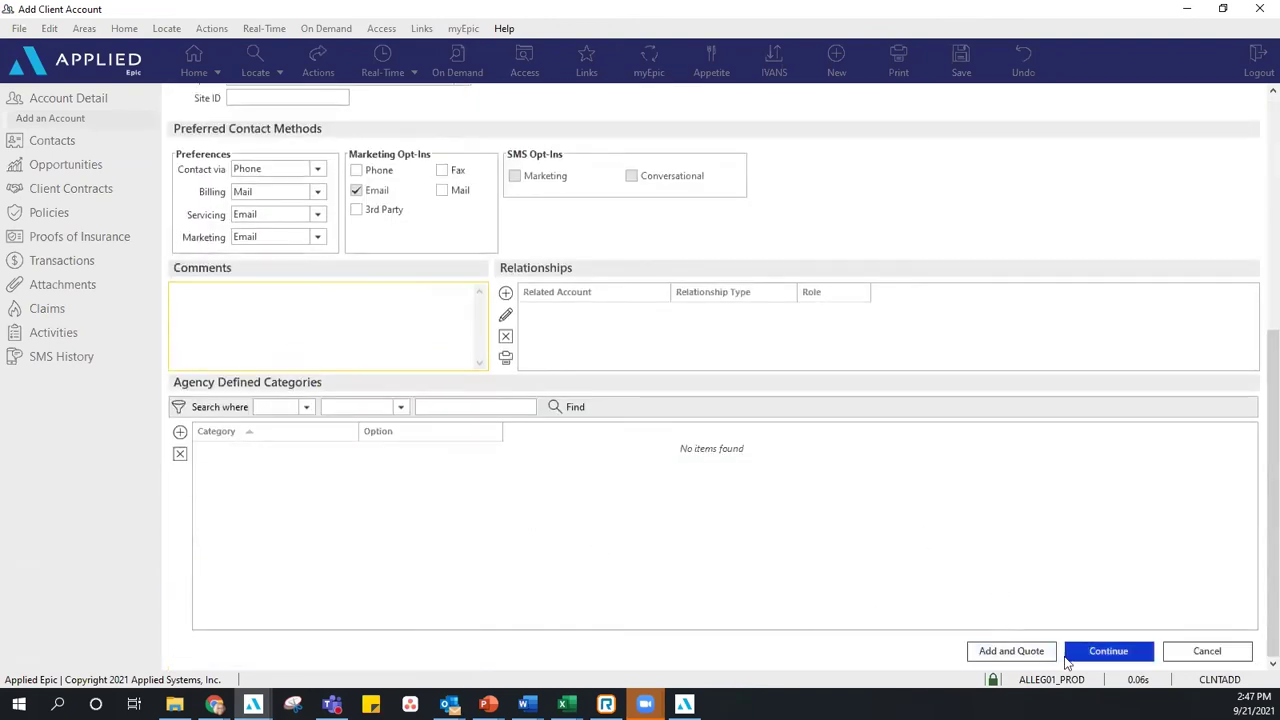
# Clear the phone validation error by replacing the number with a valid dash-formatted mobile number
pyautogui.click(1098, 652)
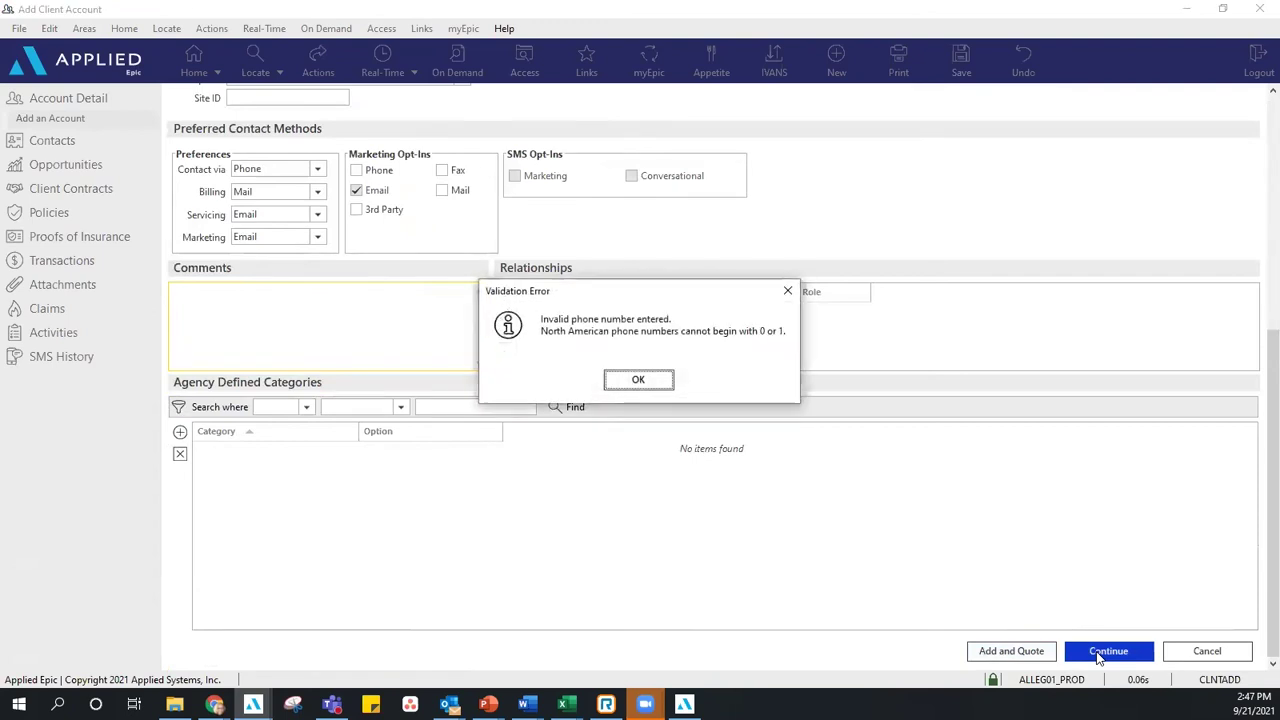
pyautogui.click(637, 378)
pyautogui.scroll(4, 483, 497)
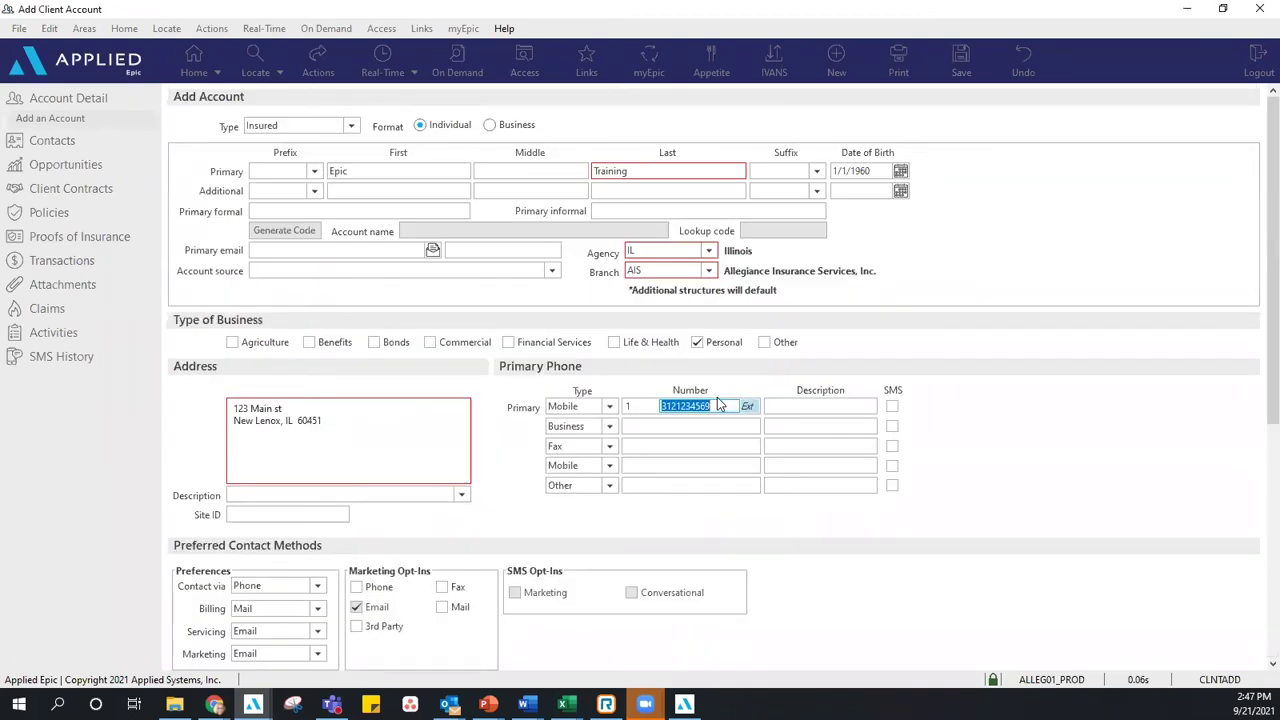
pyautogui.click(721, 405)
pyautogui.moveTo(721, 405); pyautogui.dragTo(645, 407)
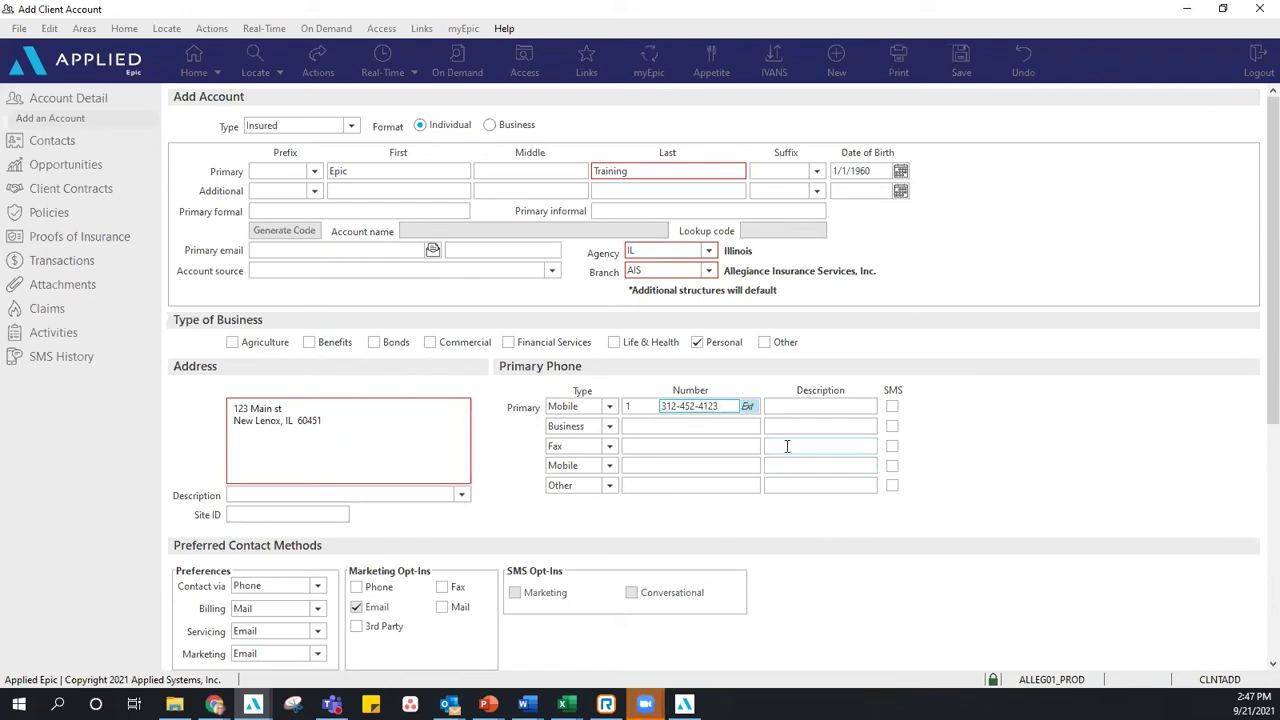
pyautogui.scroll(-5, 737, 446)
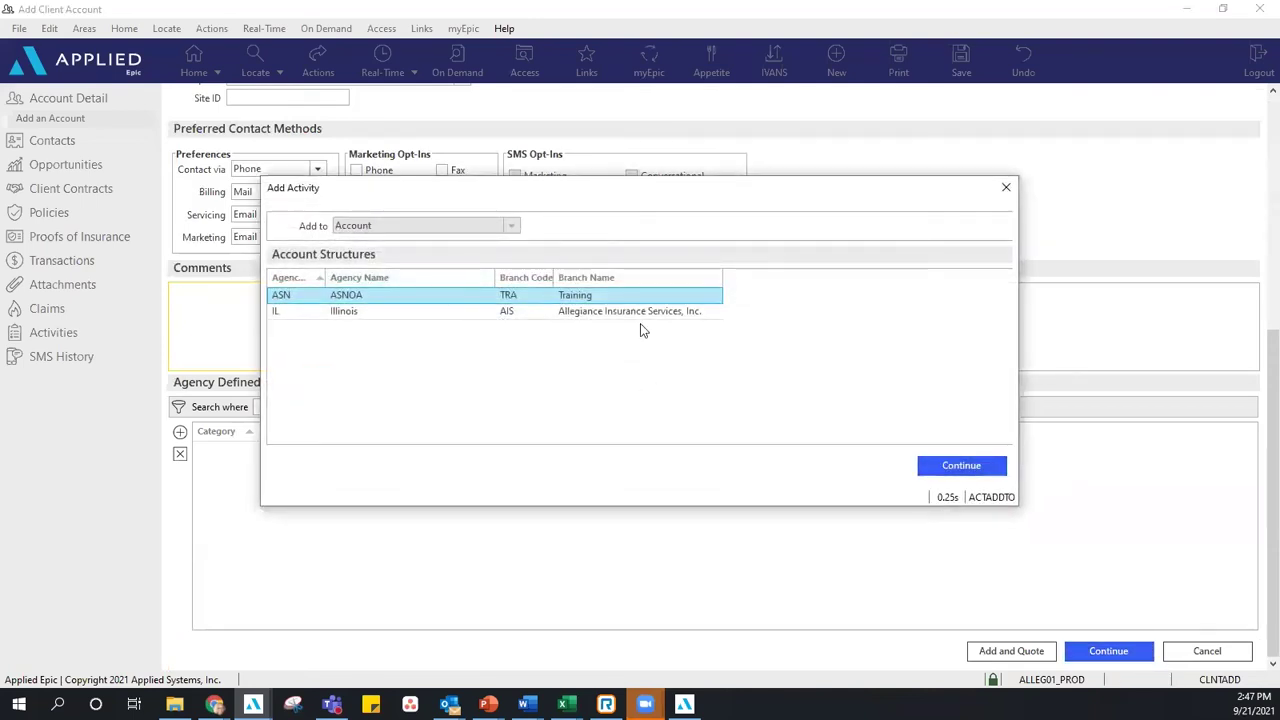
# Accept the Training agency structure and save the account with its ADAC activity left Open
pyautogui.click(962, 463)
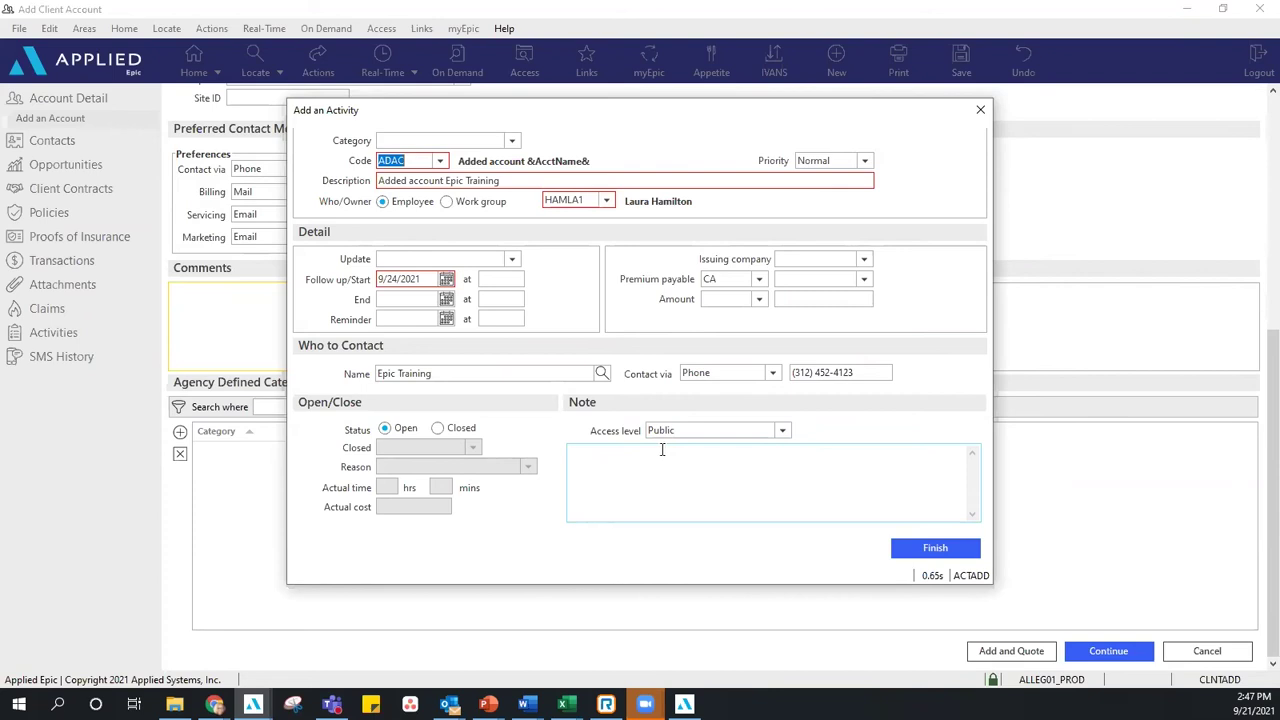
pyautogui.click(609, 457)
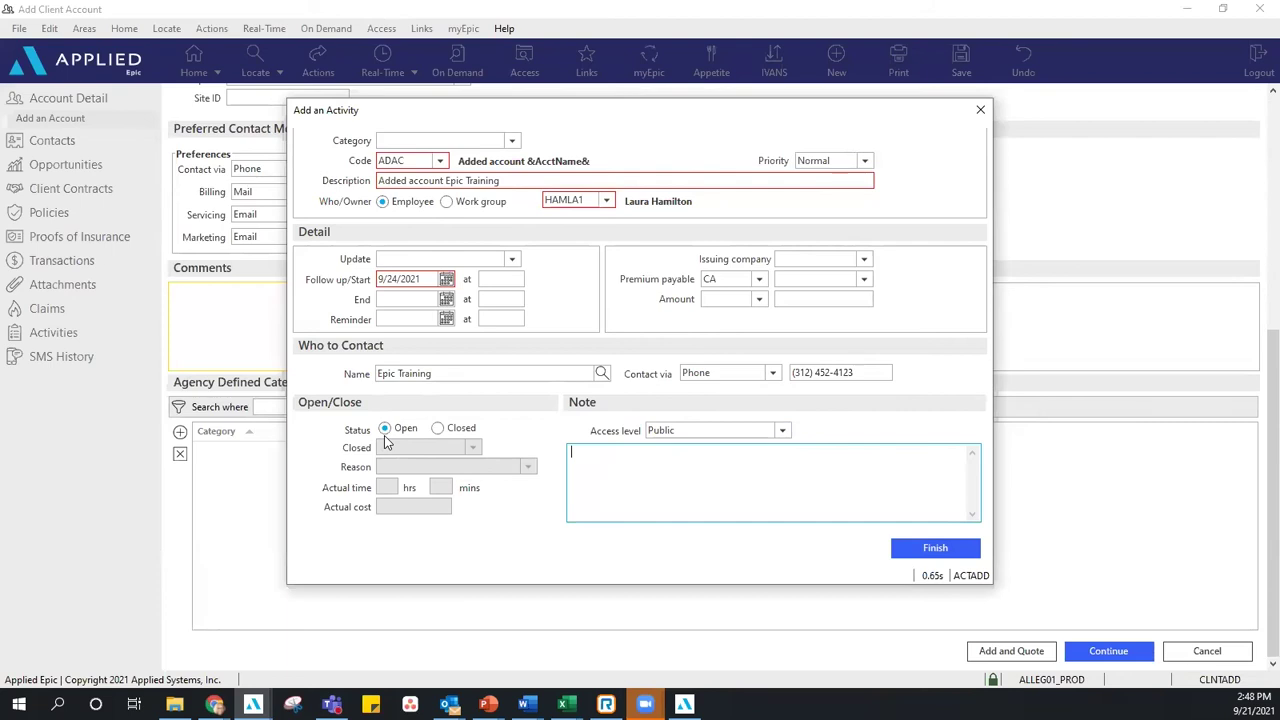
pyautogui.click(445, 428)
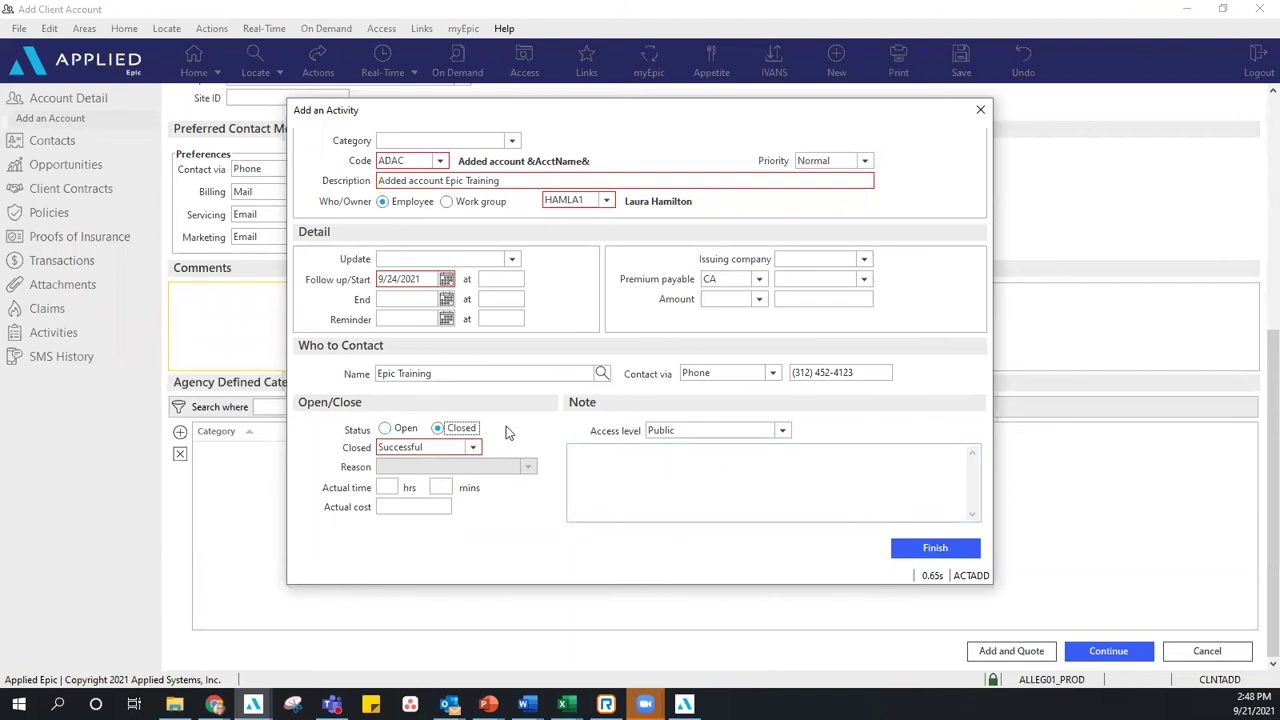
pyautogui.click(386, 430)
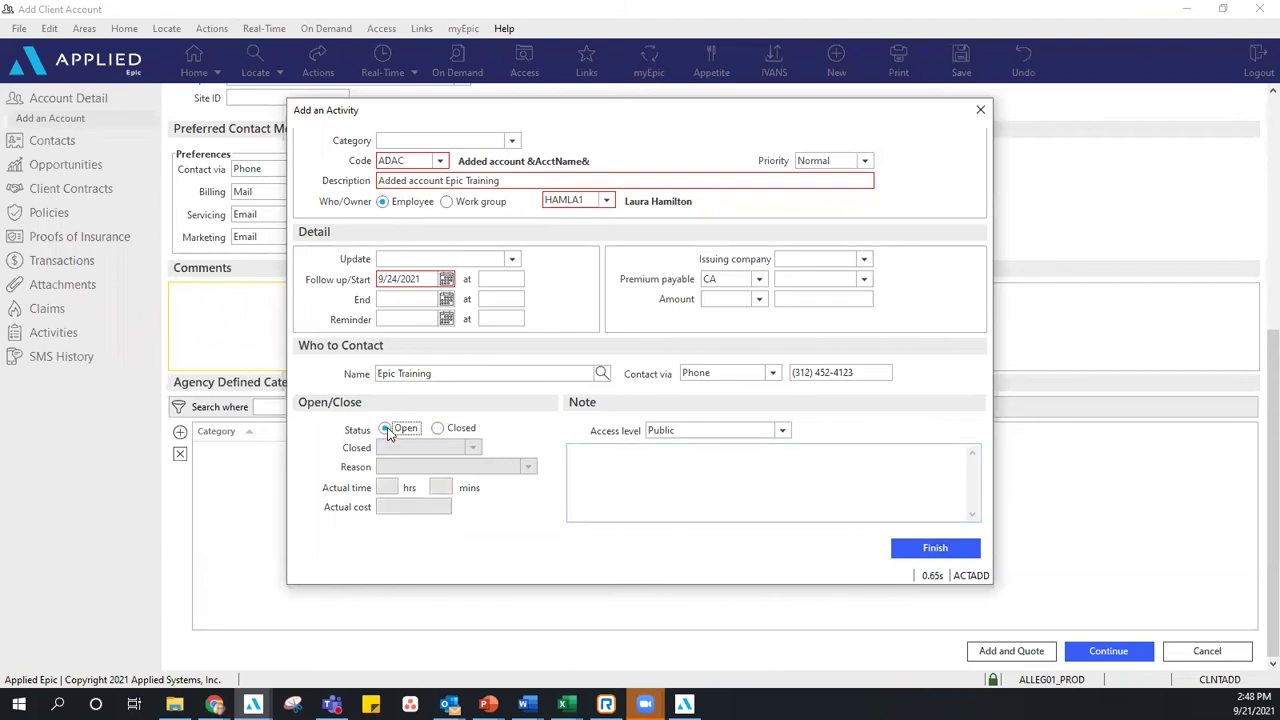
pyautogui.click(929, 547)
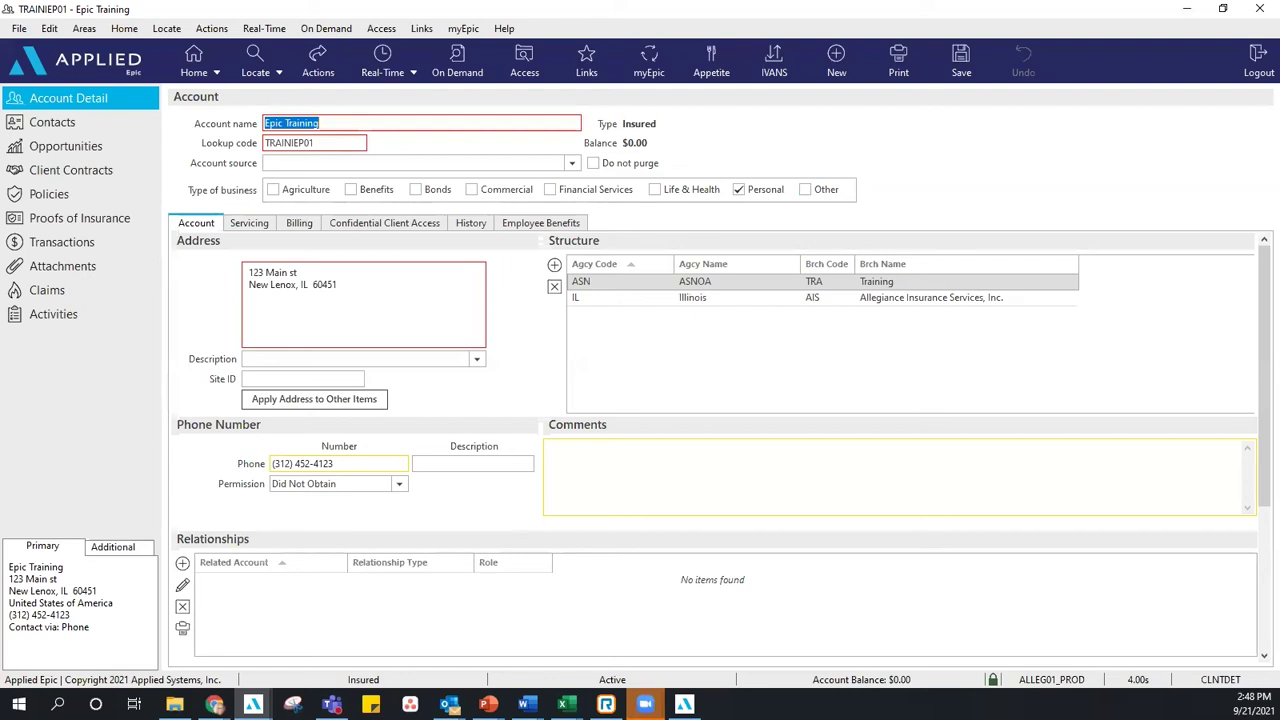
# Return to Epic and open the account's Activities list showing the open ADAC activity
pyautogui.hotkey('alt', 'Tab')
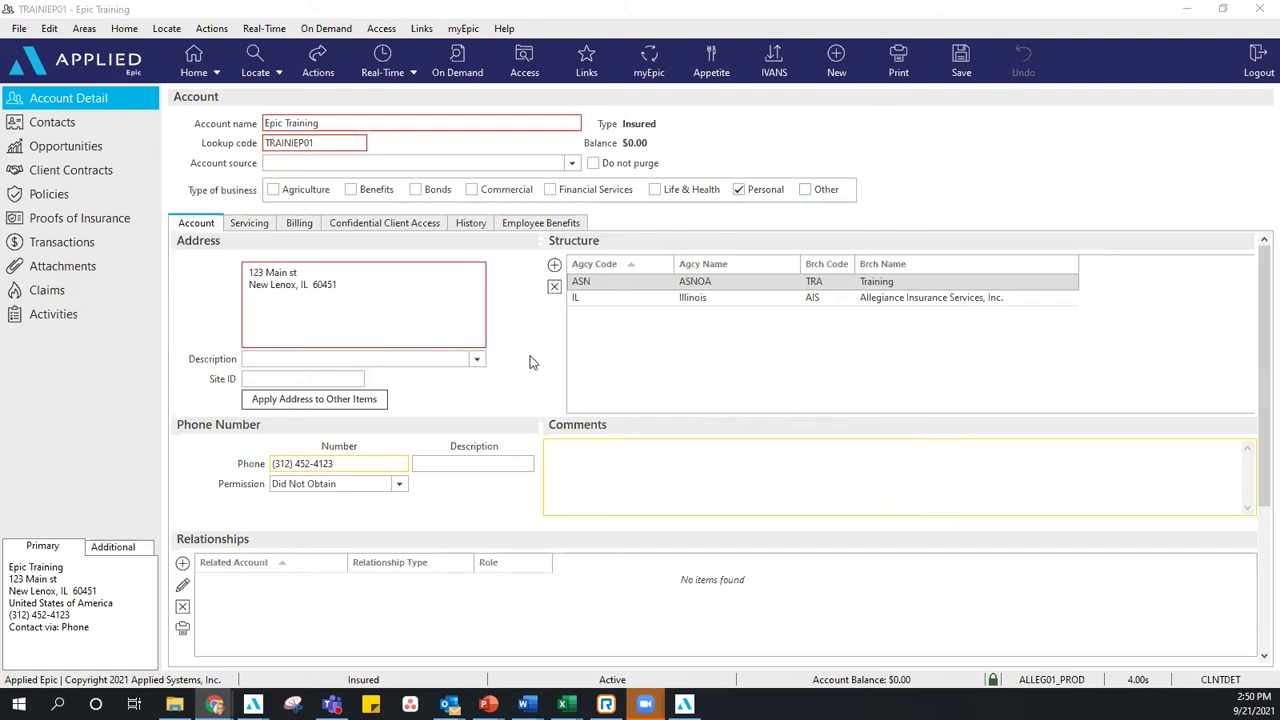
pyautogui.click(70, 315)
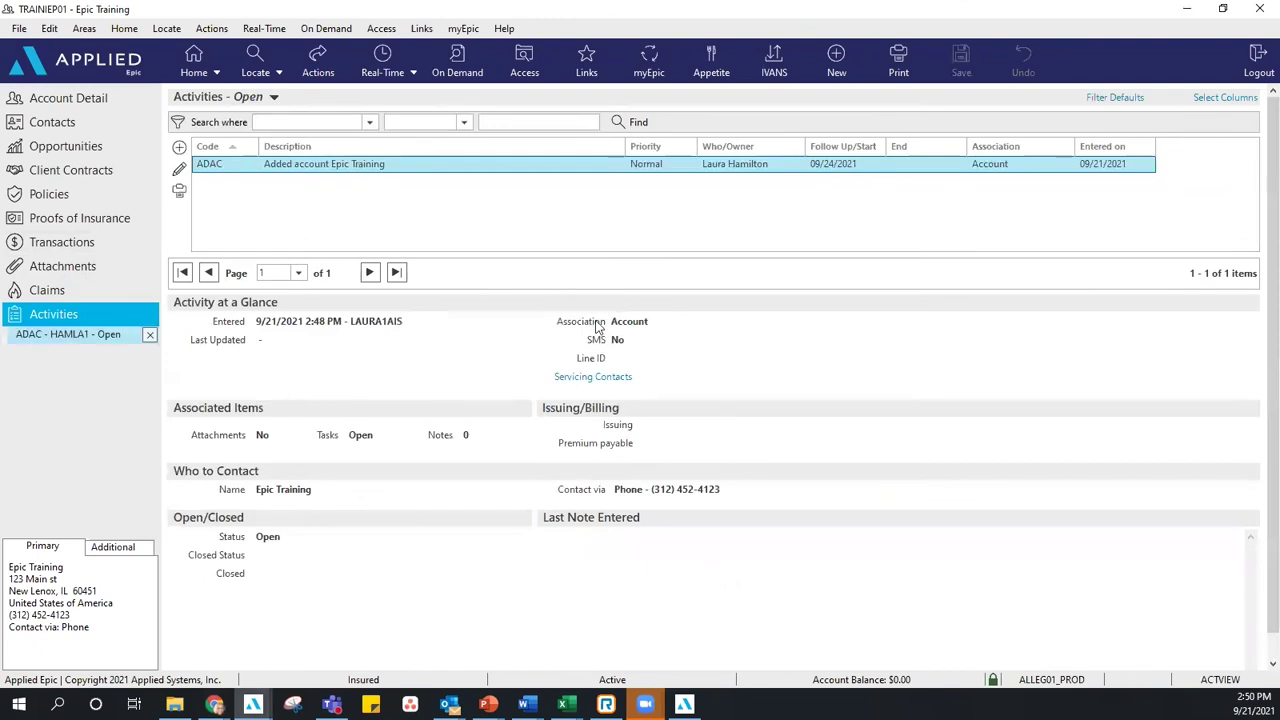
# Open the ADAC activity and list its five Not Started onboarding tasks
pyautogui.press('Return')
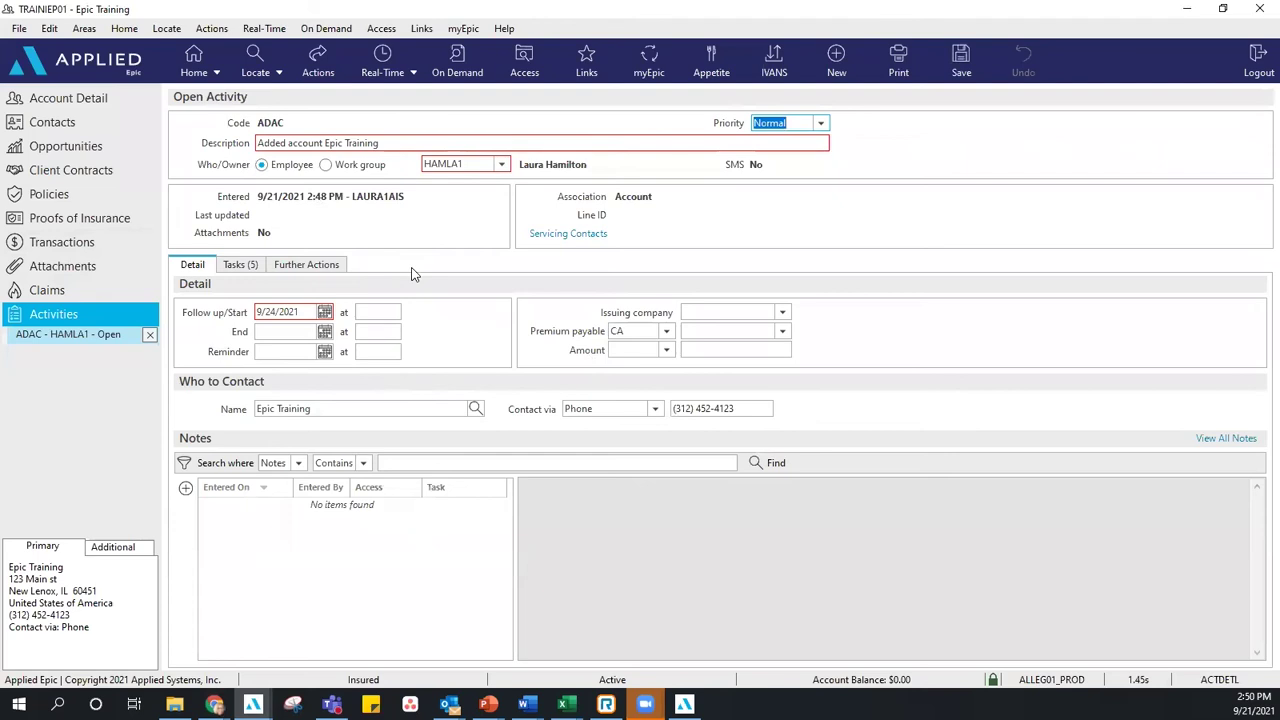
pyautogui.click(245, 266)
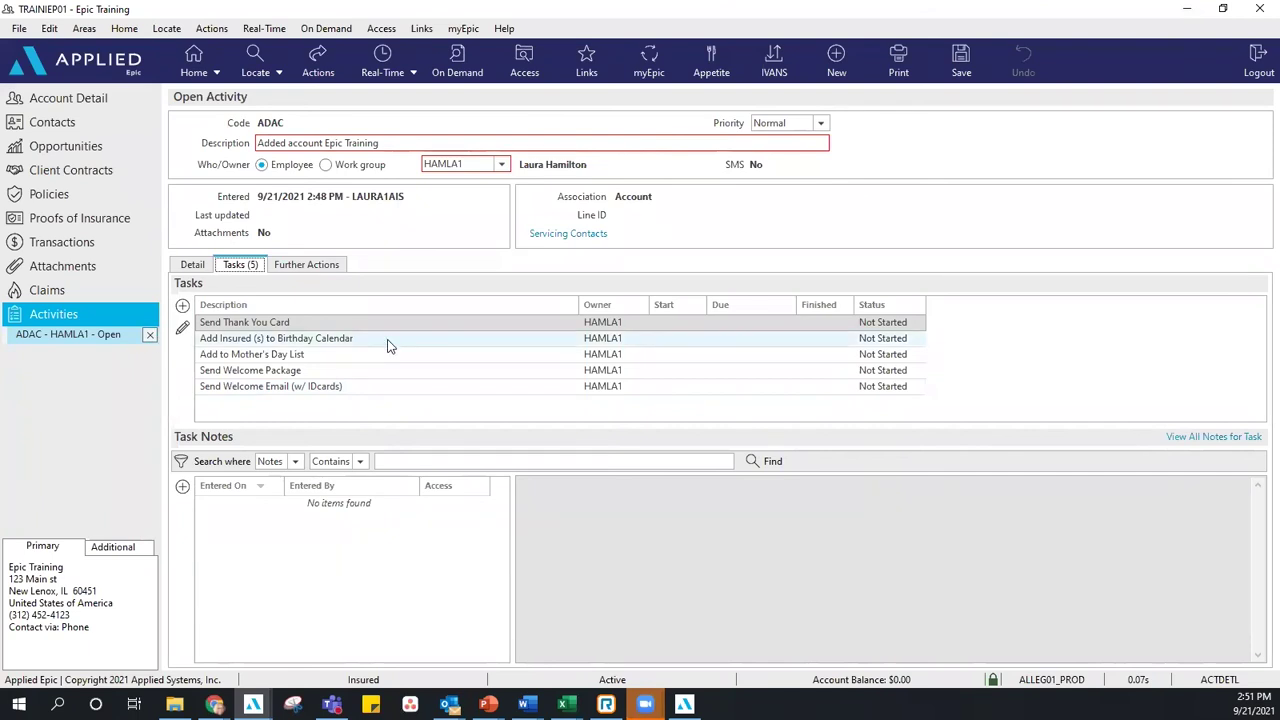
pyautogui.hotkey('ctrl', 'n')
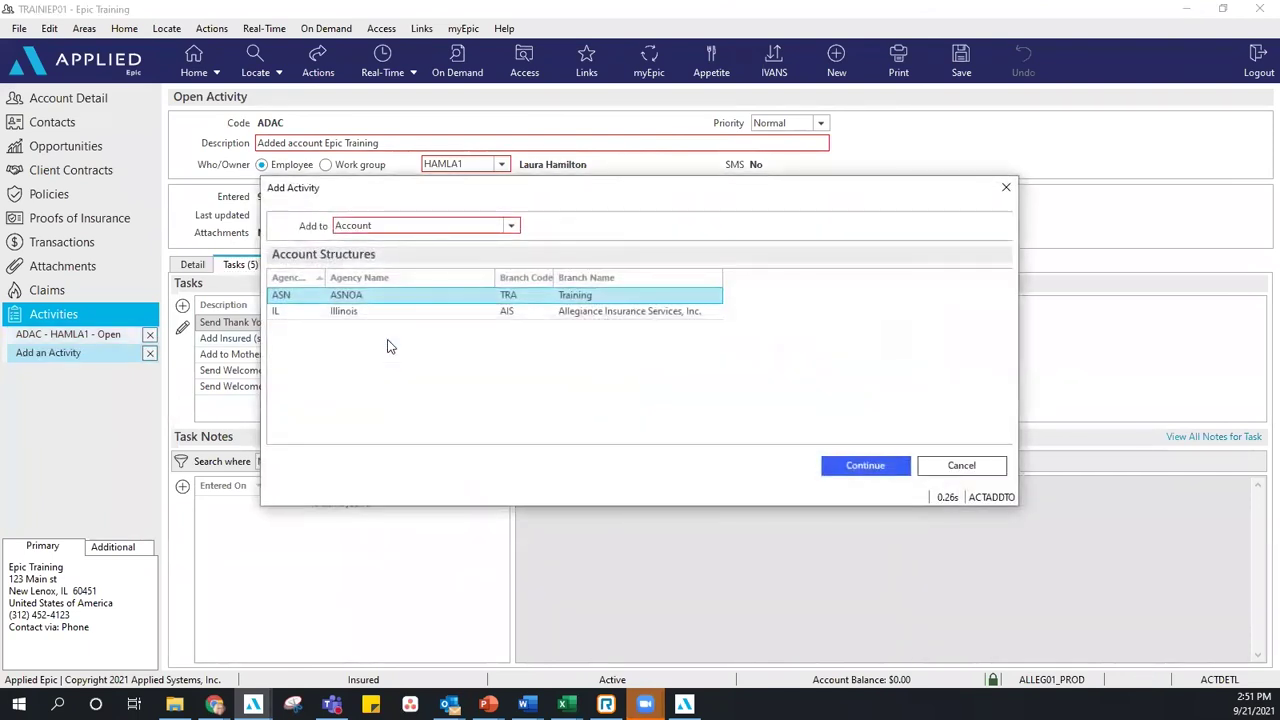
pyautogui.click(850, 466)
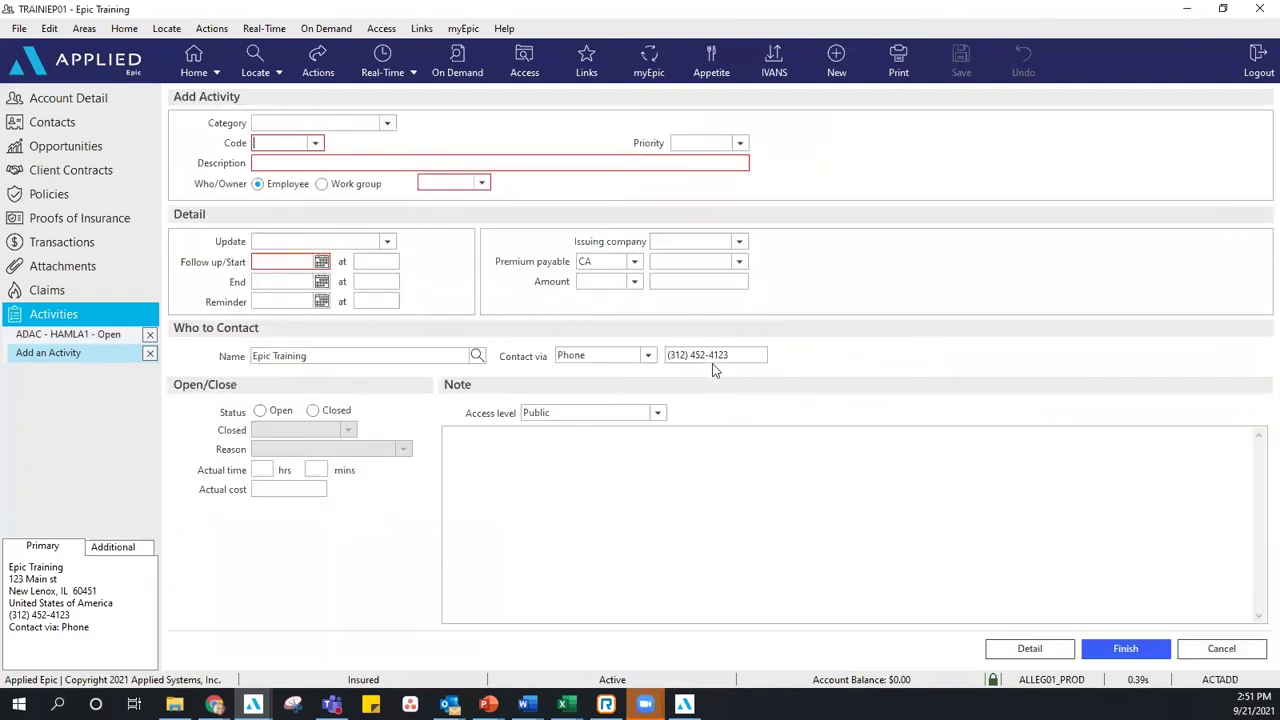
pyautogui.click(316, 143)
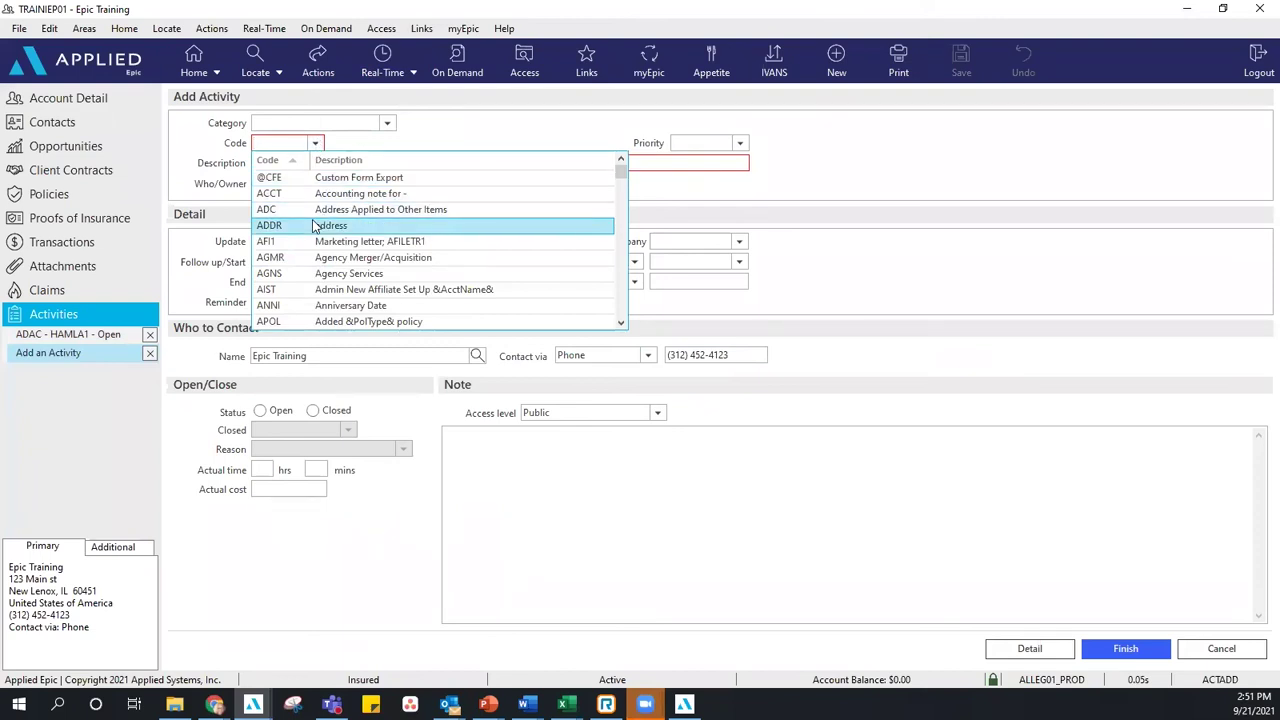
pyautogui.scroll(-1, 316, 227)
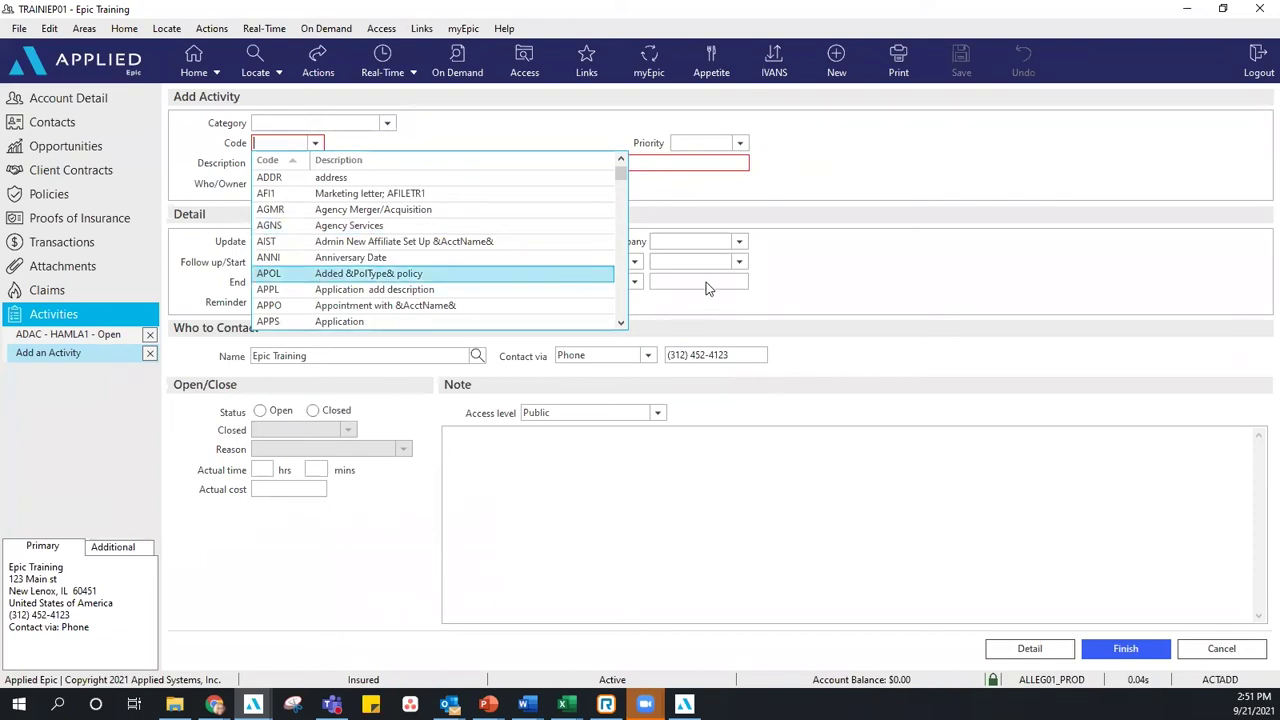
pyautogui.click(866, 319)
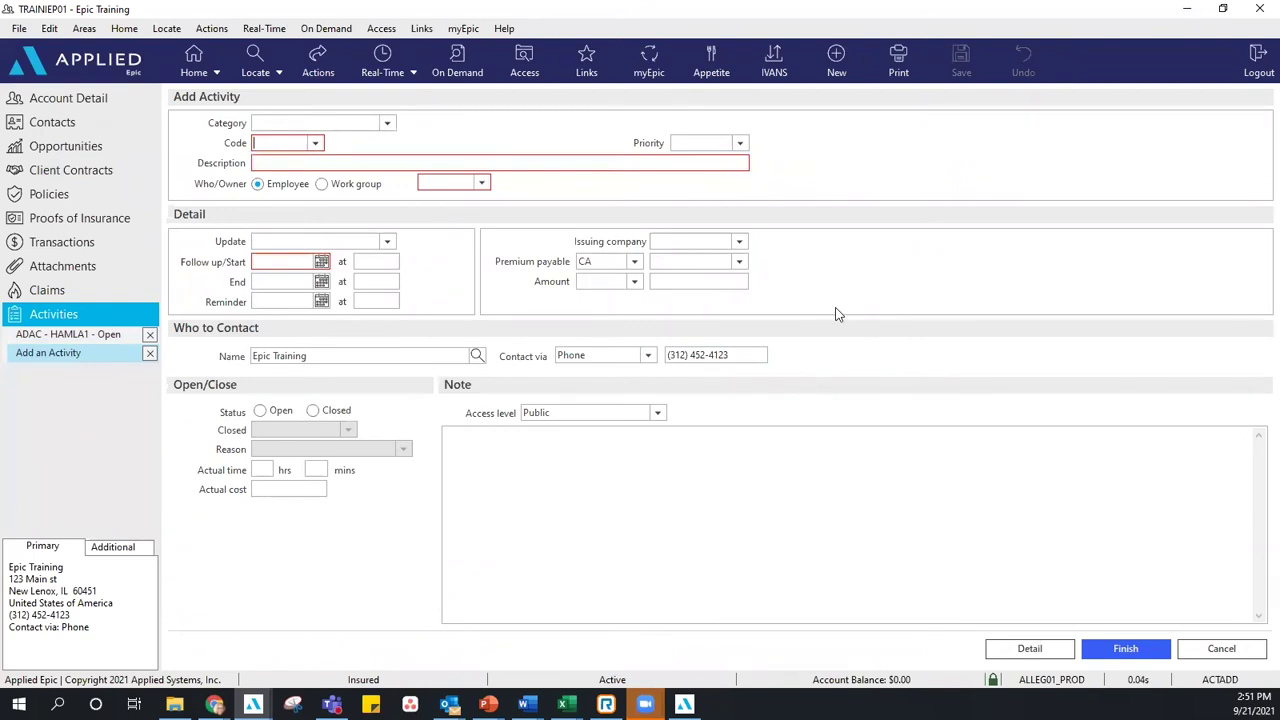
pyautogui.click(1221, 648)
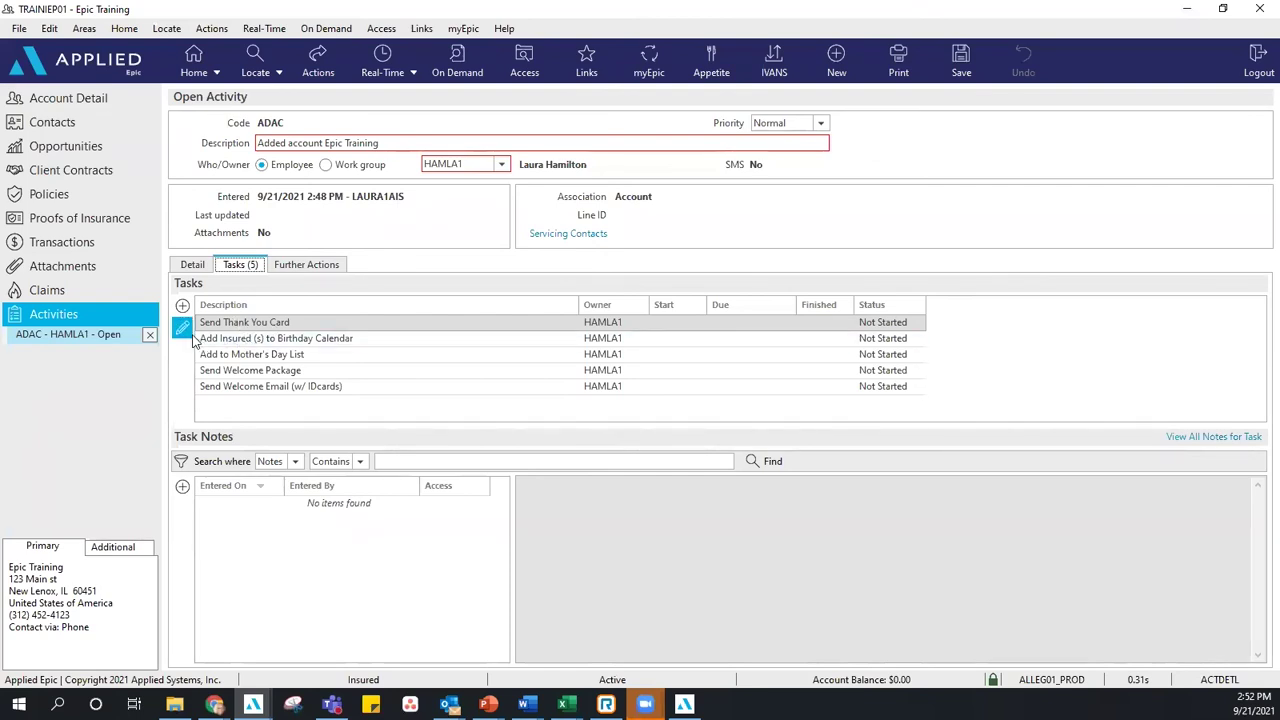
# Set the Send Thank You Card task's status to Completed and save it
pyautogui.click(200, 324)
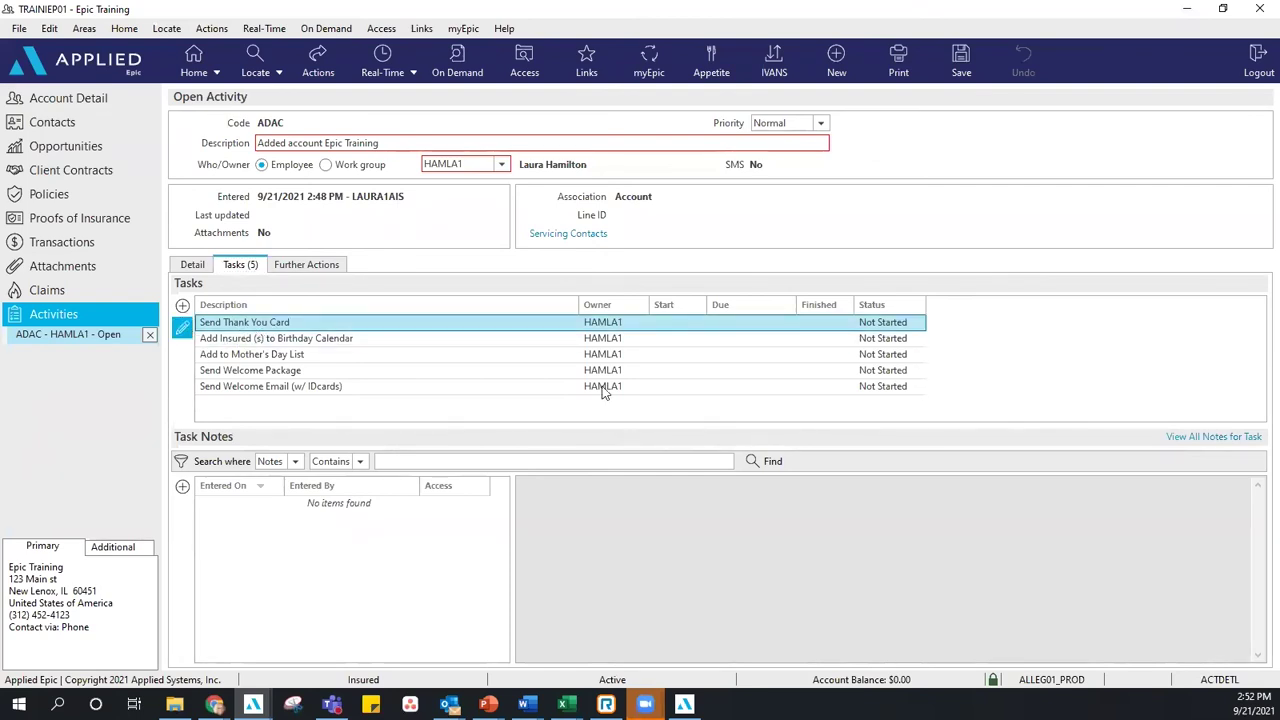
pyautogui.click(608, 232)
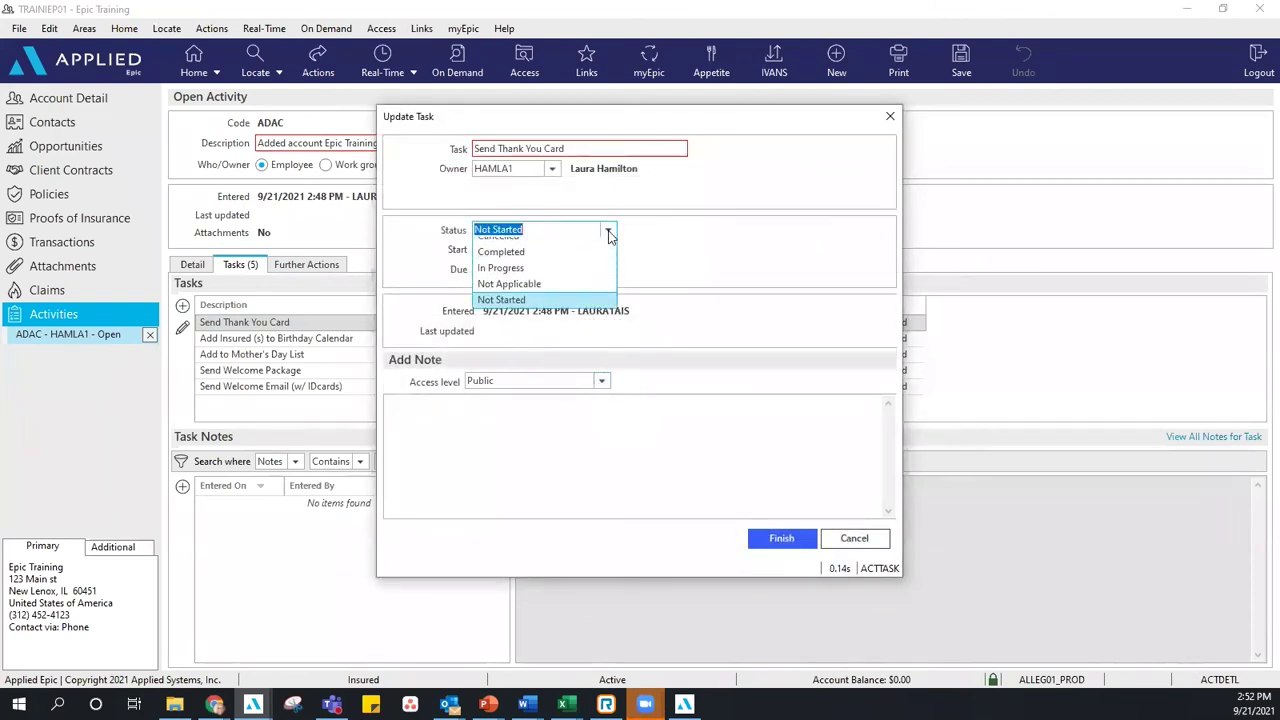
pyautogui.click(543, 280)
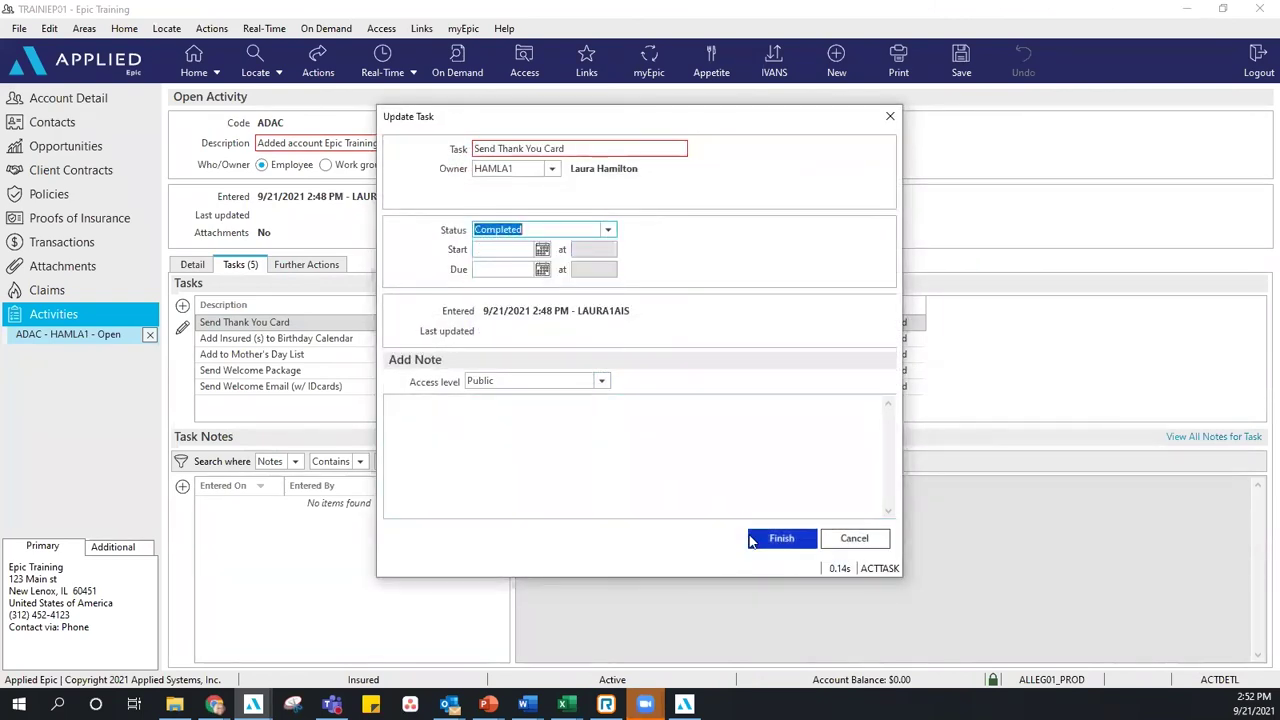
pyautogui.click(762, 550)
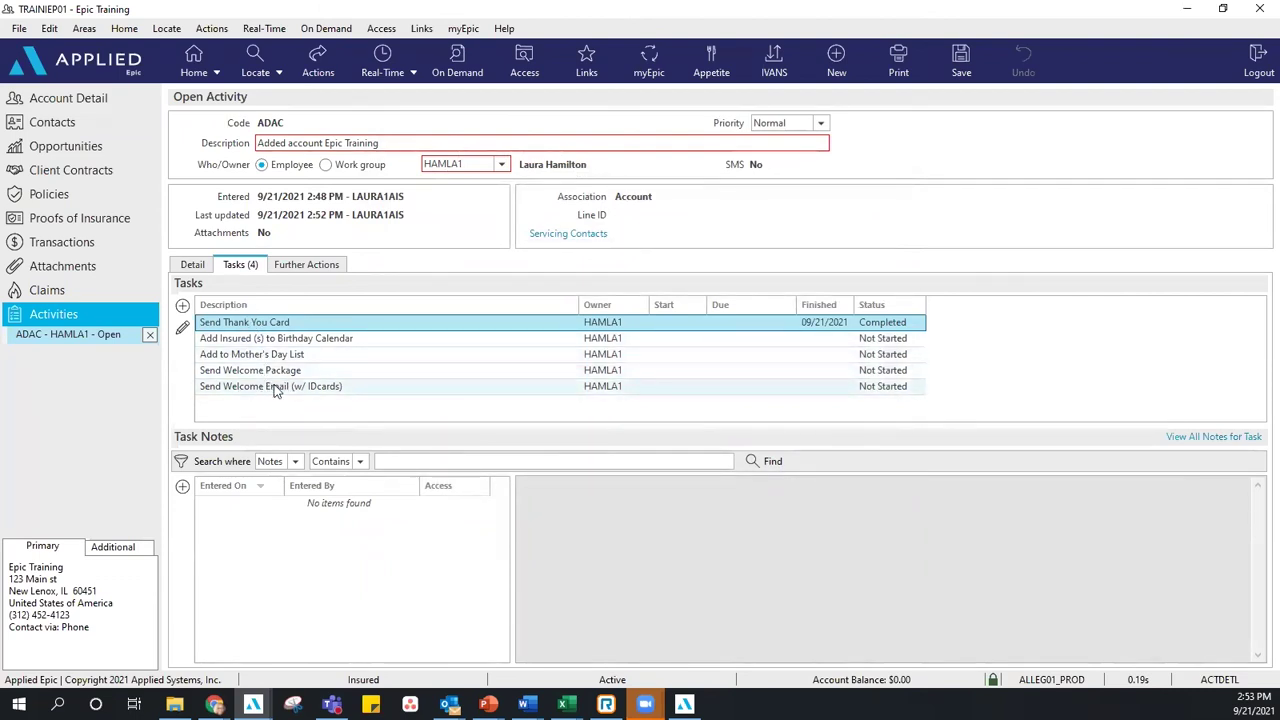
# Close the ADAC activity, switch to the other client from recent accounts, and show its Opportunities
pyautogui.click(151, 335)
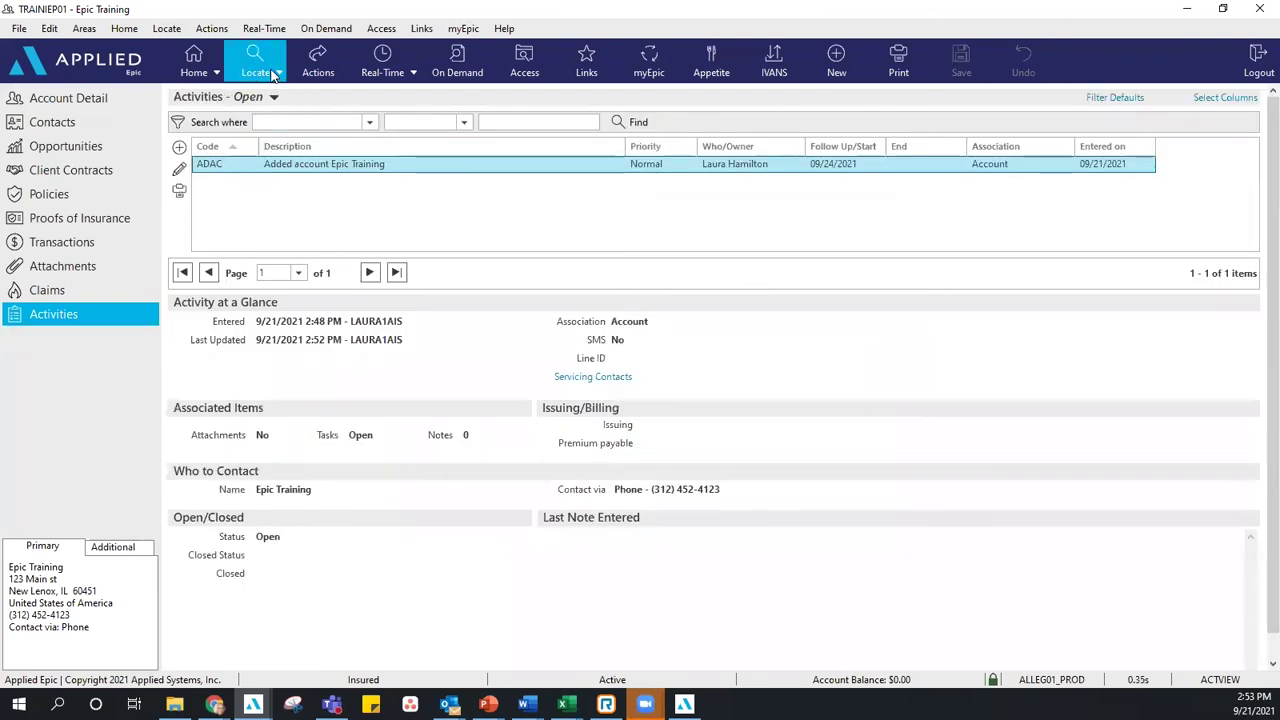
pyautogui.click(280, 72)
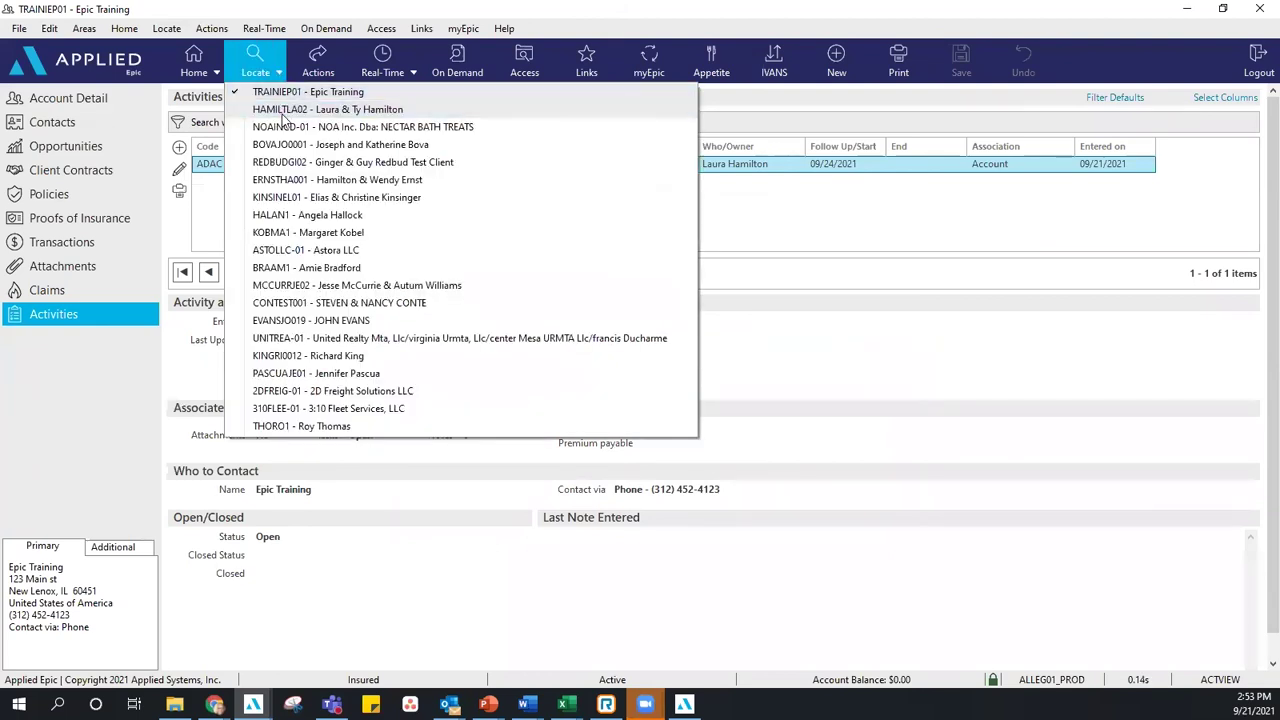
pyautogui.click(285, 109)
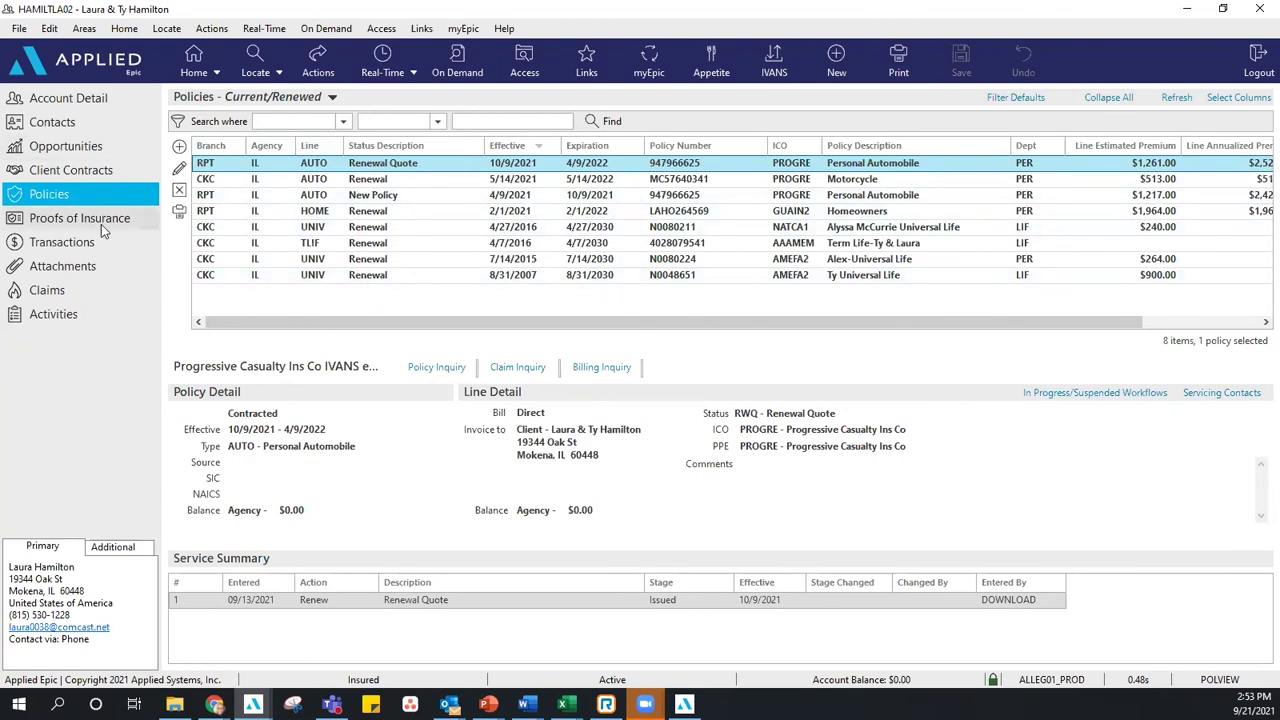
pyautogui.click(108, 152)
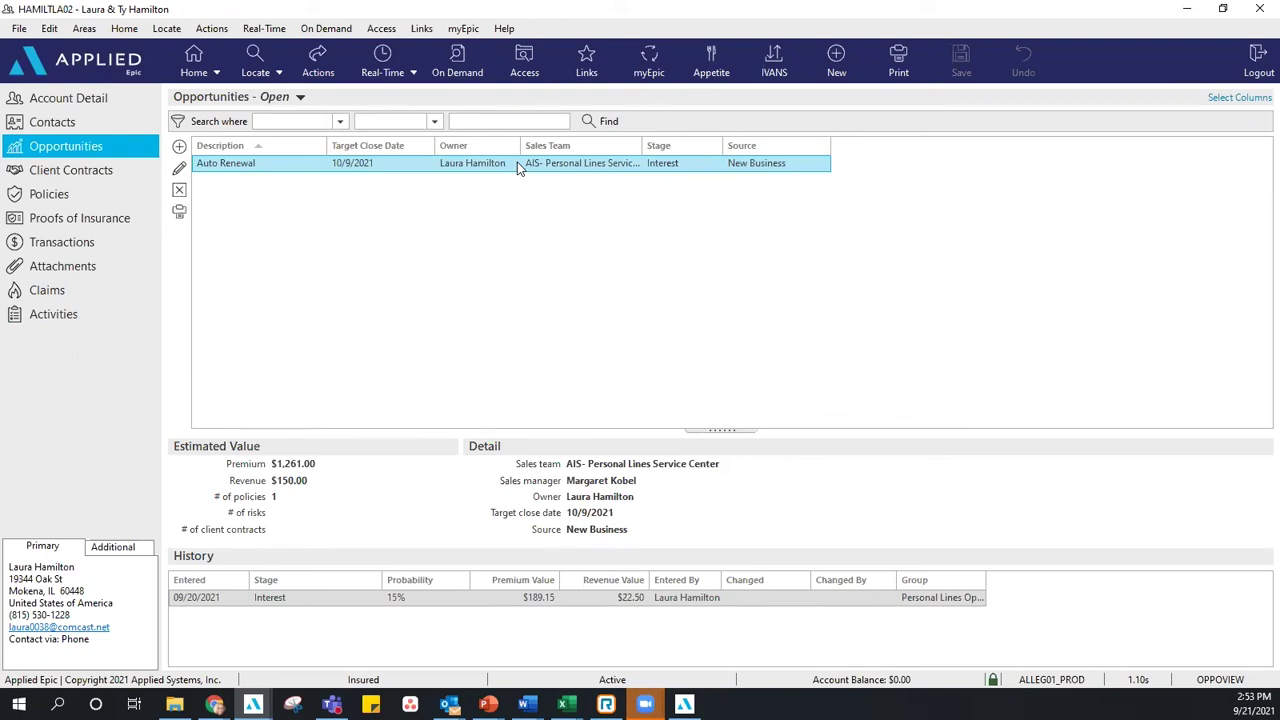
# Close the Auto Renewal opportunity as Lost, reason REMARKET only - Didn't requote, dated 9/21/2021
pyautogui.rightClick(517, 162)
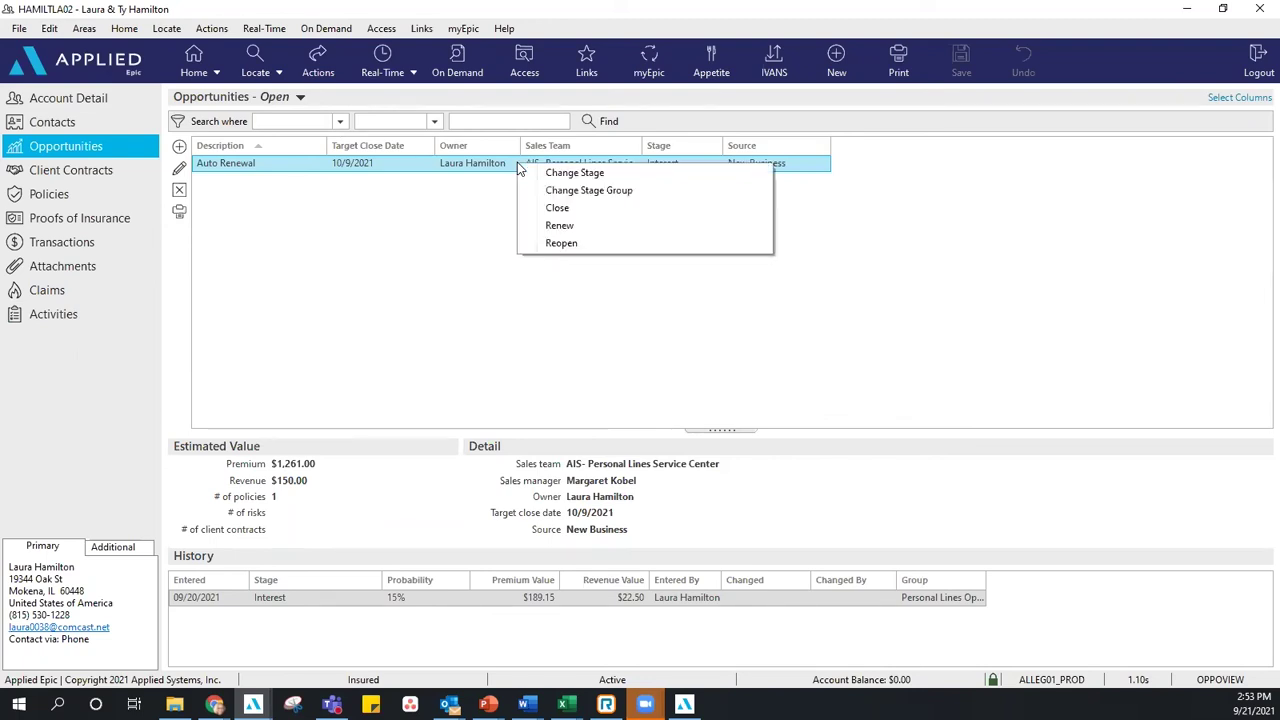
pyautogui.click(537, 211)
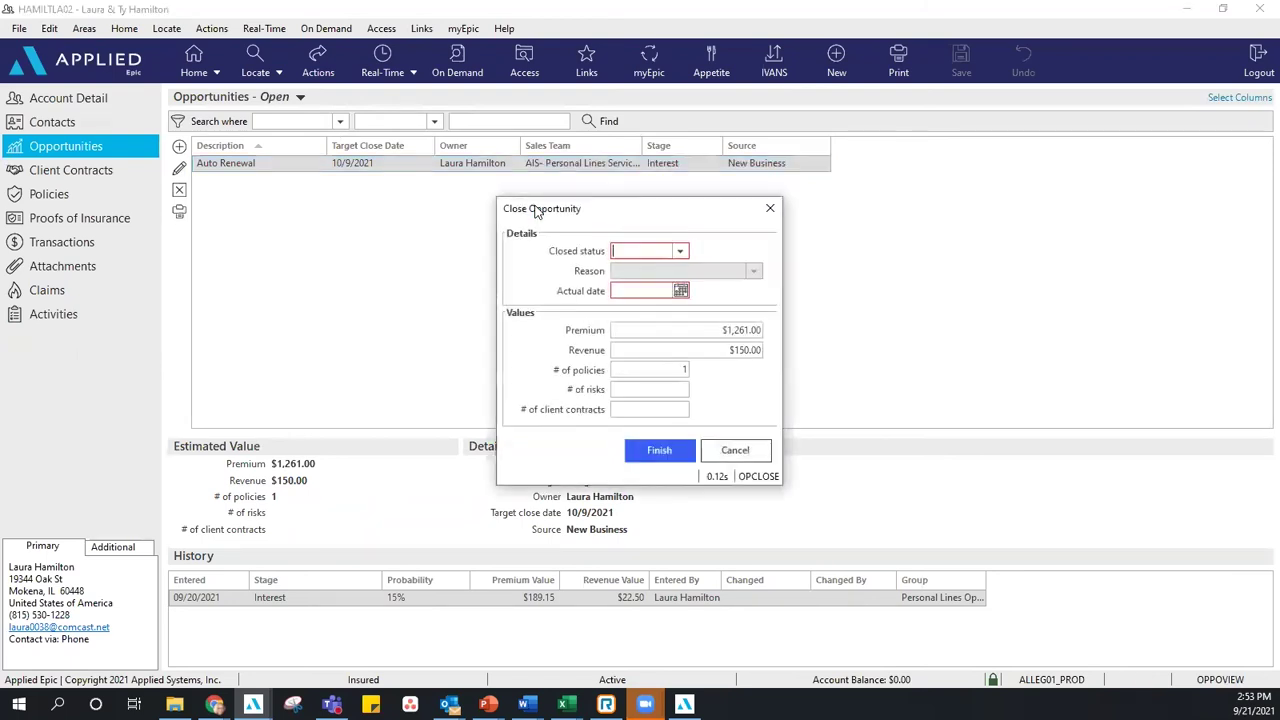
pyautogui.click(679, 251)
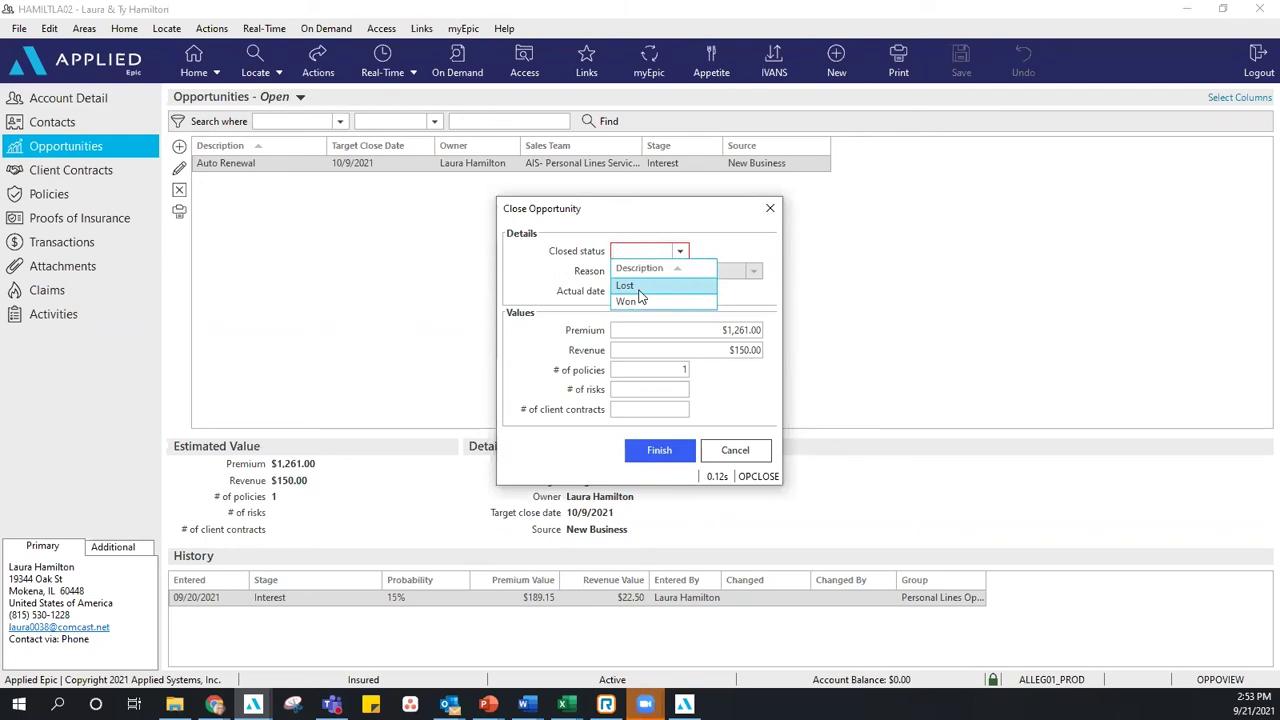
pyautogui.click(640, 292)
pyautogui.click(753, 271)
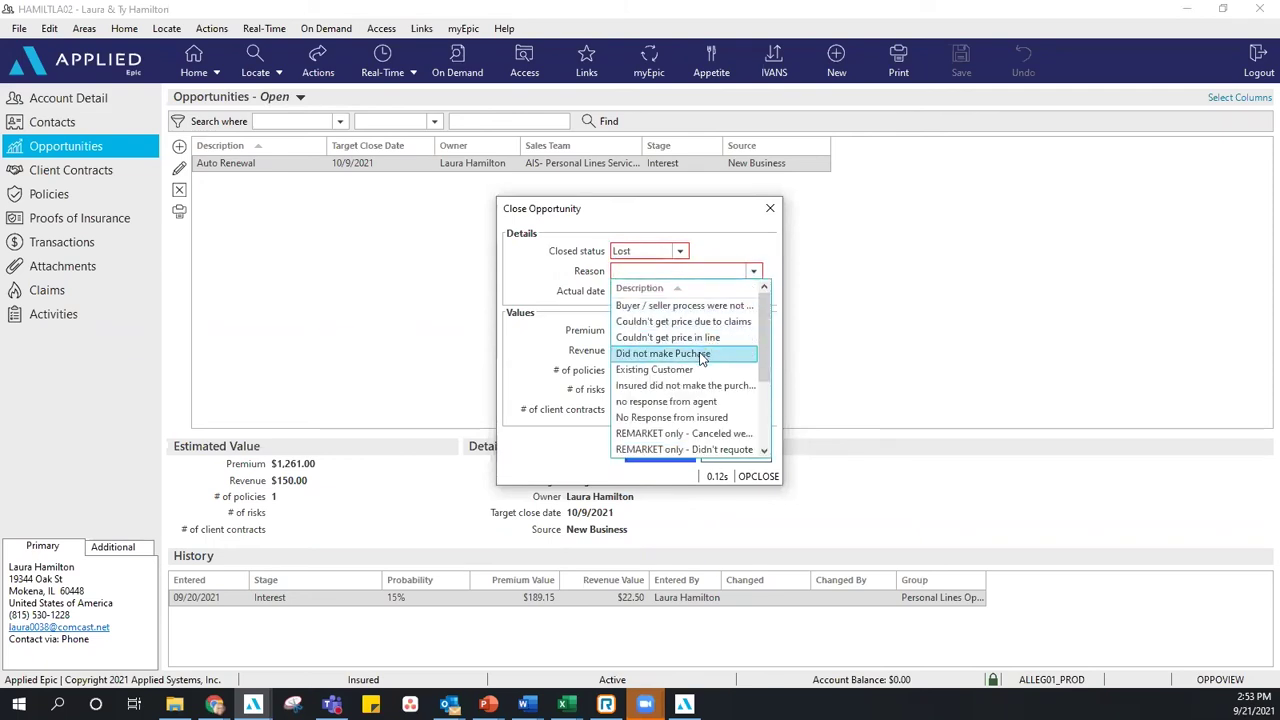
pyautogui.click(648, 450)
pyautogui.click(680, 292)
pyautogui.click(677, 394)
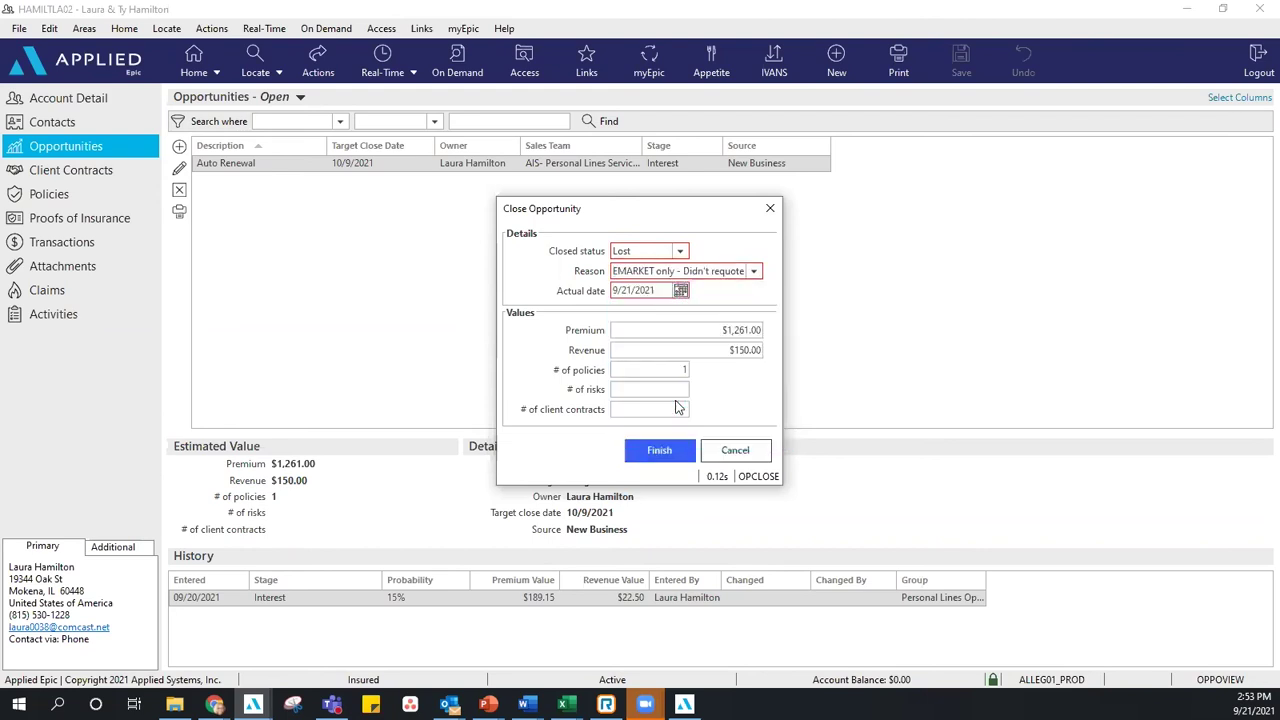
pyautogui.click(662, 454)
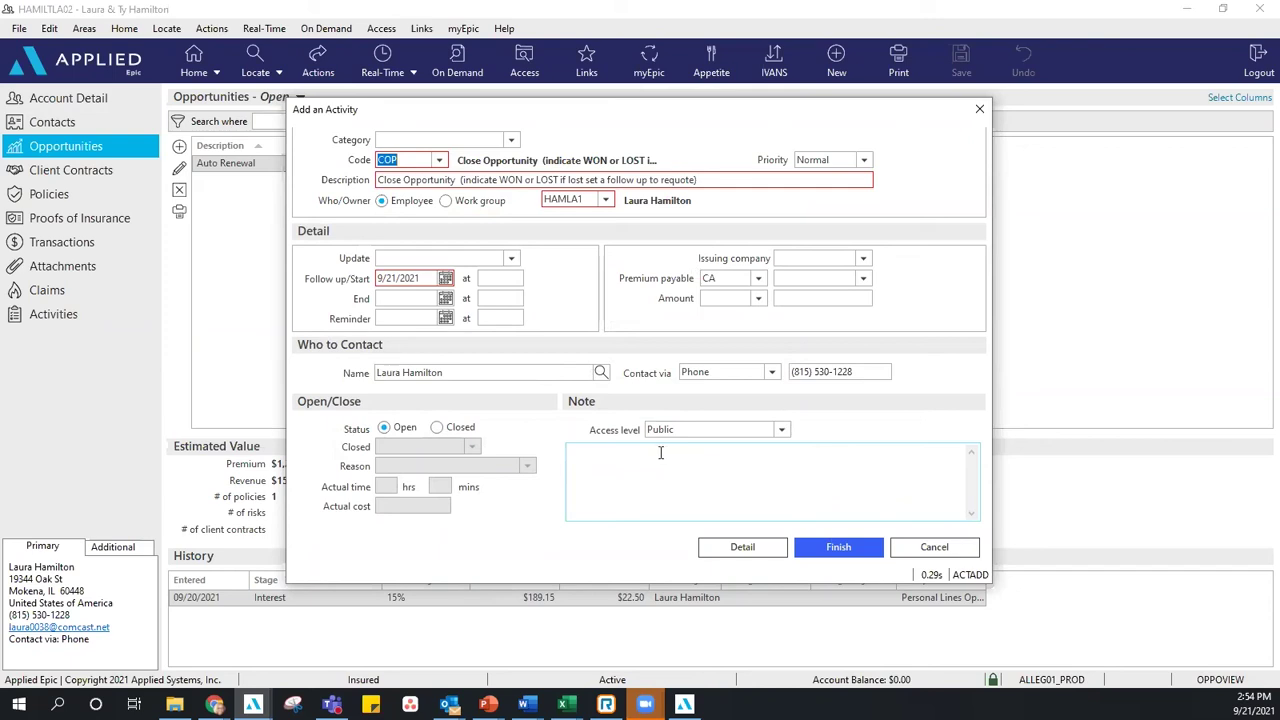
# Keep the follow-up activity open, dated 9/21/2022, with description Remarket
pyautogui.click(437, 429)
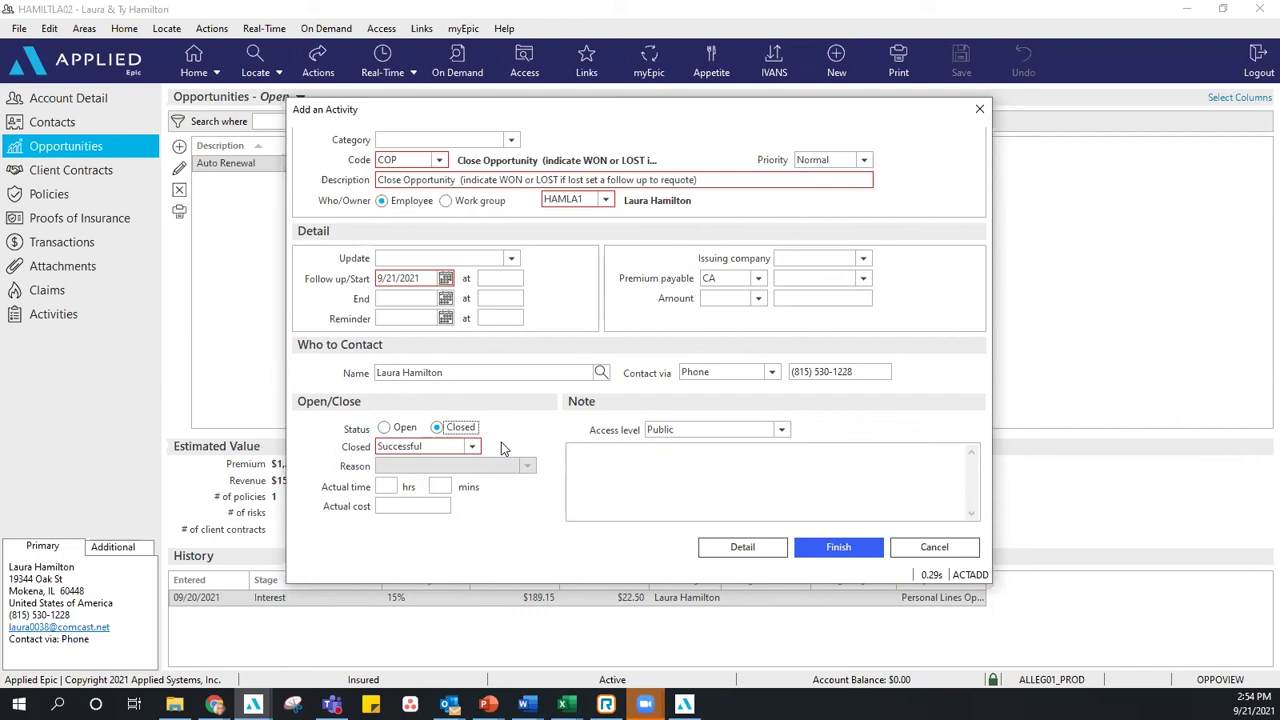
pyautogui.click(385, 428)
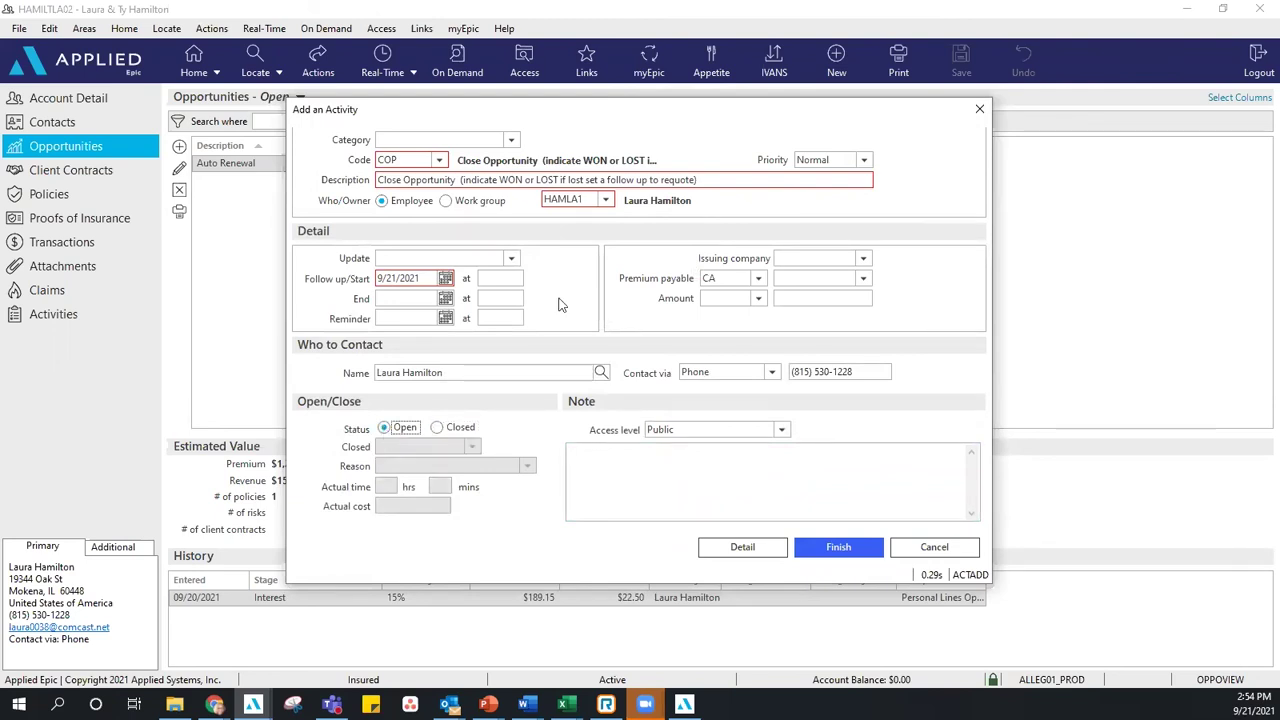
pyautogui.click(427, 278)
pyautogui.press('BackSpace')
pyautogui.write('2')
pyautogui.moveTo(703, 180); pyautogui.dragTo(376, 183)
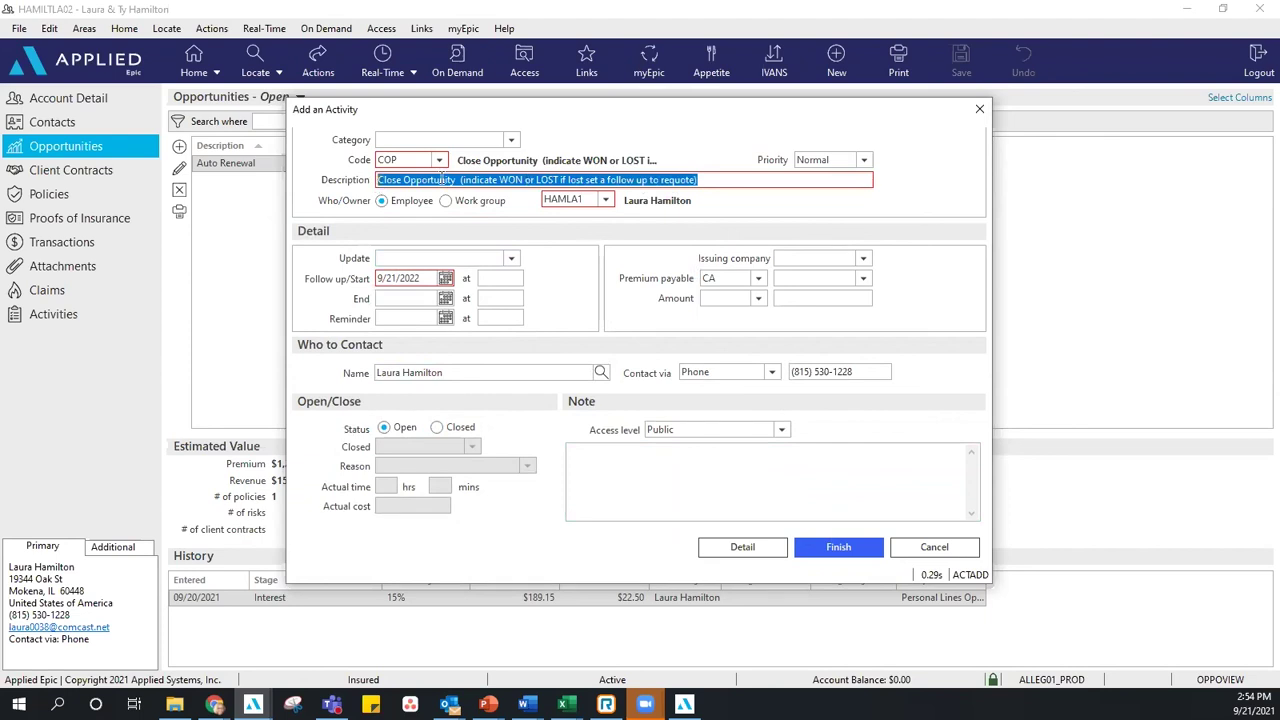
pyautogui.write('Rem')
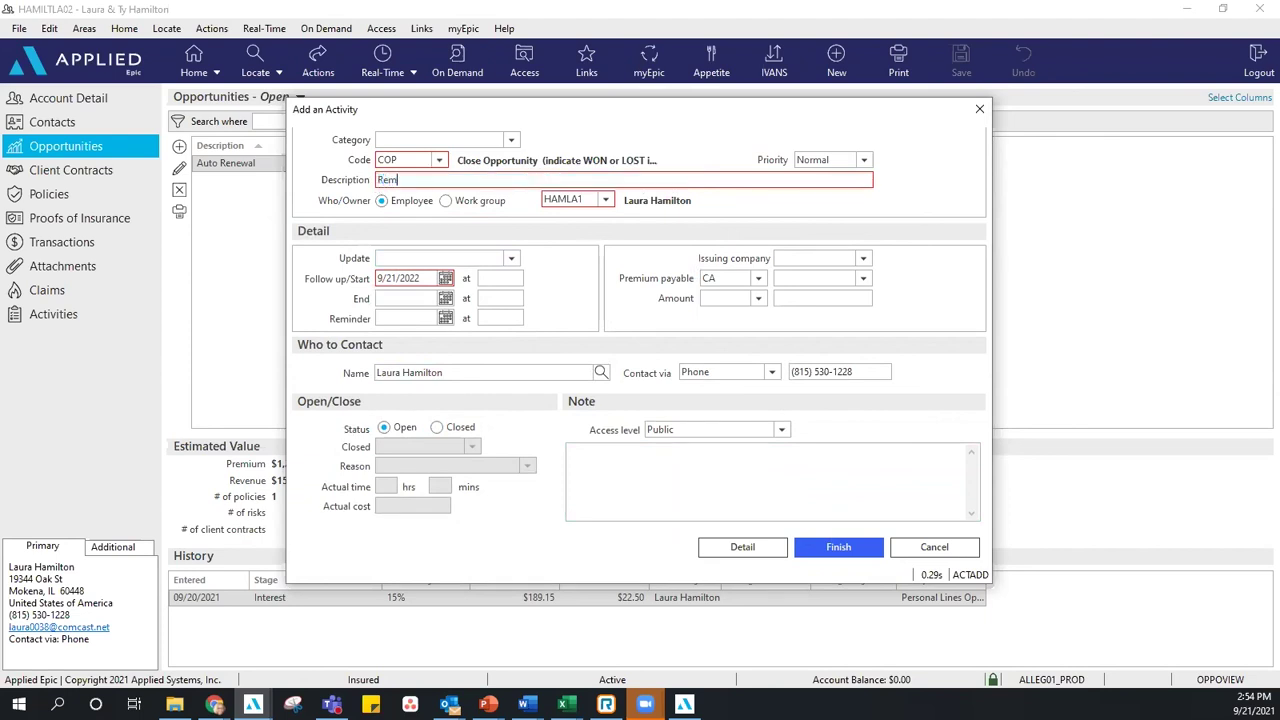
pyautogui.write('arket')
# Add the note 'ticket falls off', save the Remarket activity, and confirm the lost opportunity
pyautogui.click(590, 451)
pyautogui.write('wit')
pyautogui.press('BackSpace')
pyautogui.press('BackSpace')
pyautogui.press('BackSpace')
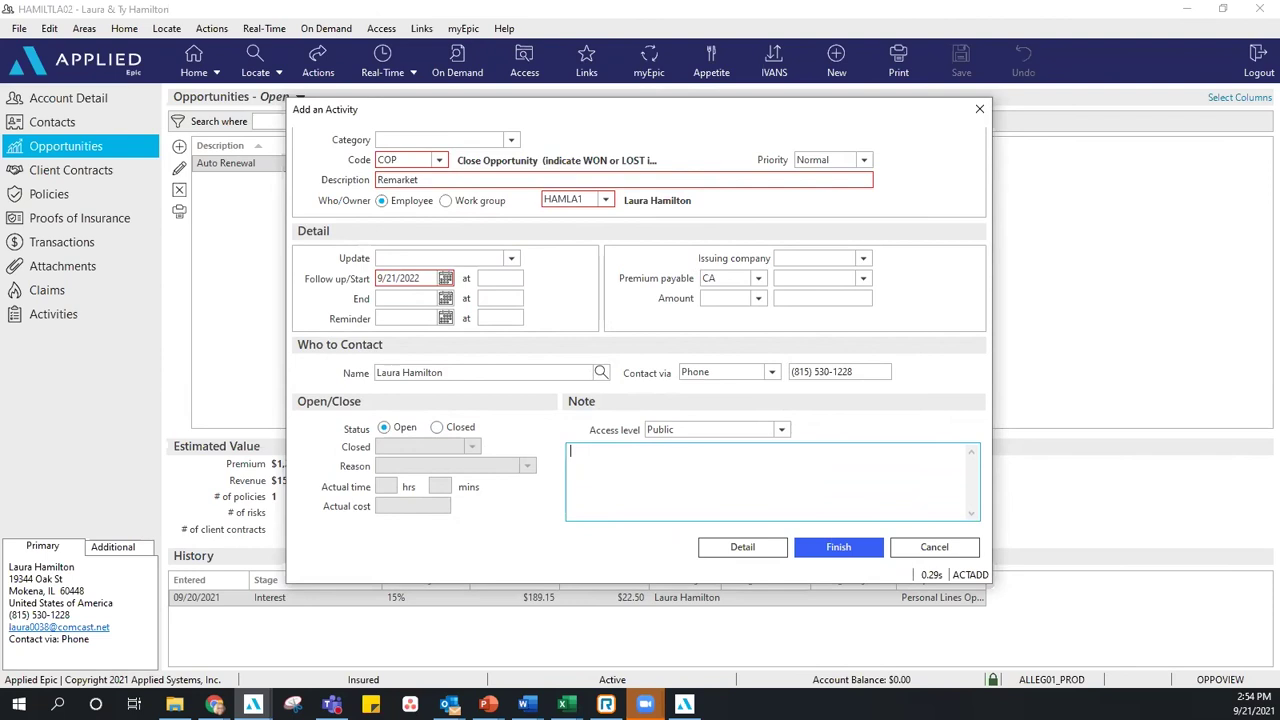
pyautogui.write('ticket falls off')
pyautogui.click(934, 548)
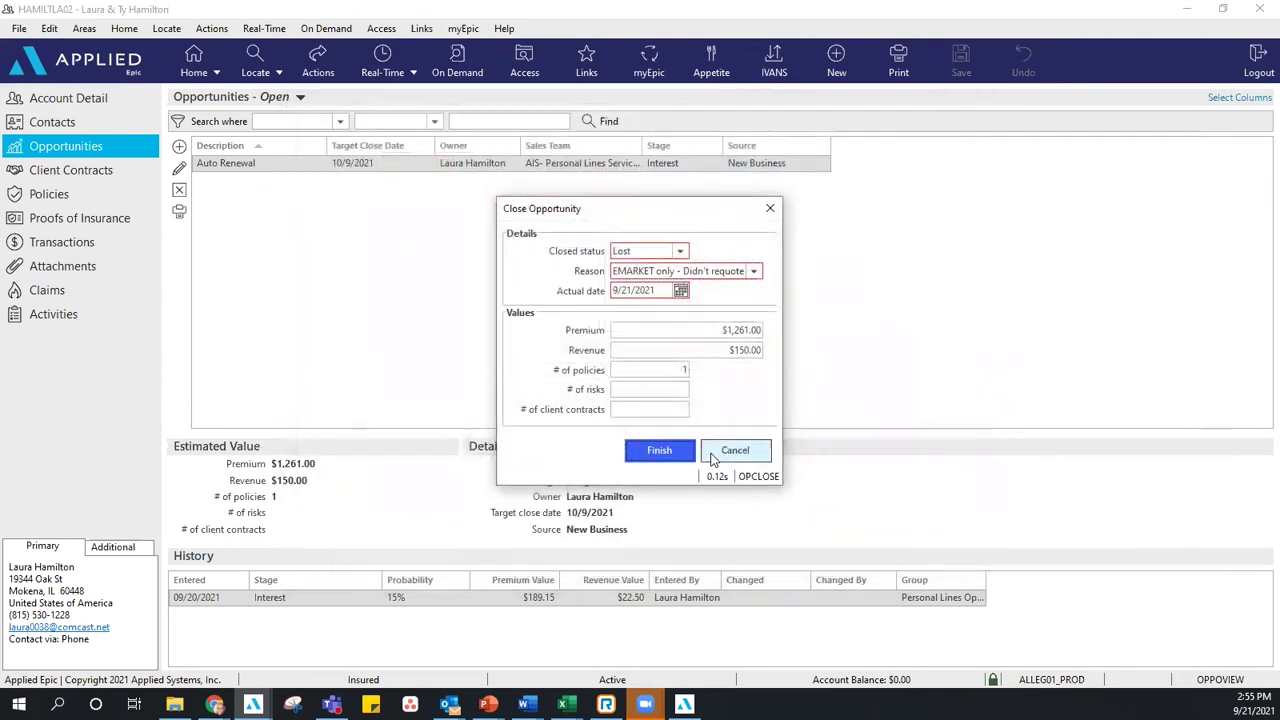
pyautogui.click(737, 451)
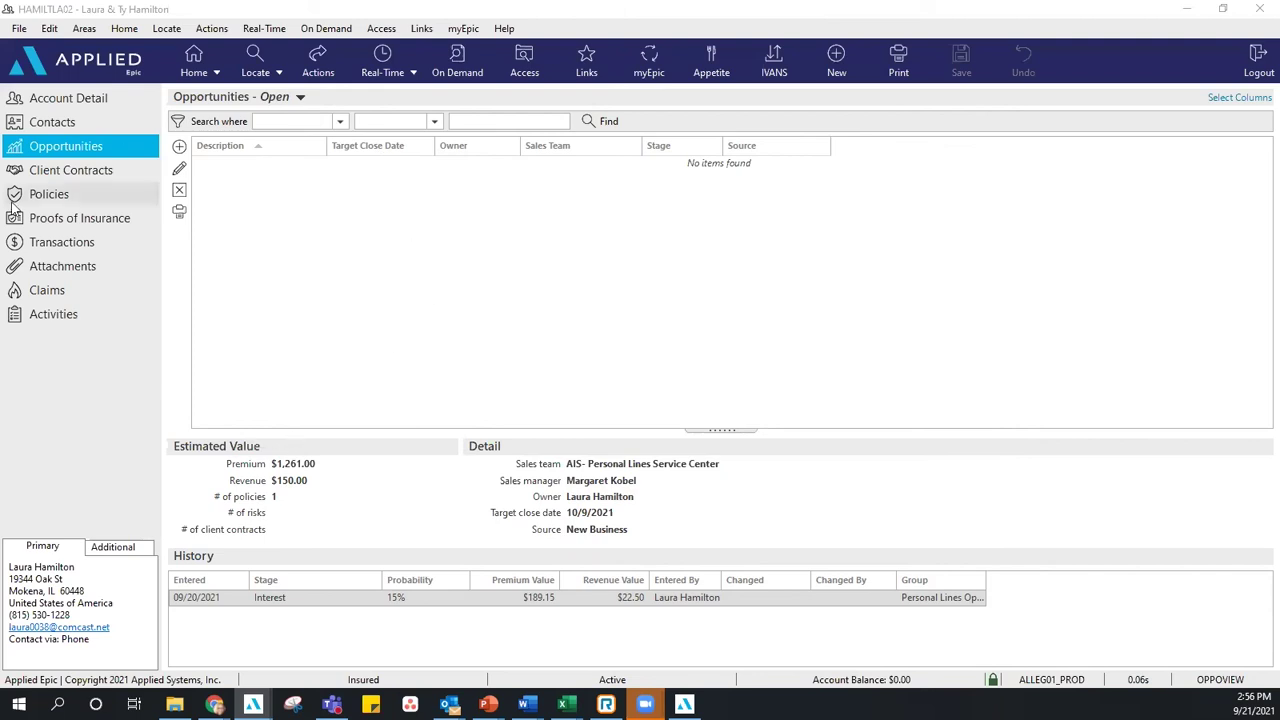
# Switch to the Redbud test client account and show its Policies list
pyautogui.click(281, 73)
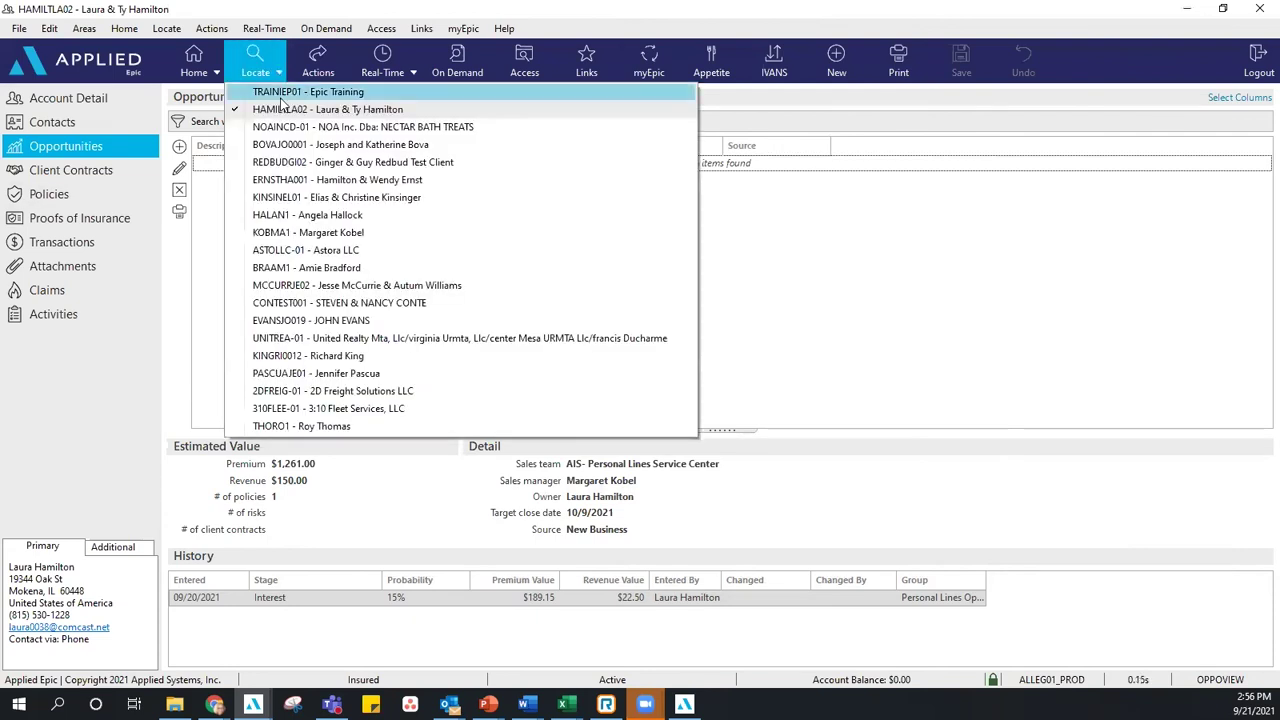
pyautogui.click(287, 162)
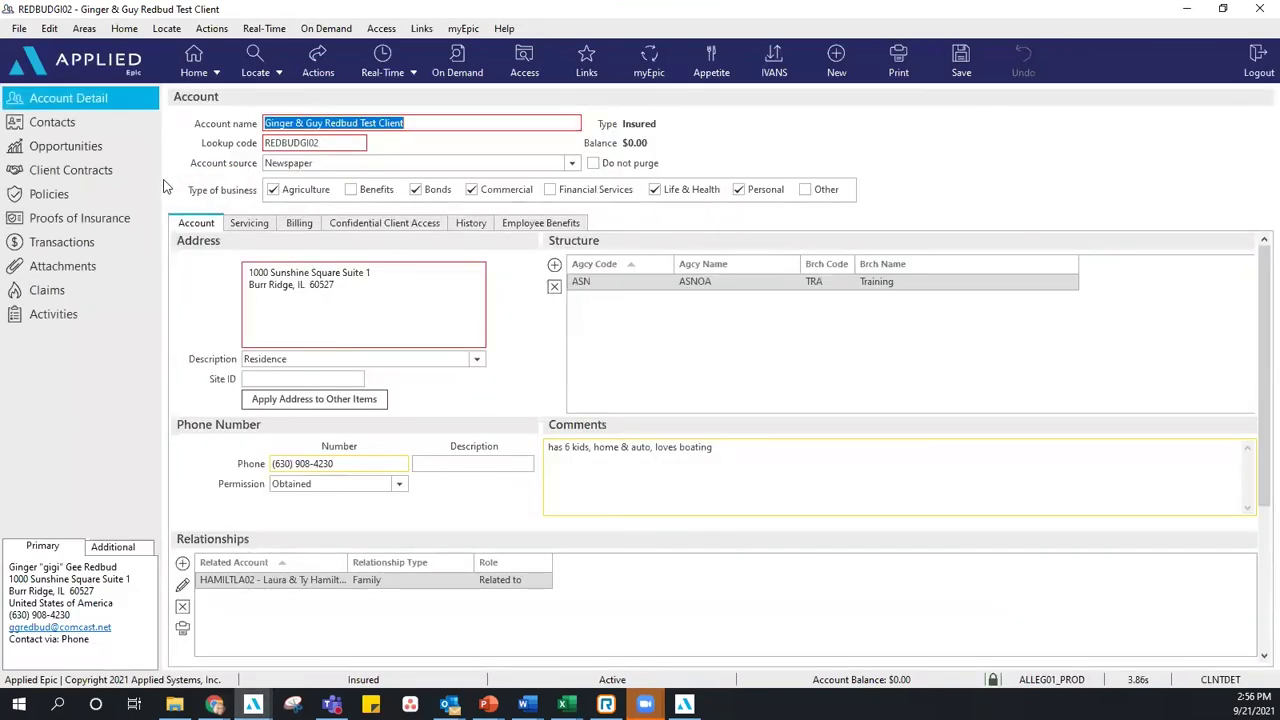
pyautogui.click(140, 194)
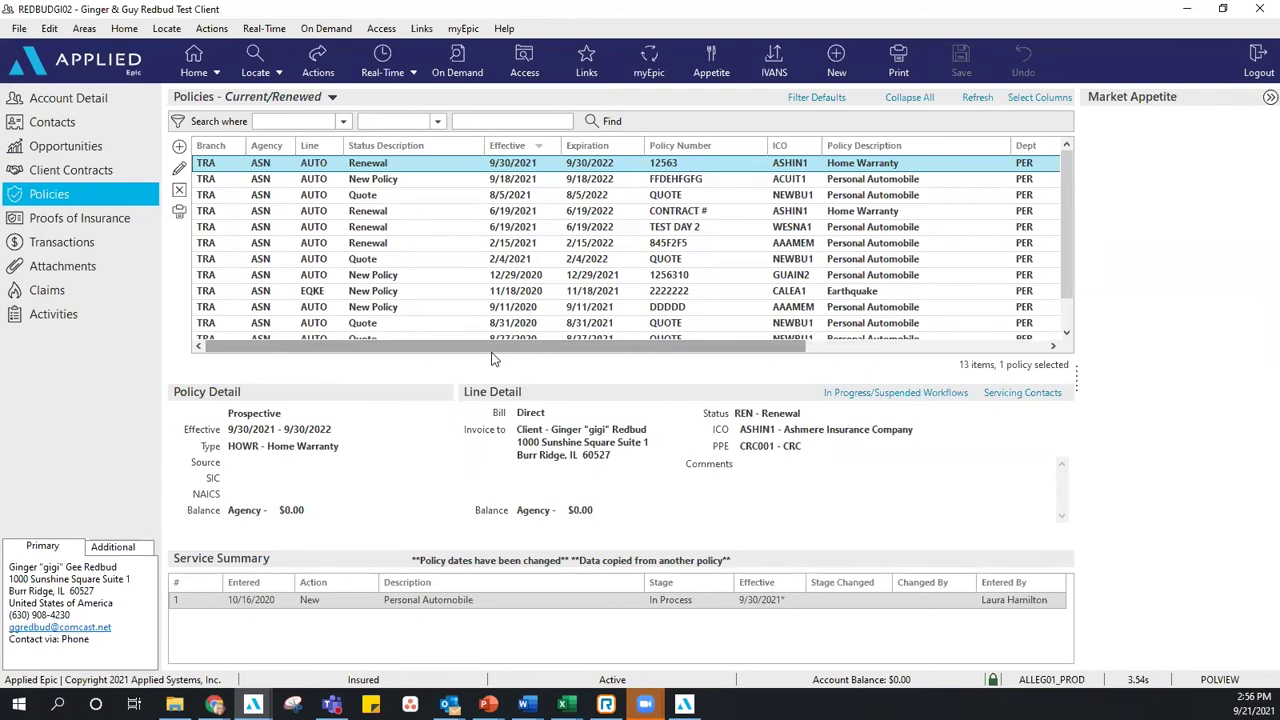
# Issue Home Warranty policy 12563 as a renewal with Ashmere Insurance Company and save the issuing activity
pyautogui.click(318, 66)
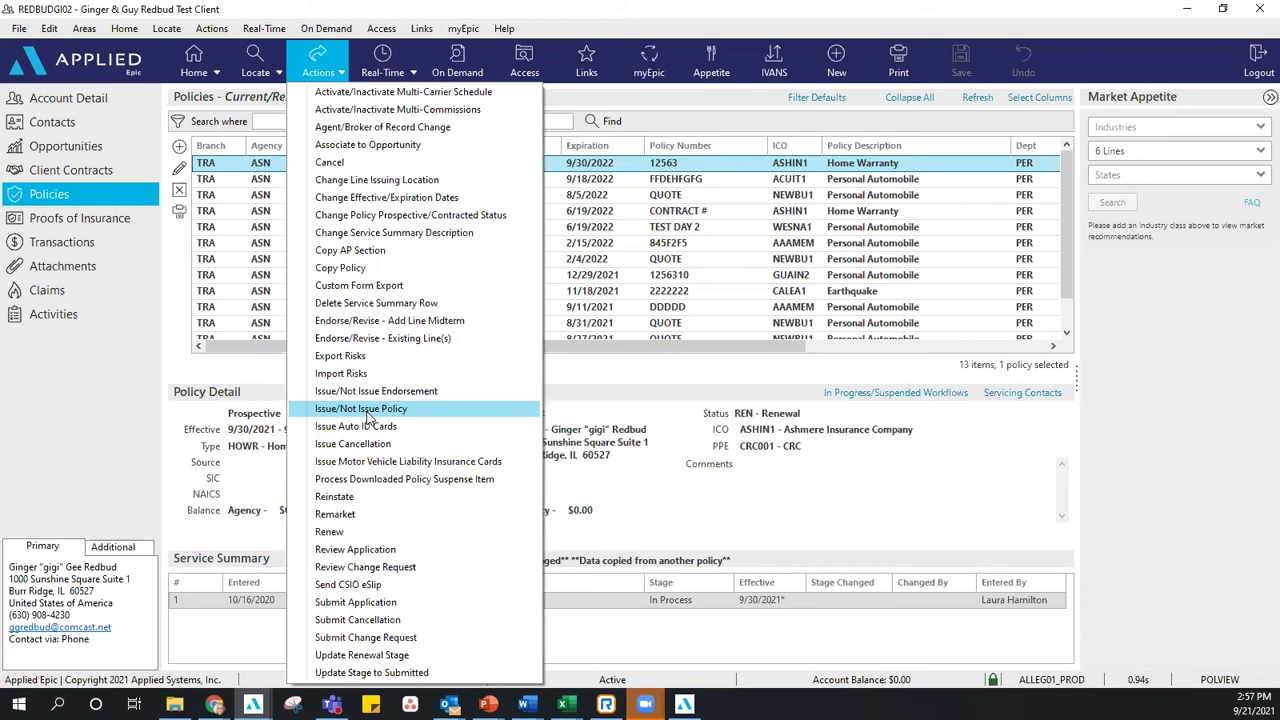
pyautogui.click(366, 413)
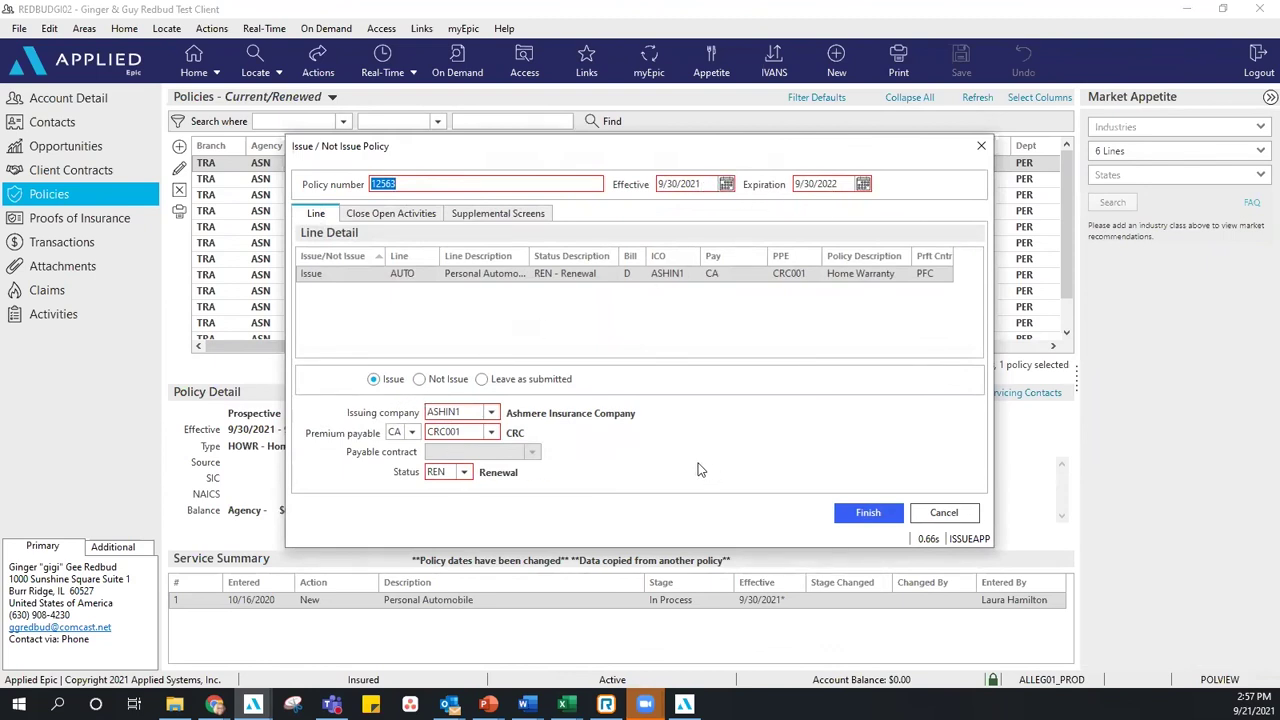
pyautogui.click(866, 513)
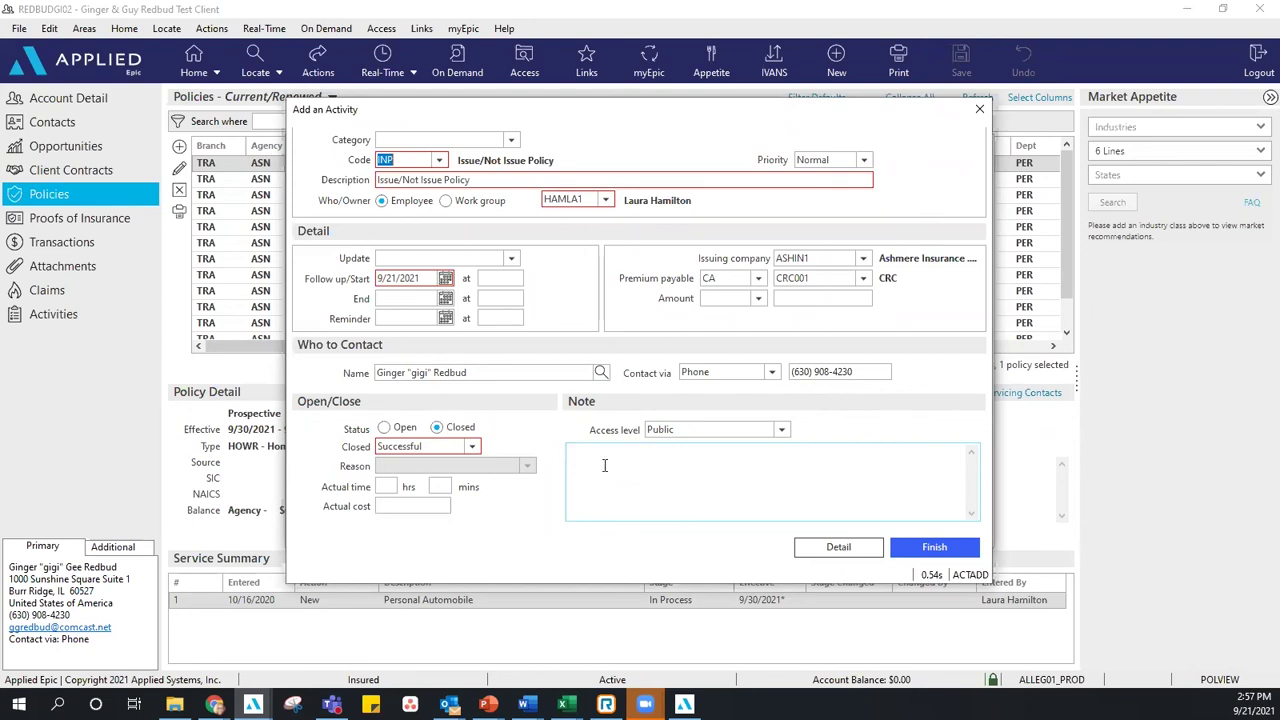
pyautogui.click(957, 552)
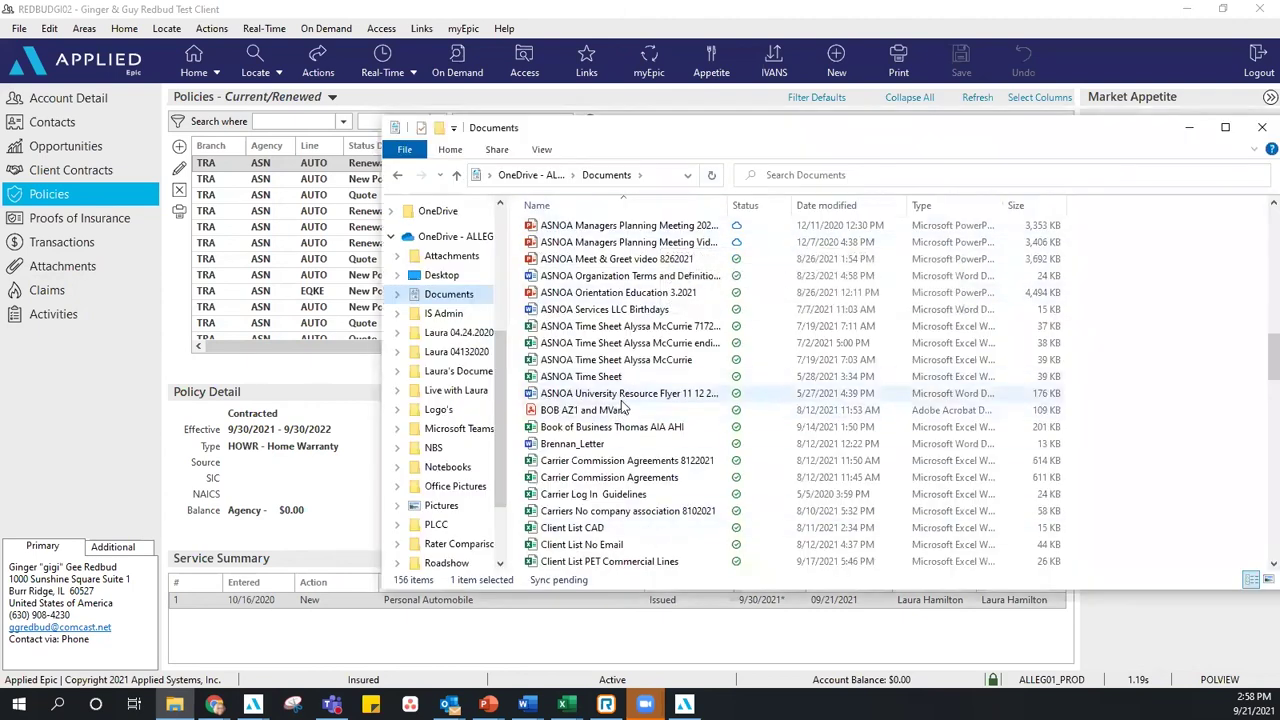
# Drag CO Home Application.xlsx from Documents onto the Home Warranty policy in Epic
pyautogui.scroll(-5, 632, 425)
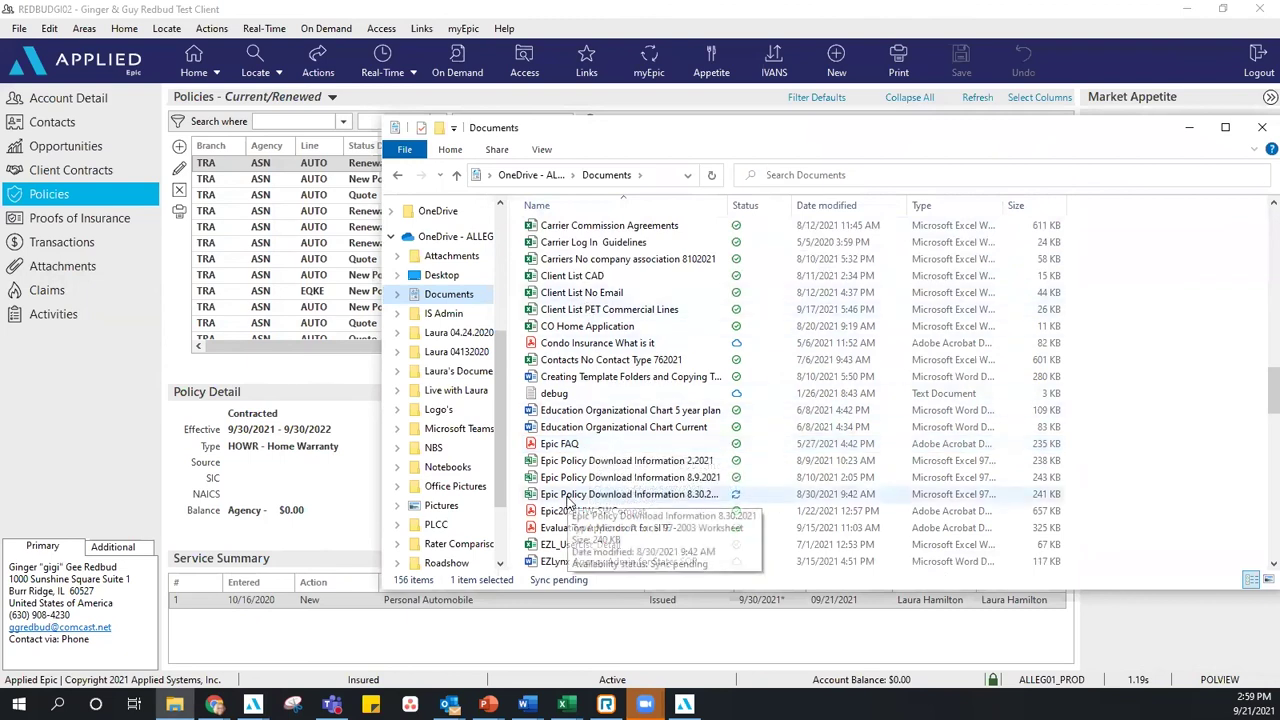
pyautogui.moveTo(588, 326); pyautogui.dragTo(310, 173)
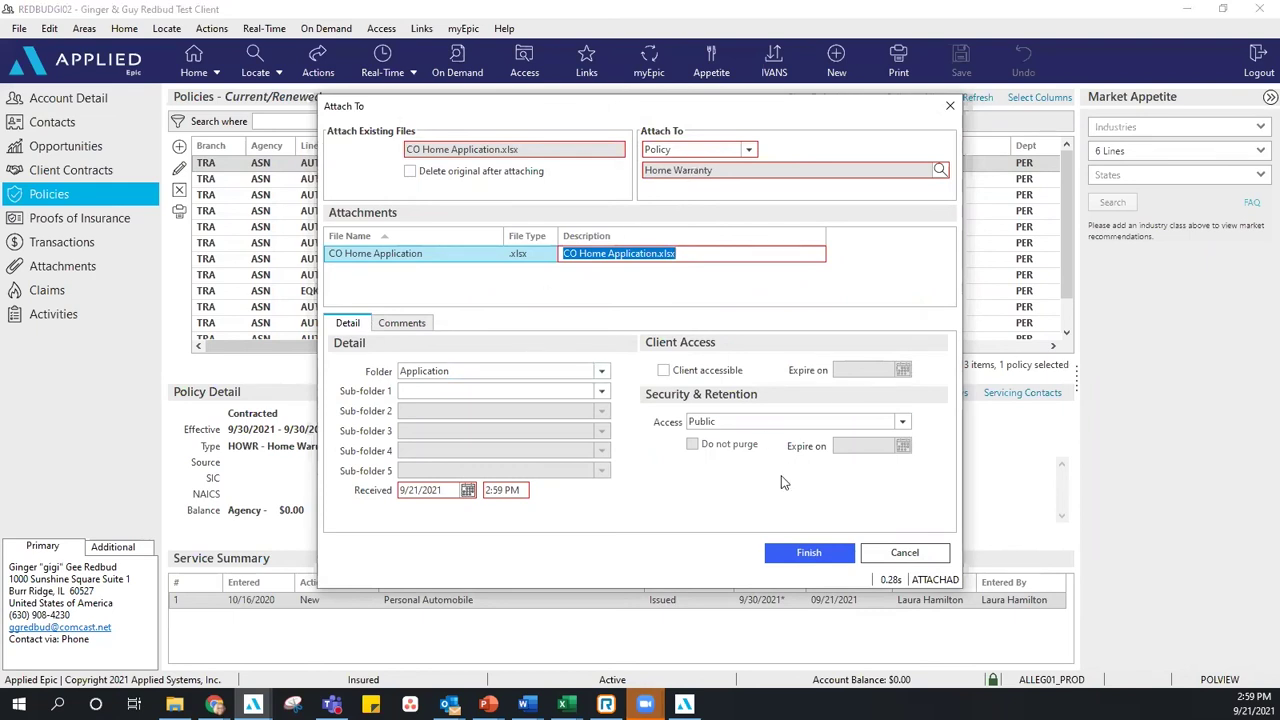
# File CO Home Application.xlsx under the Application folder and finish the attachment
pyautogui.click(601, 371)
pyautogui.scroll(-6, 528, 440)
pyautogui.scroll(1, 520, 470)
pyautogui.scroll(5, 520, 470)
pyautogui.click(490, 440)
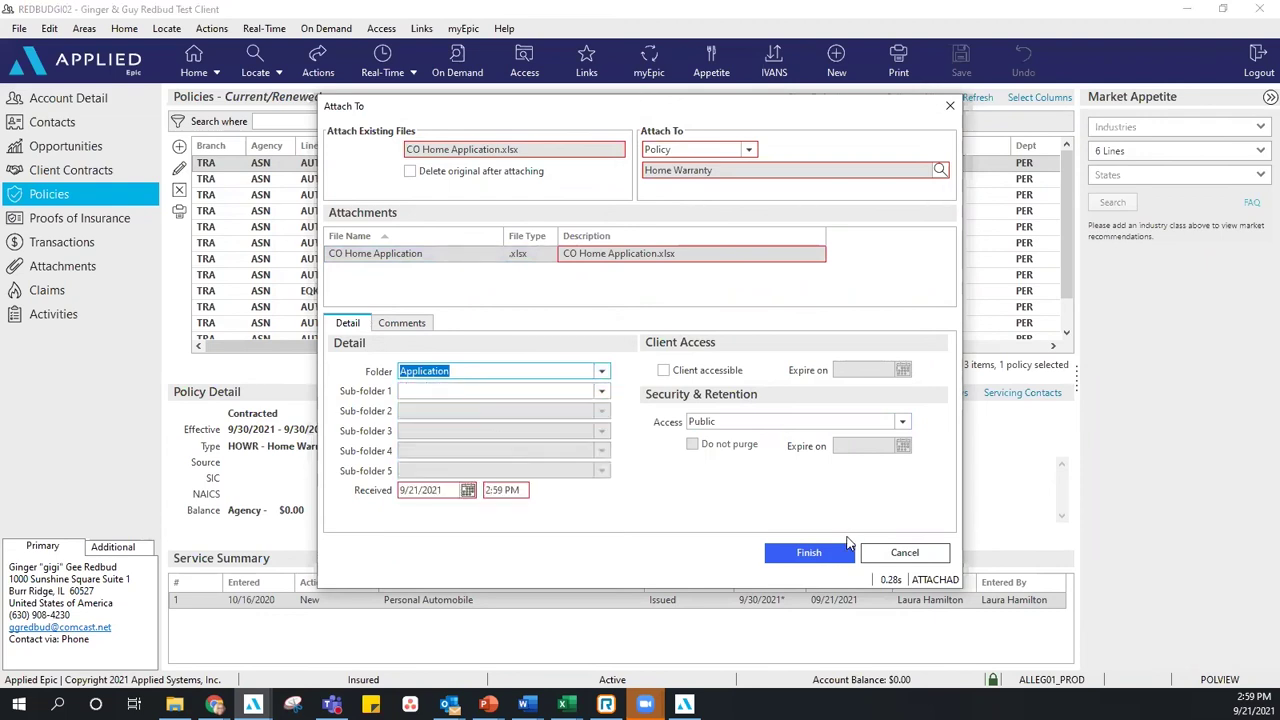
pyautogui.click(812, 553)
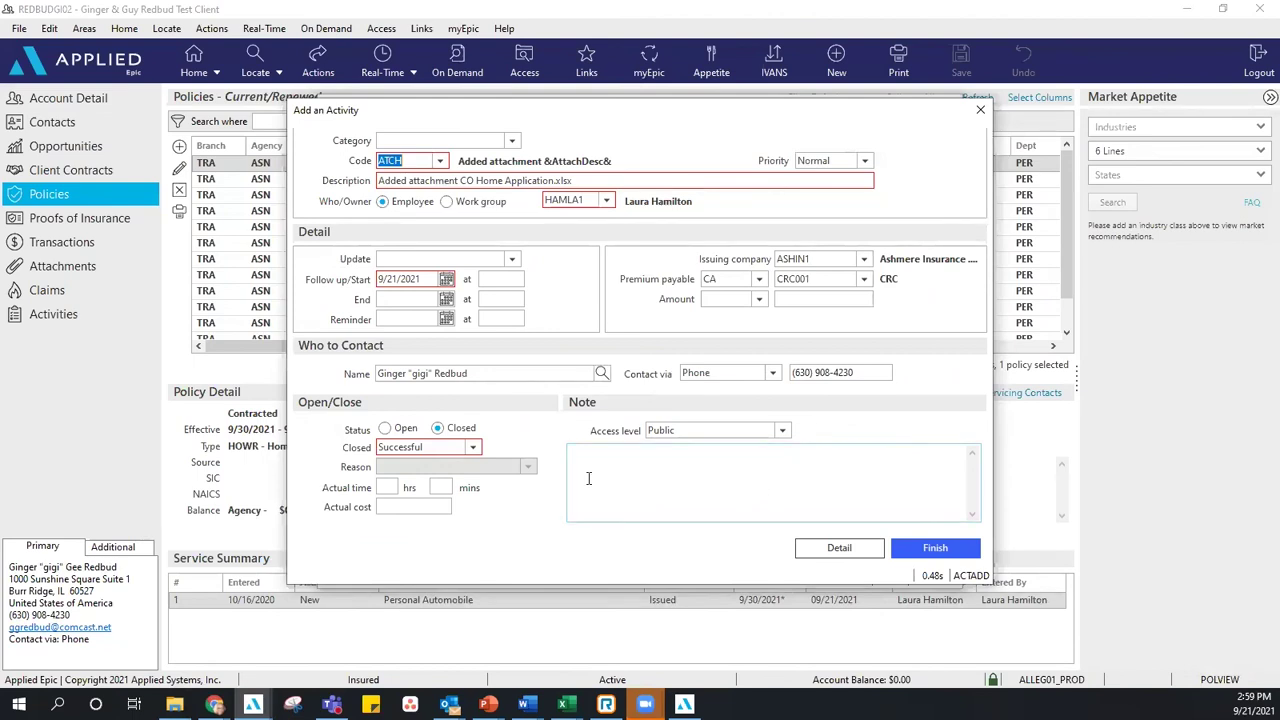
# Save the ATCH attachment activity, then go to the client's Activities list and add a new one
pyautogui.click(934, 548)
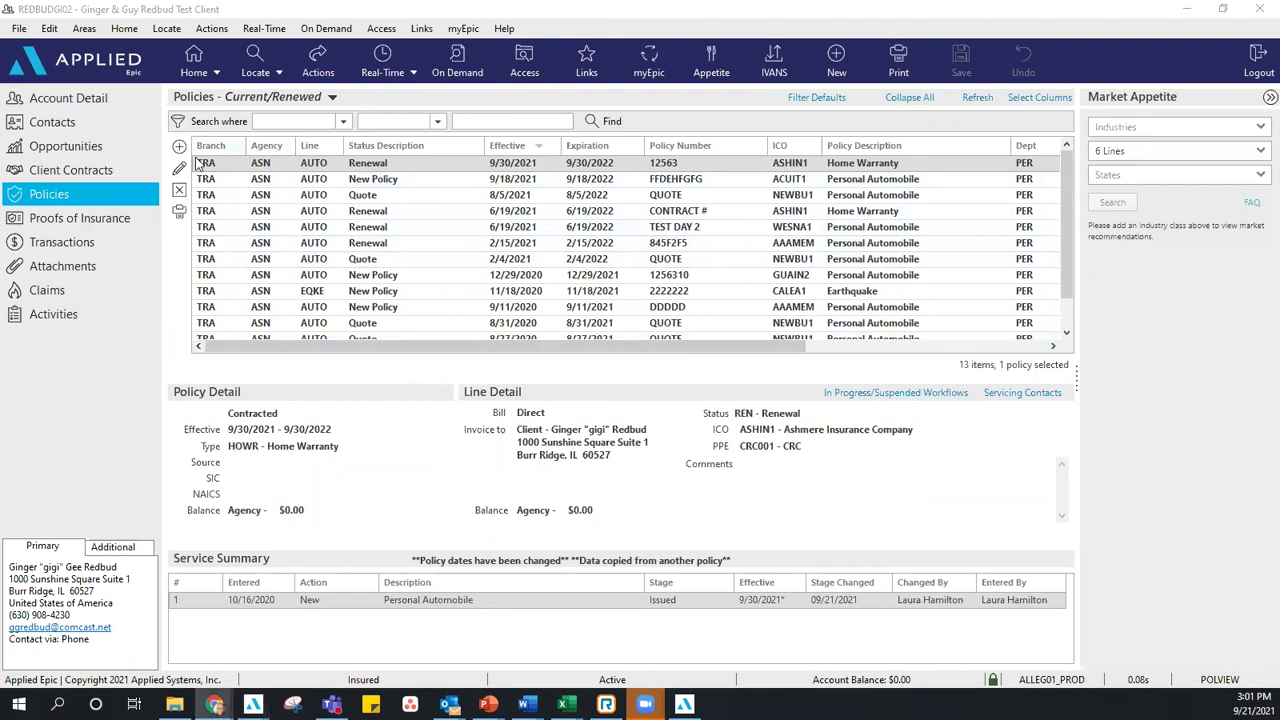
pyautogui.click(91, 315)
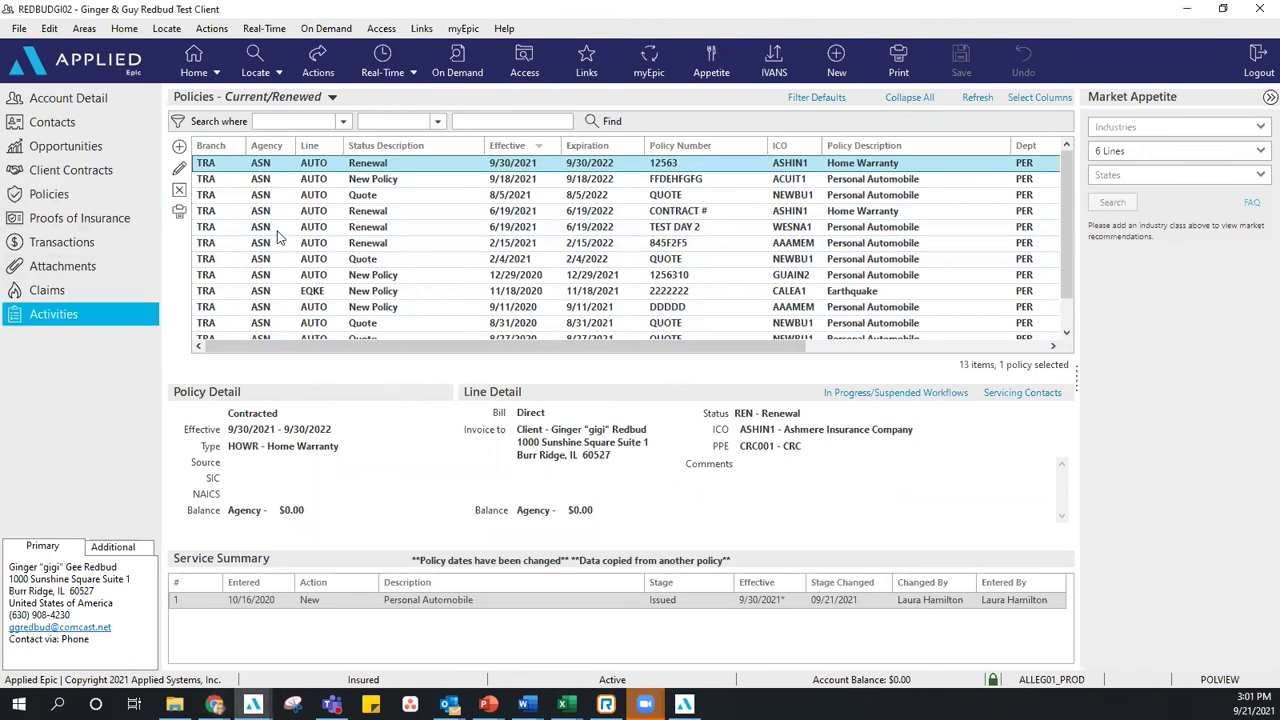
pyautogui.click(180, 149)
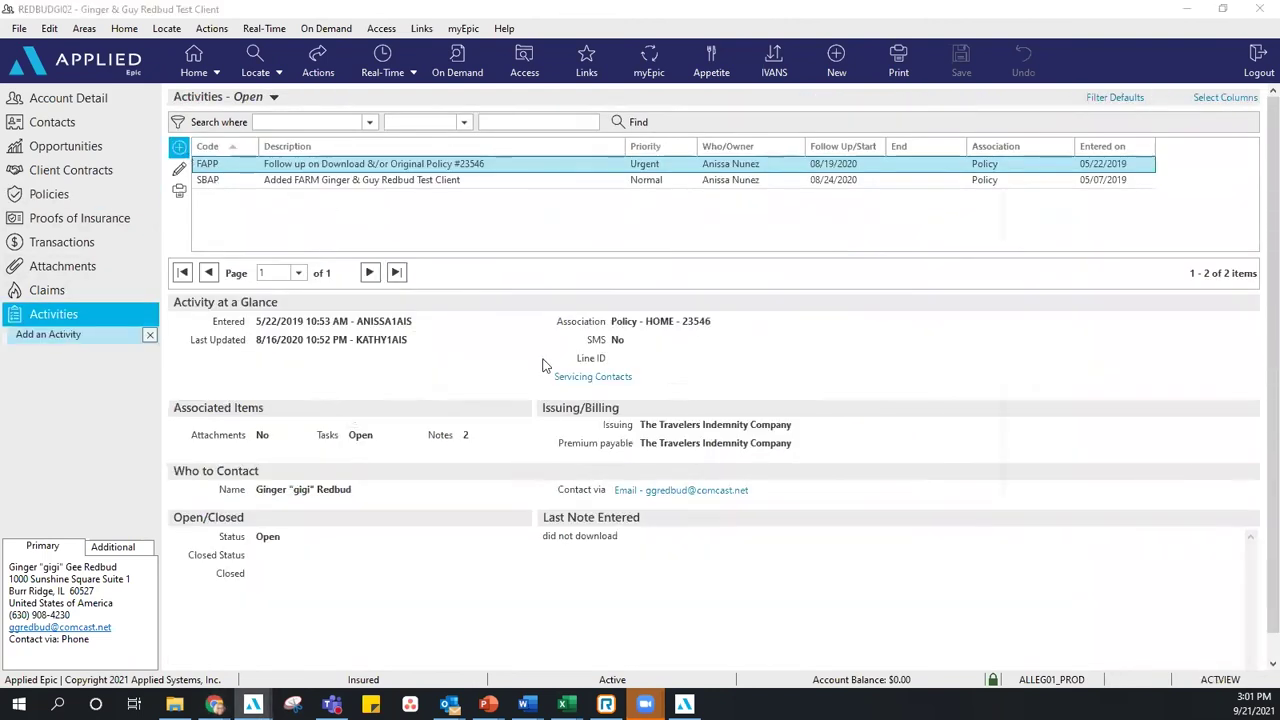
# Create a new activity with code ANNI Anniversary Date
pyautogui.click(855, 465)
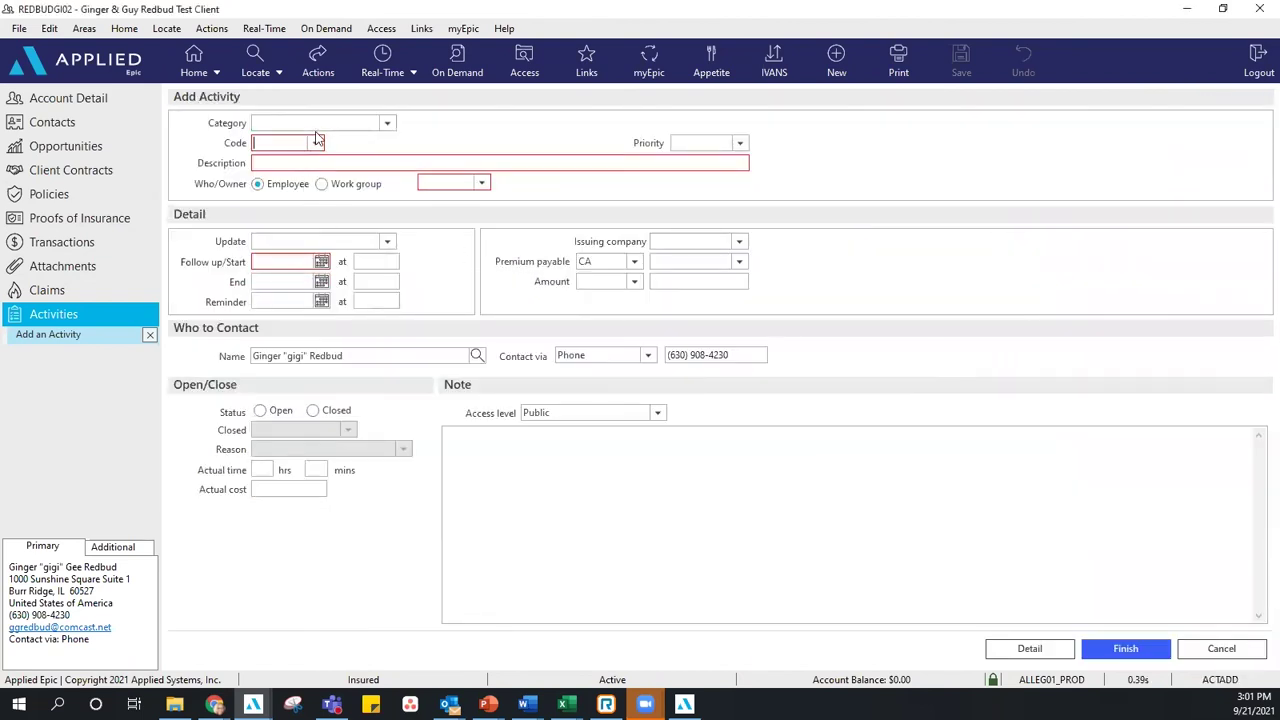
pyautogui.click(315, 143)
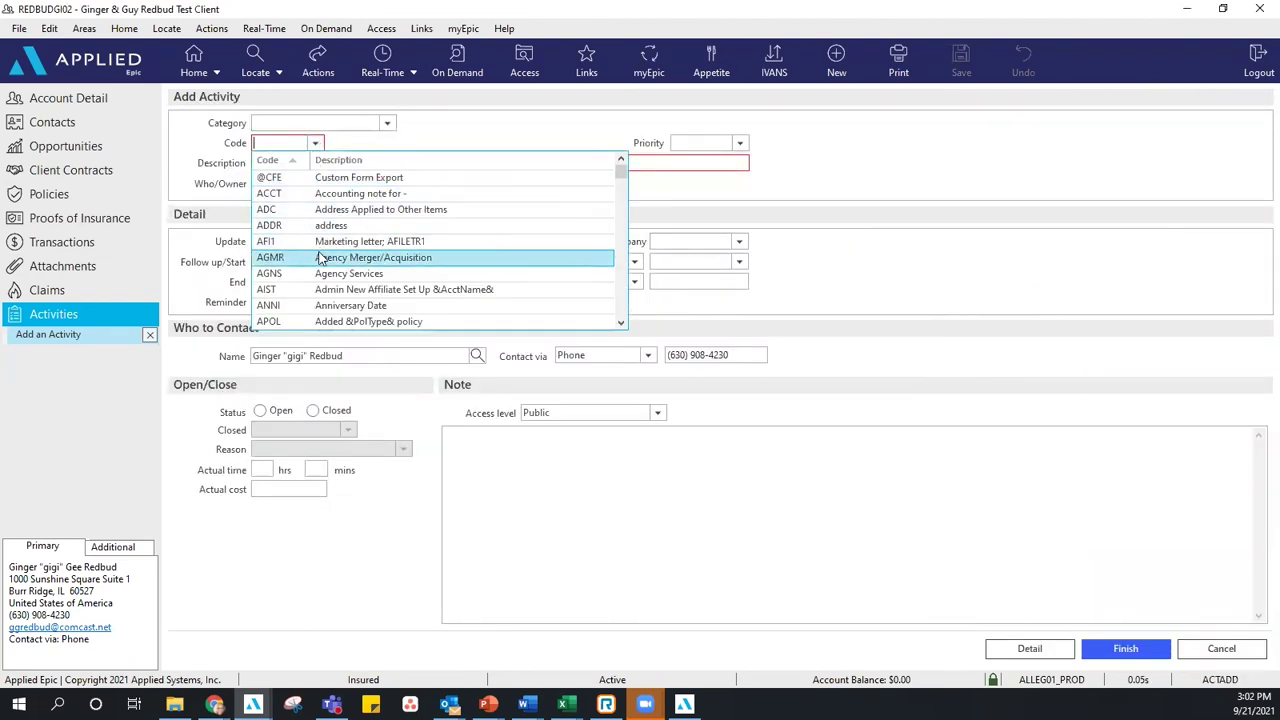
pyautogui.click(330, 305)
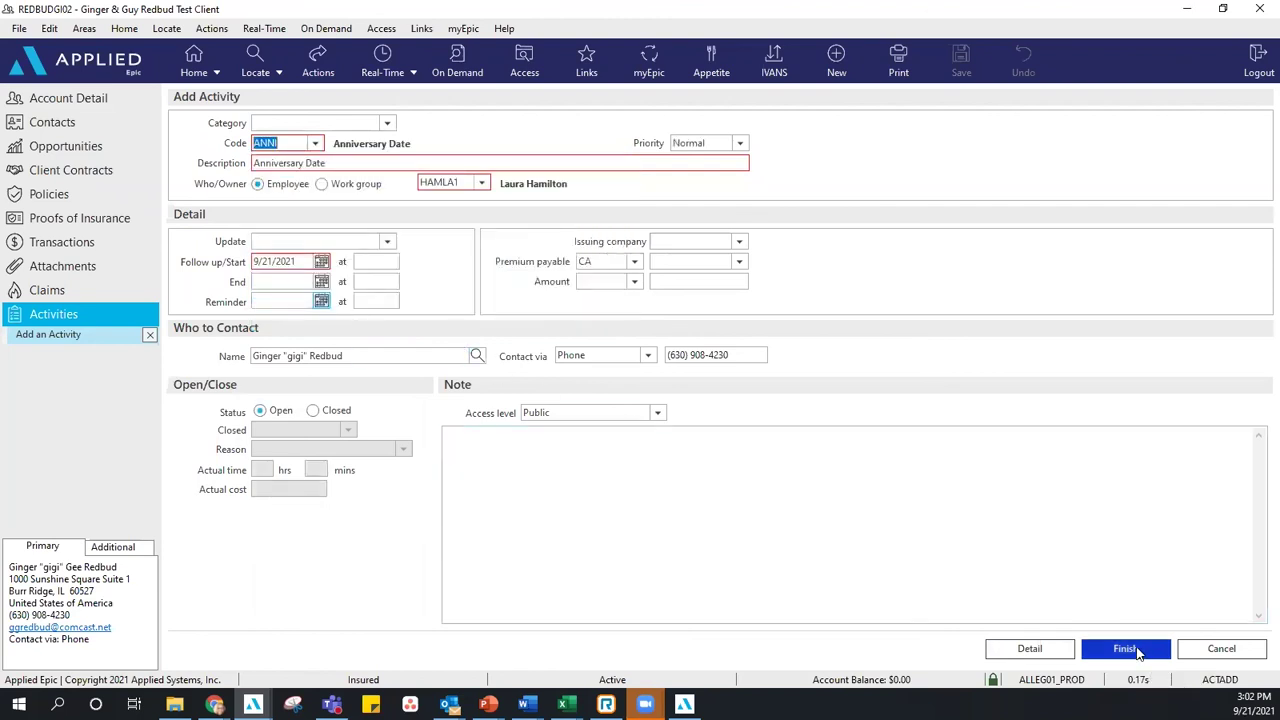
pyautogui.press('Return')
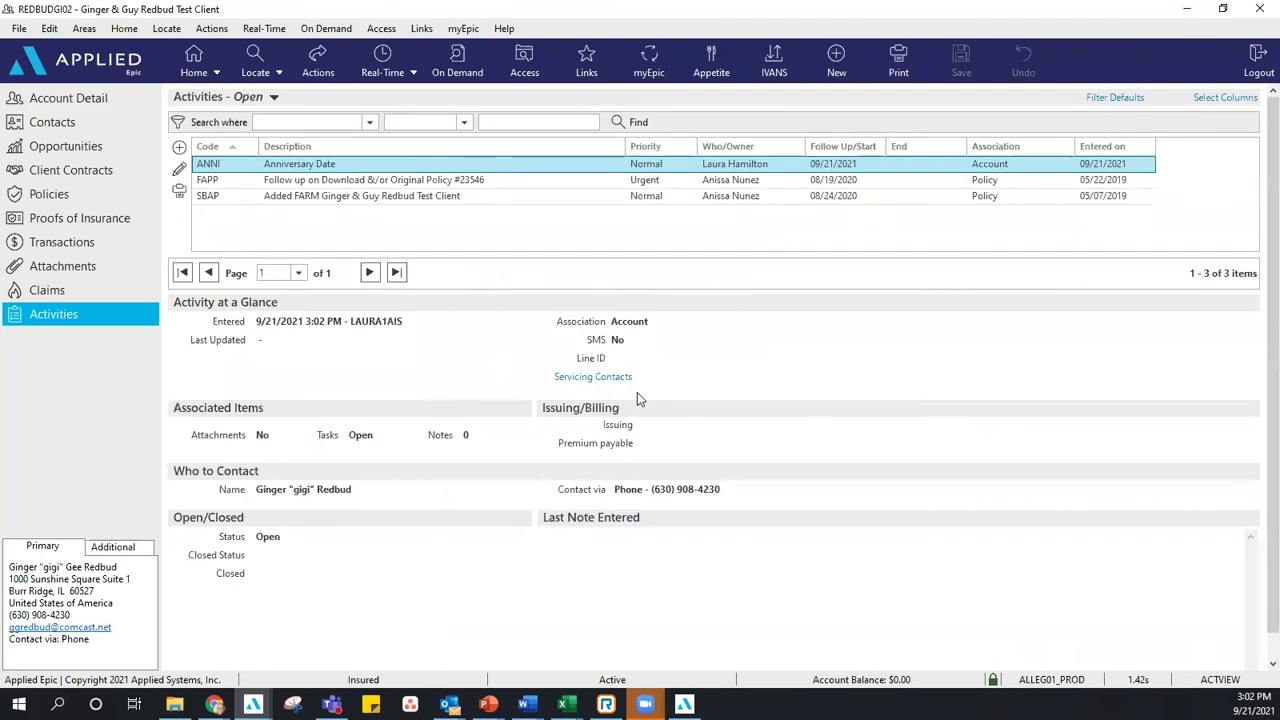
# Try closing the ANNI activity and dismiss the unfinished-task warning
pyautogui.rightClick(332, 168)
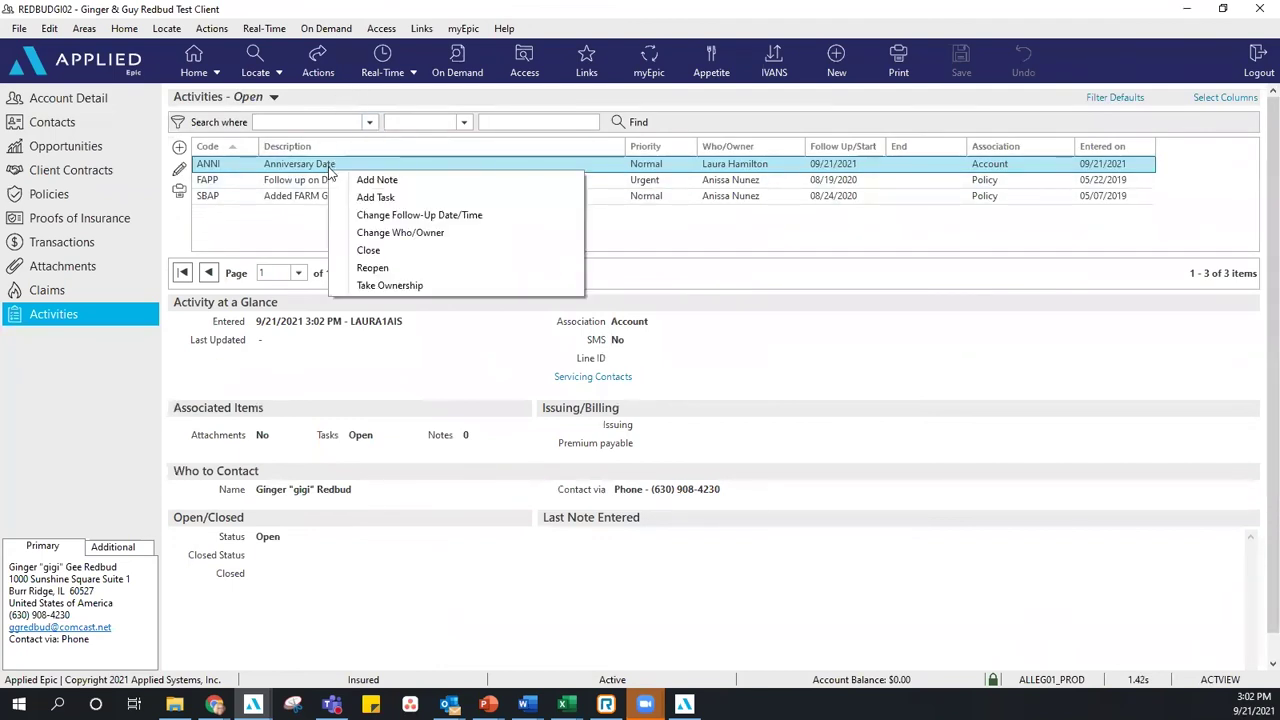
pyautogui.click(370, 251)
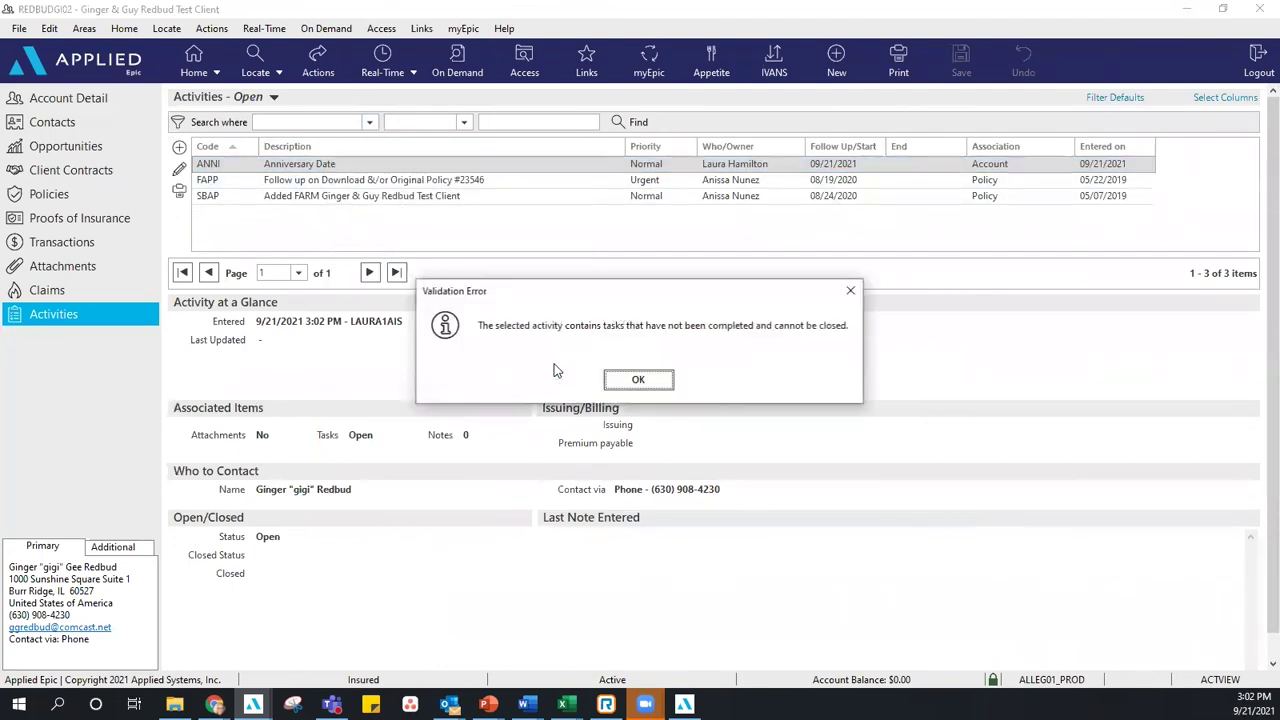
pyautogui.click(638, 378)
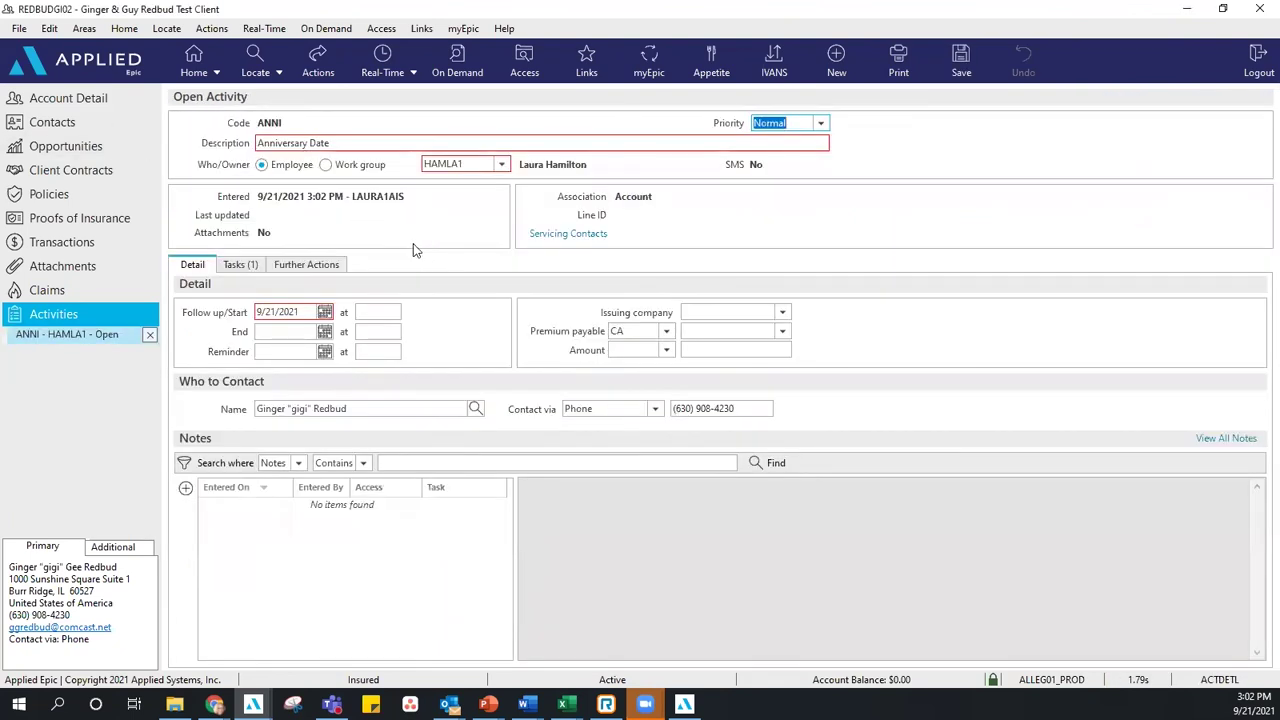
# Set the Extend Activity for 5 years task to Completed, then start closing the ANNI activity
pyautogui.click(250, 266)
pyautogui.click(253, 335)
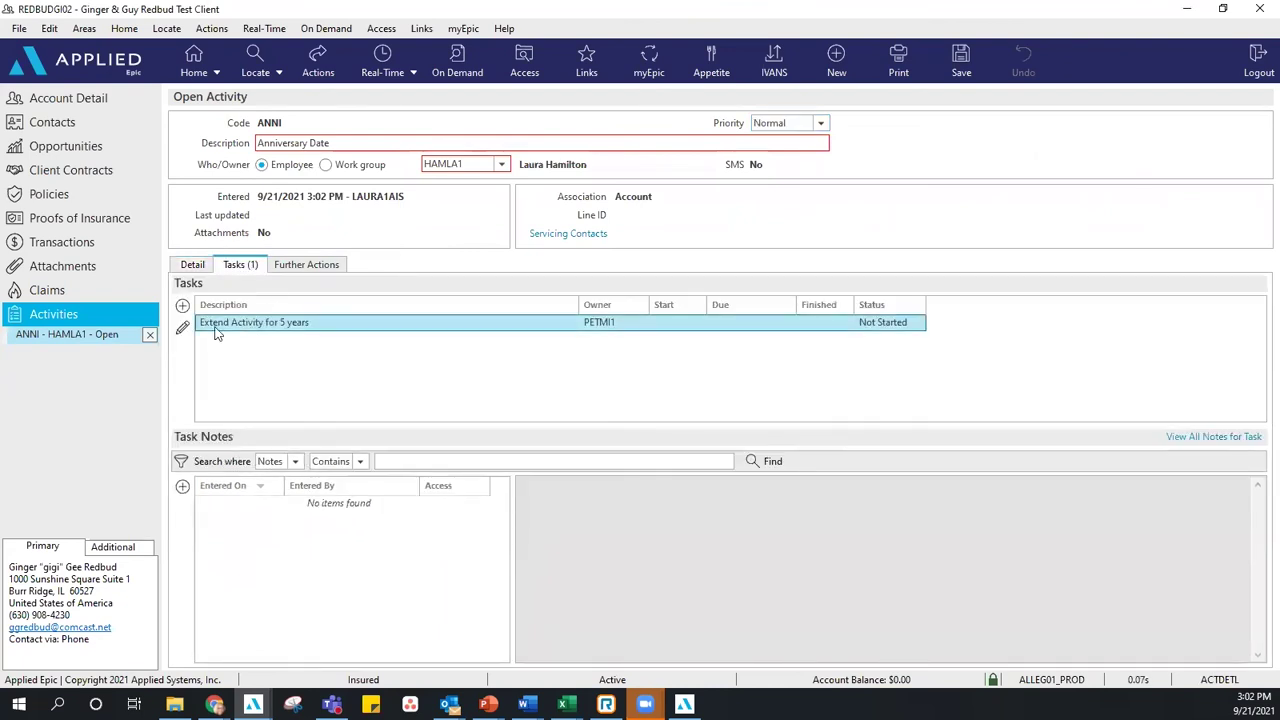
pyautogui.click(182, 328)
pyautogui.click(606, 229)
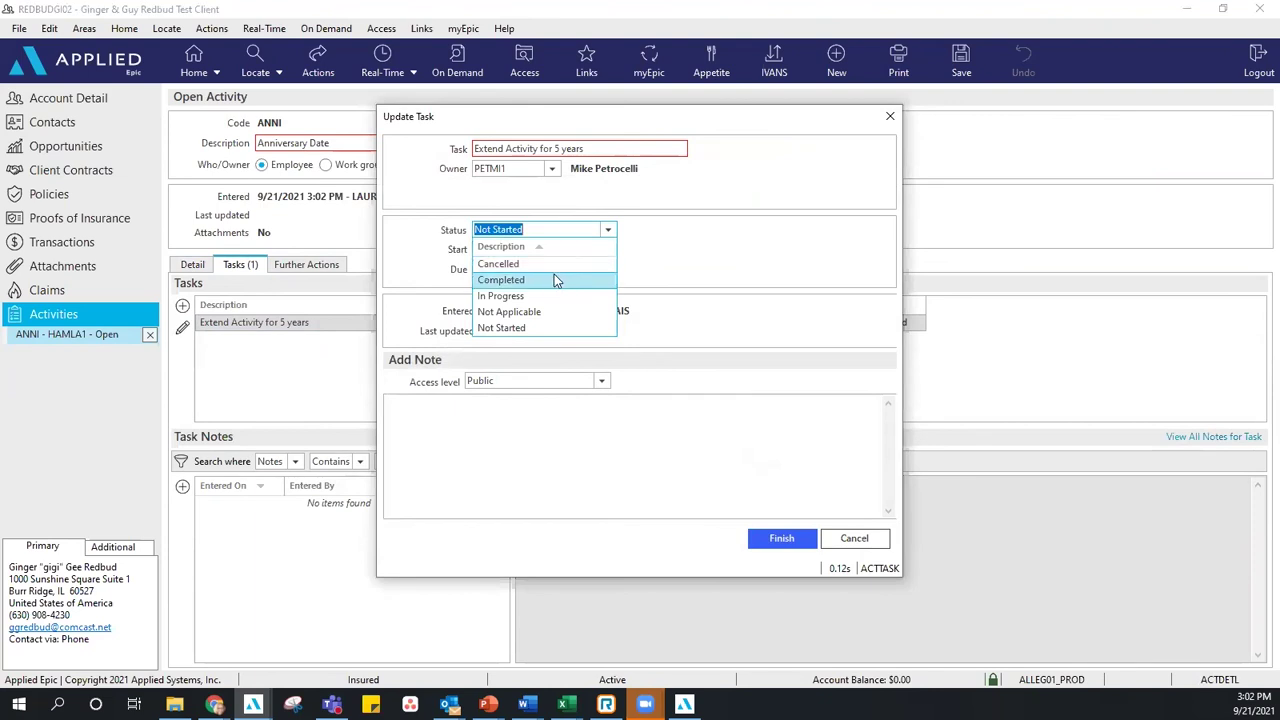
pyautogui.click(554, 280)
pyautogui.click(783, 540)
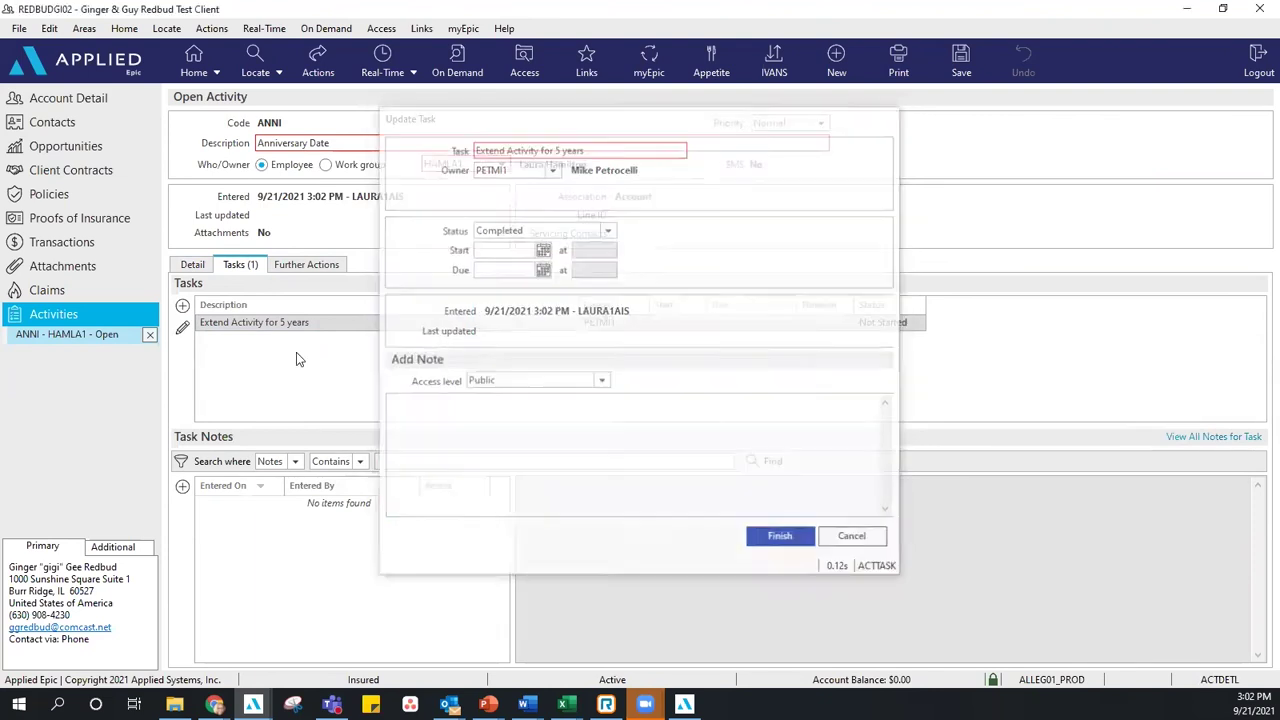
pyautogui.click(323, 73)
pyautogui.click(325, 106)
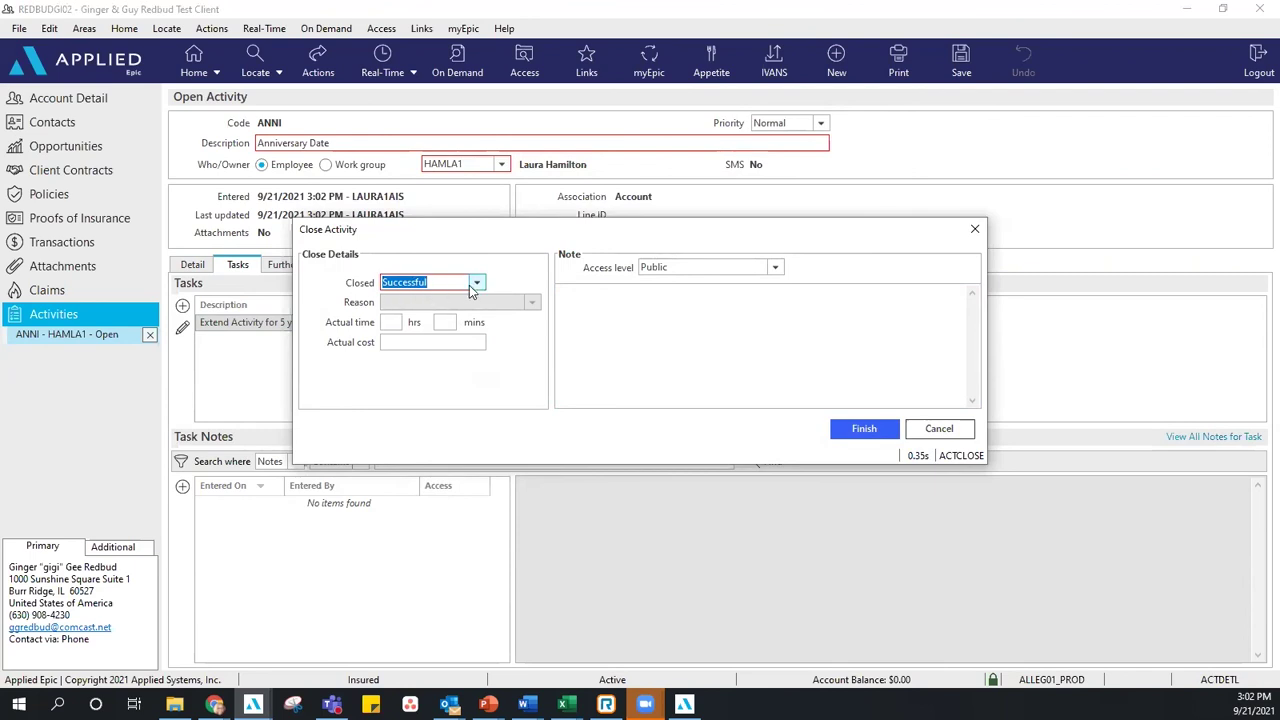
# Close the ANNI Anniversary Date activity as Successful and dismiss it from the navigation
pyautogui.click(475, 283)
pyautogui.click(457, 318)
pyautogui.click(862, 429)
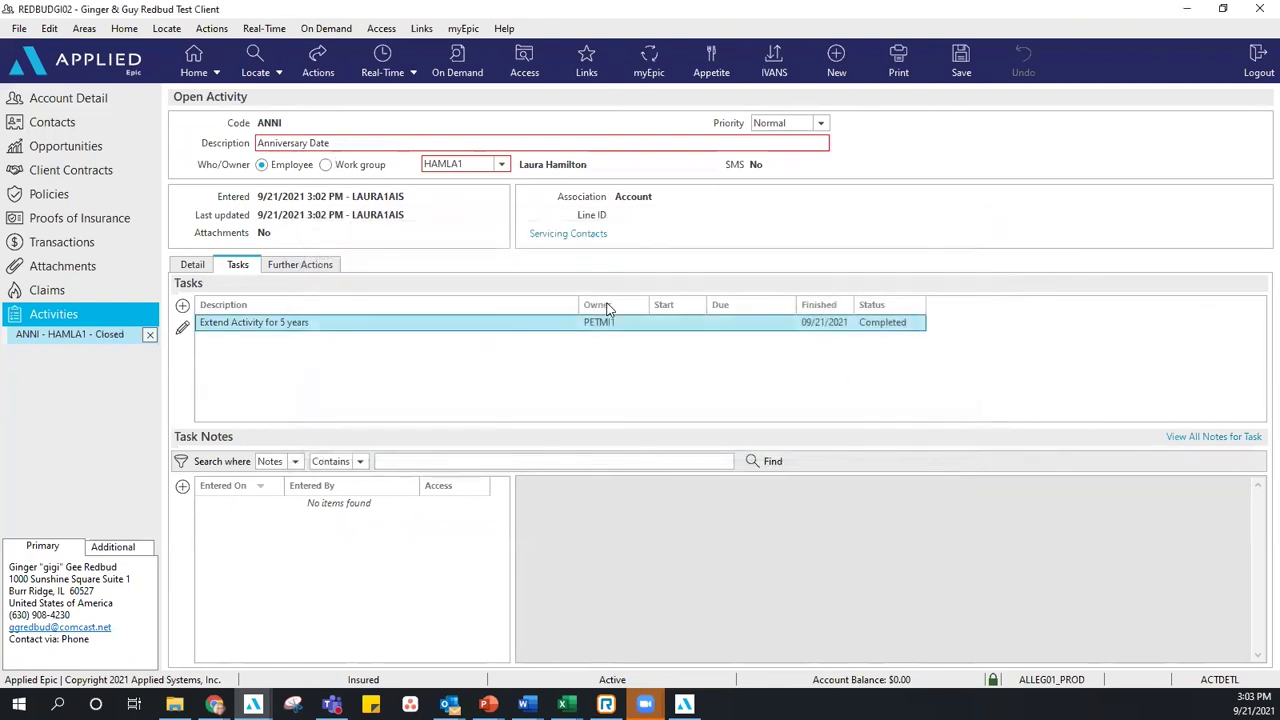
pyautogui.click(150, 338)
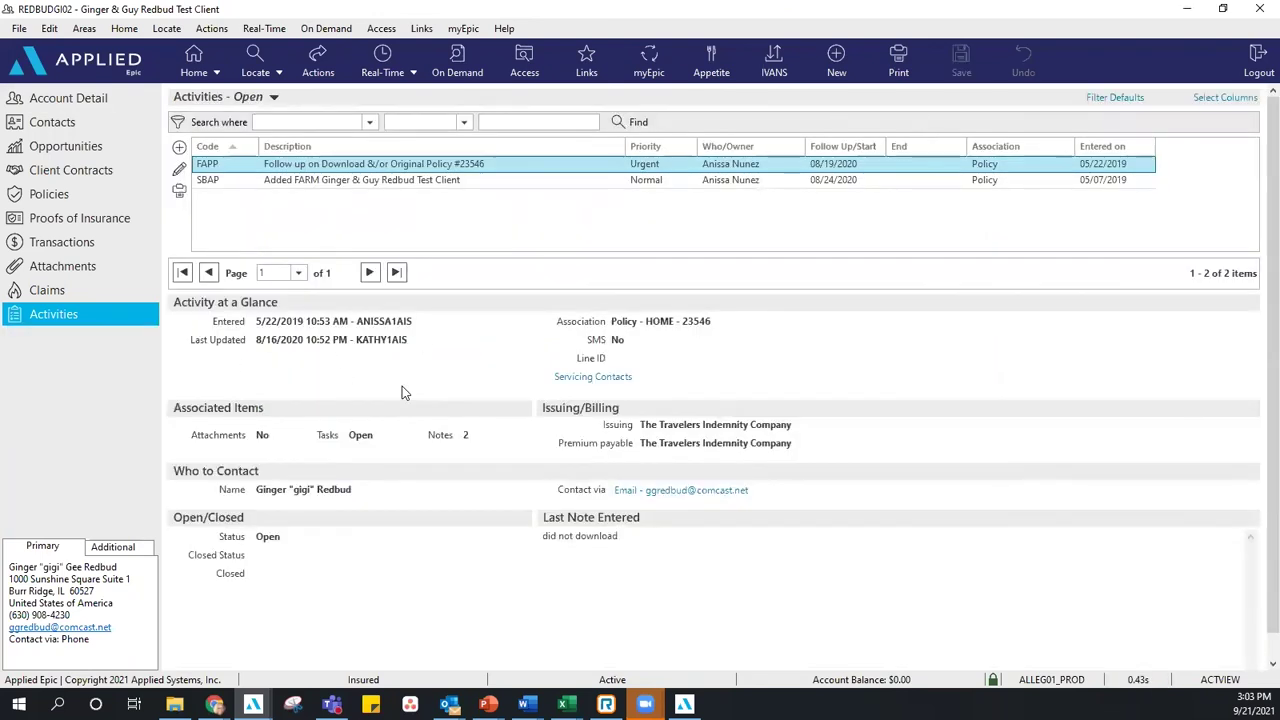